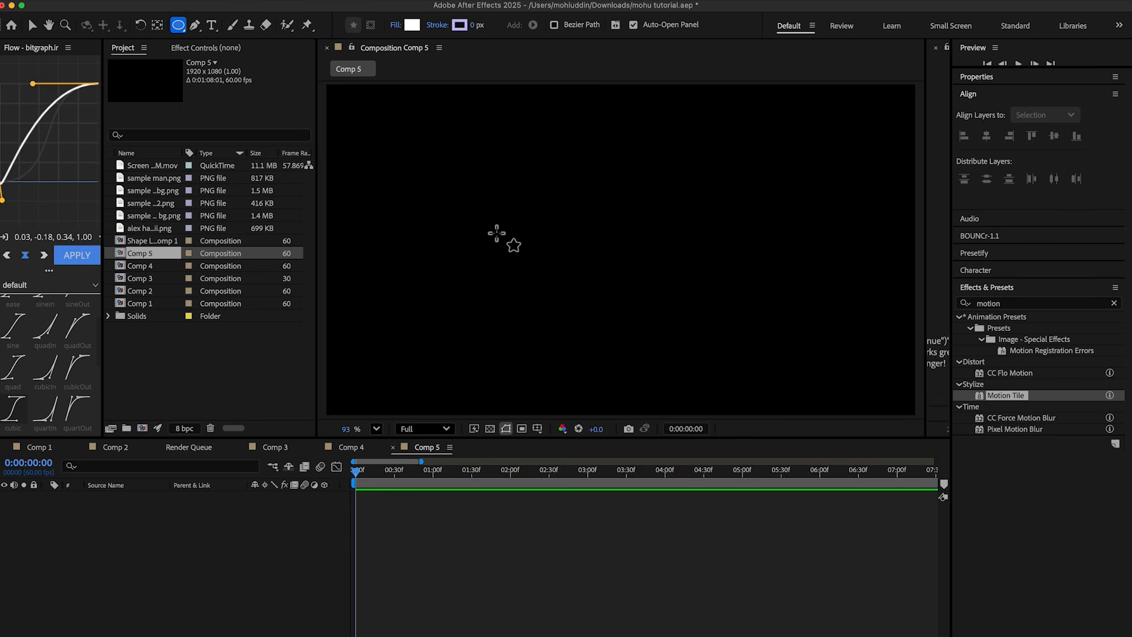
Create a white circle shape, center its anchor point, and align it to the horizontal and vertical center of the composition
drag(527, 223, 642, 255)
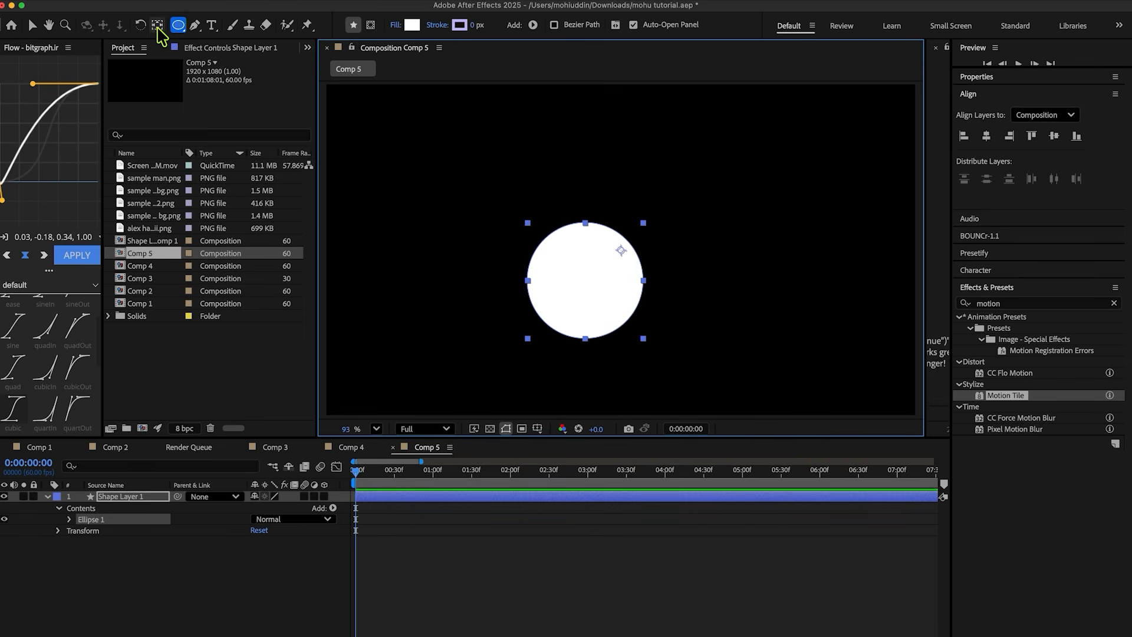
super+double_click(157, 26)
click(987, 136)
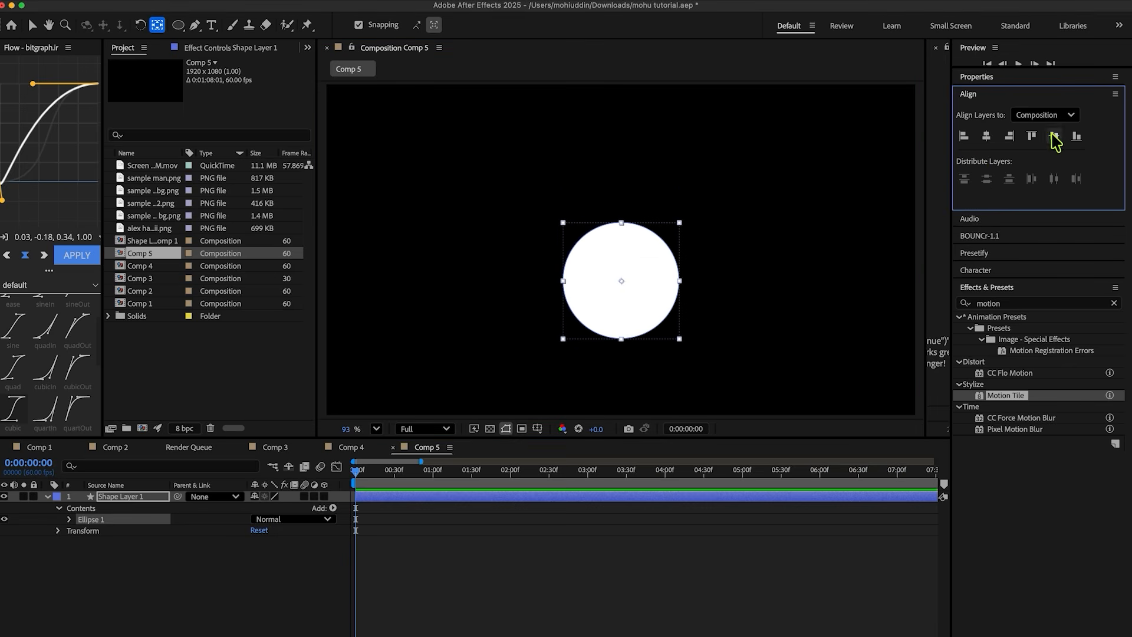
click(1055, 136)
Keyframe the circle's position from -250, 540 at 0:00 to 960, 540 at about 1:11
key(v)
key(p)
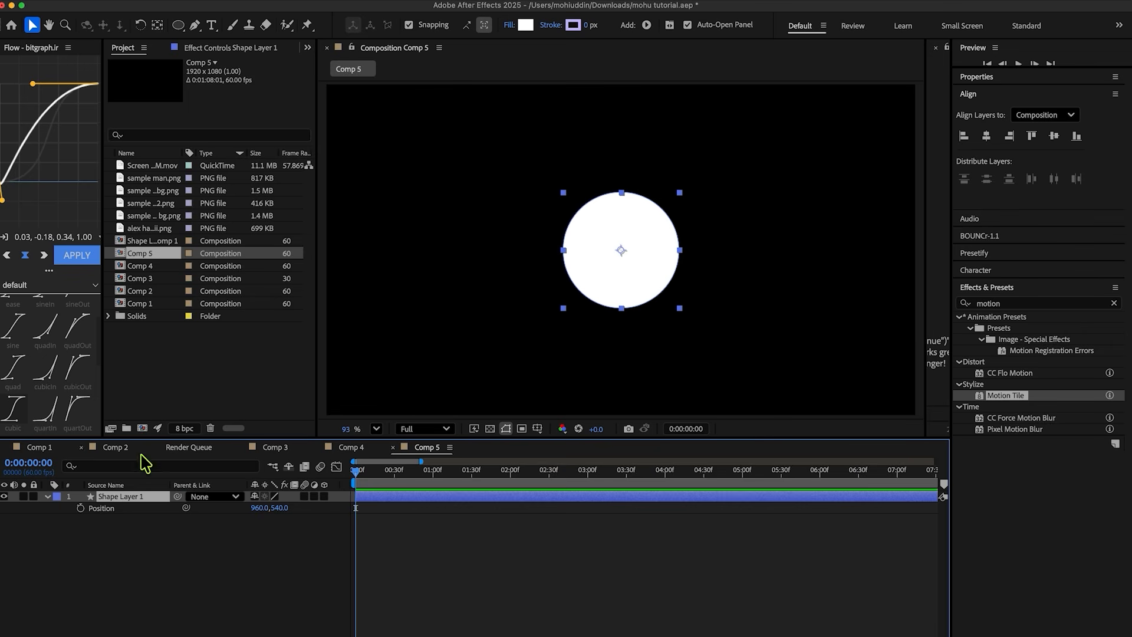
click(80, 508)
drag(356, 508, 448, 508)
drag(258, 509, 147, 510)
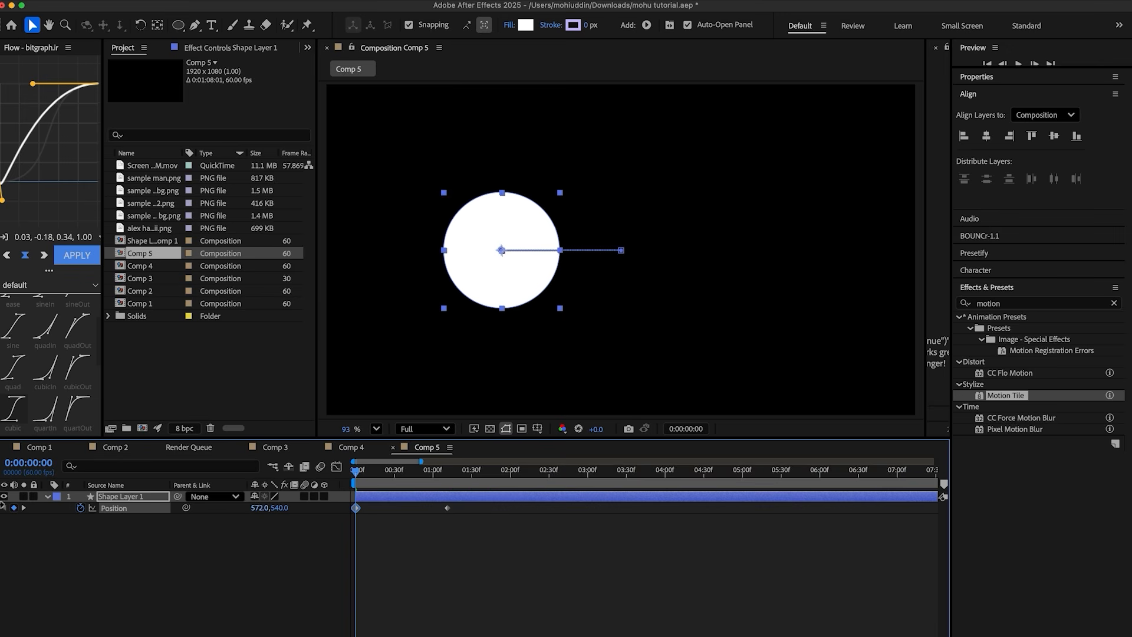
click(261, 528)
drag(260, 509, 190, 498)
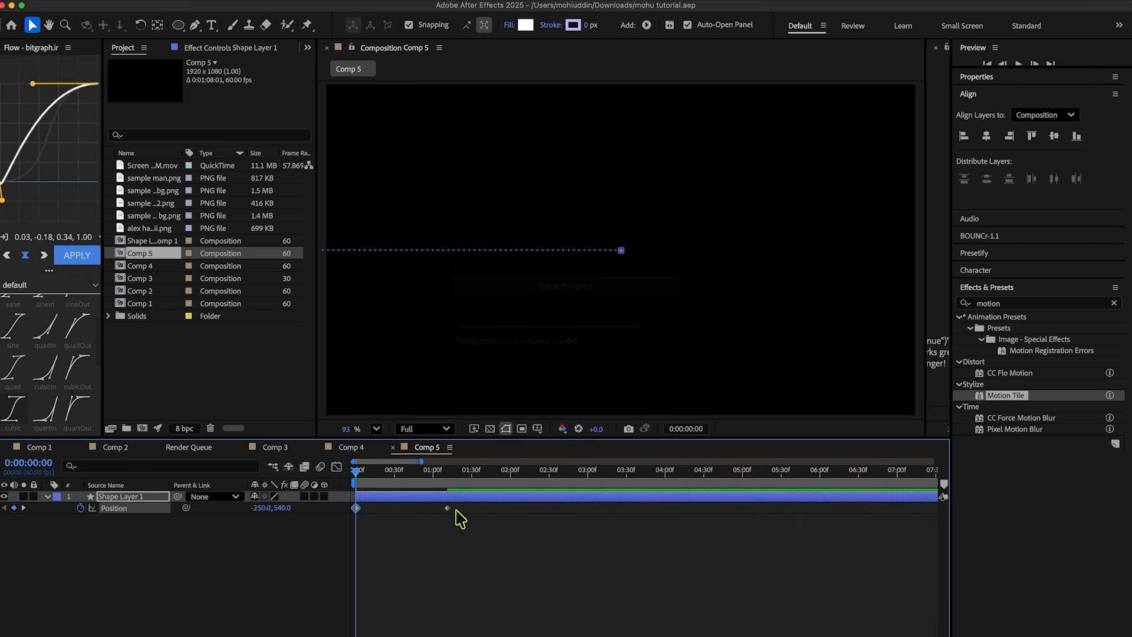
Apply Easy Ease to both position keyframes of the circle and save the project
drag(466, 535, 324, 483)
key(F9)
key(super+s)
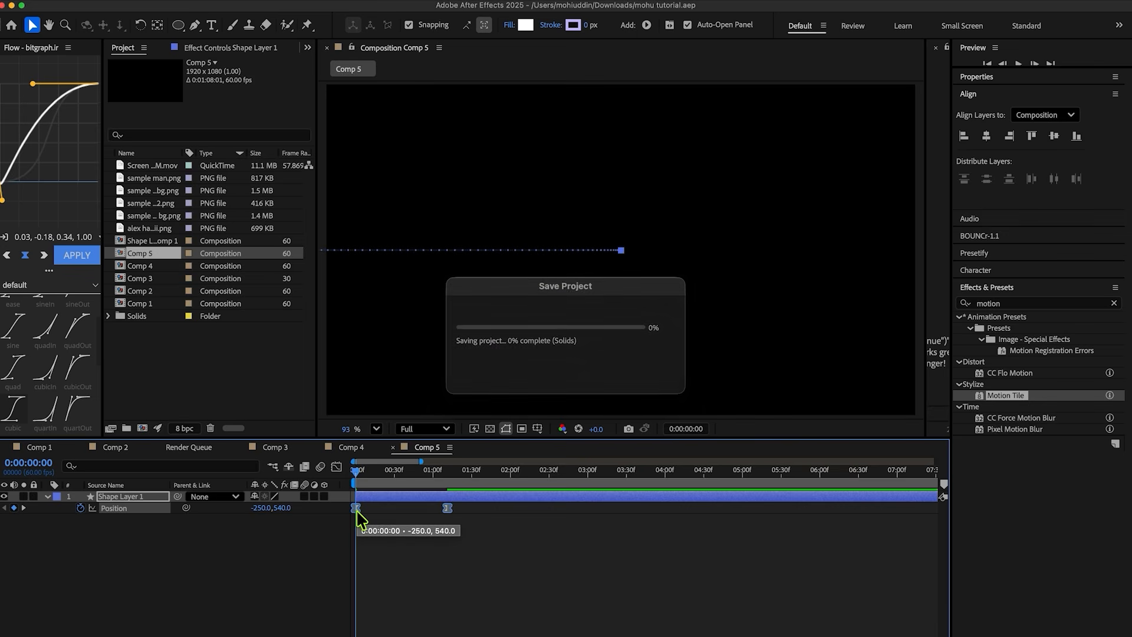
Reshape the circle's position speed graph so the move starts very fast and slows gradually into the last keyframe
drag(380, 472, 354, 480)
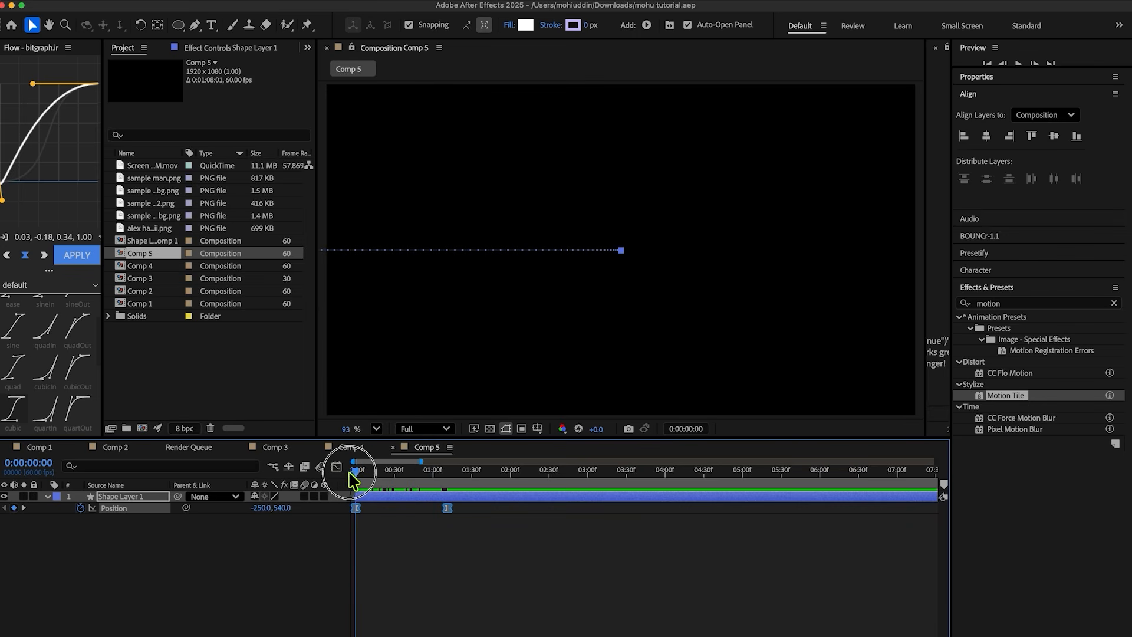
click(336, 467)
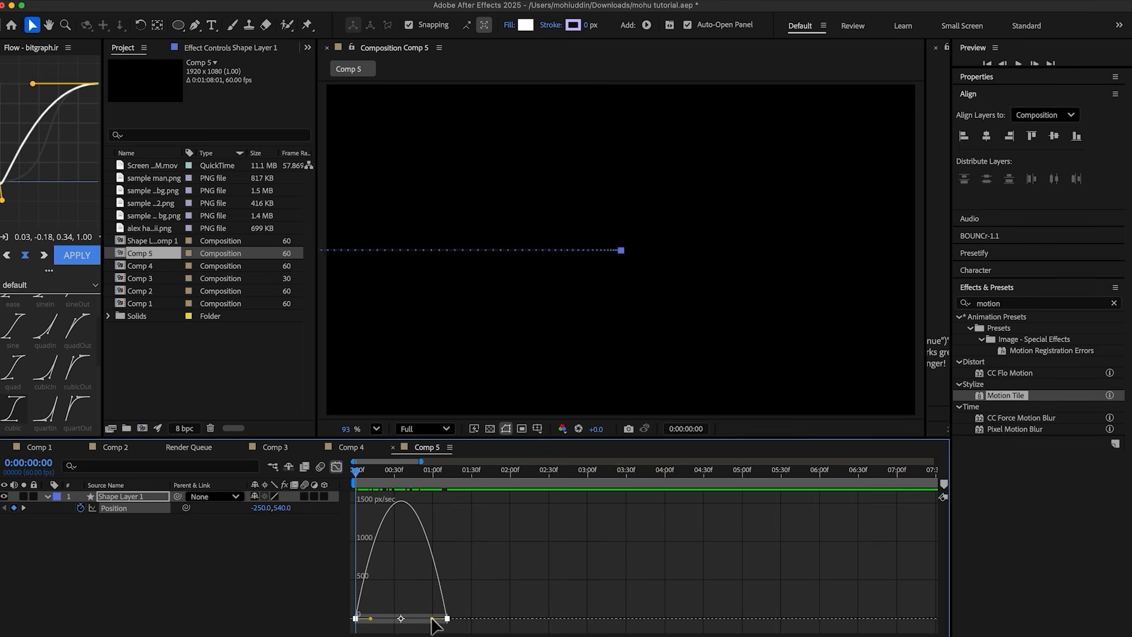
drag(431, 618, 319, 479)
click(336, 466)
click(380, 538)
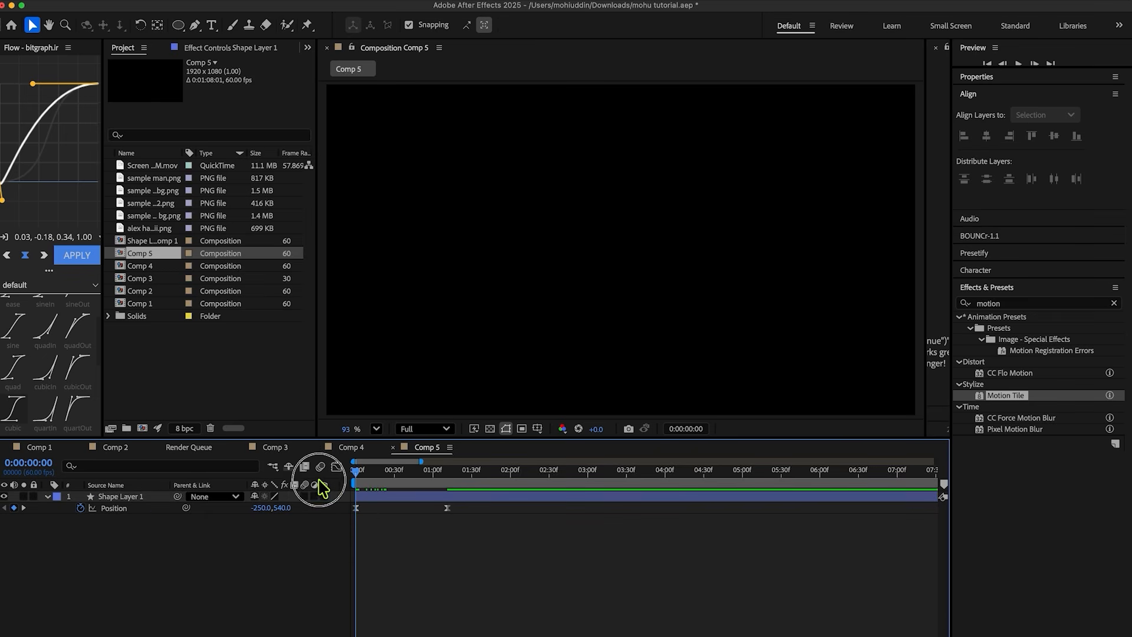
Play the circle's entrance and reopen its speed graph to examine the curve between the two position keyframes
key(space)
click(286, 479)
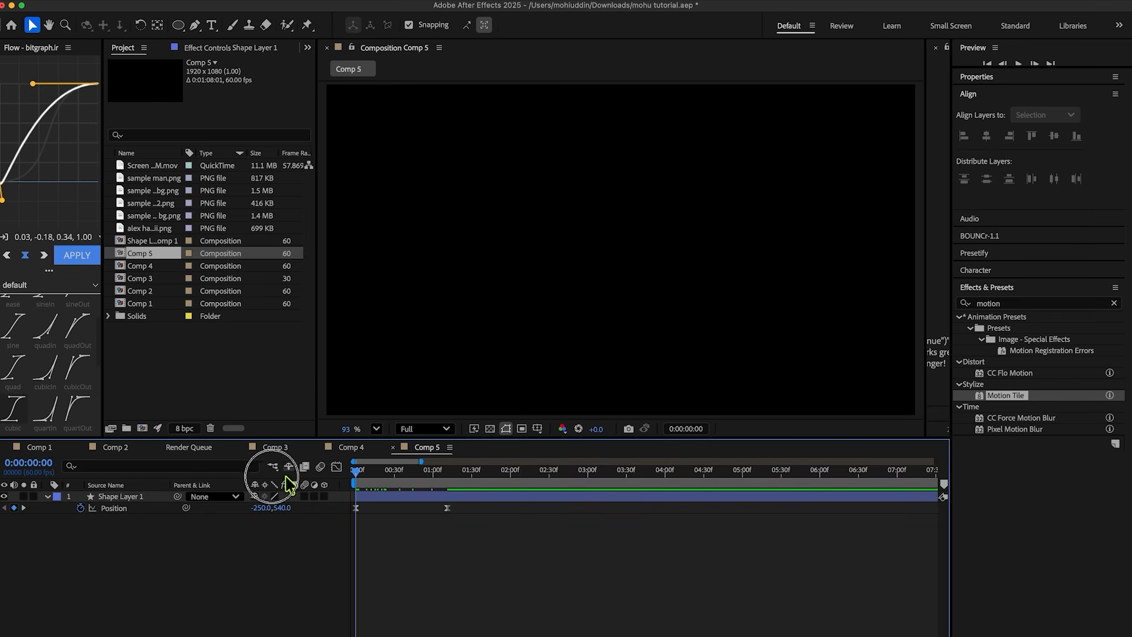
click(354, 518)
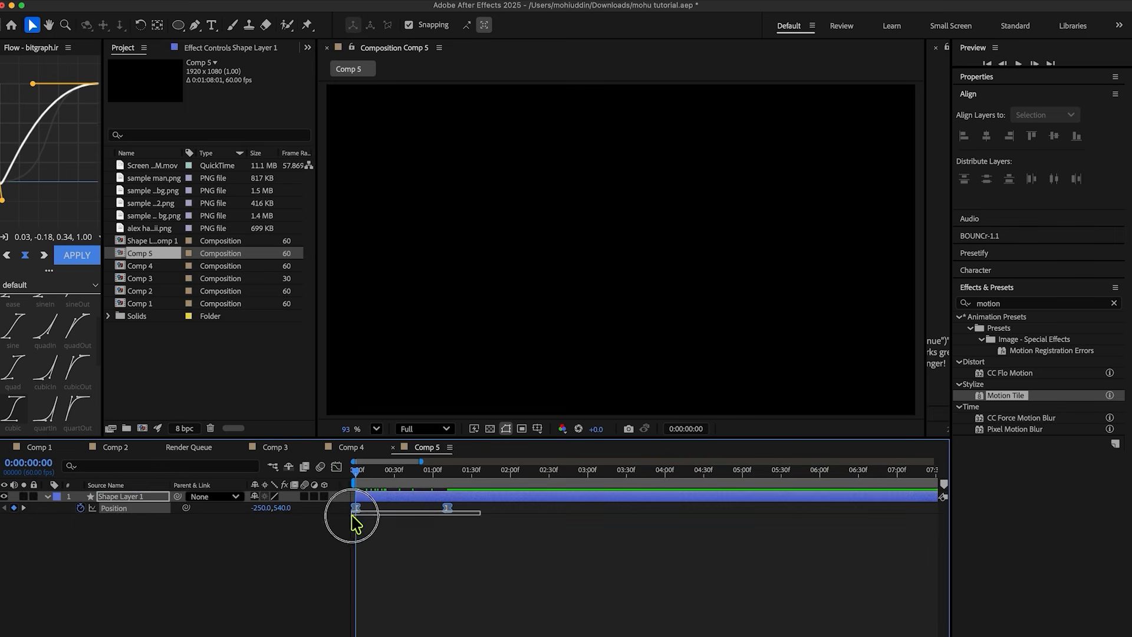
click(336, 466)
click(339, 468)
click(397, 495)
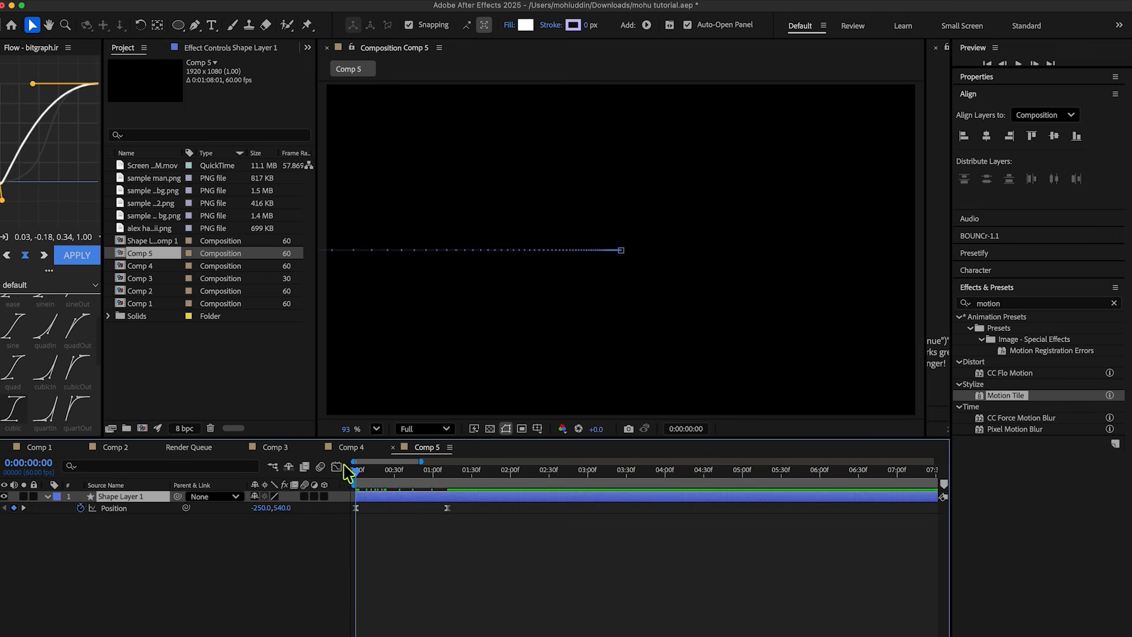
click(338, 468)
click(336, 467)
drag(482, 532, 333, 504)
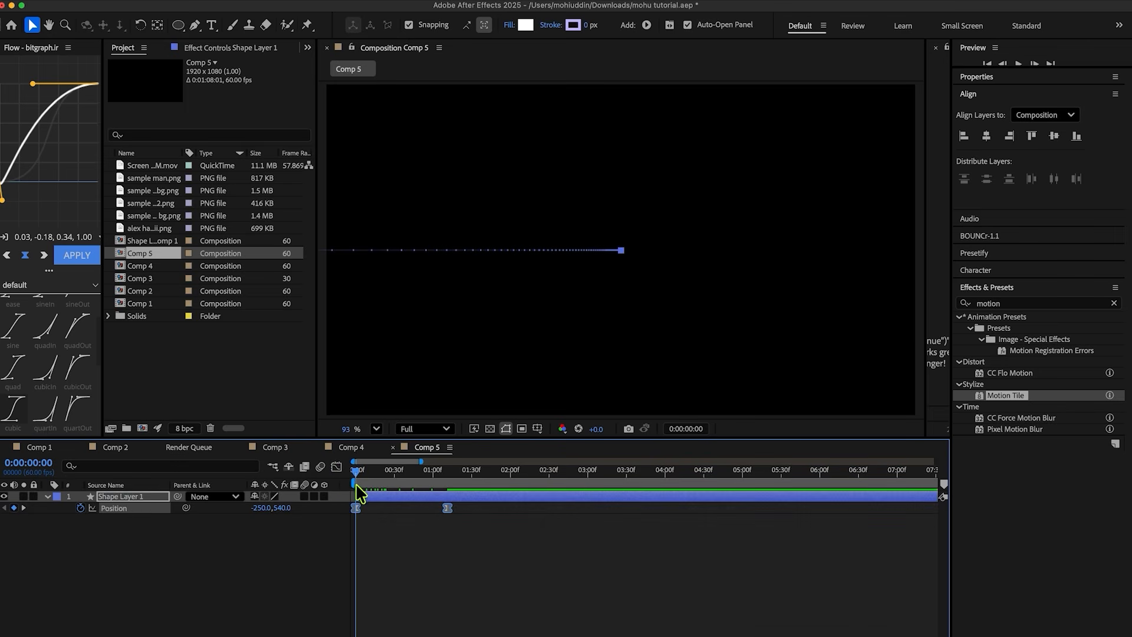
click(337, 467)
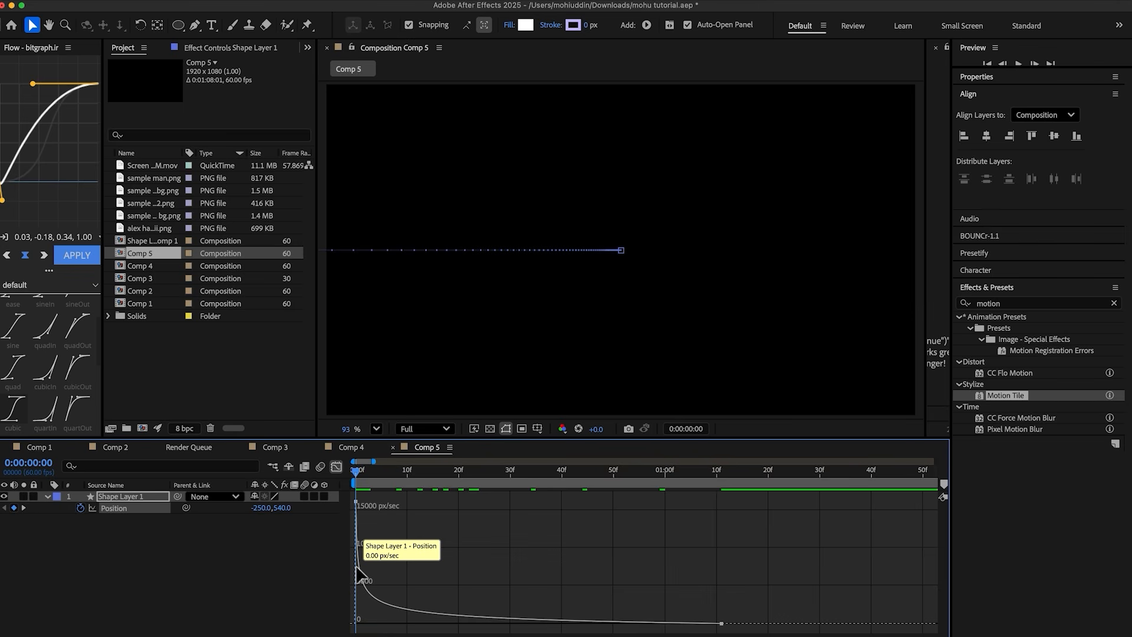
Preview the circle's entrance from the start with the speed graph open and closed, saving the project
drag(358, 474, 305, 487)
key(space)
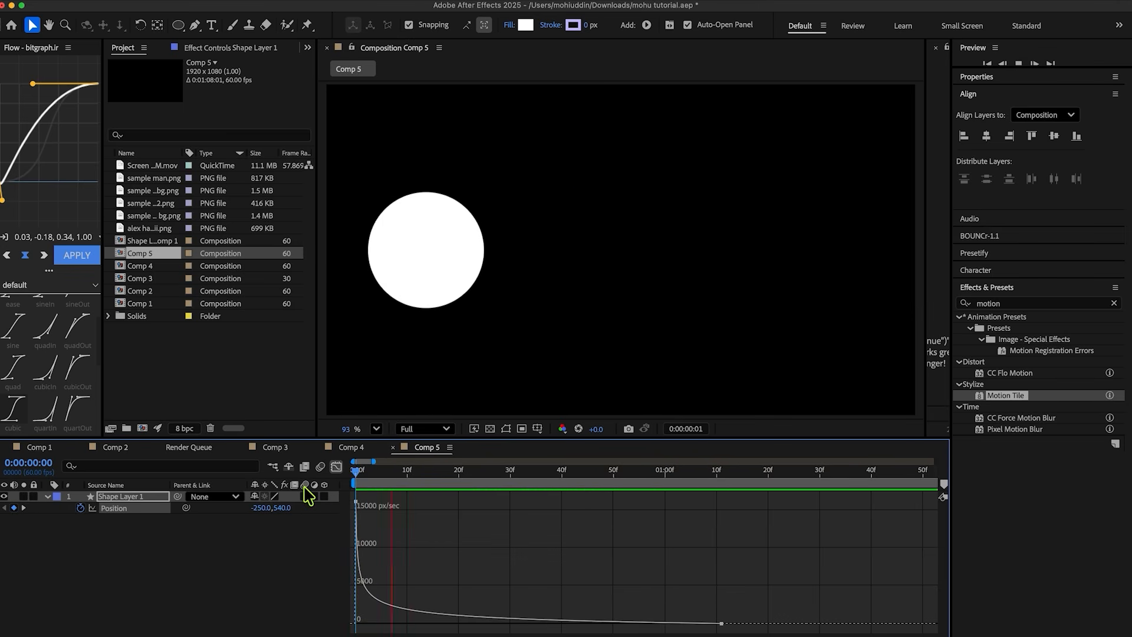
key(super+s)
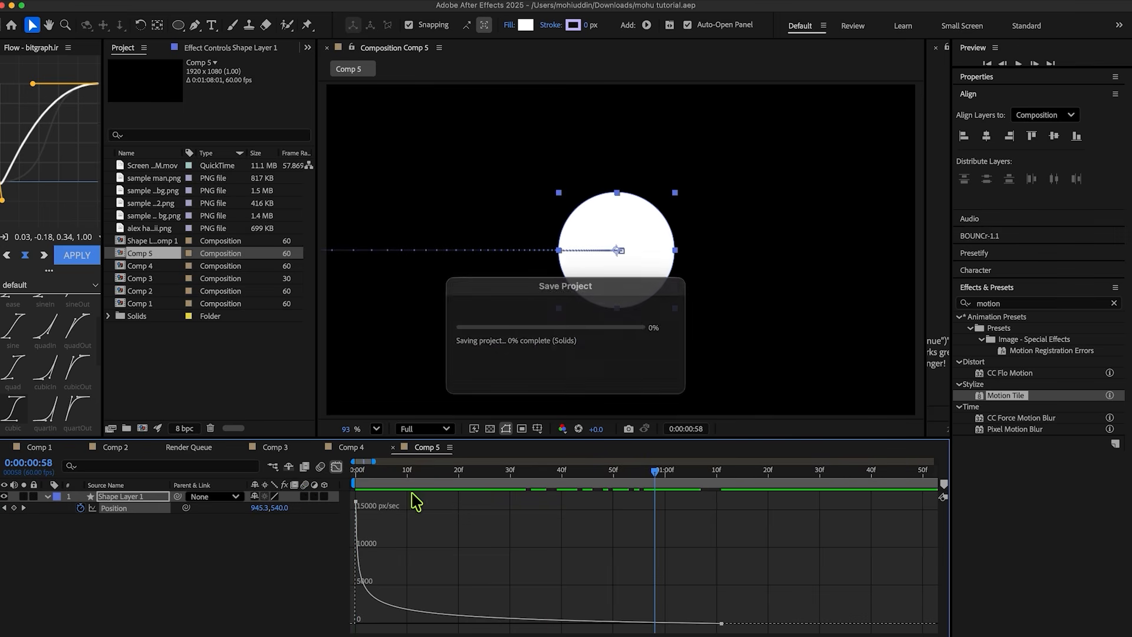
drag(354, 472, 669, 482)
click(336, 467)
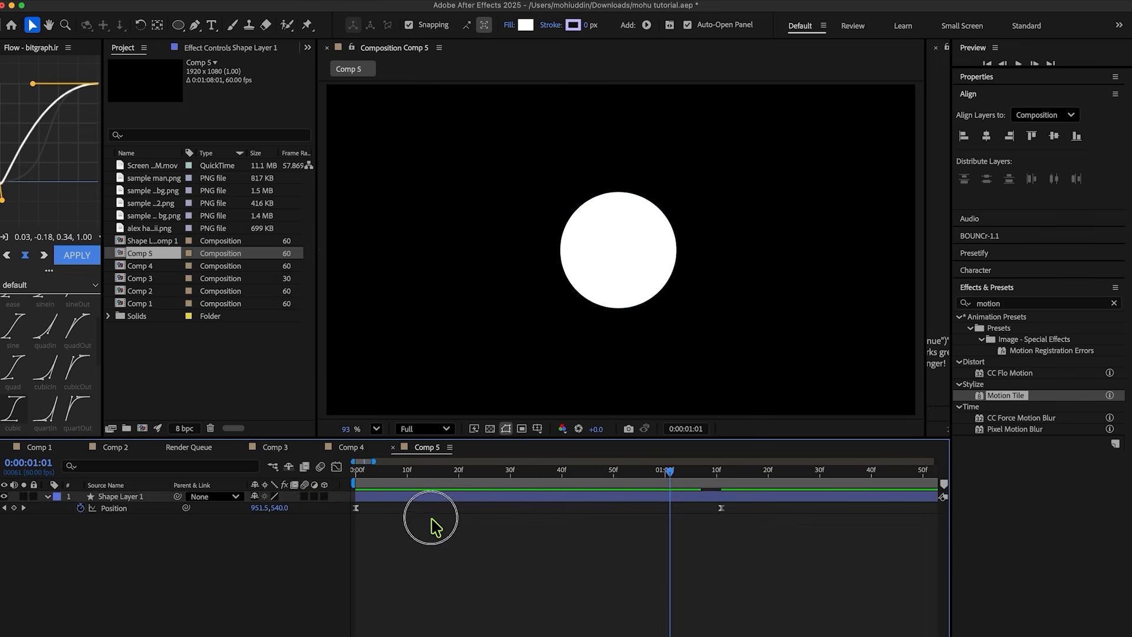
key(Home)
key(space)
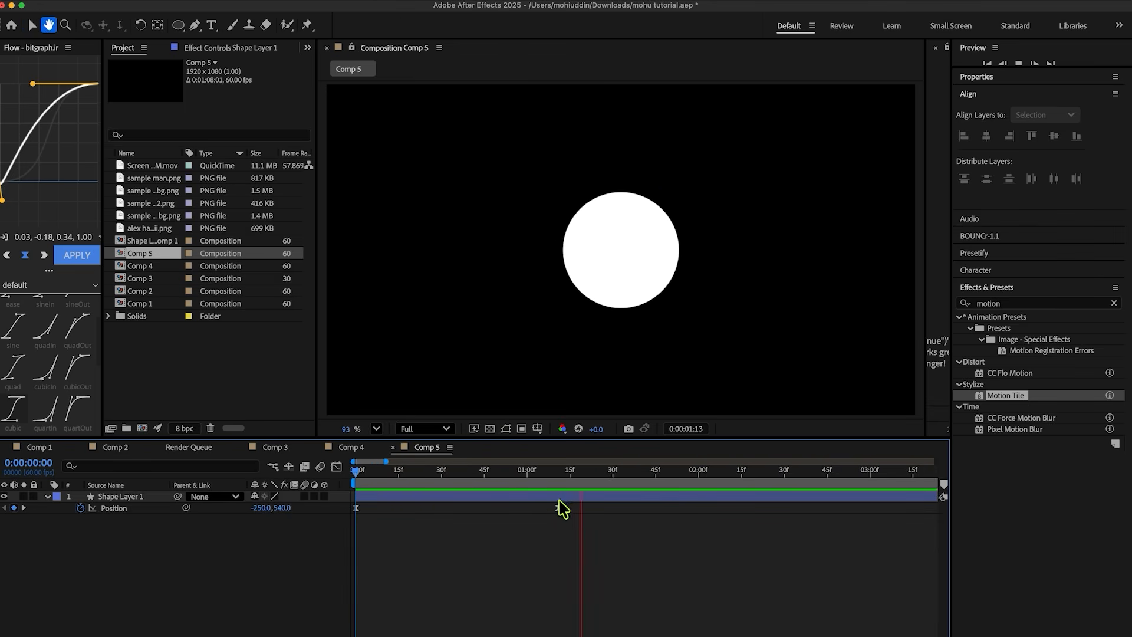
key(space)
Duplicate the circle layer, hide the original, and clear the copy's position keyframes so it stays at 960, 540
click(564, 498)
key(super+d)
click(630, 507)
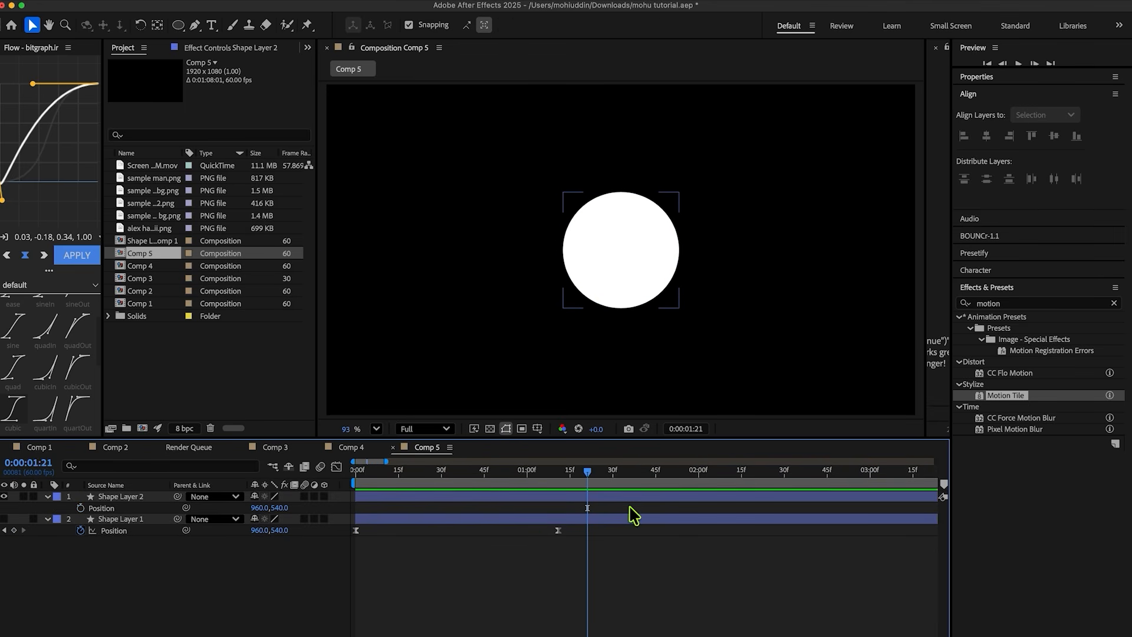
click(628, 262)
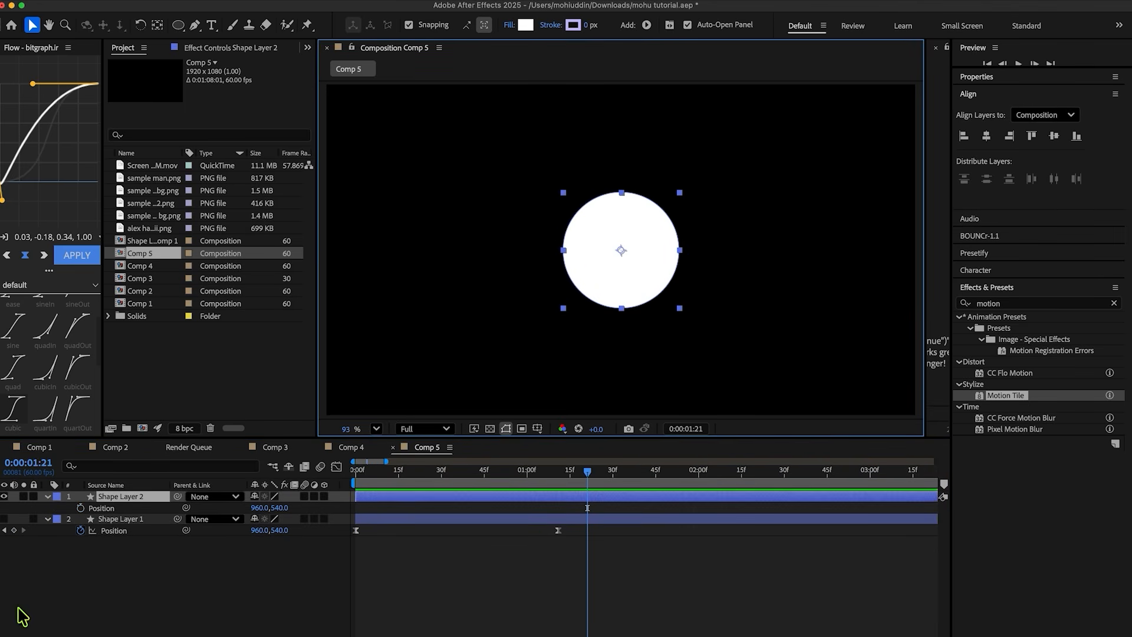
Keyframe the copied circle's position from 960, 540 at about 1:04 to 2208, 540 at about 1:44, and save
click(81, 507)
key(super+s)
drag(588, 508, 538, 508)
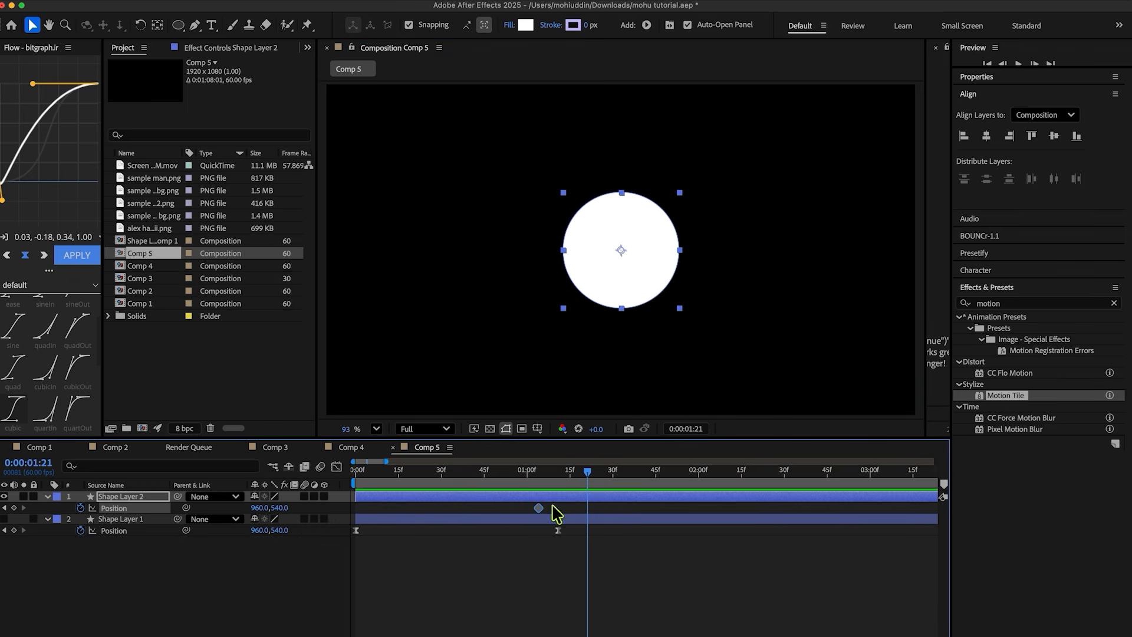
click(653, 470)
drag(259, 509, 1044, 509)
key(super+s)
Apply Easy Ease to both position keyframes of Shape Layer 2
drag(602, 471, 531, 489)
drag(658, 501, 531, 523)
key(F9)
Reshape Shape Layer 2's position speed graph so the move starts slowly and accelerates to a sharp peak at the last keyframe
click(336, 466)
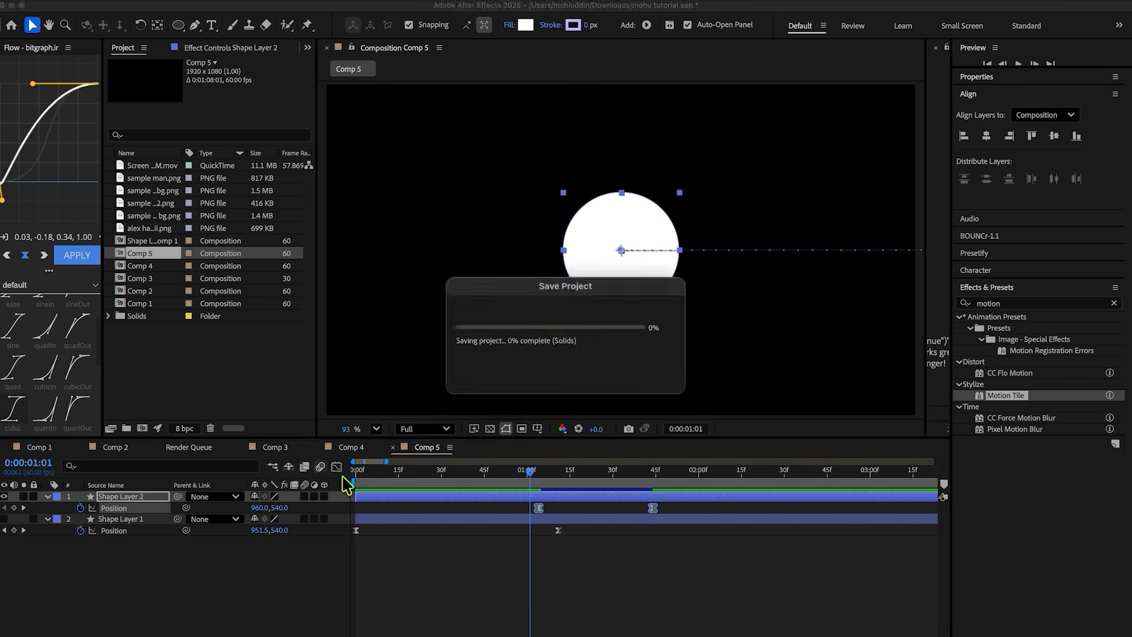
drag(694, 591, 443, 634)
key(super+s)
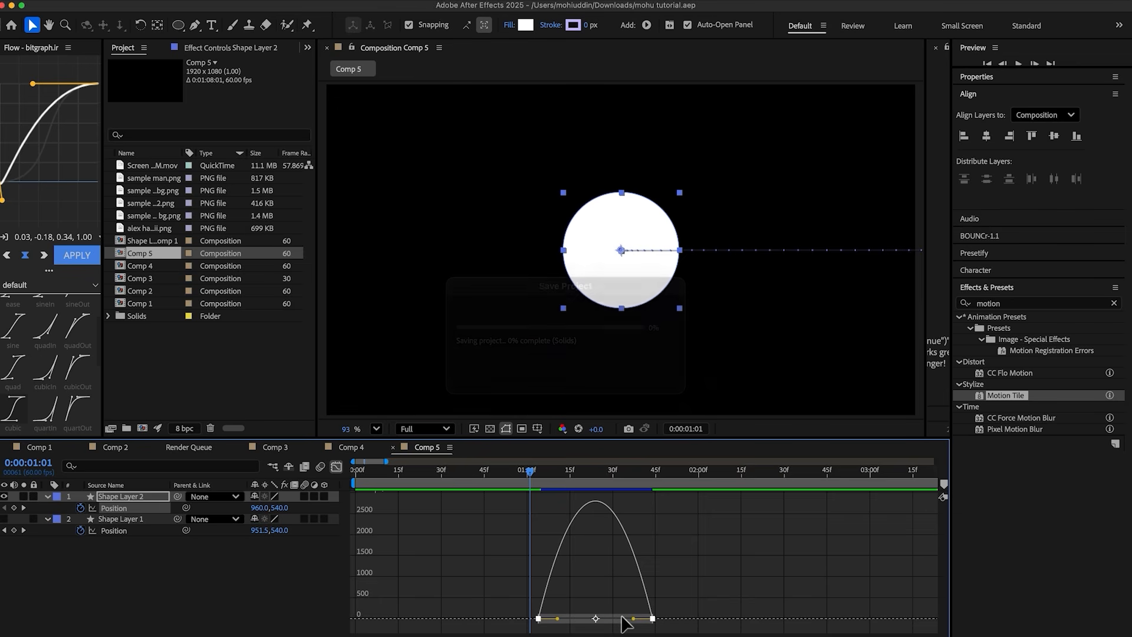
scroll(606, 623, up, 1)
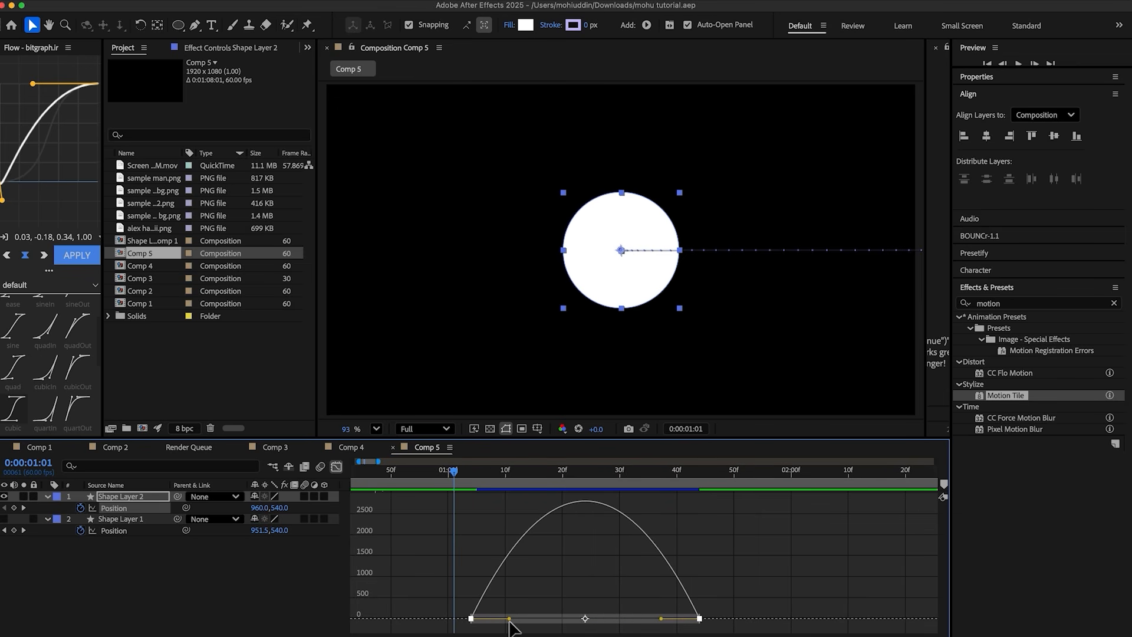
drag(510, 619, 585, 621)
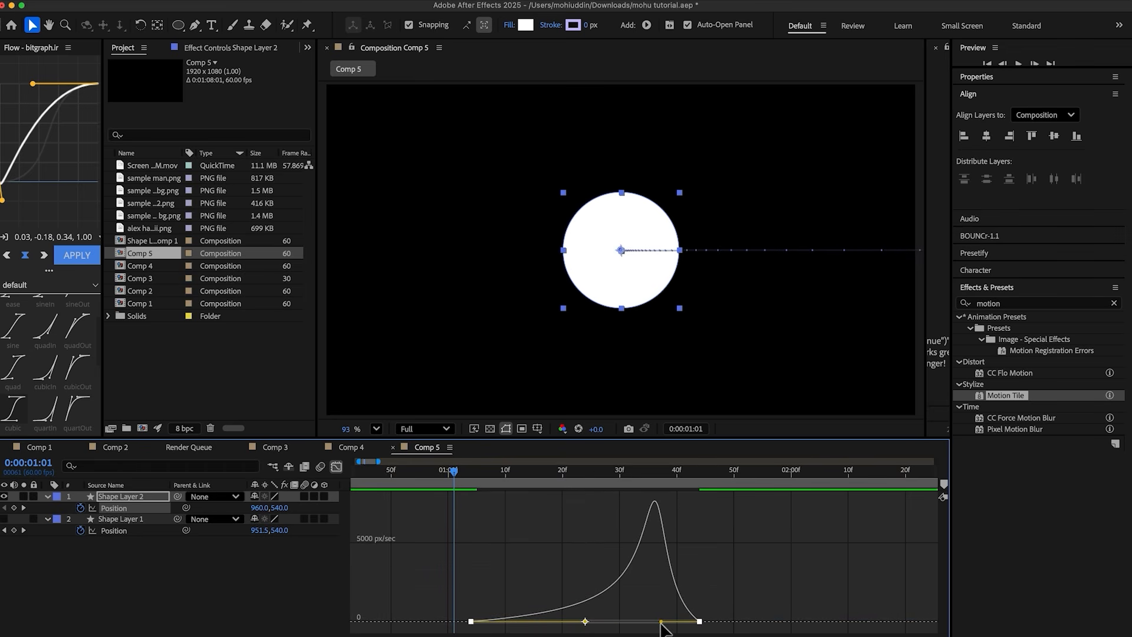
drag(661, 622, 696, 622)
Preview the copied circle's exit from about 0:56, then close the speed graph
drag(455, 472, 426, 490)
key(space)
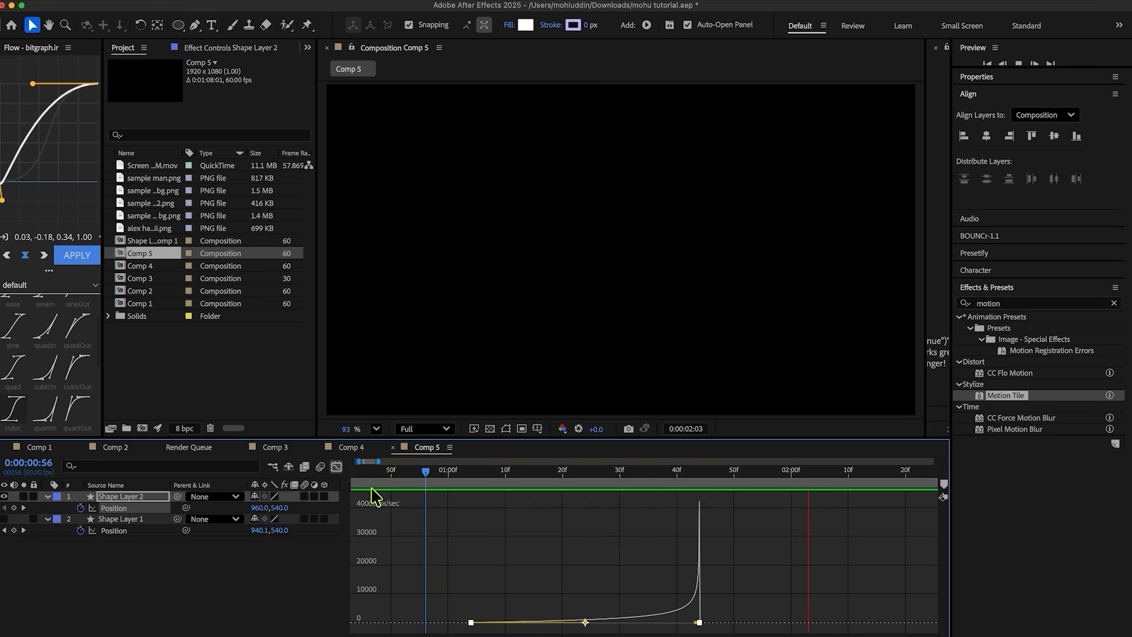
key(space)
scroll(563, 531, down, 3)
click(336, 468)
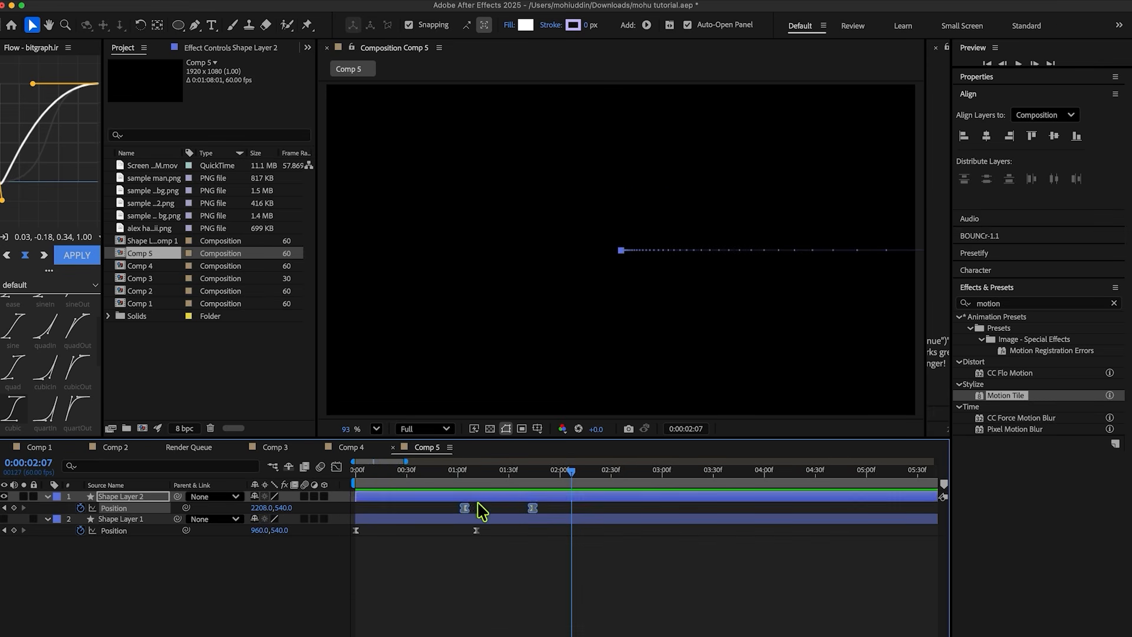
Lengthen the exit by moving Shape Layer 2's last position keyframe to about 2:00, preview it, and save the project
click(404, 479)
key(space)
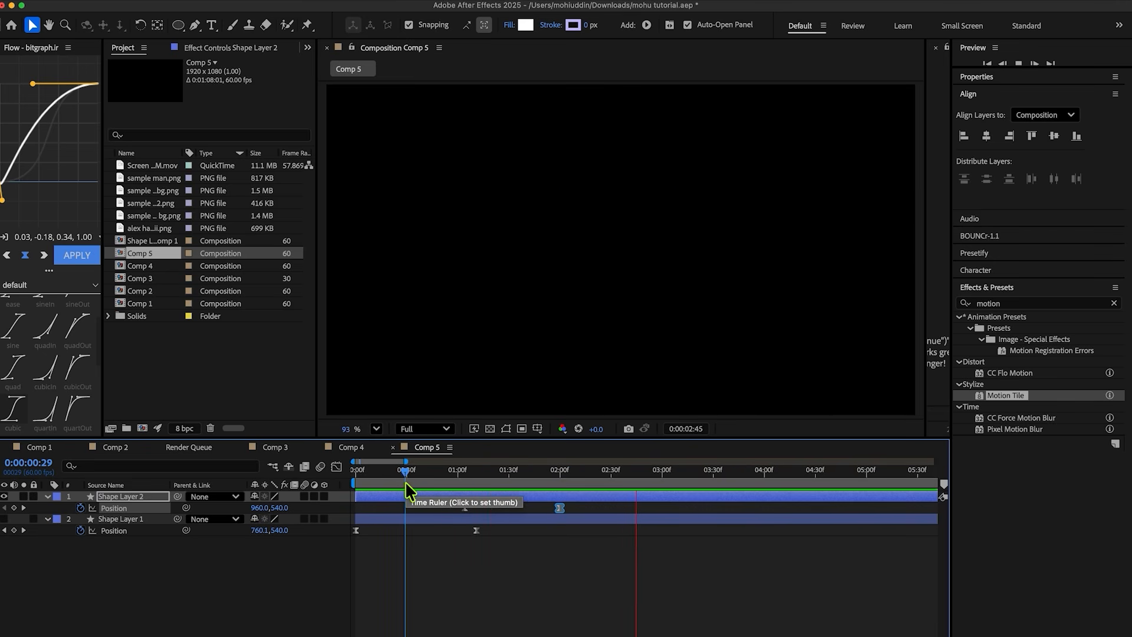
key(super+s)
click(415, 479)
key(space)
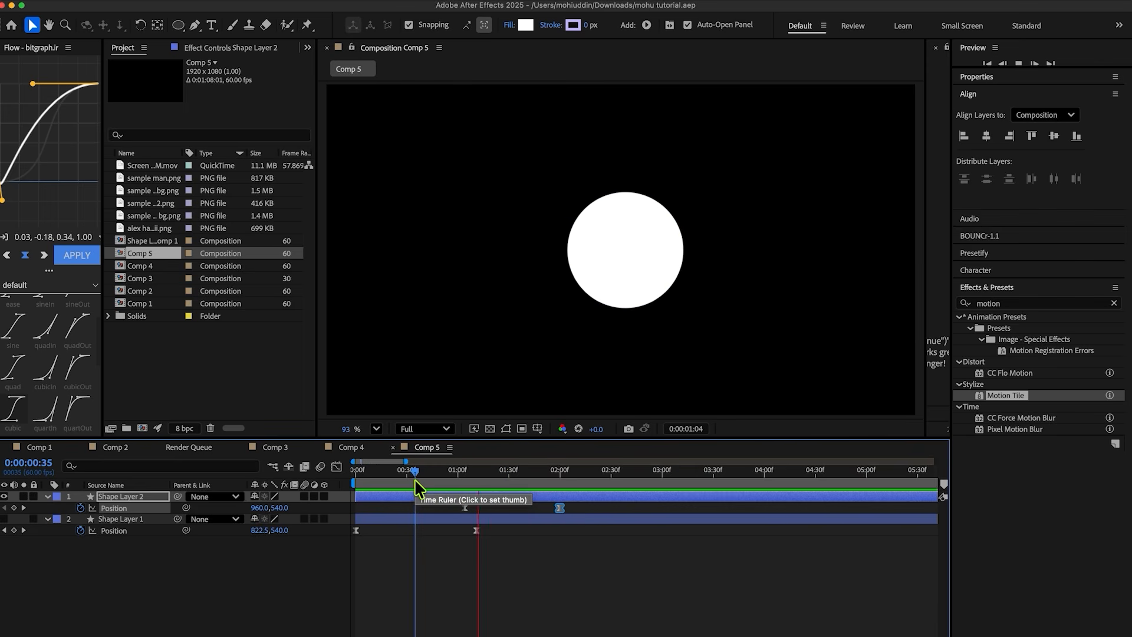
key(space)
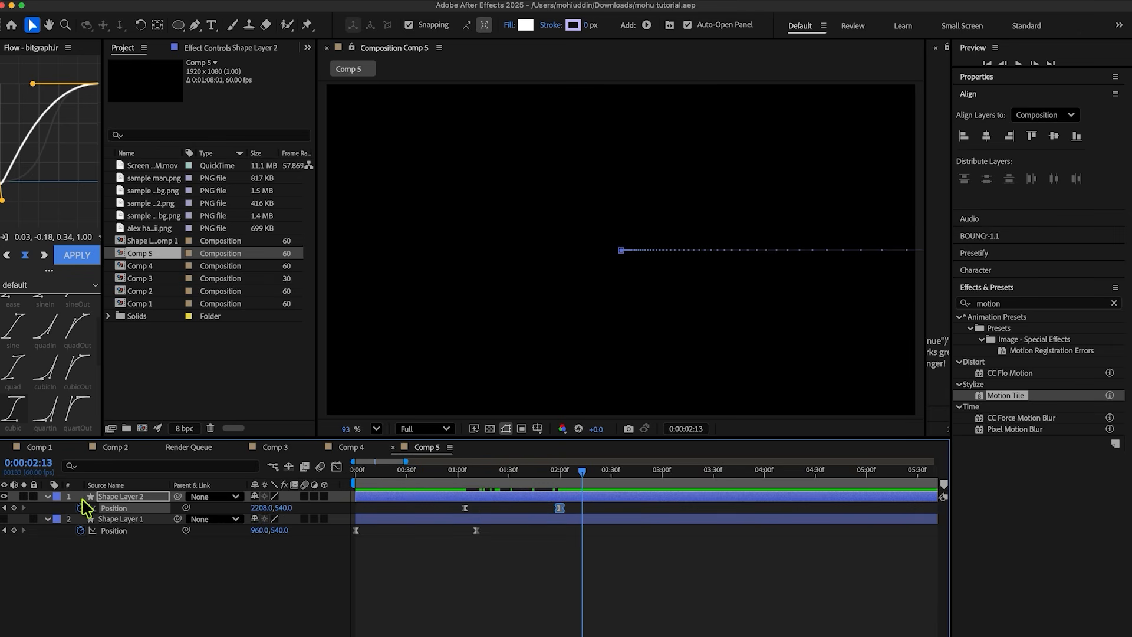
Duplicate Shape Layer 2 and reveal the copy's position property
key(super+d)
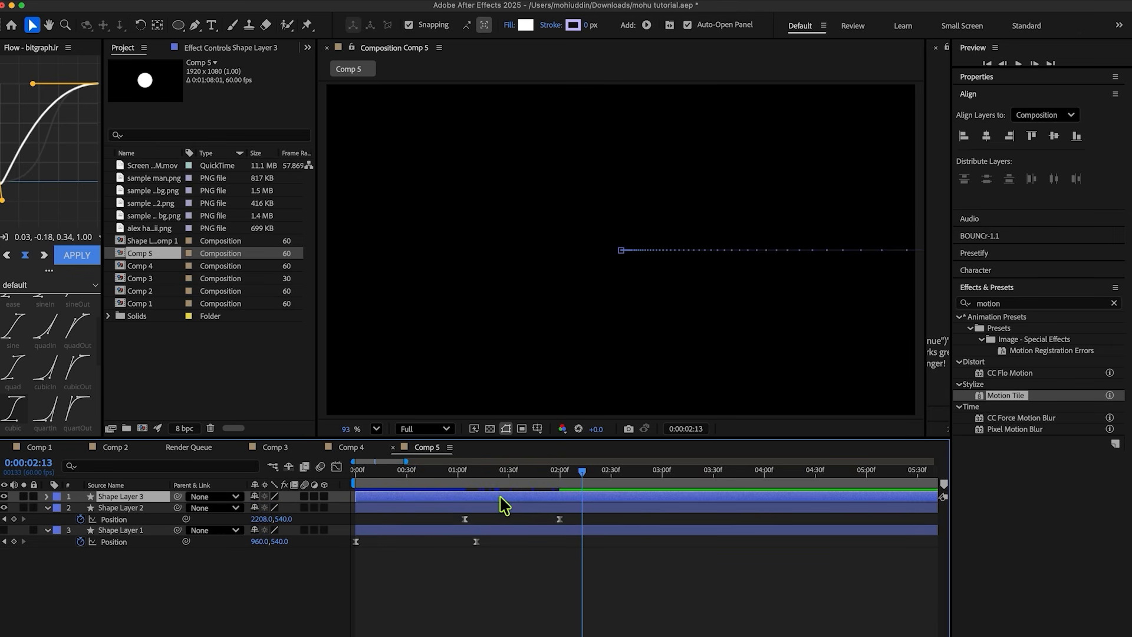
key(p)
click(465, 507)
key(Delete)
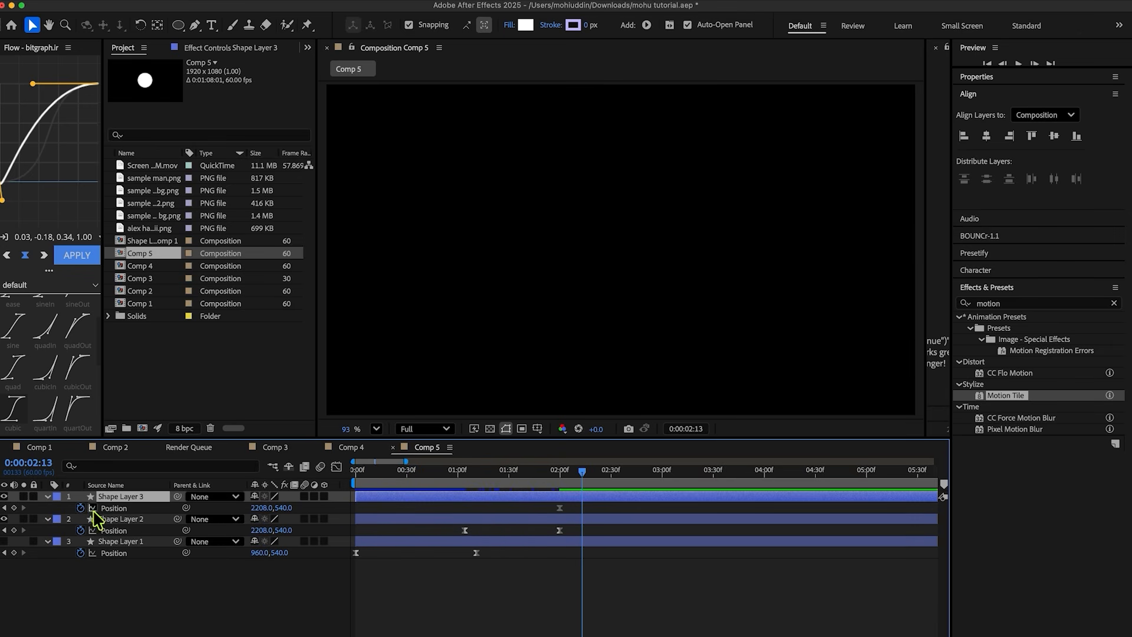
key(super+z)
Remove Shape Layer 3's position animation so it rests at 960, 540, hide Shape Layer 2, and select the new copy
key(Delete)
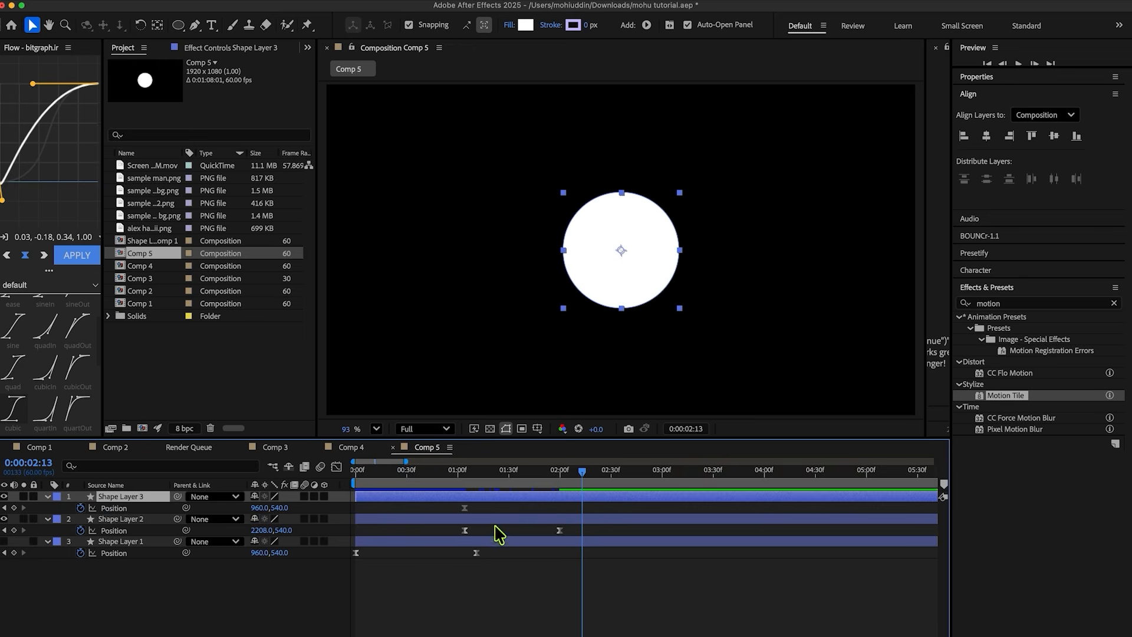
click(80, 508)
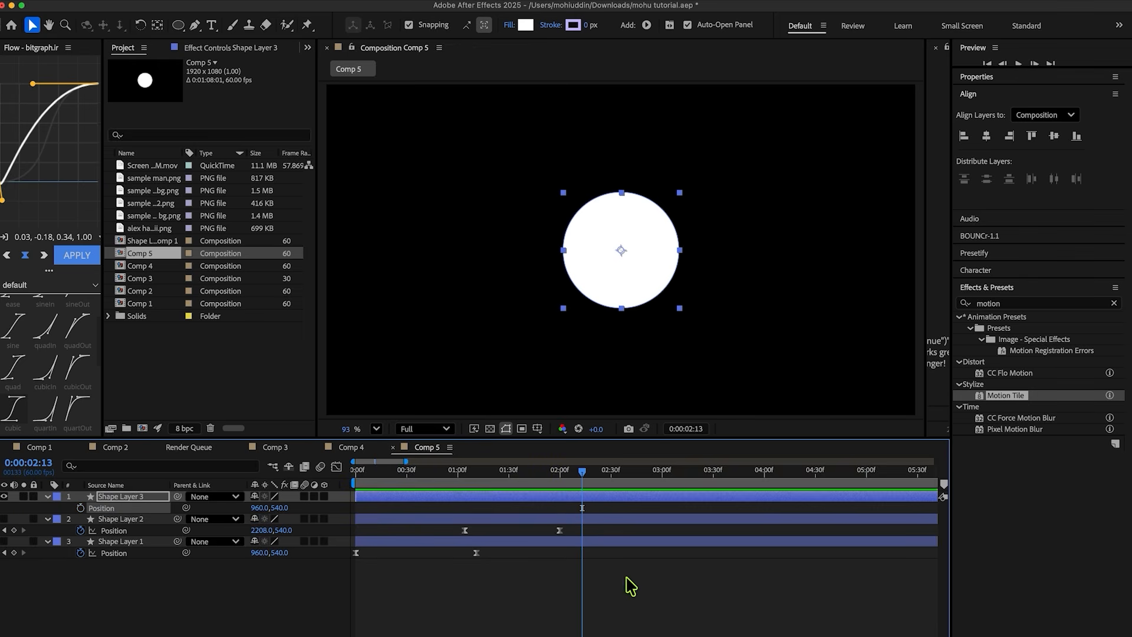
click(678, 575)
click(614, 498)
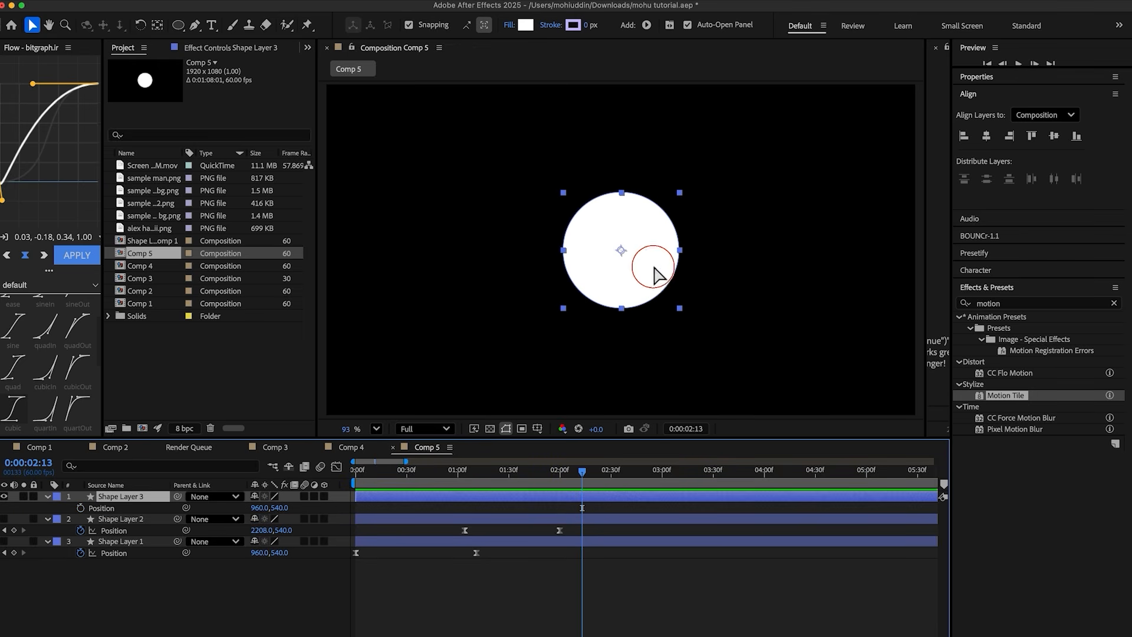
Shift Shape Layer 3's circle to the left side of the composition, level with the centre
drag(654, 268, 462, 265)
click(640, 608)
click(447, 269)
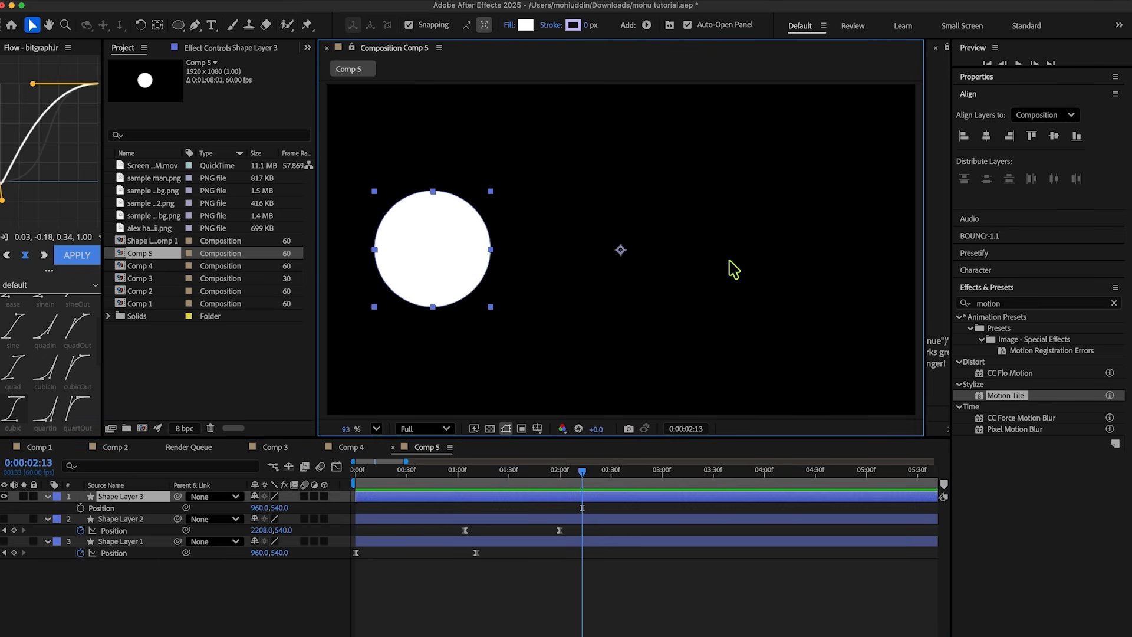
Keyframe Shape Layer 3's position at about 1:40 (960, 540) and at 3:17 (2125, 540), moving the circle rightward, and save the project
click(81, 508)
drag(582, 509, 526, 508)
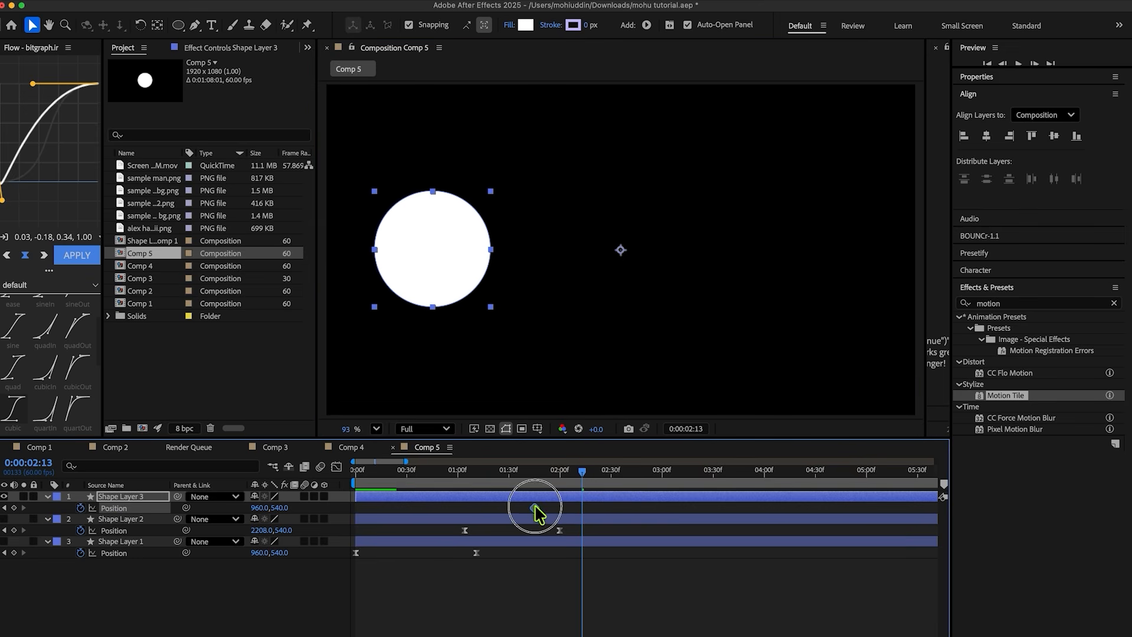
click(691, 470)
key(super+s)
drag(260, 519, 1026, 513)
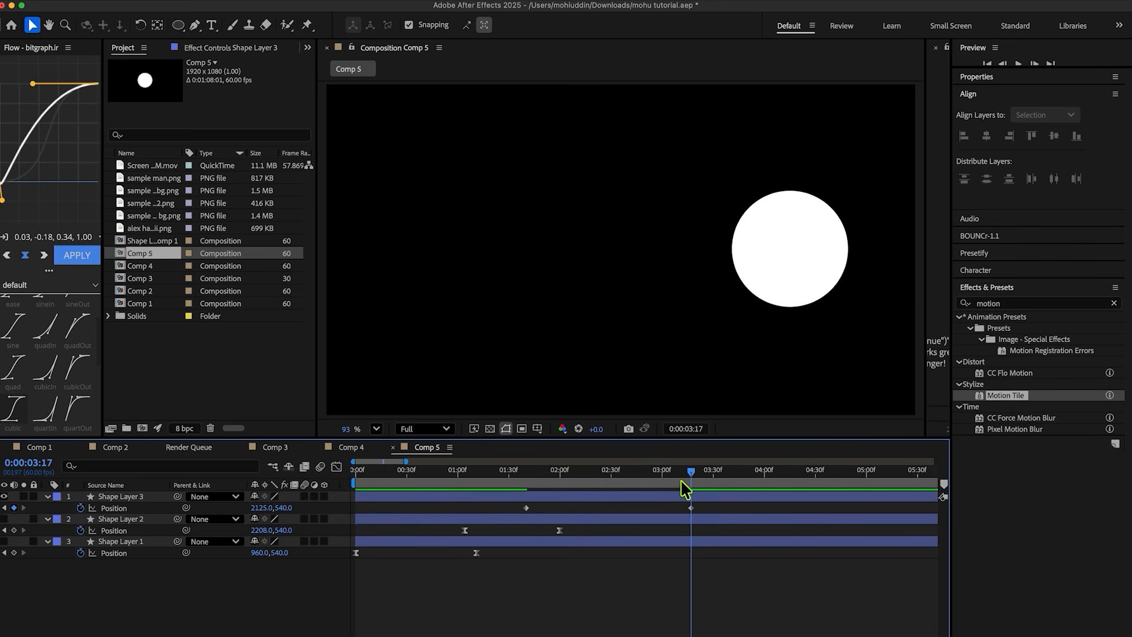
Return to 1:40 and apply Easy Ease to both of Shape Layer 3's position keyframes
drag(491, 479, 527, 480)
click(538, 498)
click(707, 513)
drag(707, 503, 494, 521)
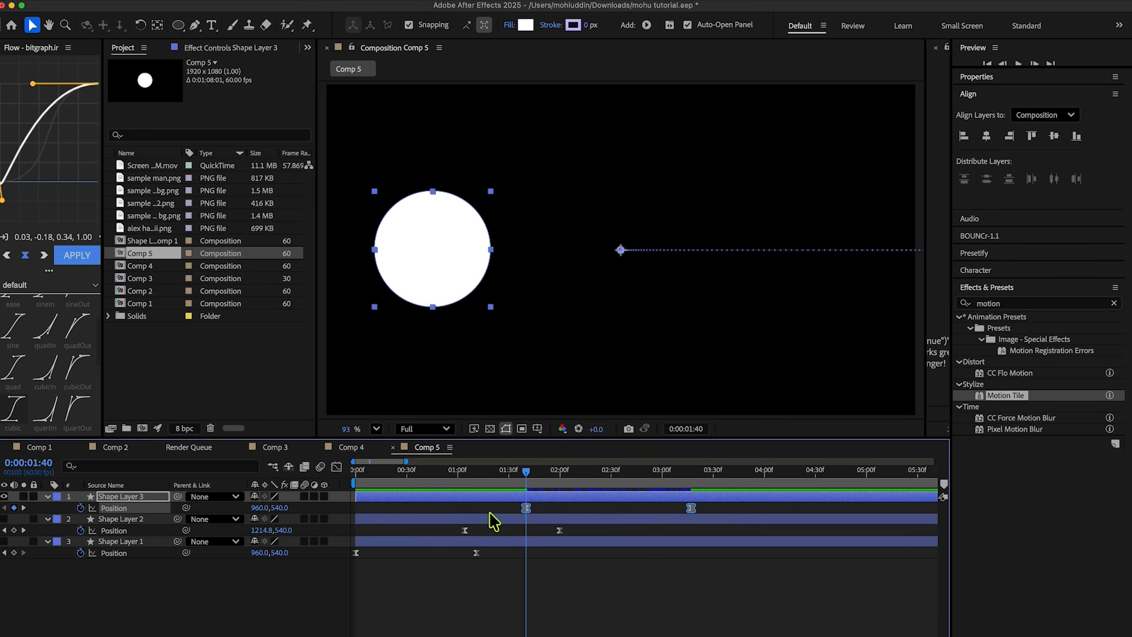
Shape Layer 3's speed graph into a sharp central peak by pulling both keyframe handles toward the middle, and save the project
click(337, 467)
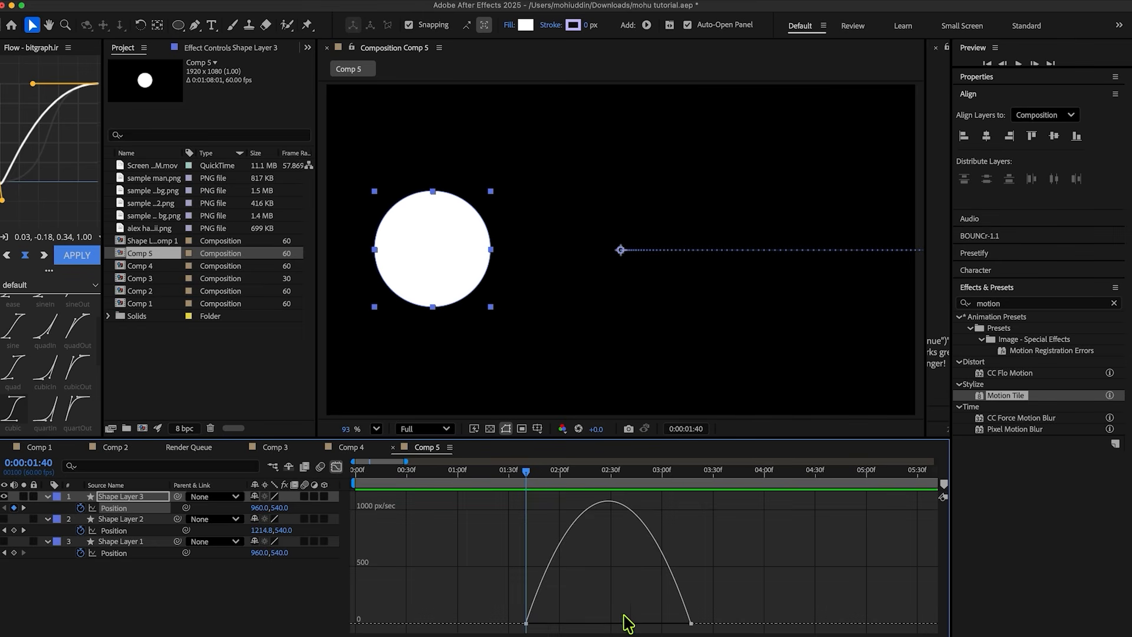
drag(731, 589, 509, 629)
key(super+s)
drag(664, 619, 624, 619)
key(super+s)
drag(553, 620, 593, 619)
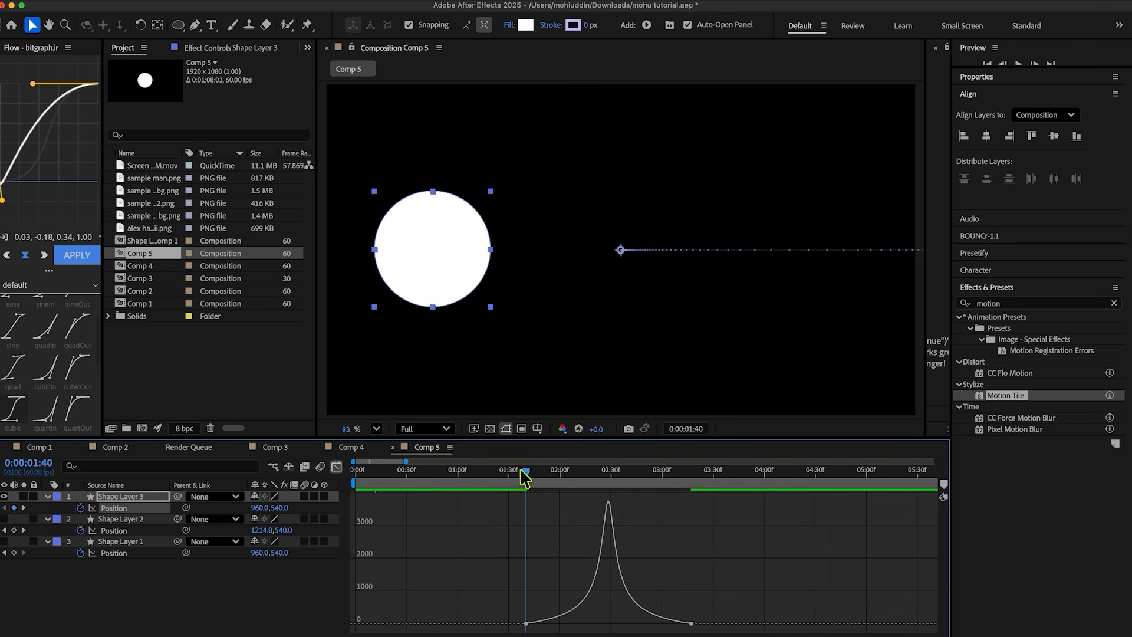
Review Shape Layer 3's motion from 1:40 to about 2:58, close the speed graph, and save the project
drag(525, 479, 659, 488)
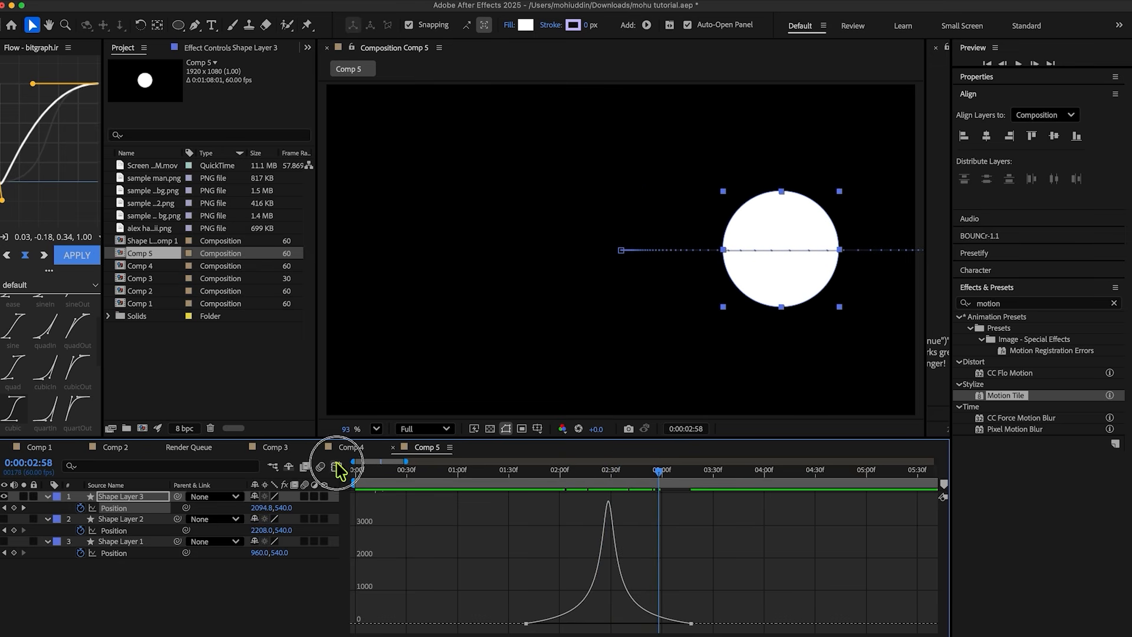
click(336, 467)
key(cmd+s)
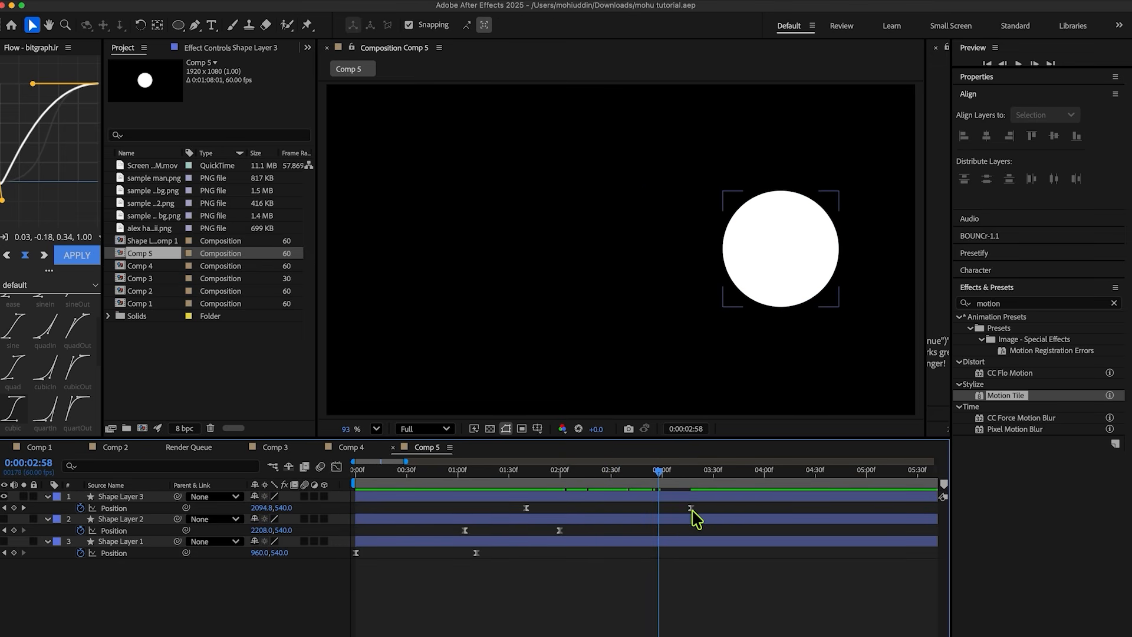
Lengthen the move by placing Shape Layer 3's last position keyframe at about 3:24, and preview the motion several times
drag(691, 508, 462, 483)
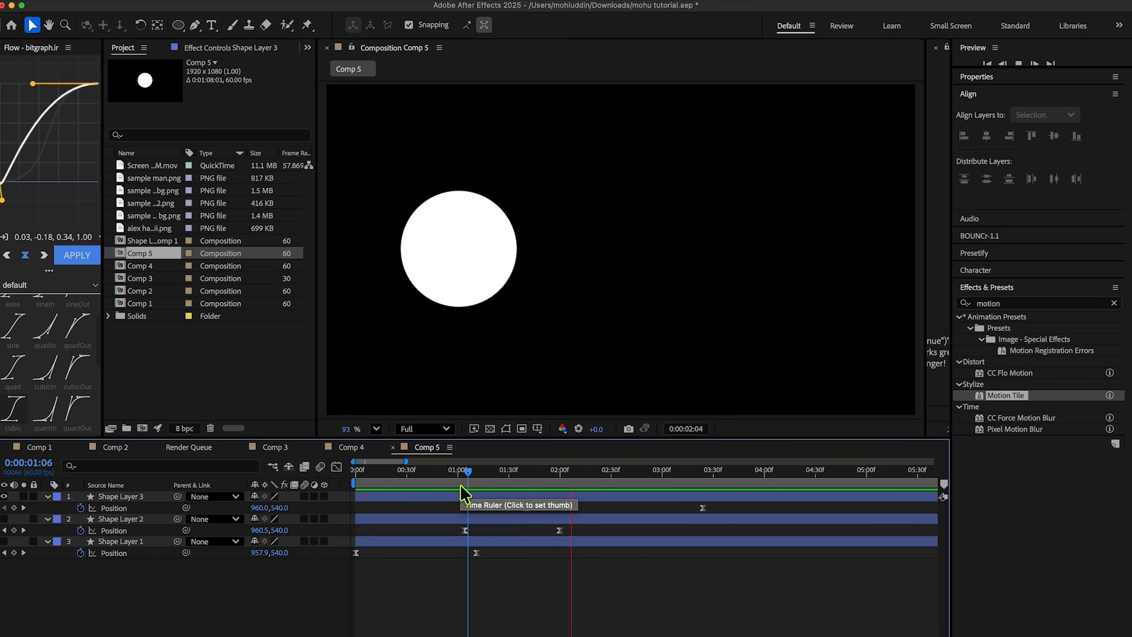
key(space)
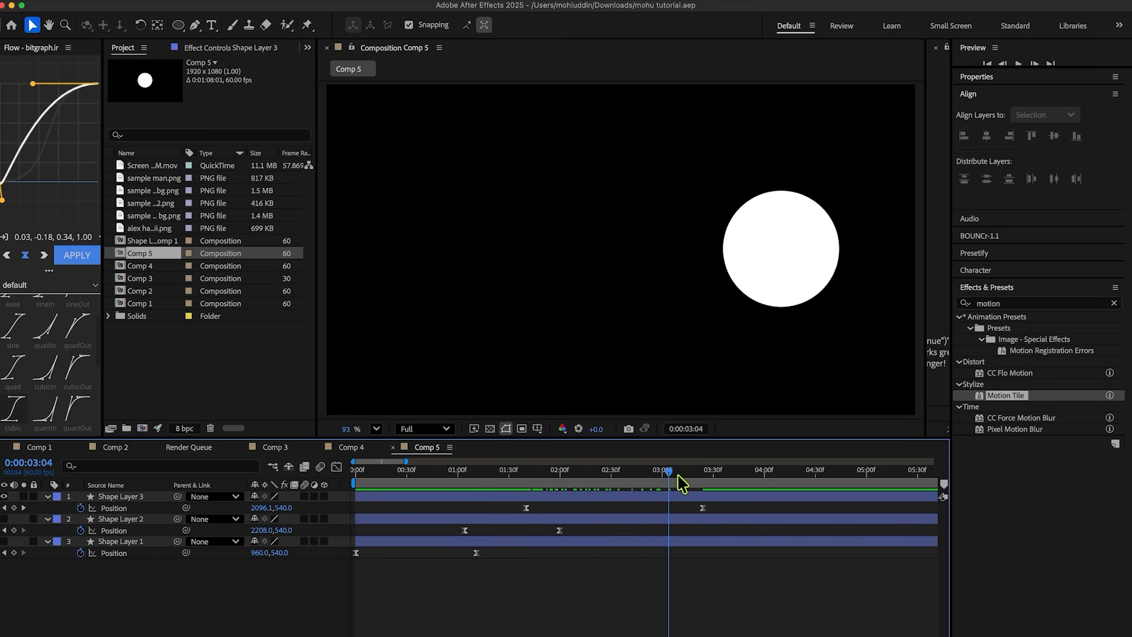
drag(683, 484, 419, 487)
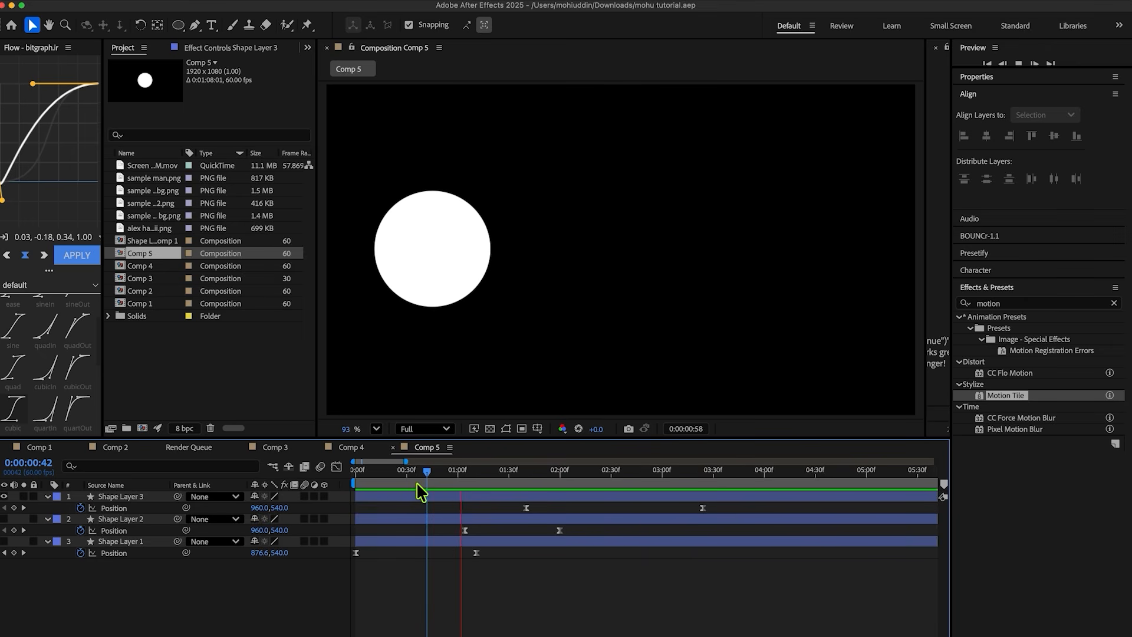
key(space)
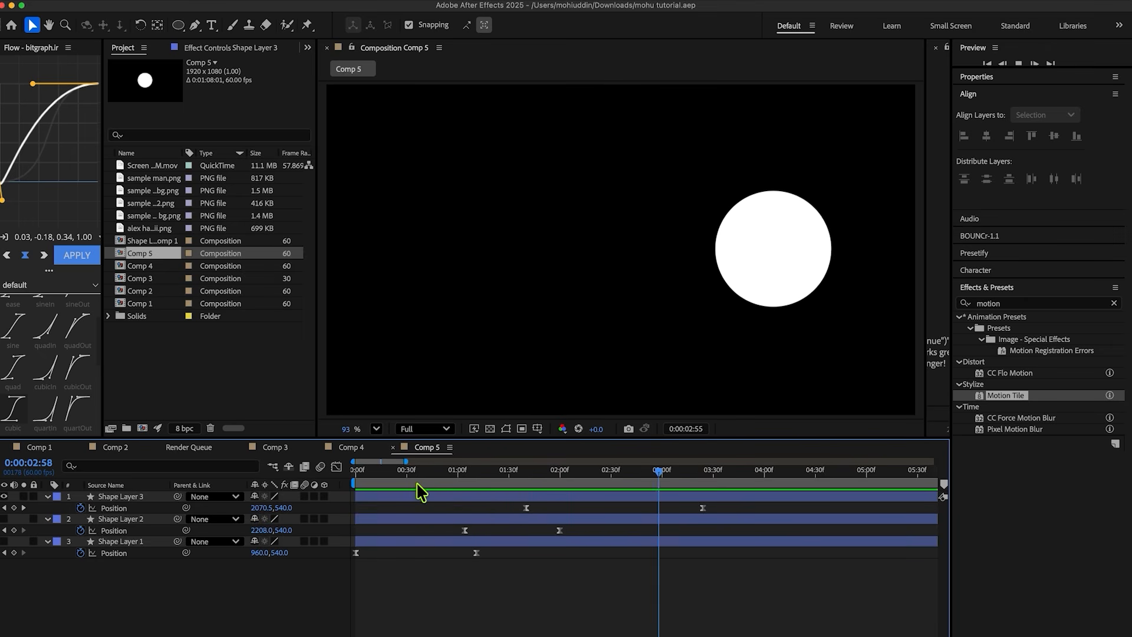
mouse_move(550, 472)
mouse_down()
mouse_move(640, 480)
mouse_move(536, 480)
mouse_up()
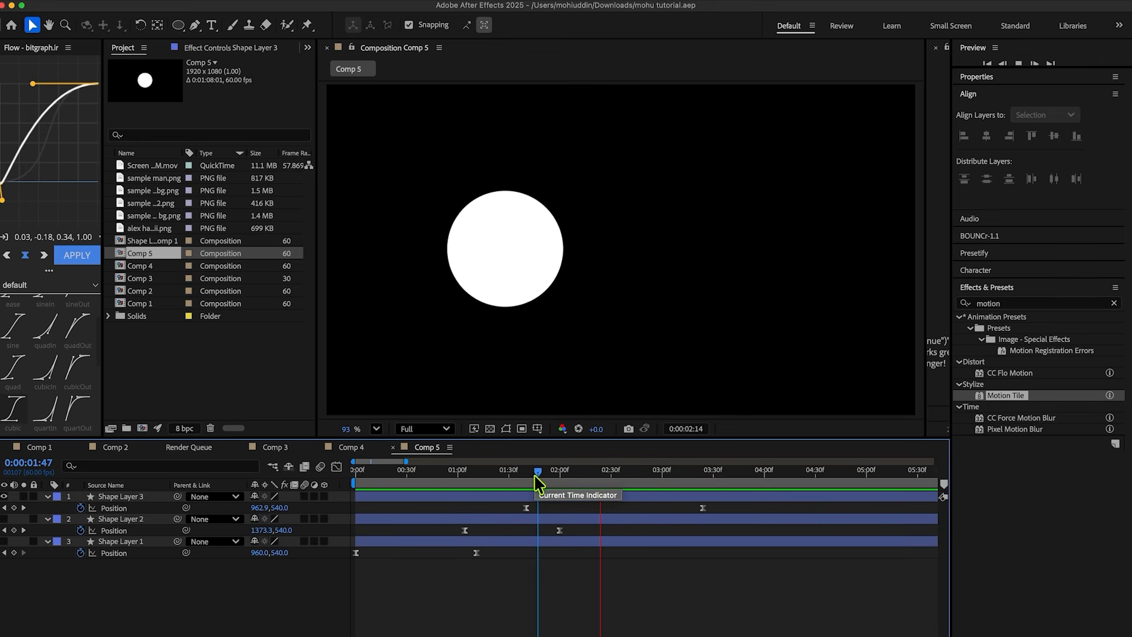
key(space)
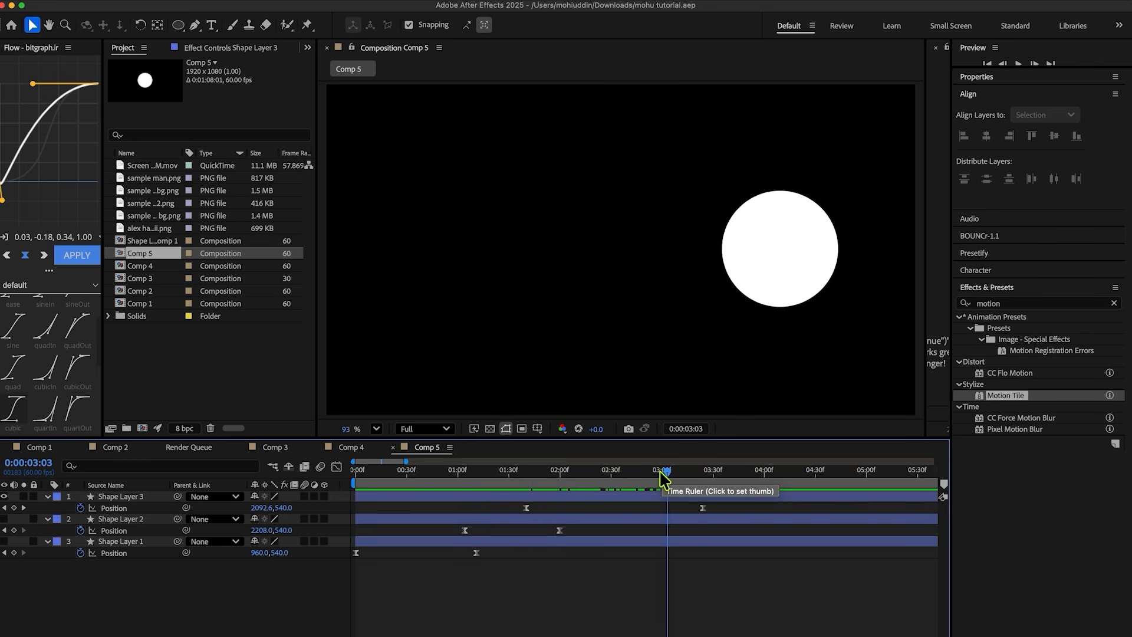
drag(662, 471, 454, 477)
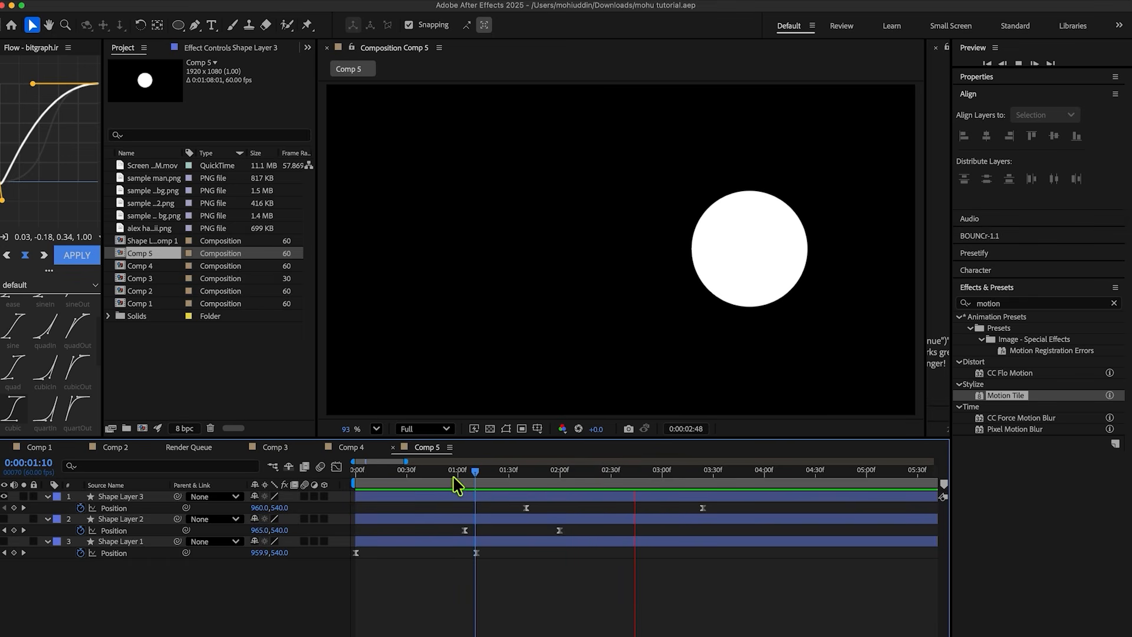
key(space)
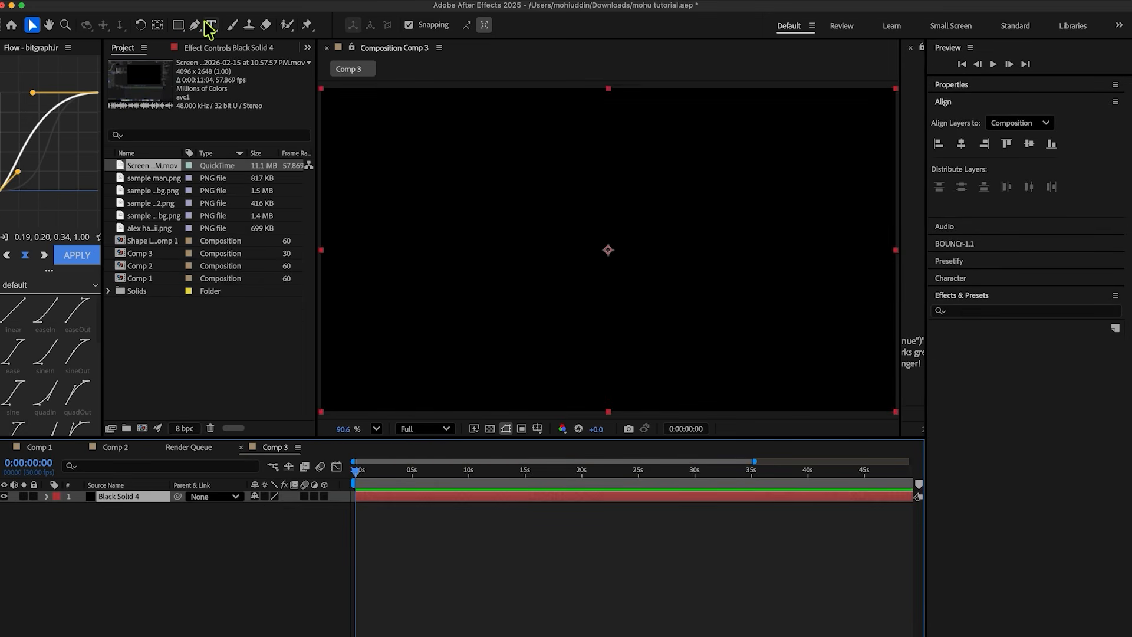
Add a text layer reading "I'm a" in Comp 3 and centre it in the composition with its anchor point at its middle
click(210, 26)
click(476, 253)
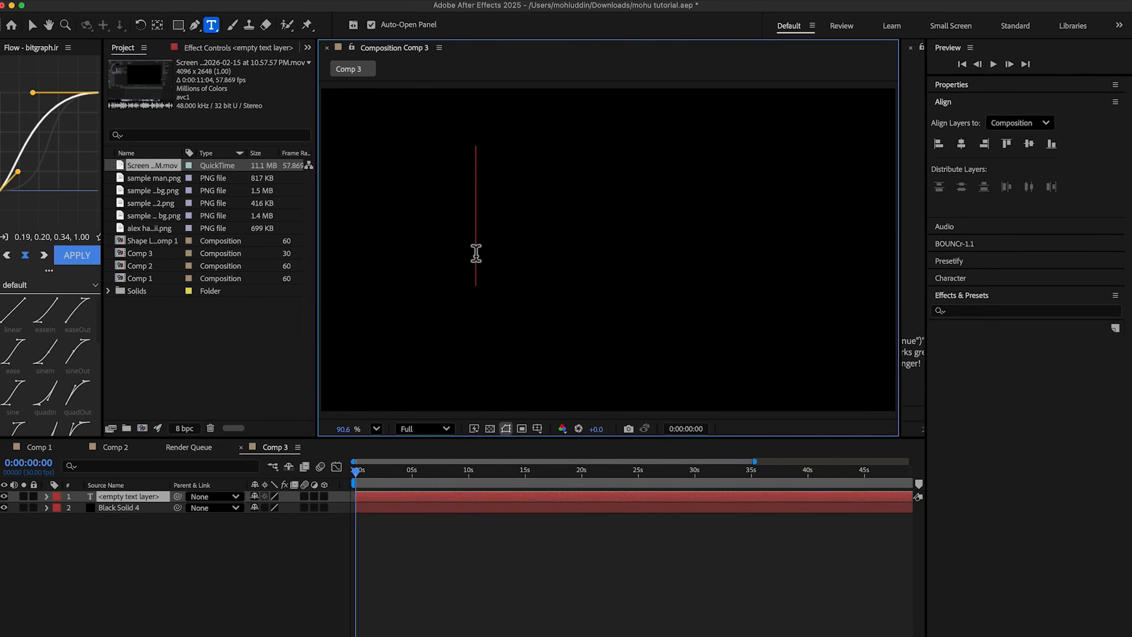
text(I'm a)
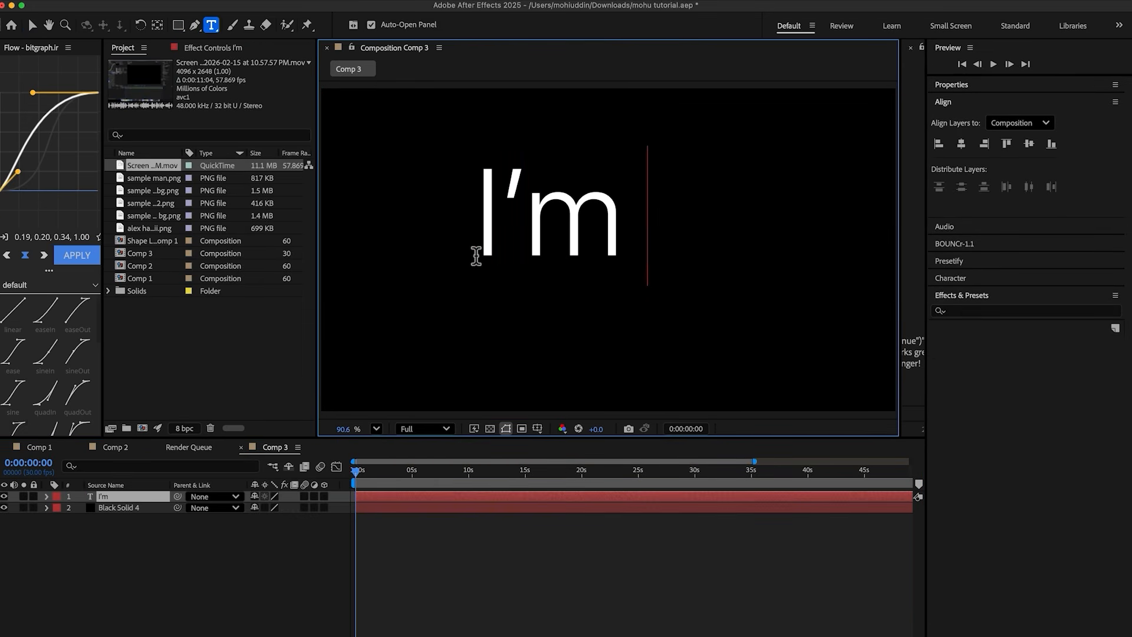
click(156, 25)
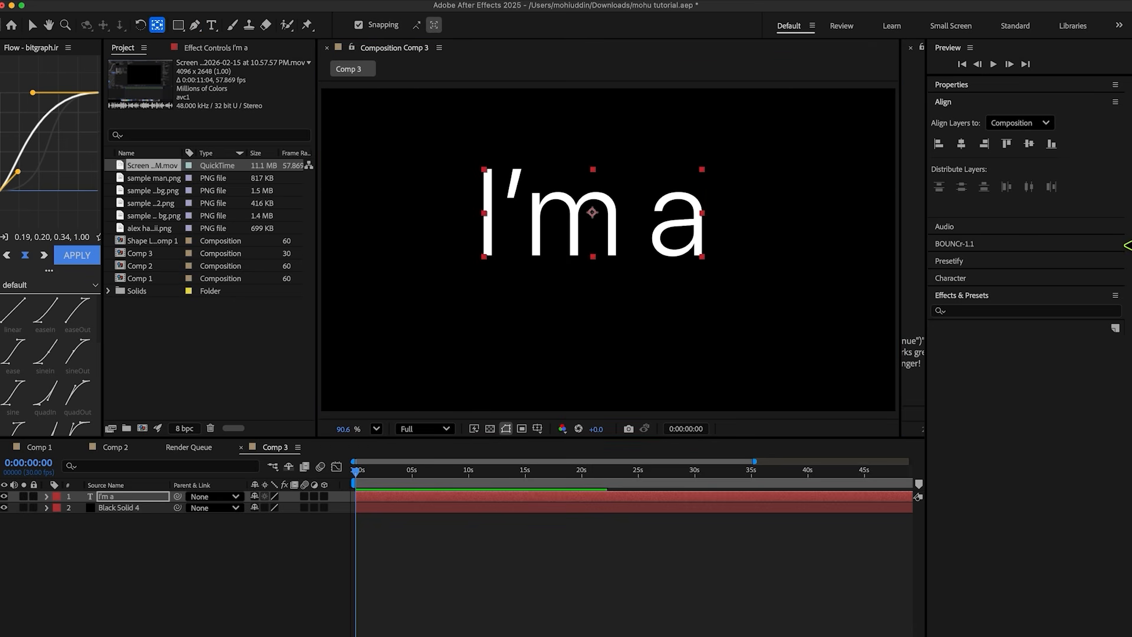
click(961, 143)
click(1029, 143)
Scale the "I'm a" text layer to 64% and save the project
key(s)
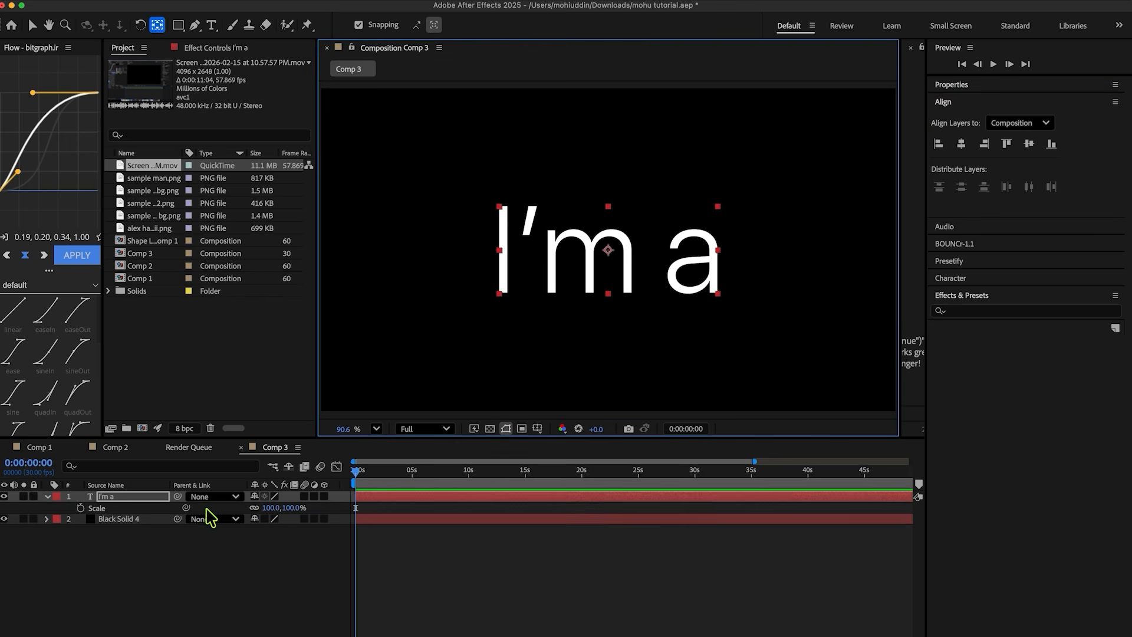
drag(273, 516, 253, 511)
key(super+s)
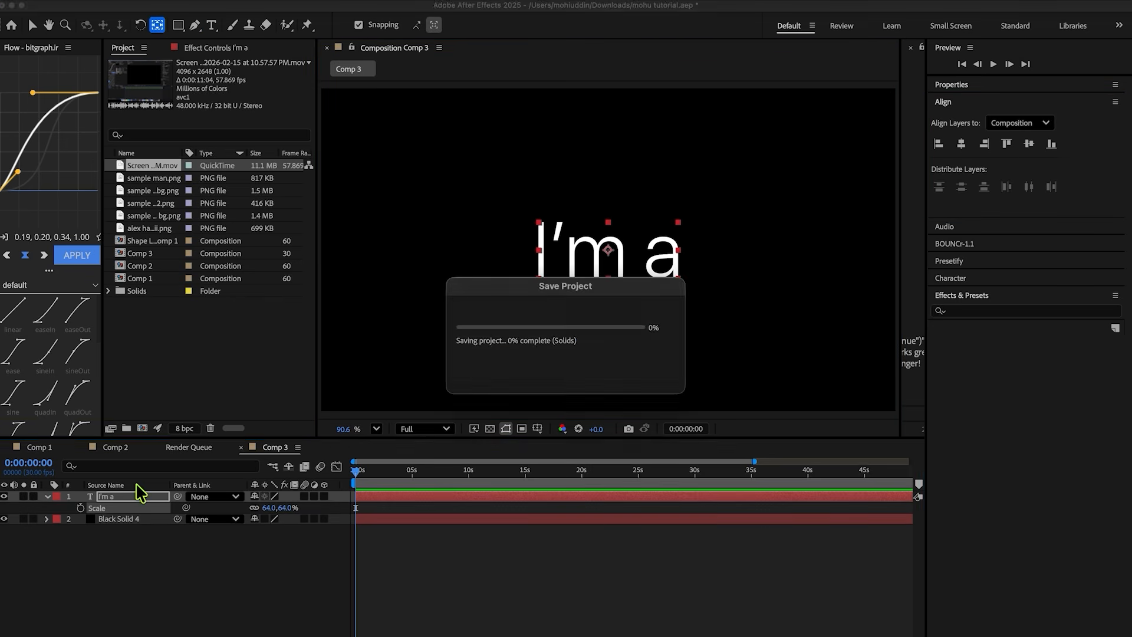
Duplicate the "I'm a" text layer, place the copy below the original, and change its text to "Professional"
key(v)
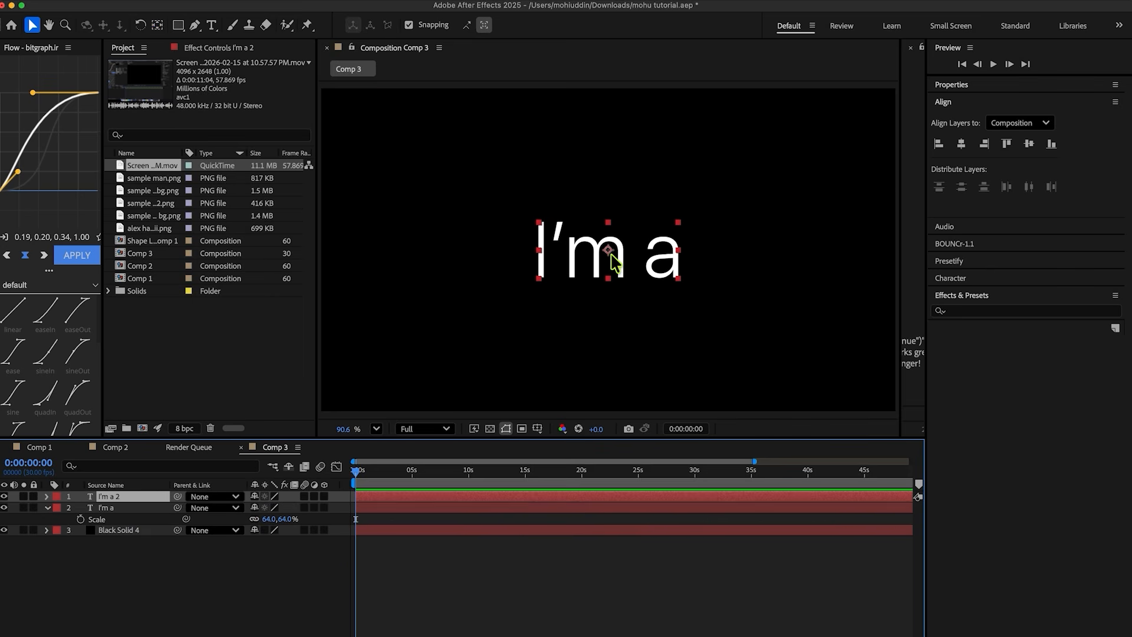
drag(611, 255, 590, 340)
double_click(589, 341)
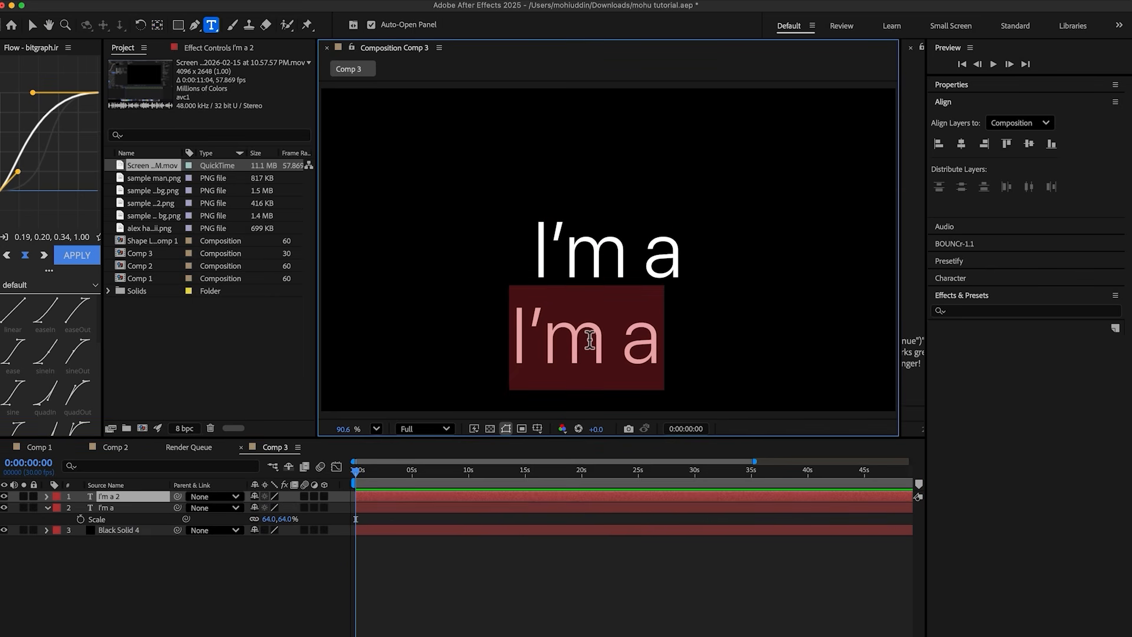
text(Professional)
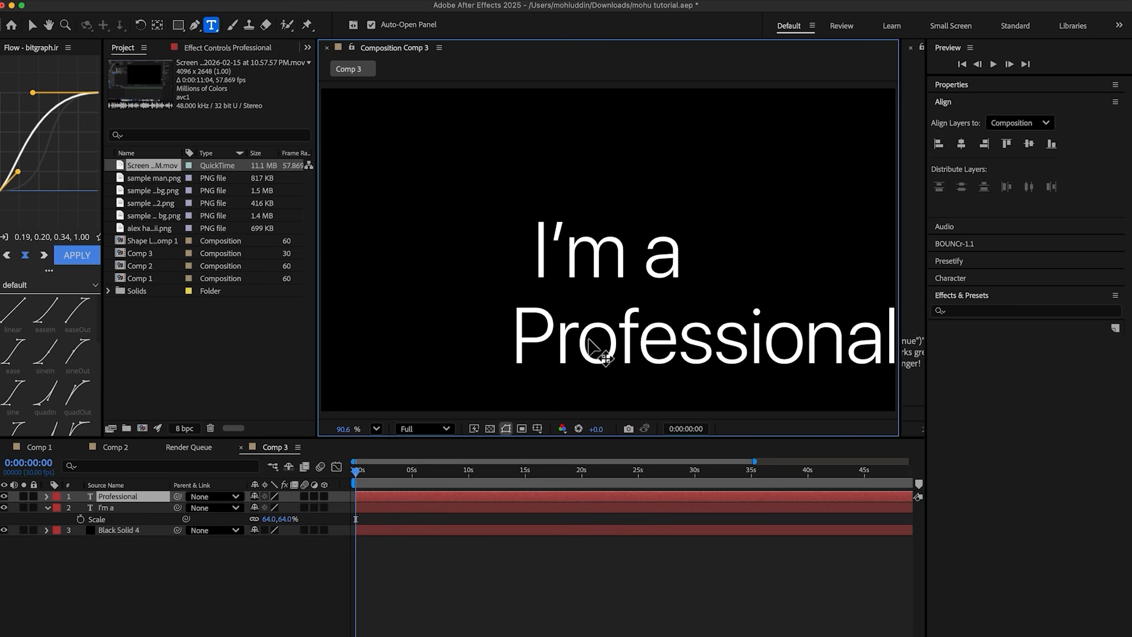
Centre the anchor point of "Professional", align the text horizontally to the composition, and save the project
click(157, 25)
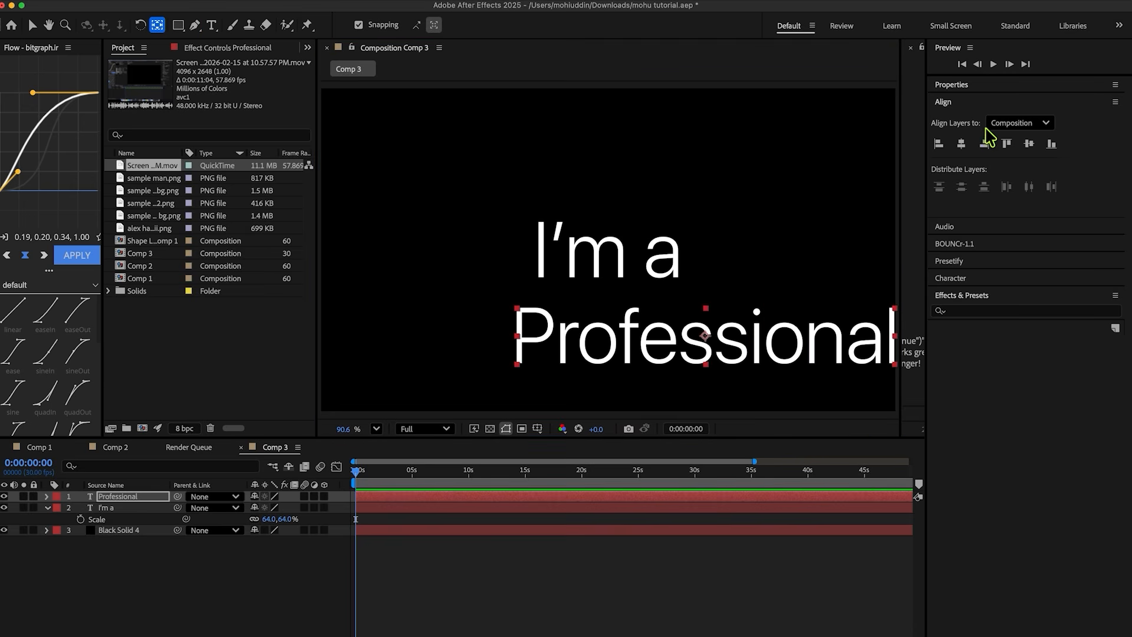
click(962, 143)
key(super+s)
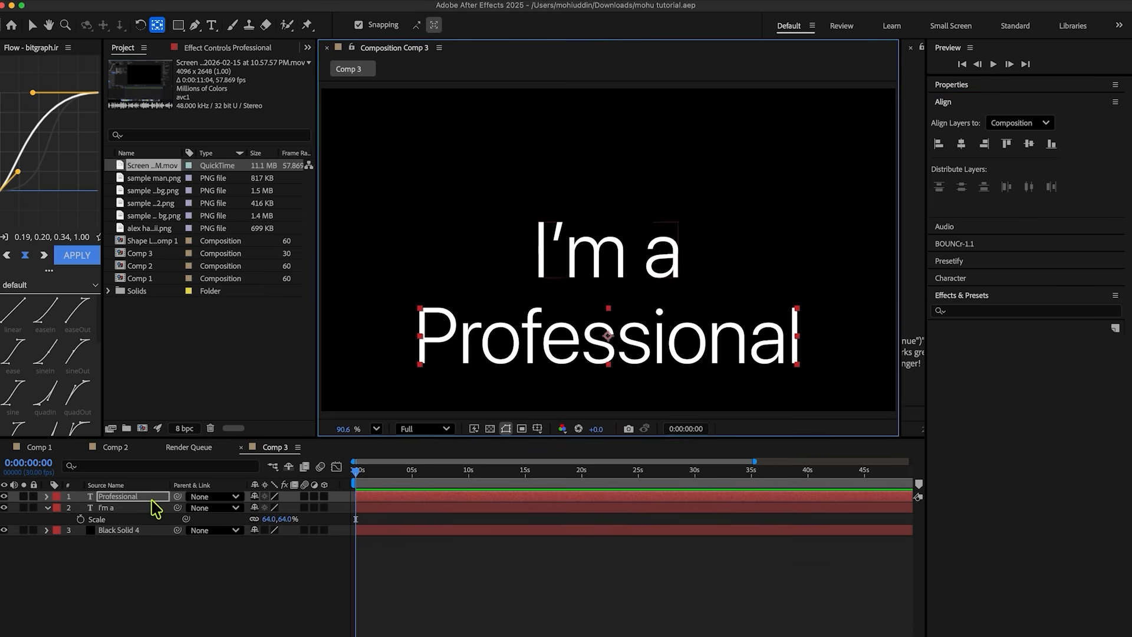
Make the "Professional" and "I'm a" text layers 3D and collapse the properties of "I'm a"
shift+click(125, 508)
click(324, 497)
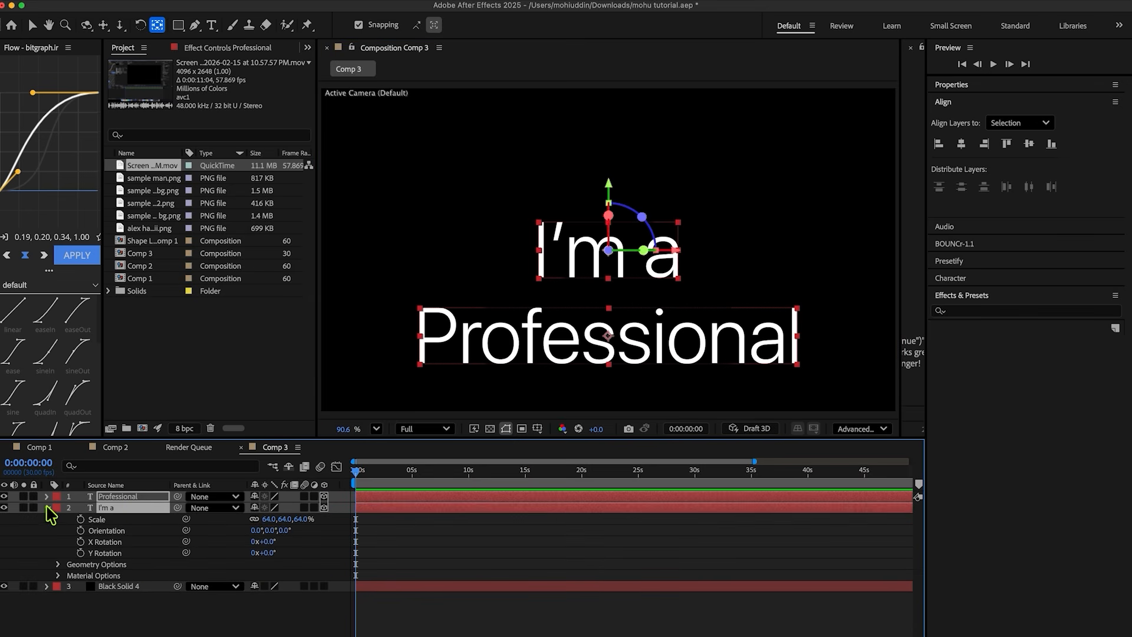
click(47, 508)
click(162, 576)
Move the "Professional" text toward the camera along the Z axis until it extends past the composition's edges
click(118, 497)
key(v)
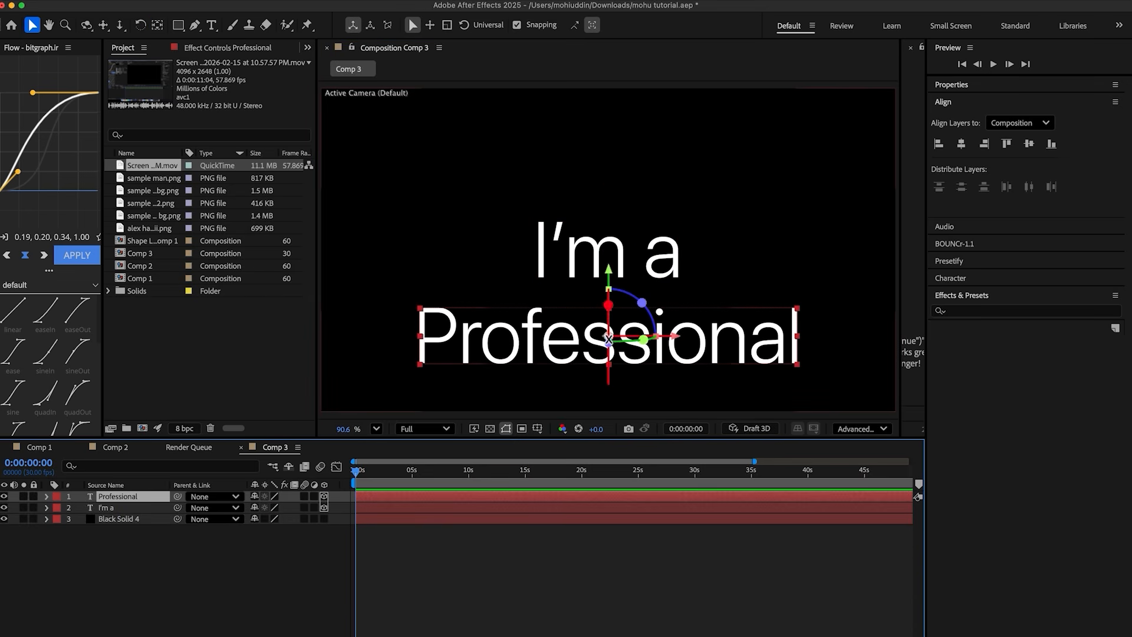
drag(608, 343, 814, 228)
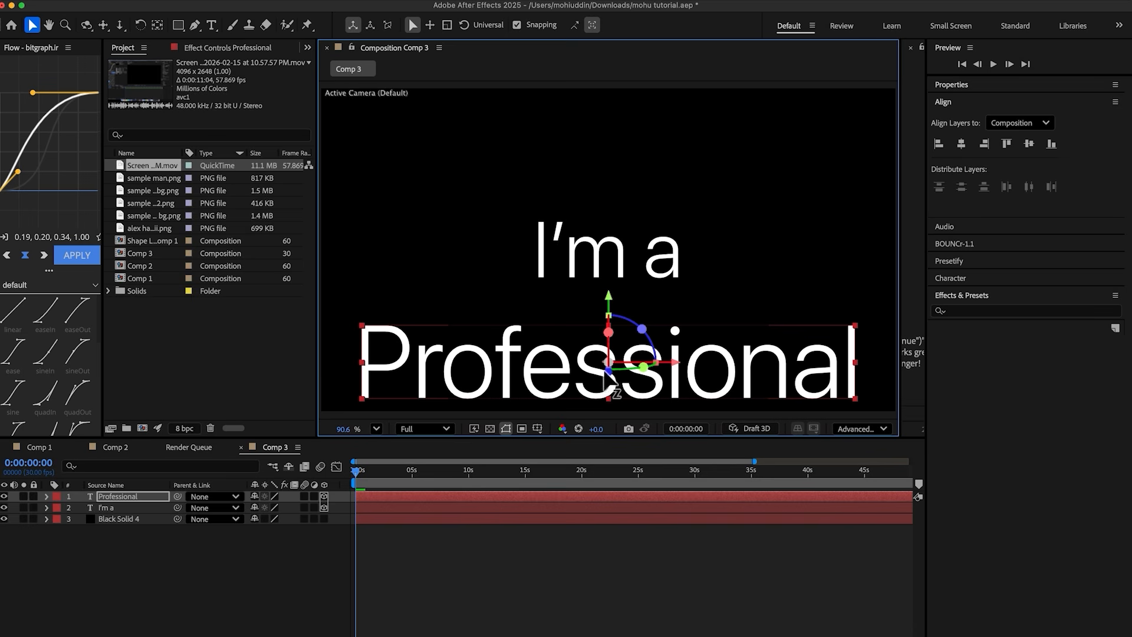
drag(610, 372, 814, 260)
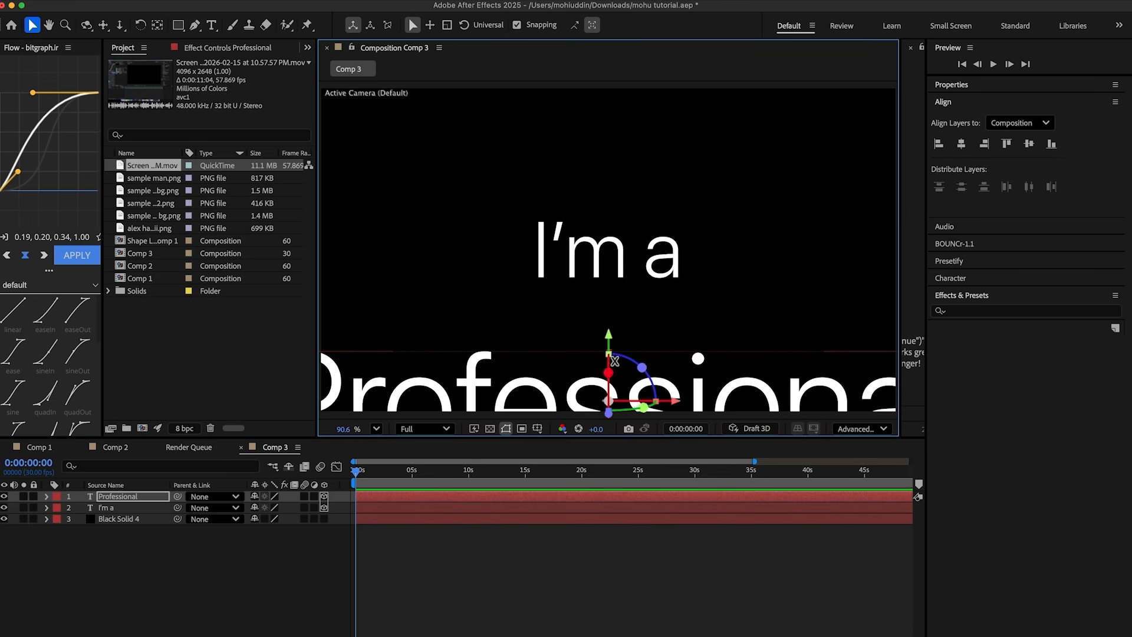
scroll(614, 361, down, 2)
drag(609, 393, 681, 368)
Switch the 3D renderer to Classic 3D and show the composition in a wider viewer split into 2 Views
click(880, 429)
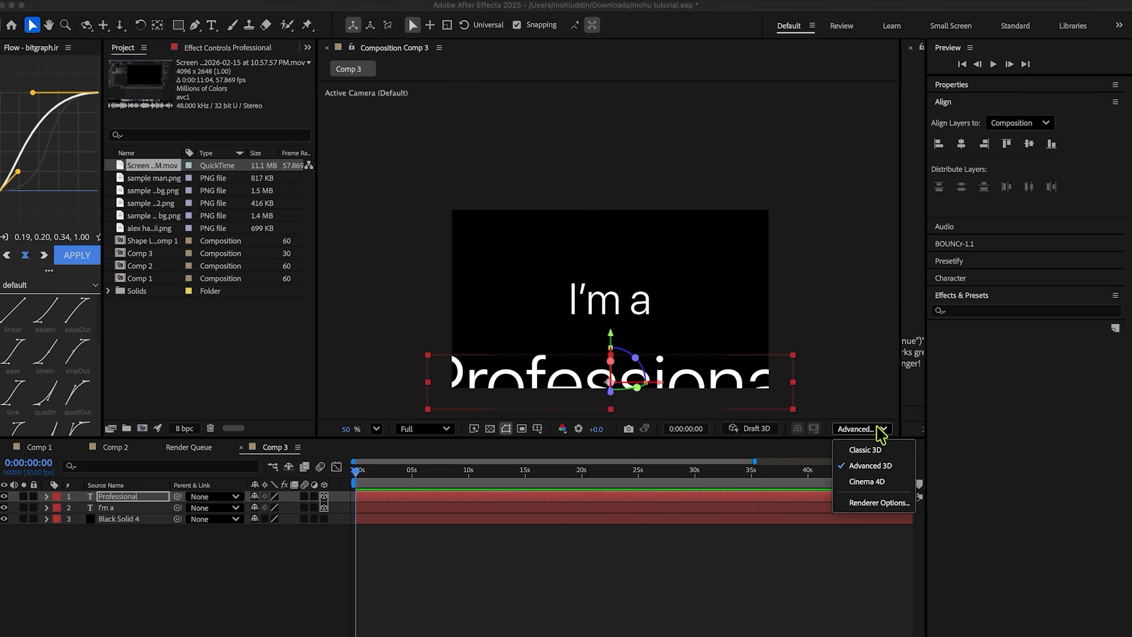
click(871, 449)
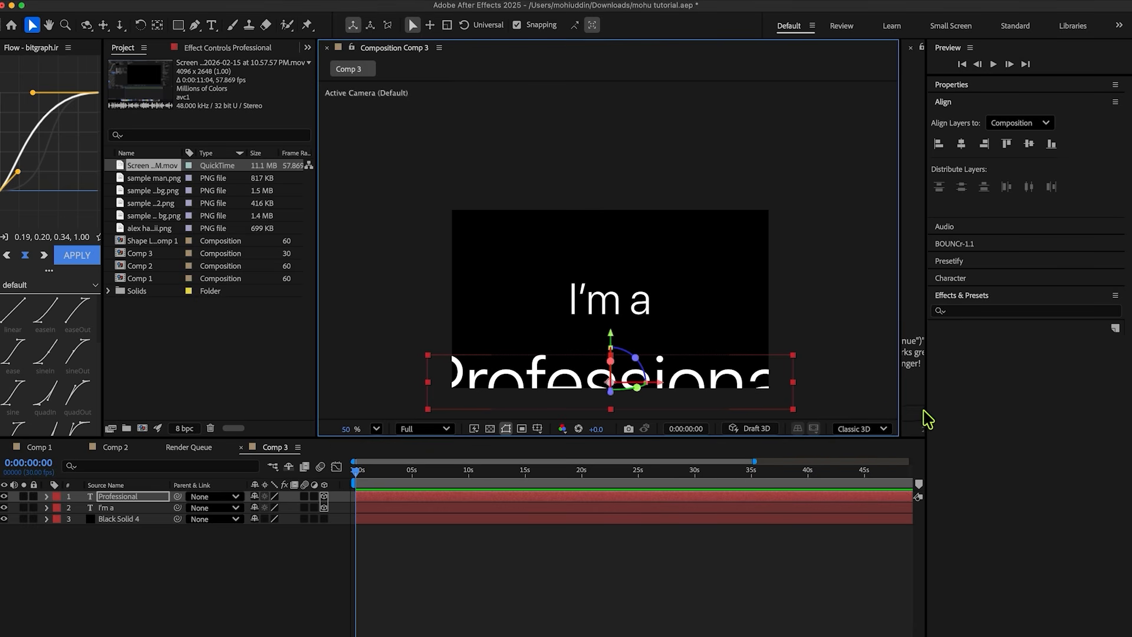
drag(928, 404, 1070, 404)
drag(900, 421, 1016, 424)
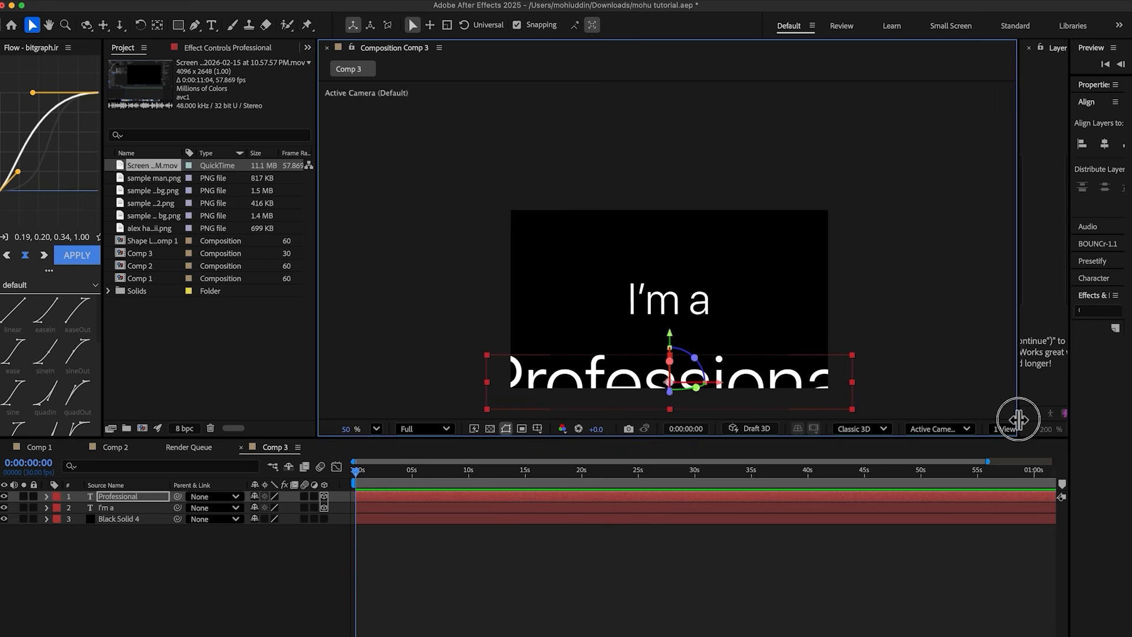
click(1004, 429)
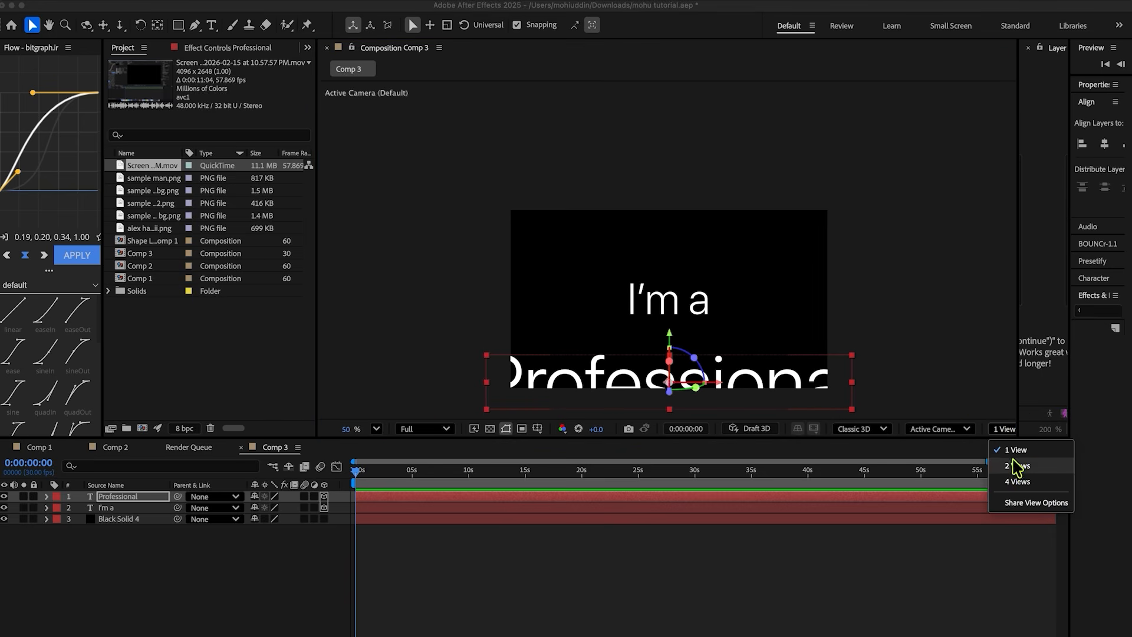
click(1015, 465)
scroll(897, 336, up, 3)
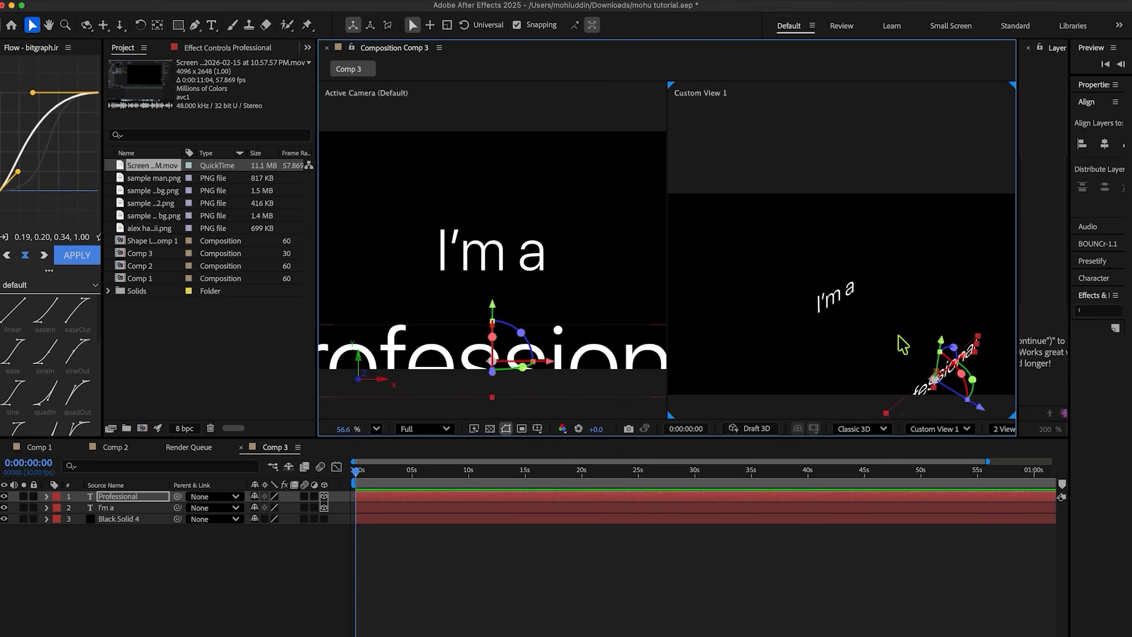
Move the "Professional" text further toward the camera along the Z axis until it leaves the frame, and save the project
click(815, 293)
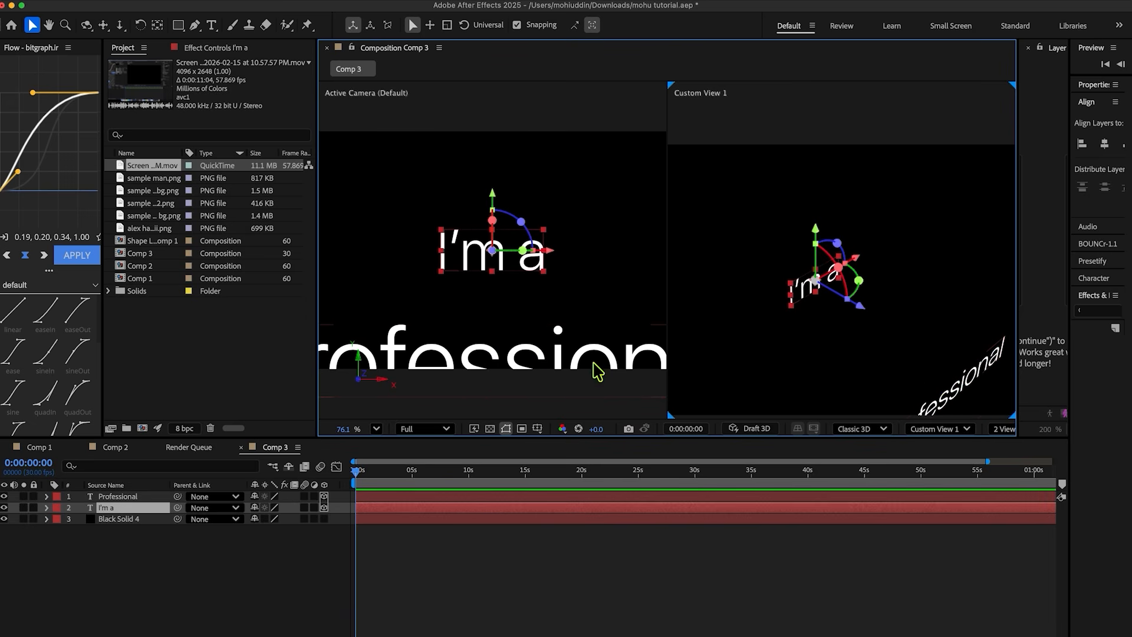
click(537, 358)
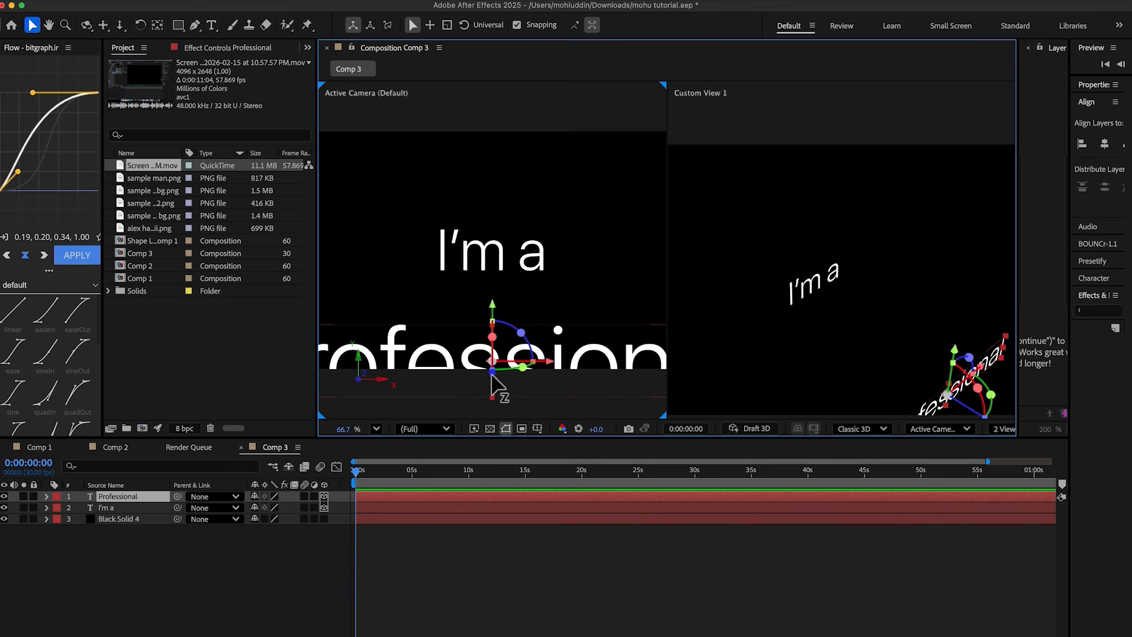
drag(493, 387, 468, 404)
scroll(895, 307, down, 3)
drag(940, 349, 976, 367)
key(super+s)
Switch the composition viewer back to 1 View and set its magnification to Fit up to 200%
click(1004, 429)
click(1012, 462)
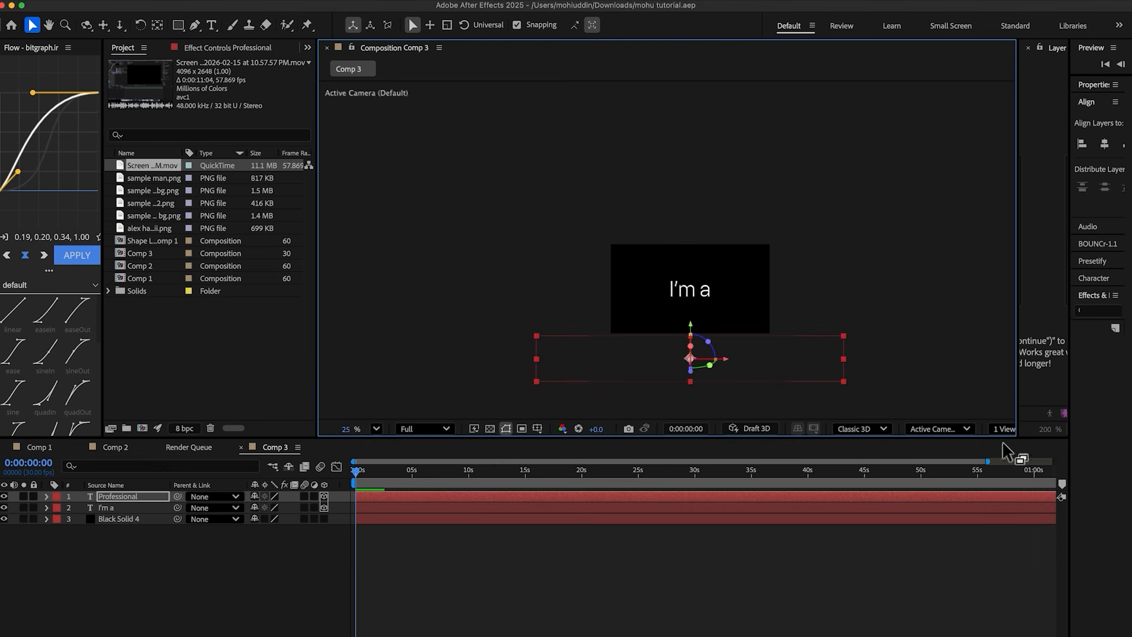
click(377, 429)
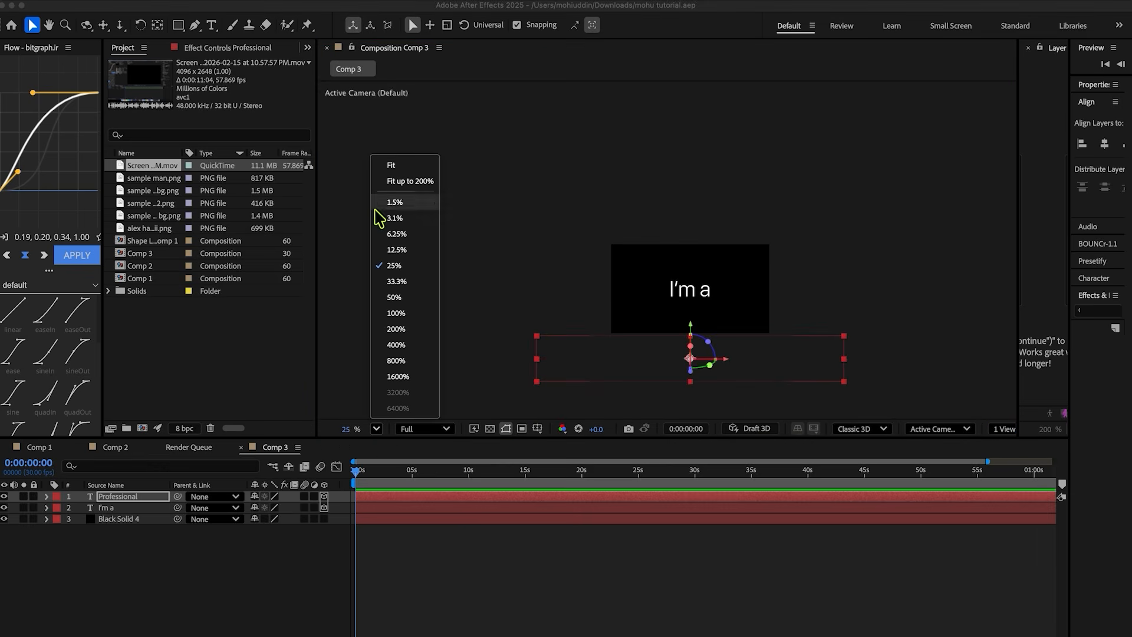
click(394, 181)
Add a new camera layer with the default settings above the "I'm a" text layer
click(663, 265)
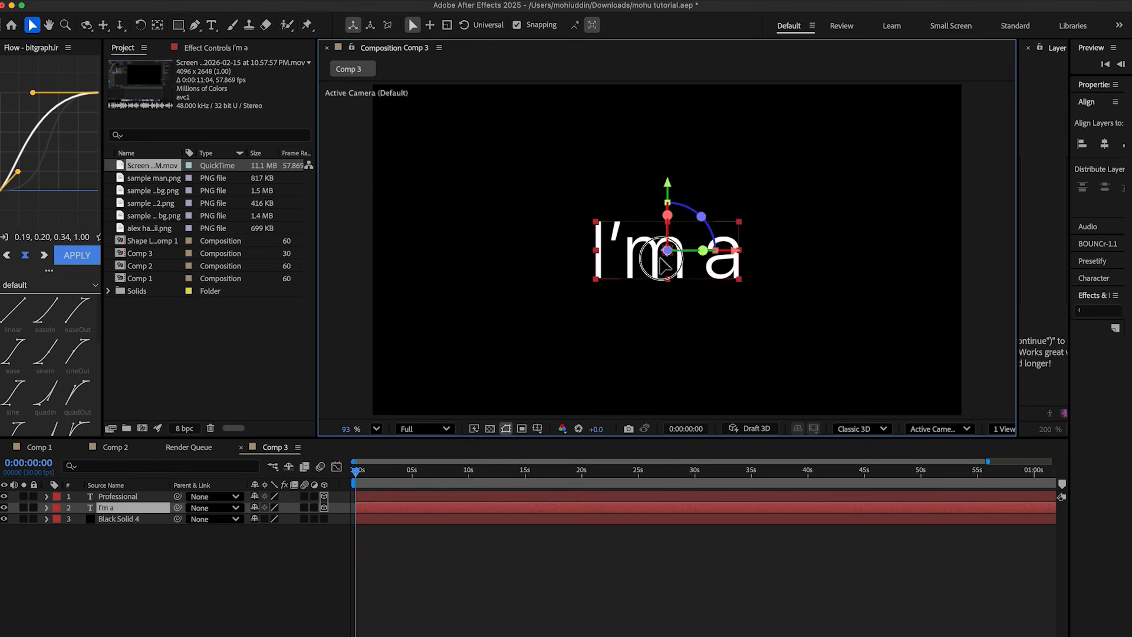
right_click(218, 586)
mouse_move(348, 479)
click(402, 549)
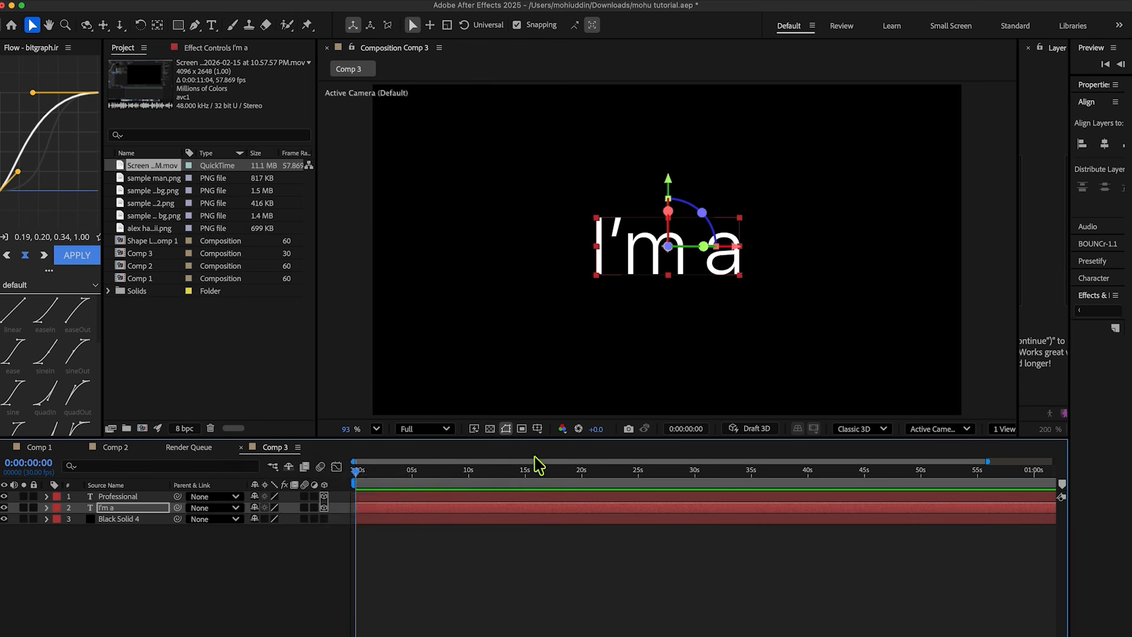
click(776, 475)
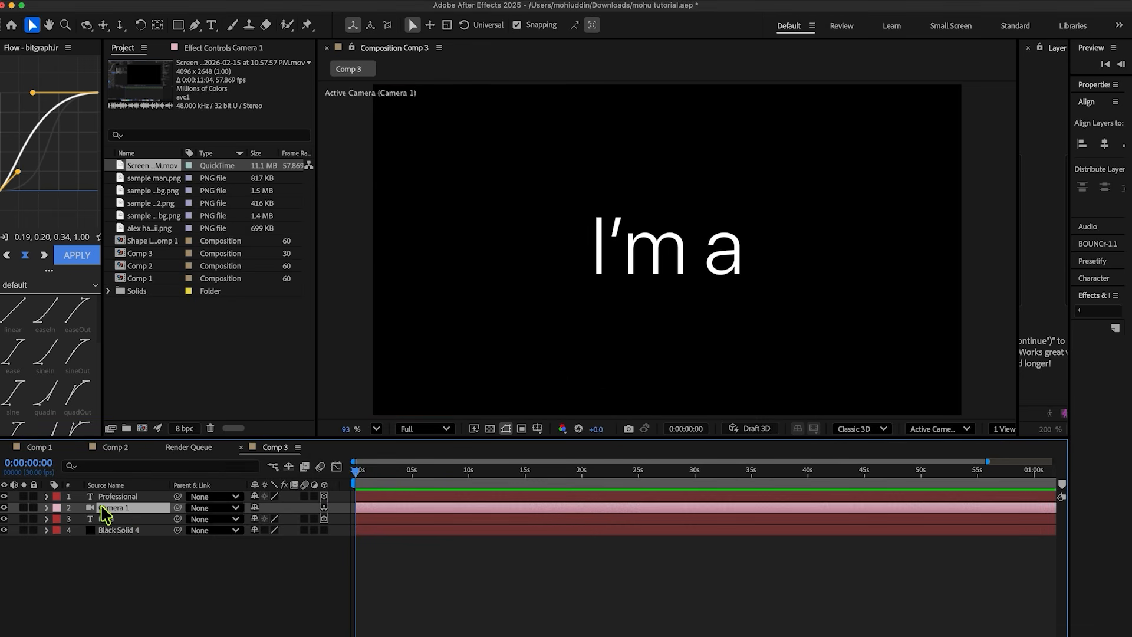
Put Camera 1 at the top of the layer stack, keyframe its Position, and shift that keyframe to about 14 seconds
drag(105, 515, 108, 492)
key(p)
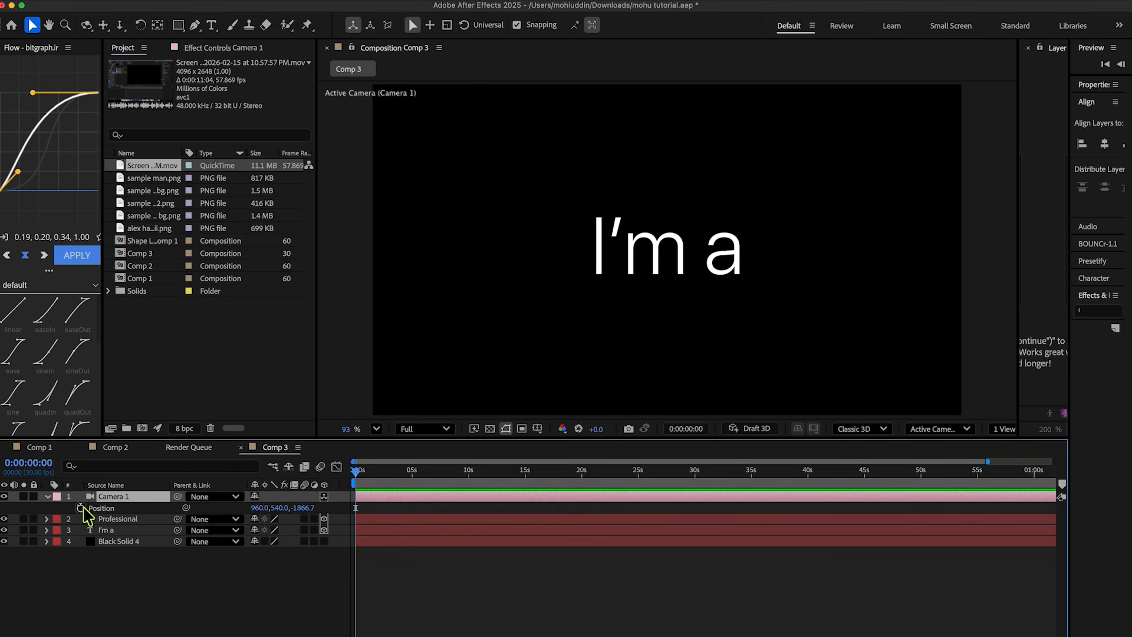
click(81, 508)
key(super+s)
drag(357, 511, 516, 509)
key(super+s)
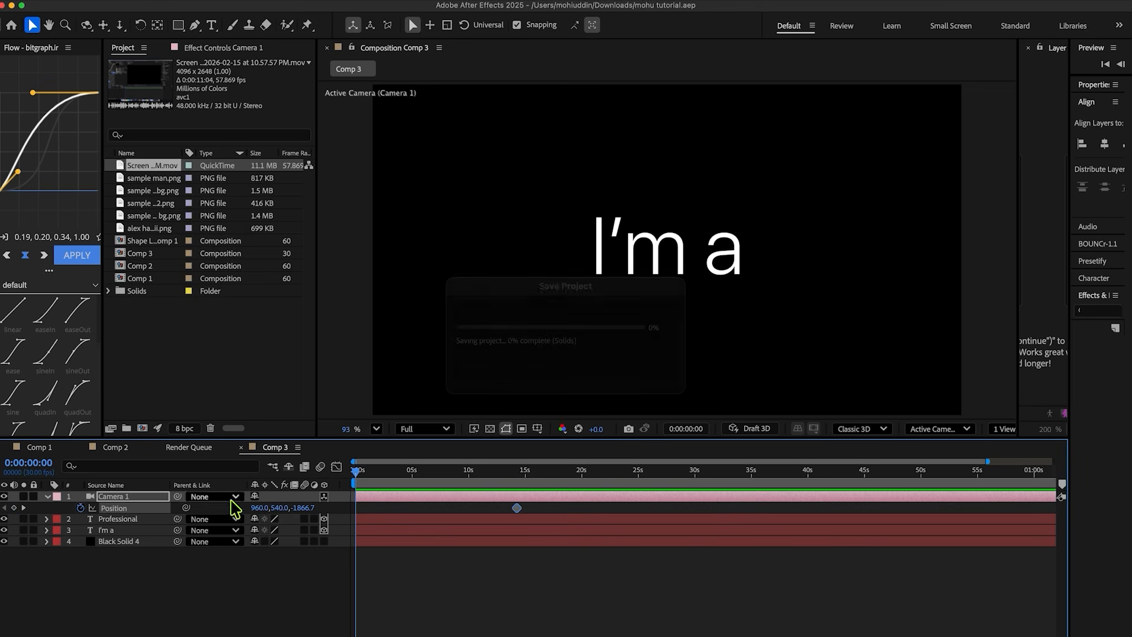
Set Camera 1's Z position to -586.7 at the start of the timeline, ease both Position keyframes, and save the project
drag(302, 509, 347, 517)
key(super+s)
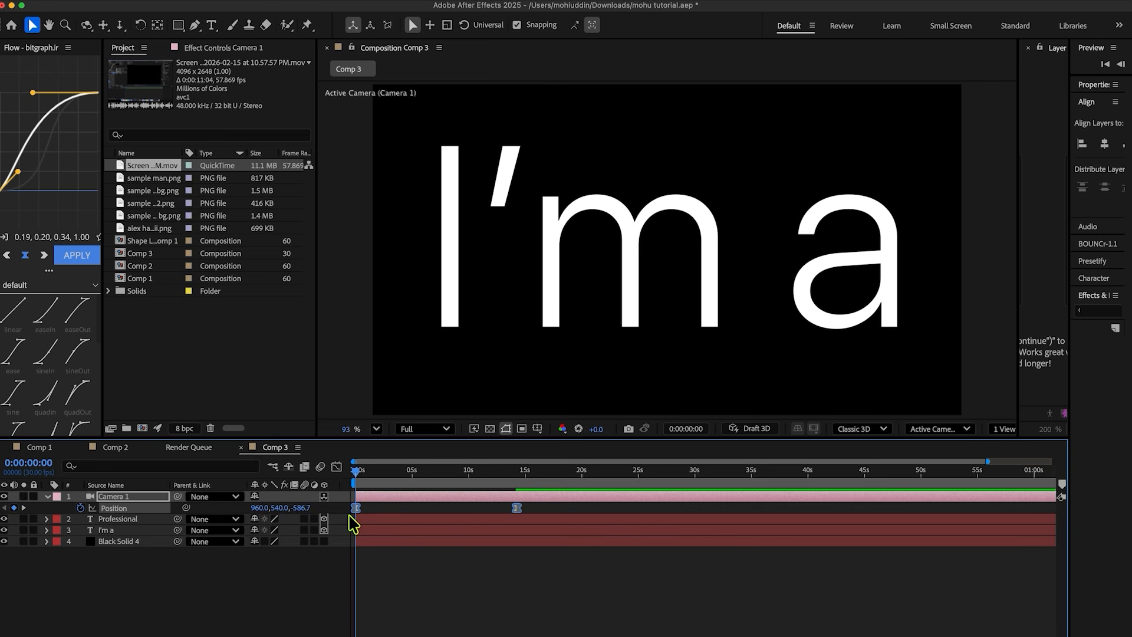
key(super+s)
Reshape the camera's Position speed graph by extending the last keyframe's influence toward the start, and save the project
click(337, 467)
drag(552, 587, 318, 620)
drag(487, 618, 308, 548)
key(super+s)
click(336, 466)
click(384, 507)
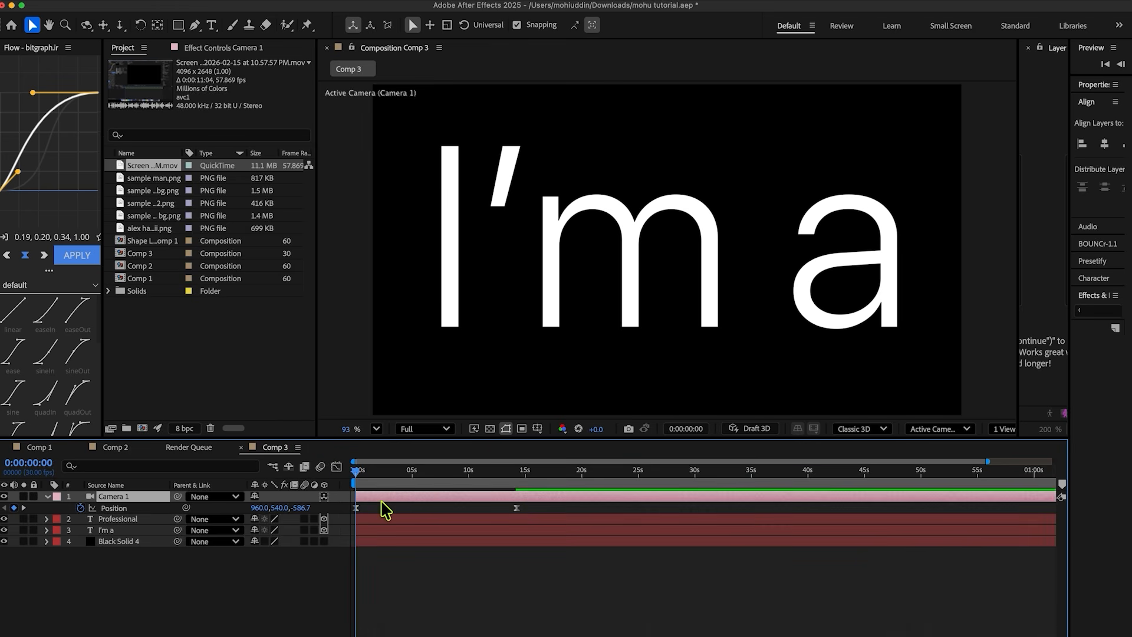
Shorten the camera move by shifting its second Position keyframe to about 5 seconds, and preview the animation from the start
key(space)
drag(517, 508, 412, 524)
drag(369, 474, 353, 477)
key(space)
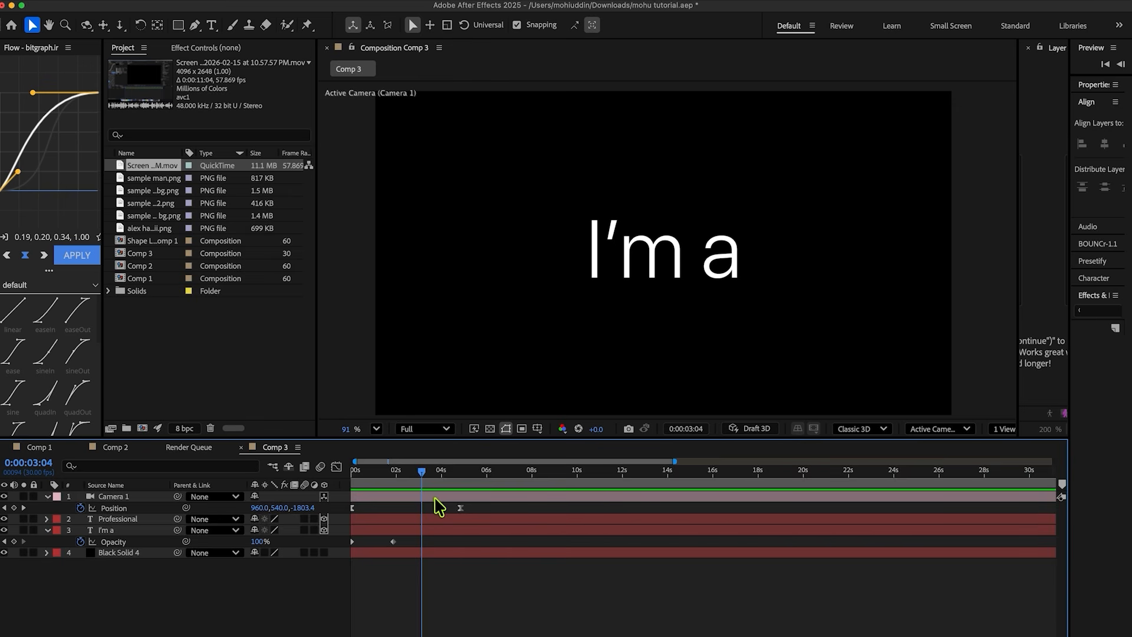
click(435, 498)
key(super+d)
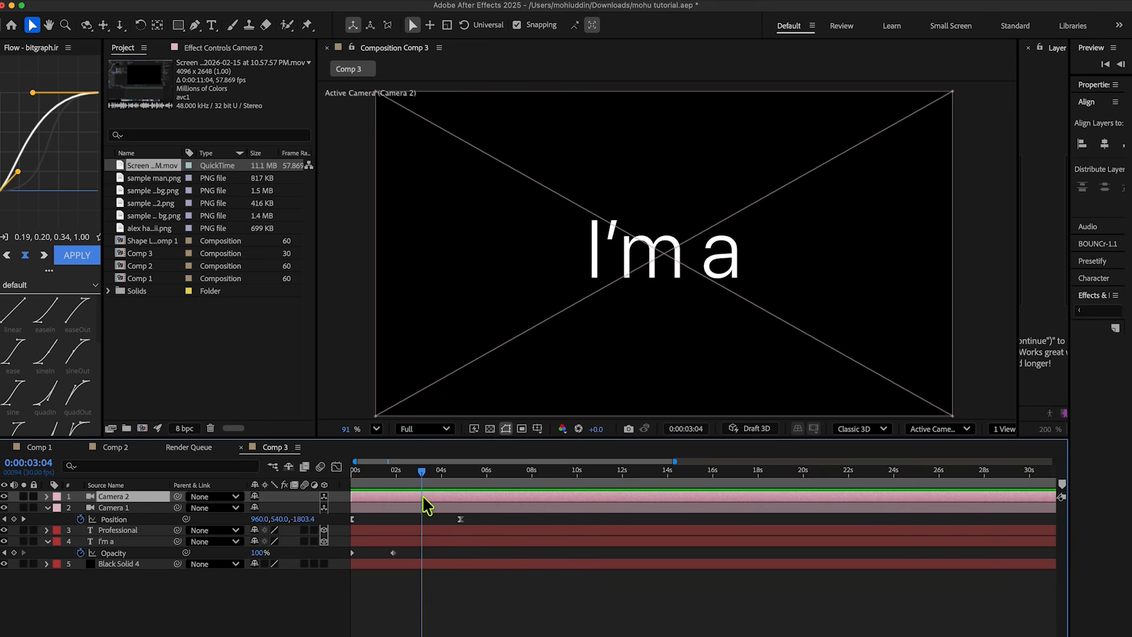
key(Delete)
Create a null object and parent Camera 1 to it
right_click(171, 584)
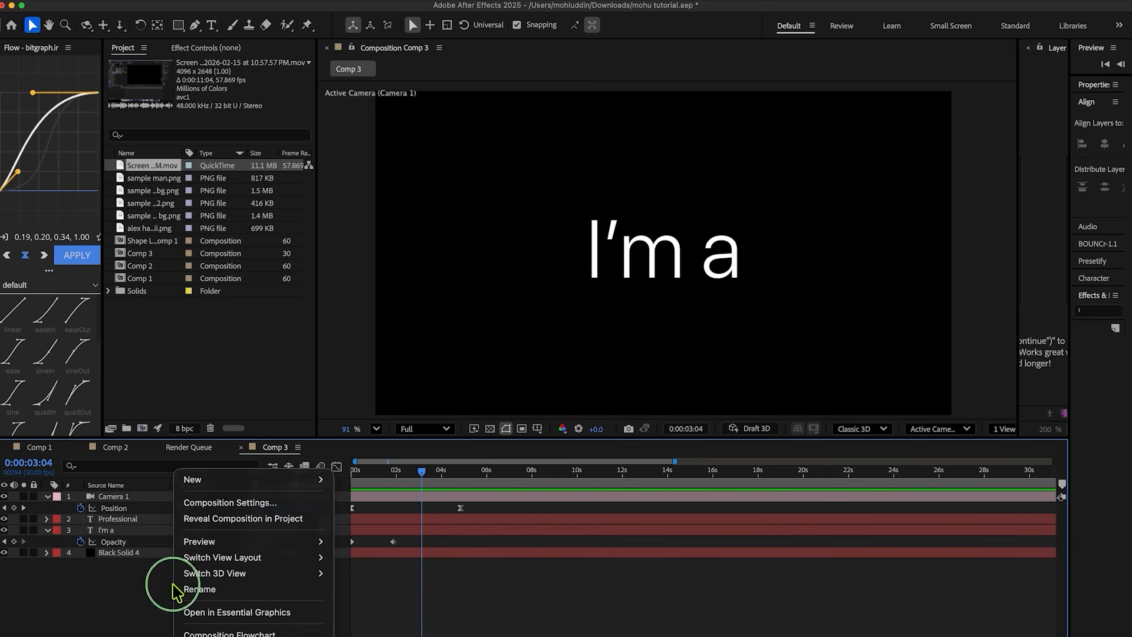
mouse_move(206, 485)
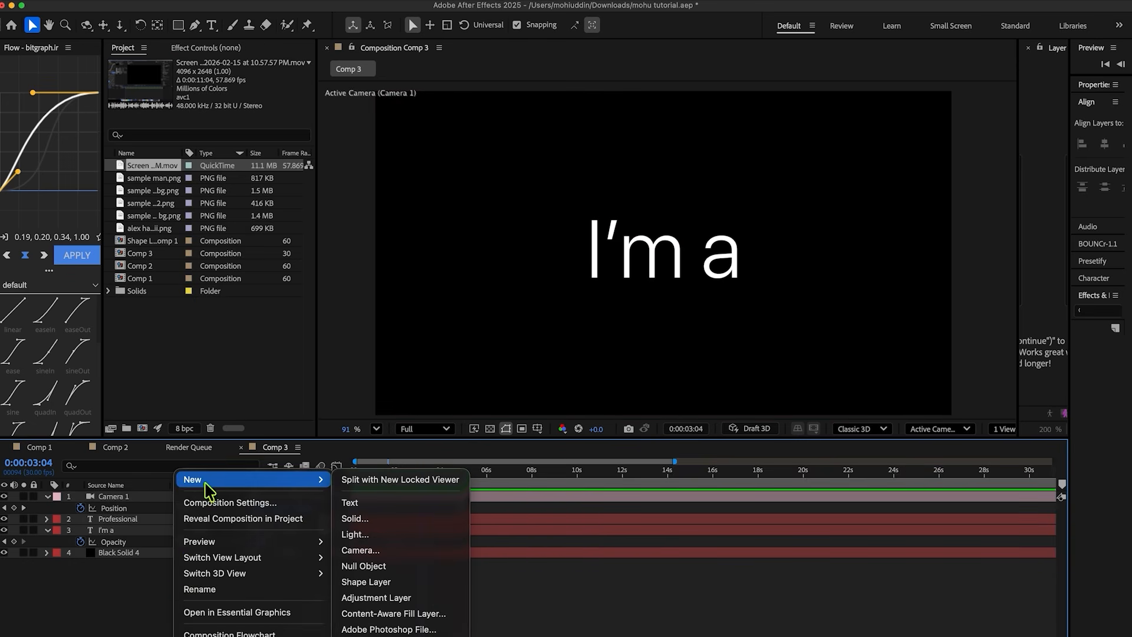
click(362, 566)
click(122, 507)
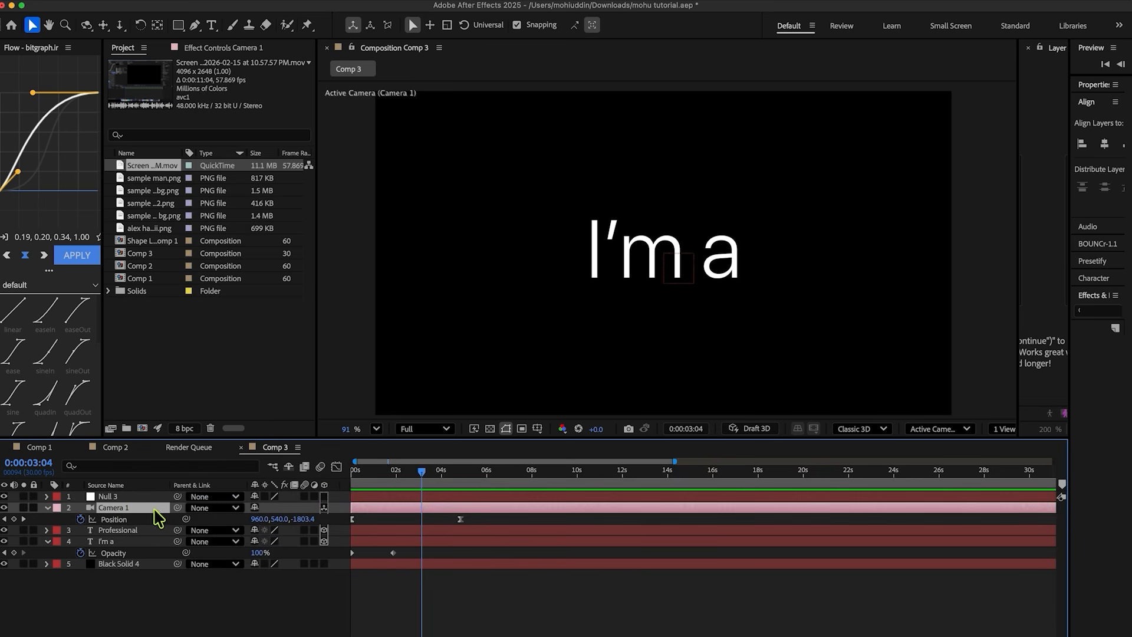
drag(142, 506, 132, 498)
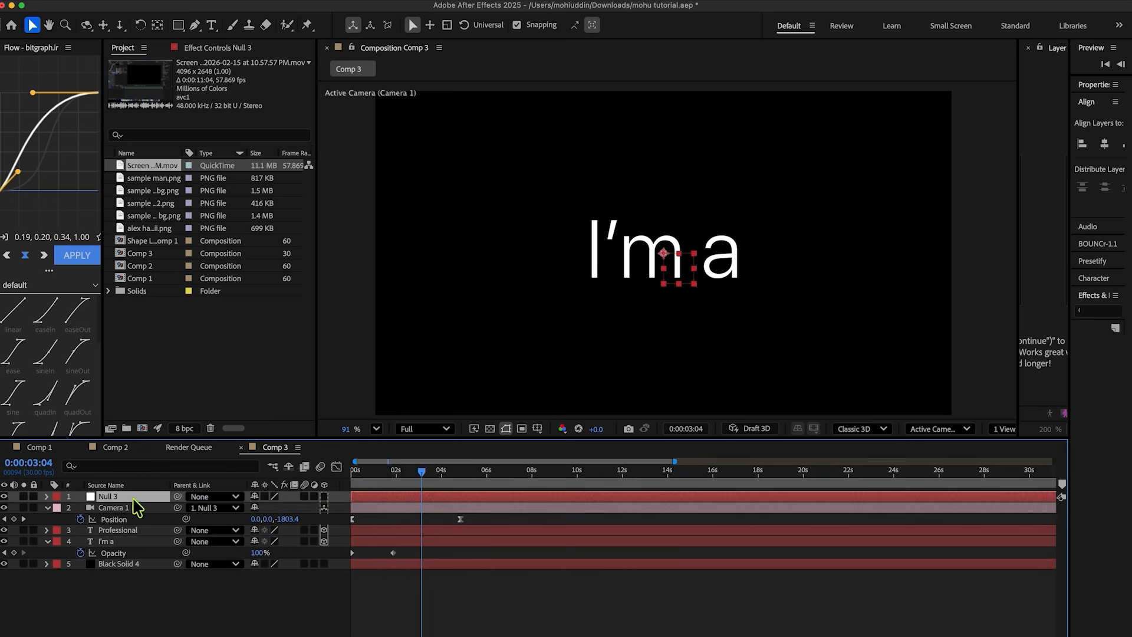
Make the null a 3D layer, preview the animation, and set the null's first Position keyframe at 0:00:03:15
click(324, 497)
key(p)
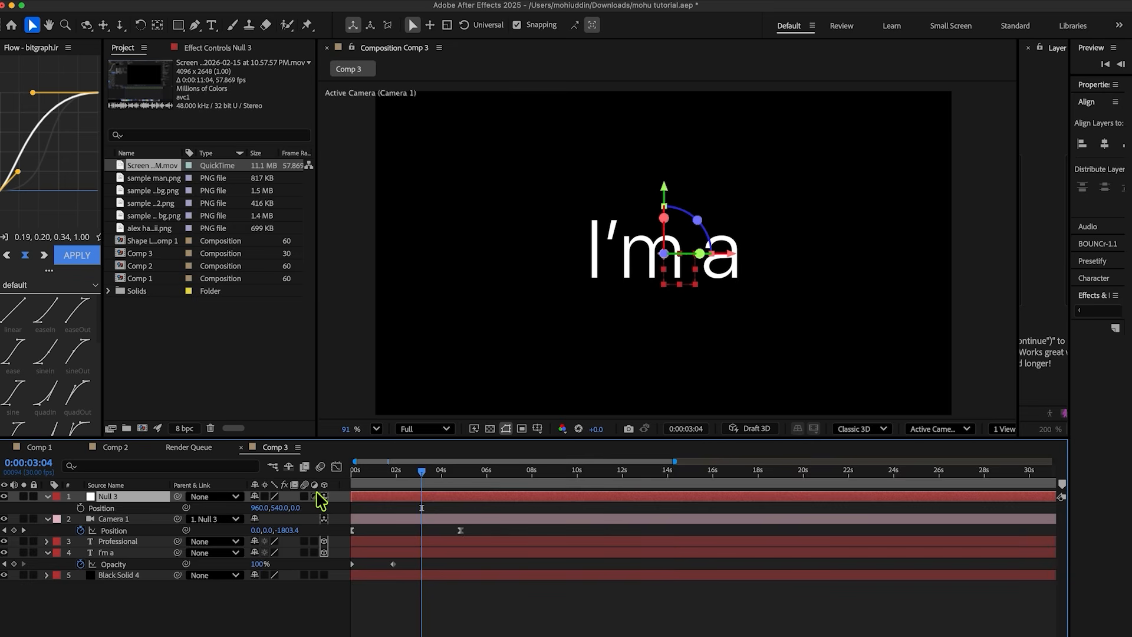
click(356, 475)
key(space)
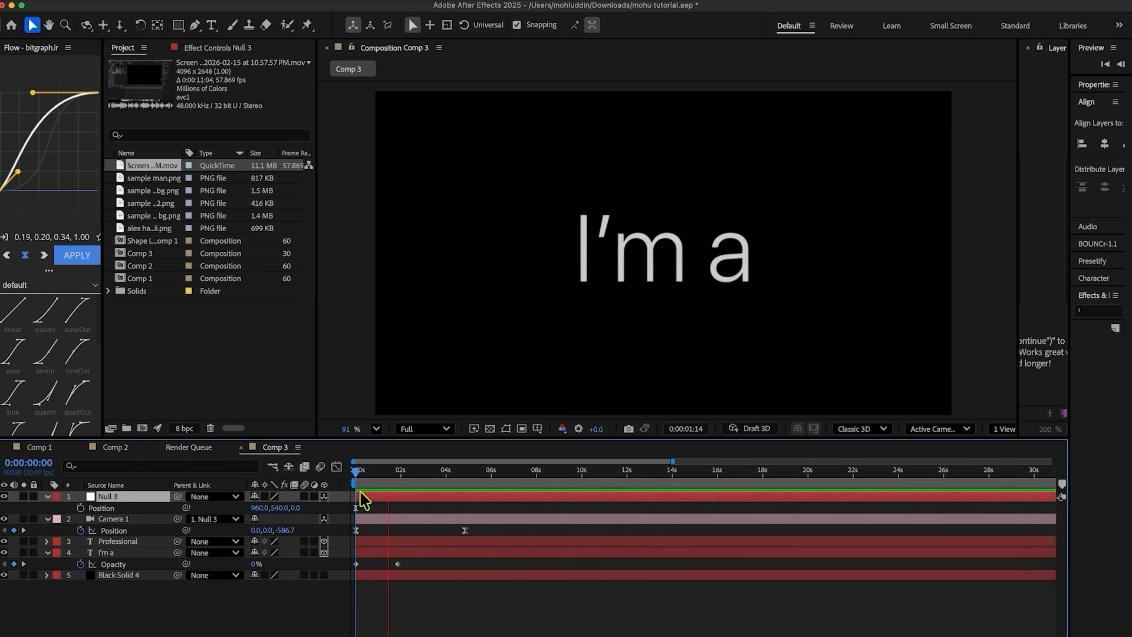
key(space)
click(434, 481)
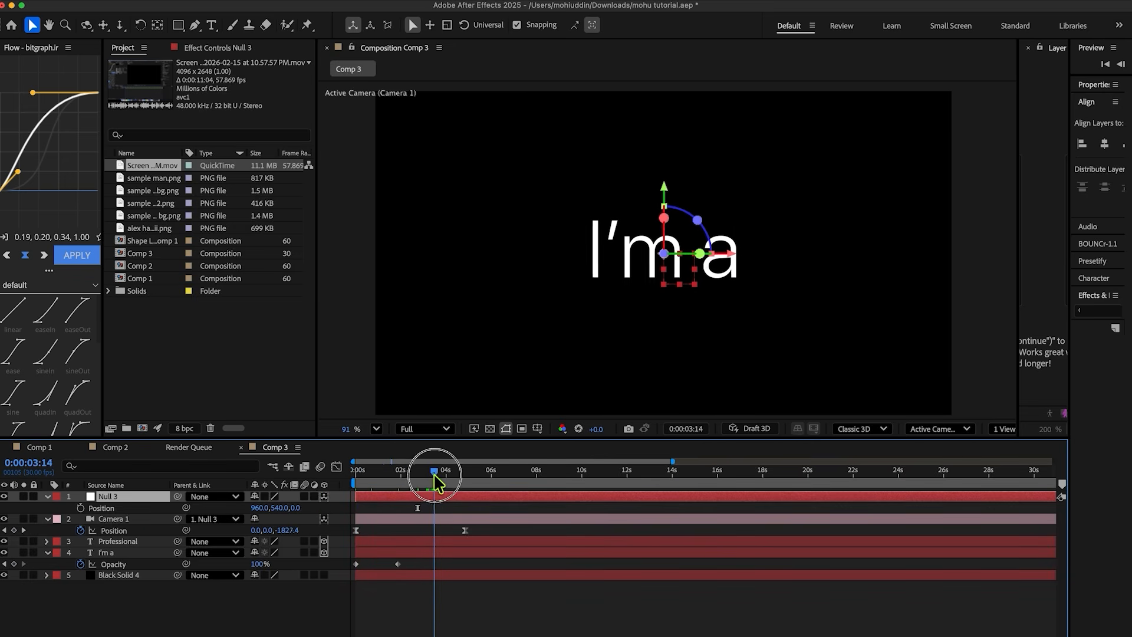
click(80, 509)
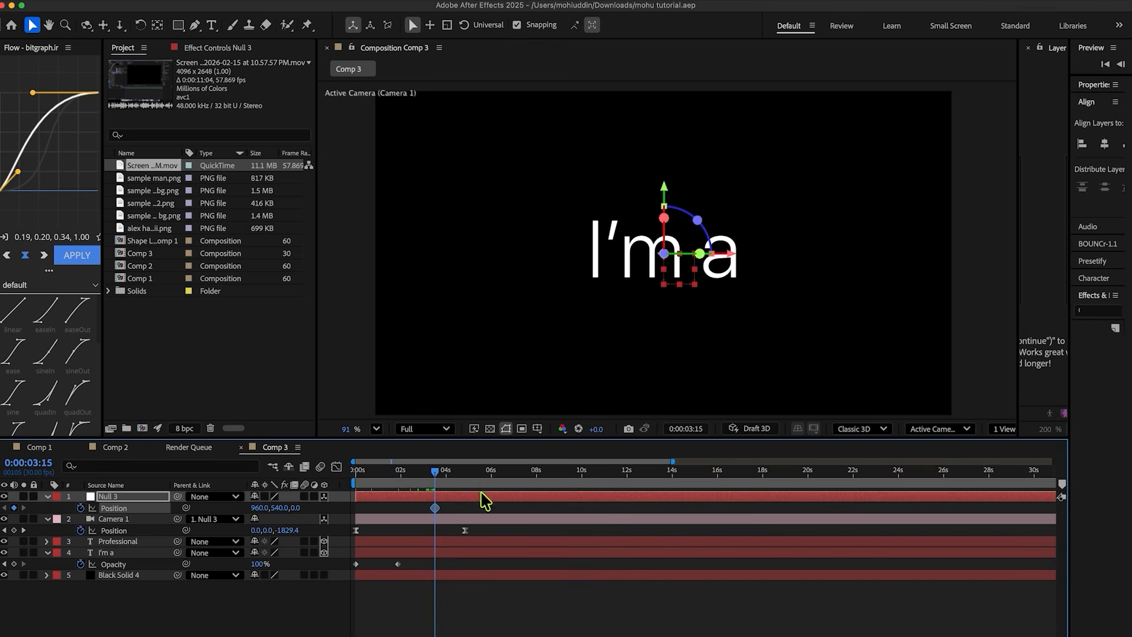
At 0:00:09:23, set the null's Position to 932, 794, -2030 to frame "I'm a" and "Professional" together, and save the project
drag(443, 479, 576, 487)
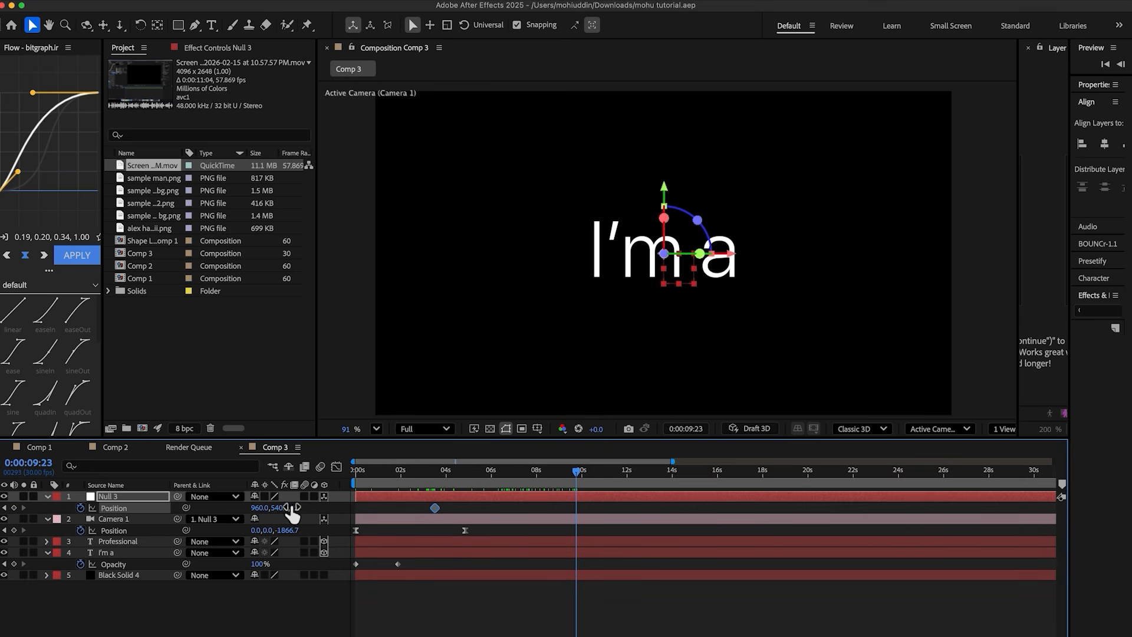
drag(292, 508, 235, 571)
drag(308, 509, 1, 547)
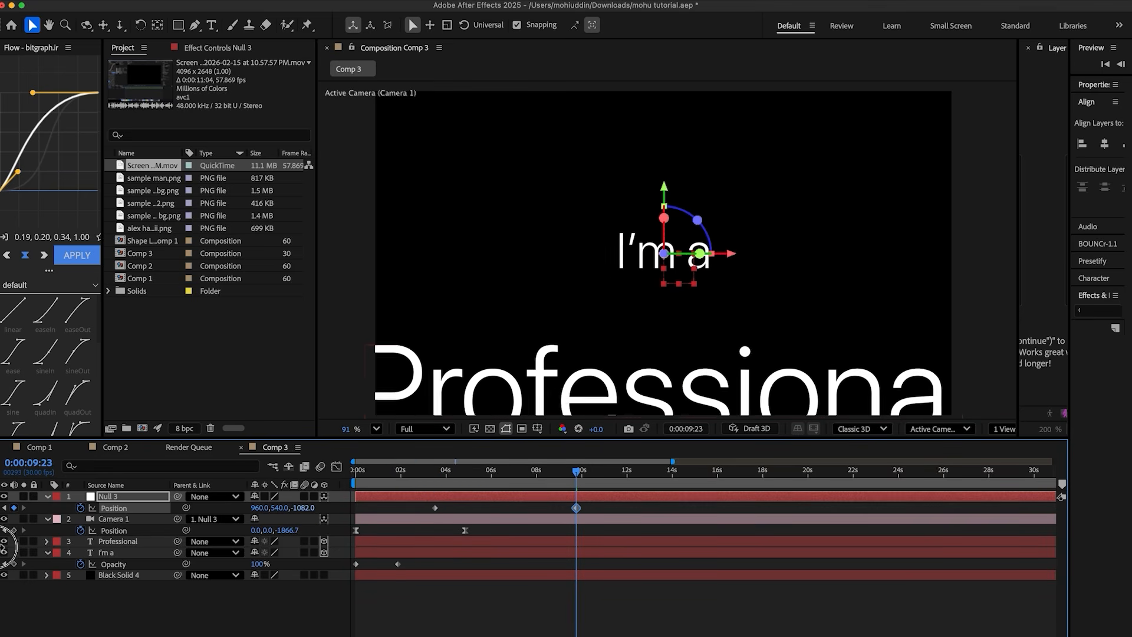
key(super+s)
click(506, 519)
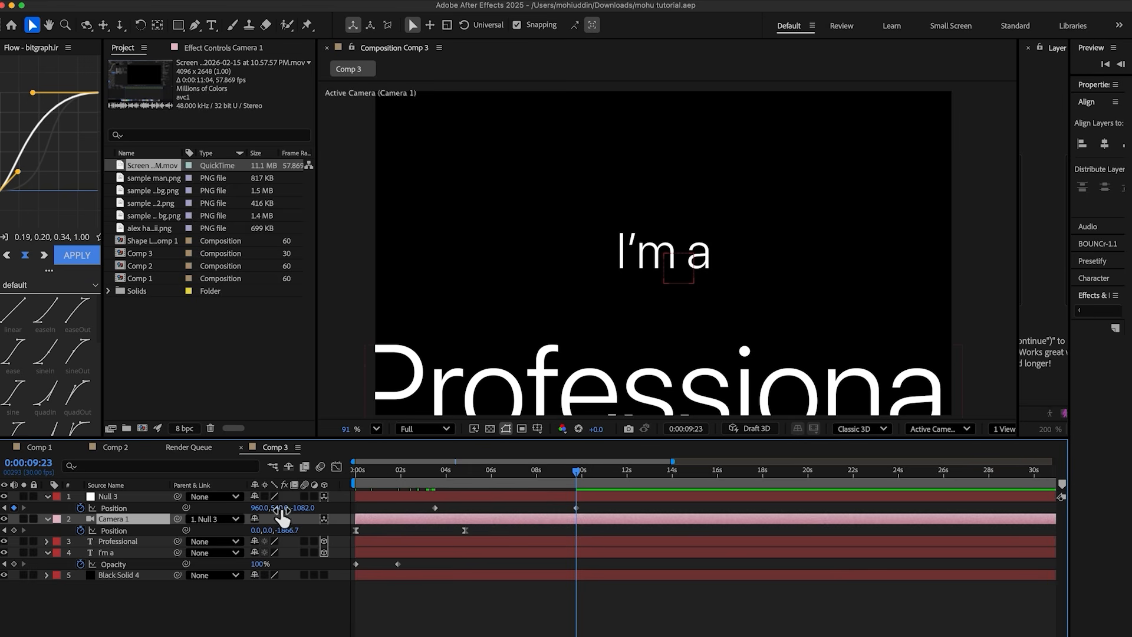
click(119, 506)
drag(301, 507, 184, 518)
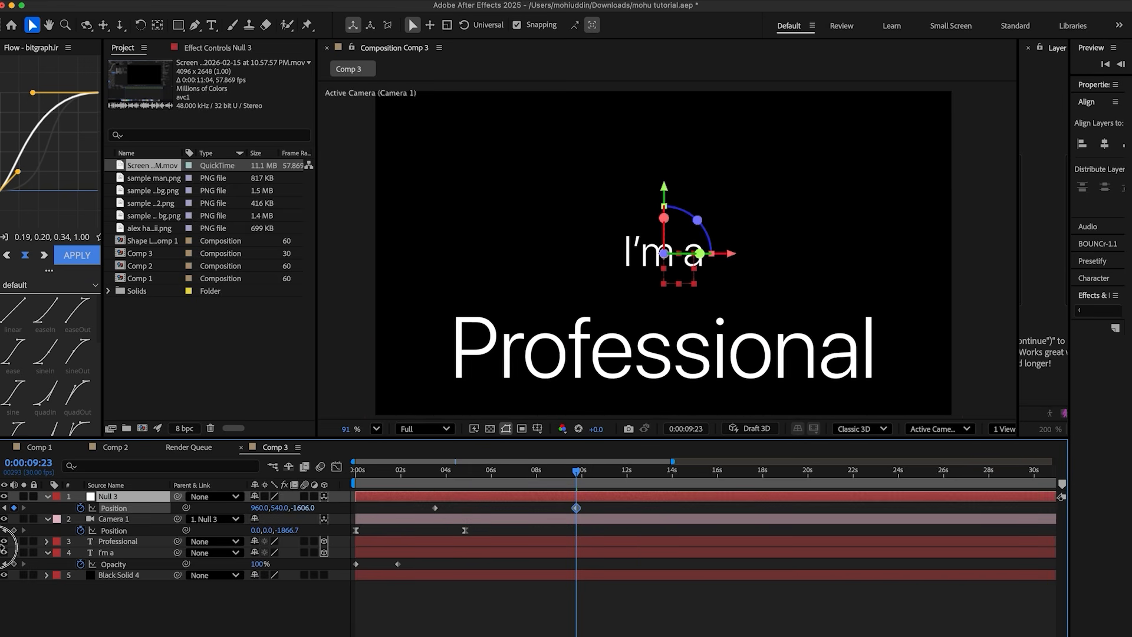
click(153, 494)
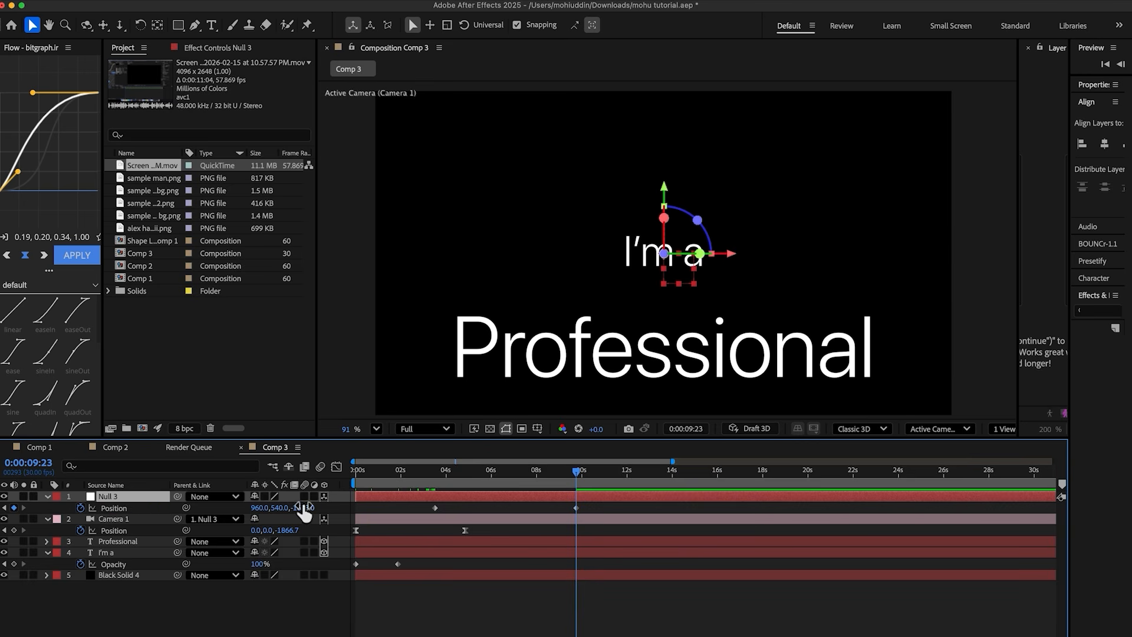
drag(304, 509, 207, 506)
drag(277, 507, 430, 513)
drag(263, 511, 189, 512)
key(super+s)
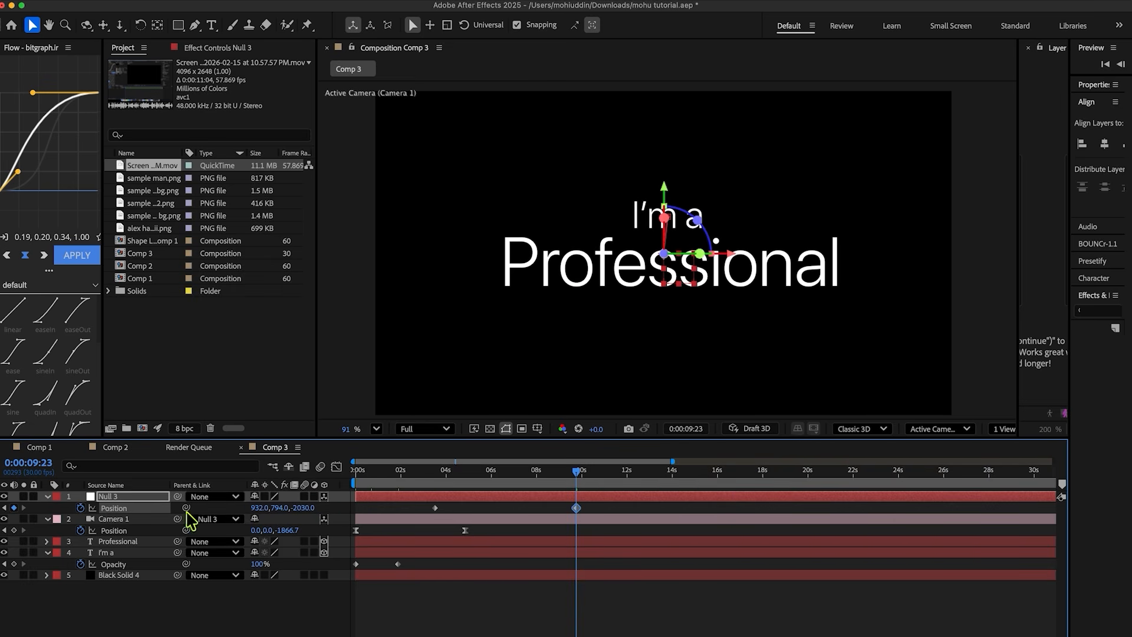
Ease both of the null's Position keyframes with Flow's cubic preset curve (0.66, 0.00, 0.34, 1.00)
click(492, 509)
key(Home)
click(227, 486)
drag(568, 506, 409, 513)
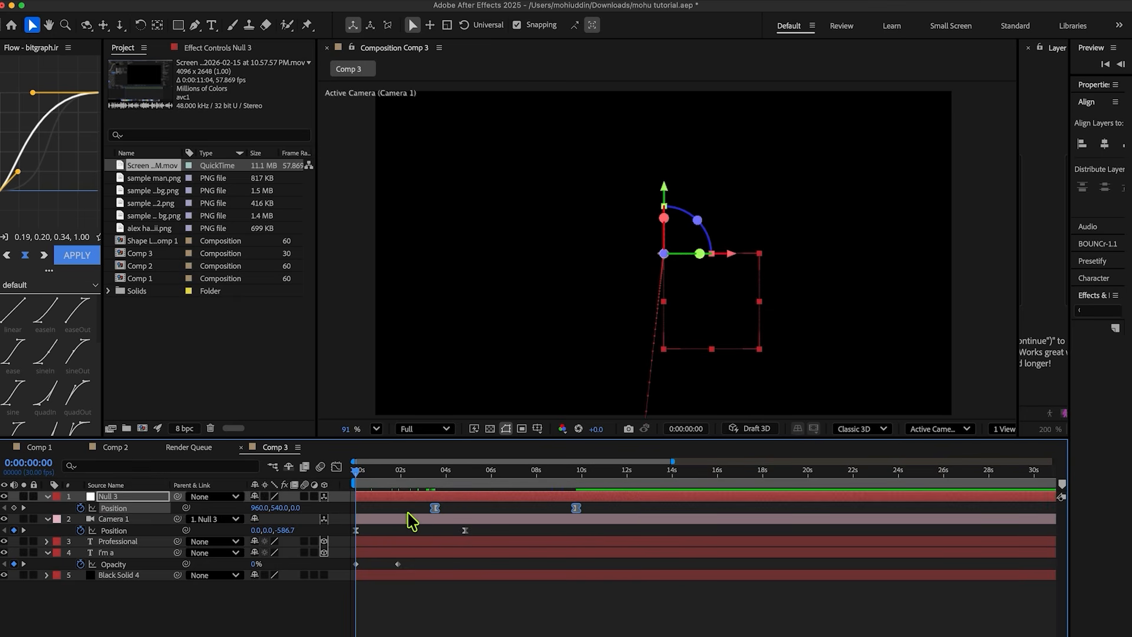
scroll(35, 389, down, 1)
click(23, 378)
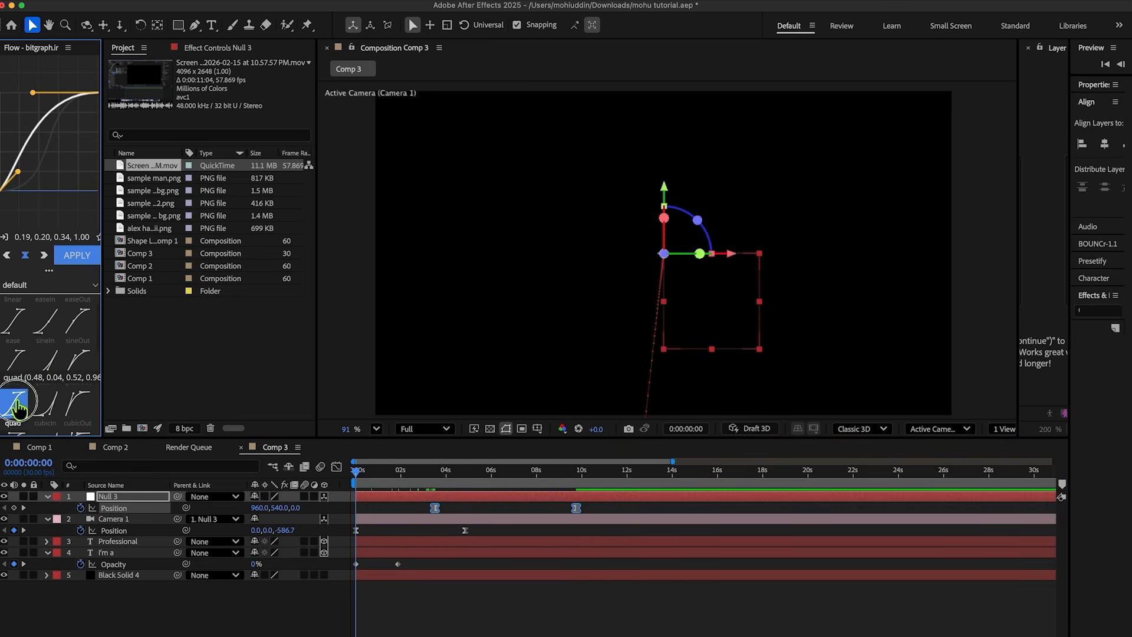
scroll(35, 383, down, 1)
click(14, 410)
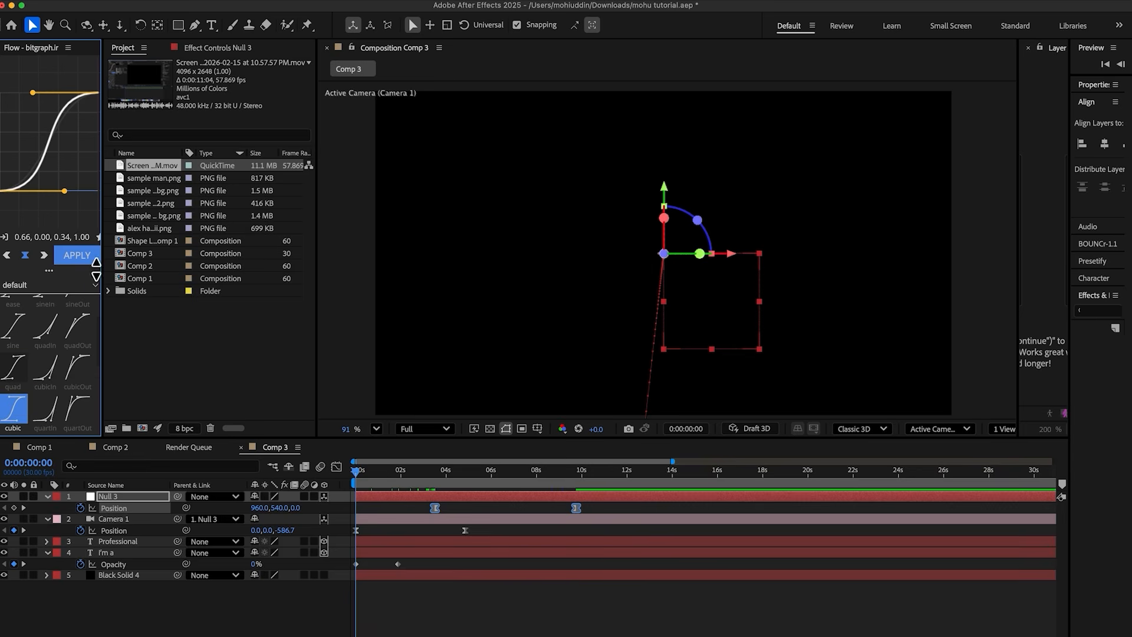
click(78, 256)
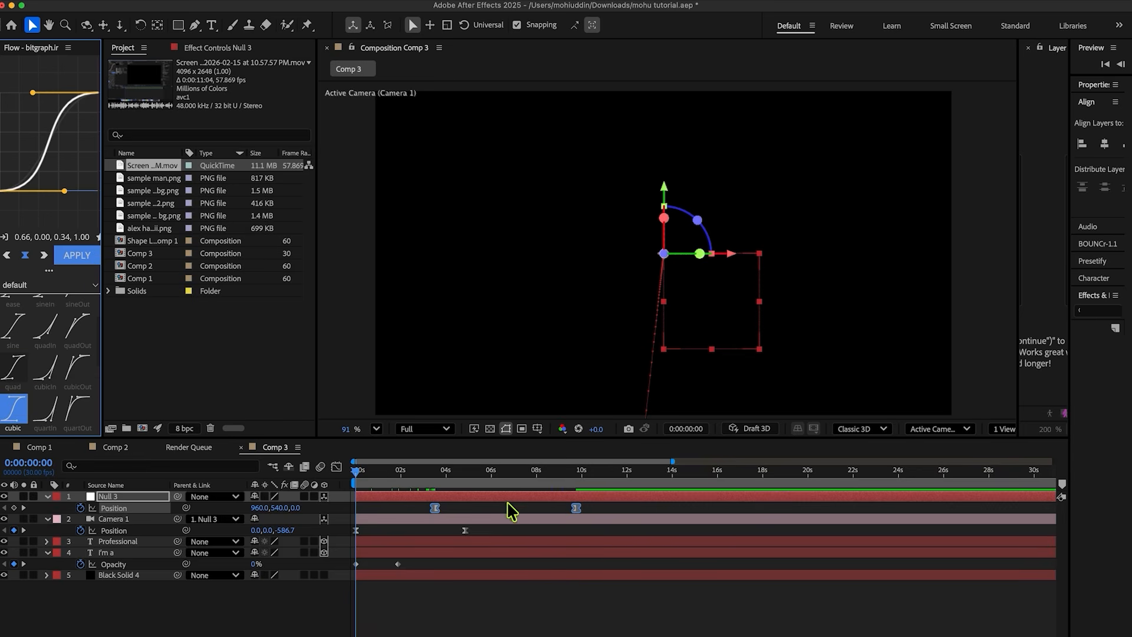
Extend both influence handles of the null's Position speed graph toward the middle for a sharper speed peak, and close the graph
click(337, 467)
drag(600, 588, 413, 634)
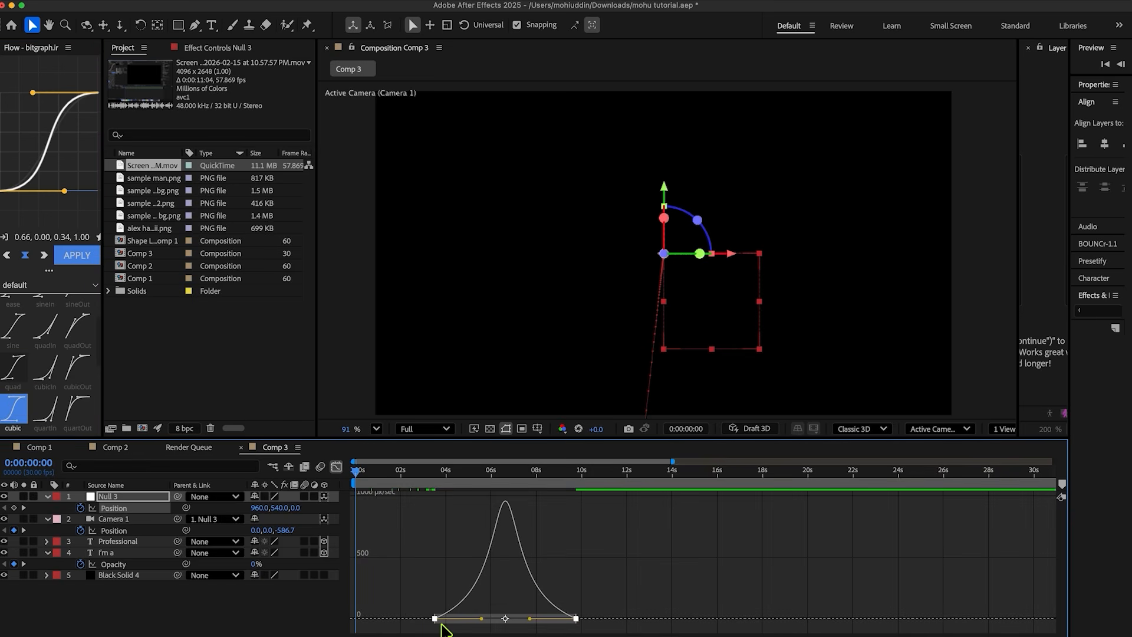
scroll(485, 617, up, 4)
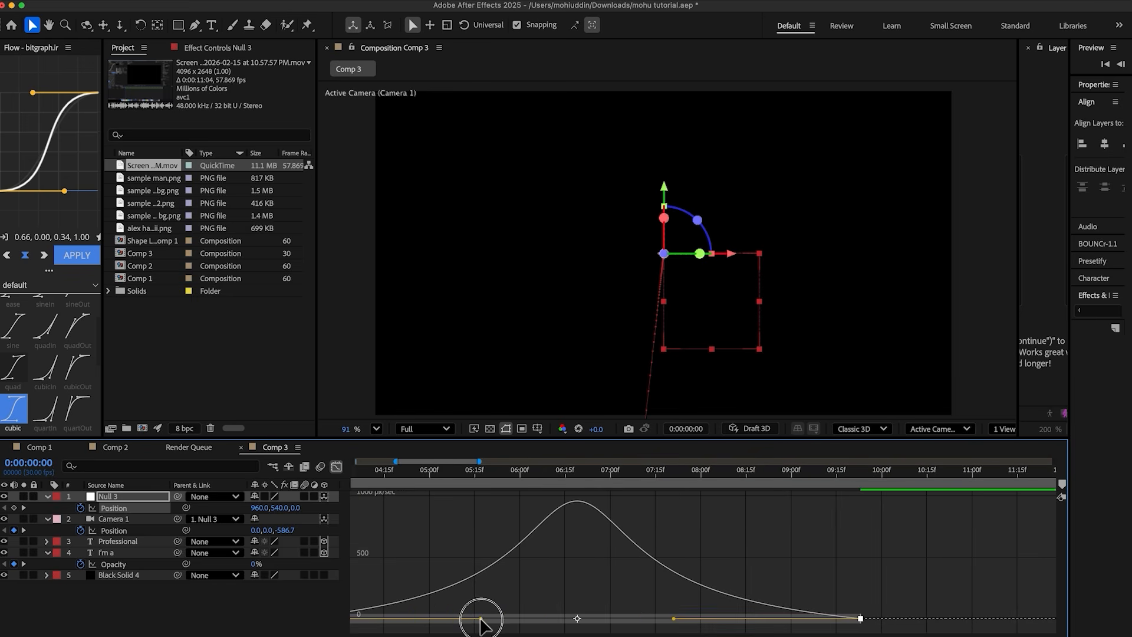
drag(481, 620, 525, 622)
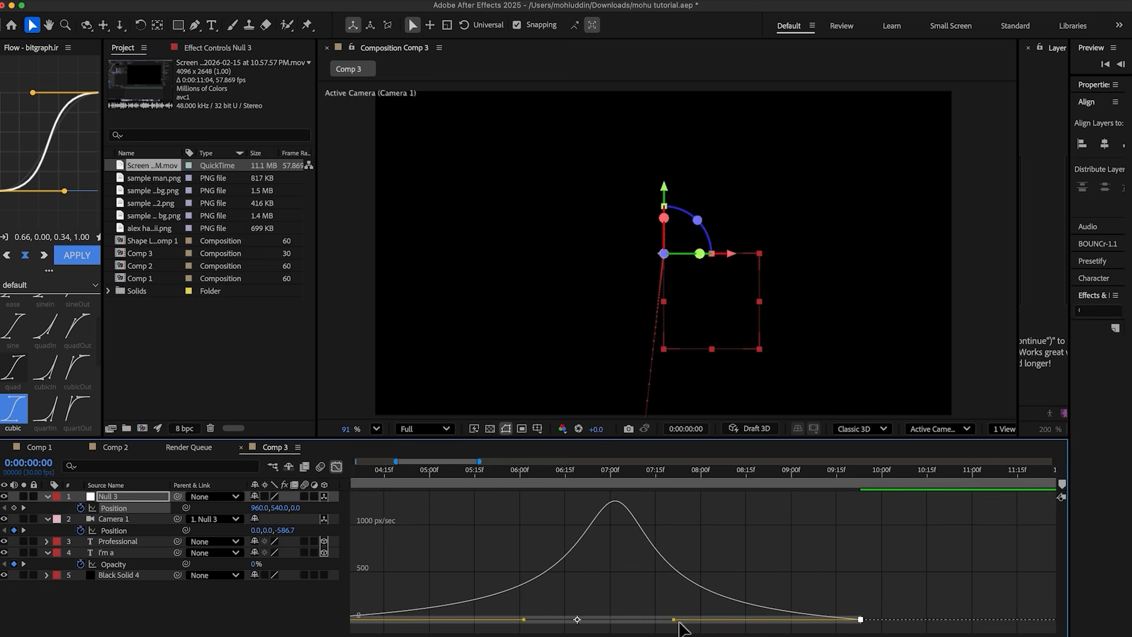
drag(675, 620, 633, 620)
click(336, 467)
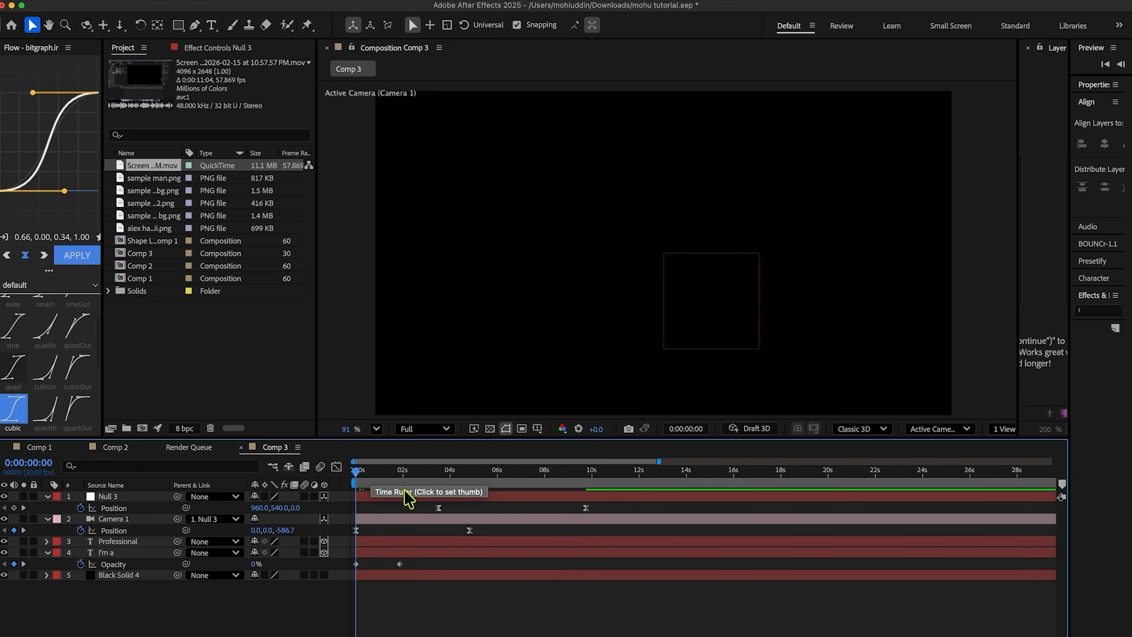
Shift both of the null's Position keyframes about 0.8 seconds earlier and preview the animation
drag(455, 496, 434, 495)
key(space)
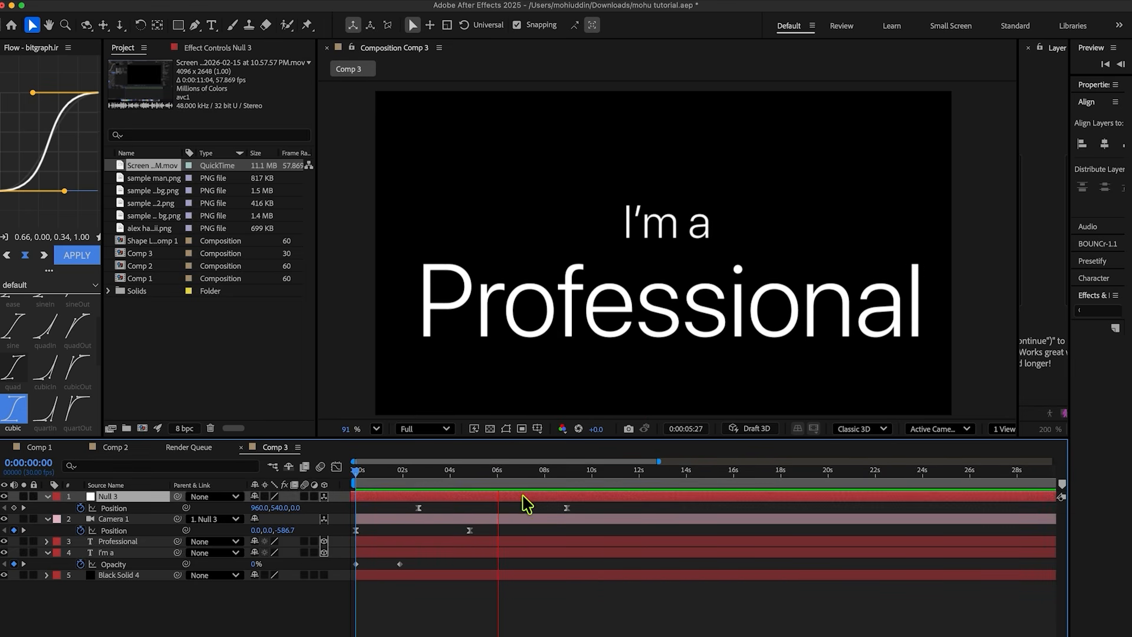
key(space)
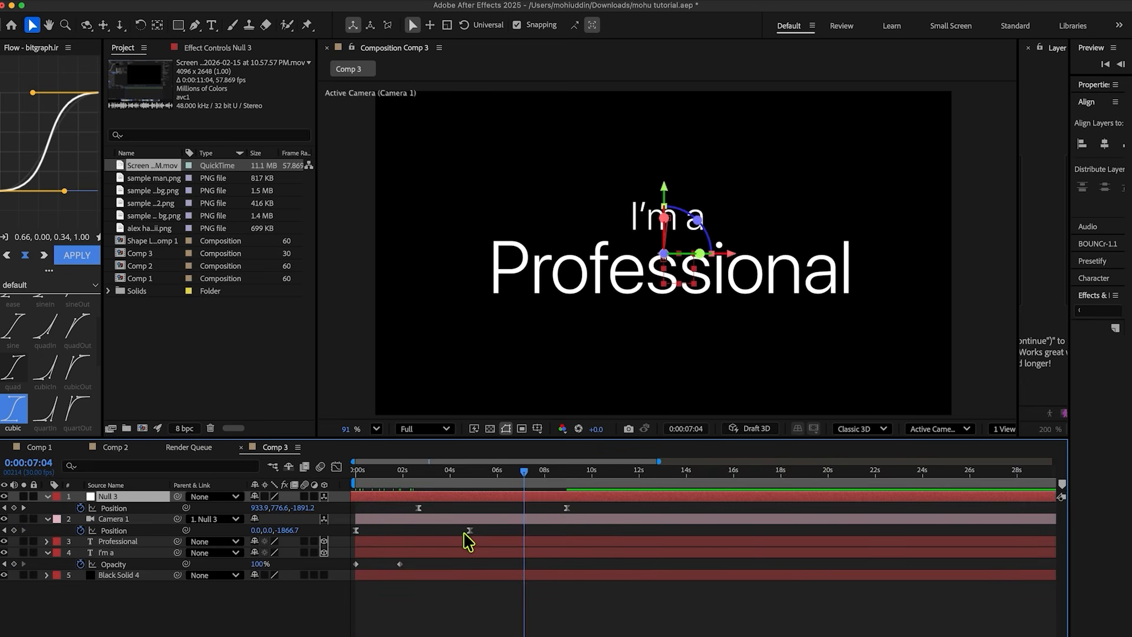
Move the camera's second Position keyframe to about 4.4 seconds and the null's to about 7.3 seconds, and preview from the start
drag(468, 531, 459, 531)
drag(566, 508, 527, 508)
key(Home)
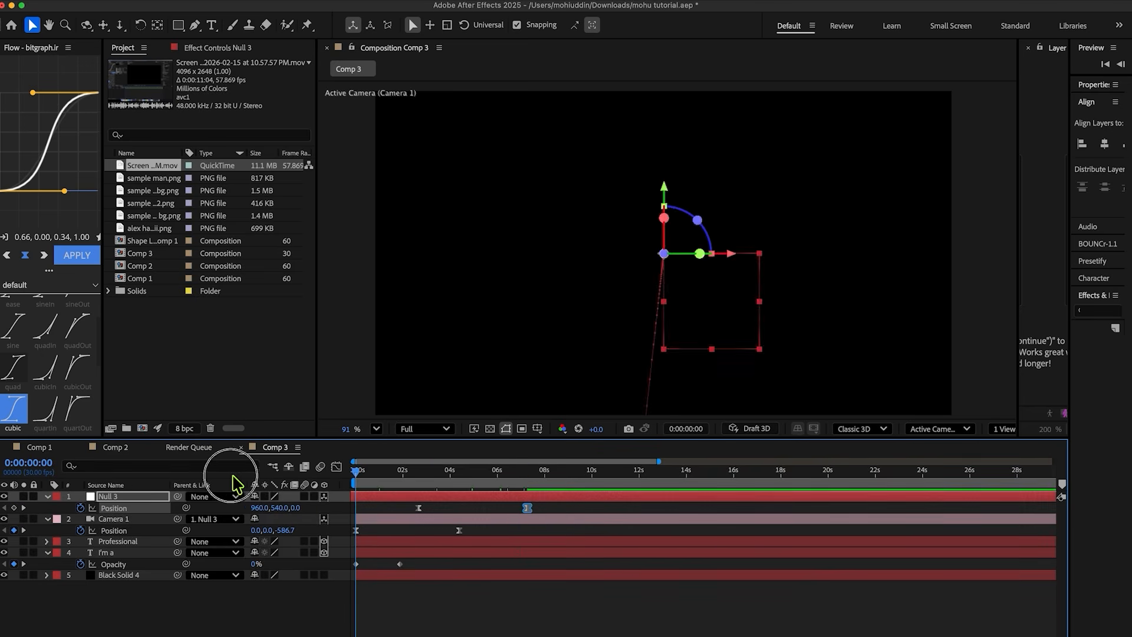
key(space)
key(space)
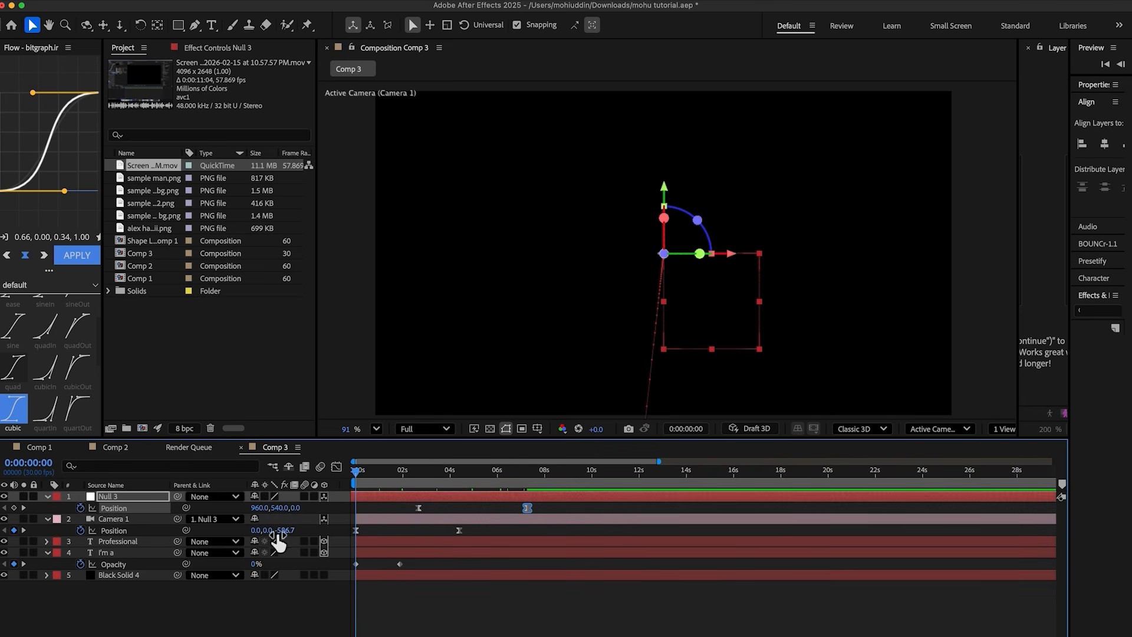
Set the Z value of the camera's first Position keyframe at 0:00:00:00 to -521.7 and play the animation
drag(280, 533, 329, 539)
key(space)
click(451, 497)
key(space)
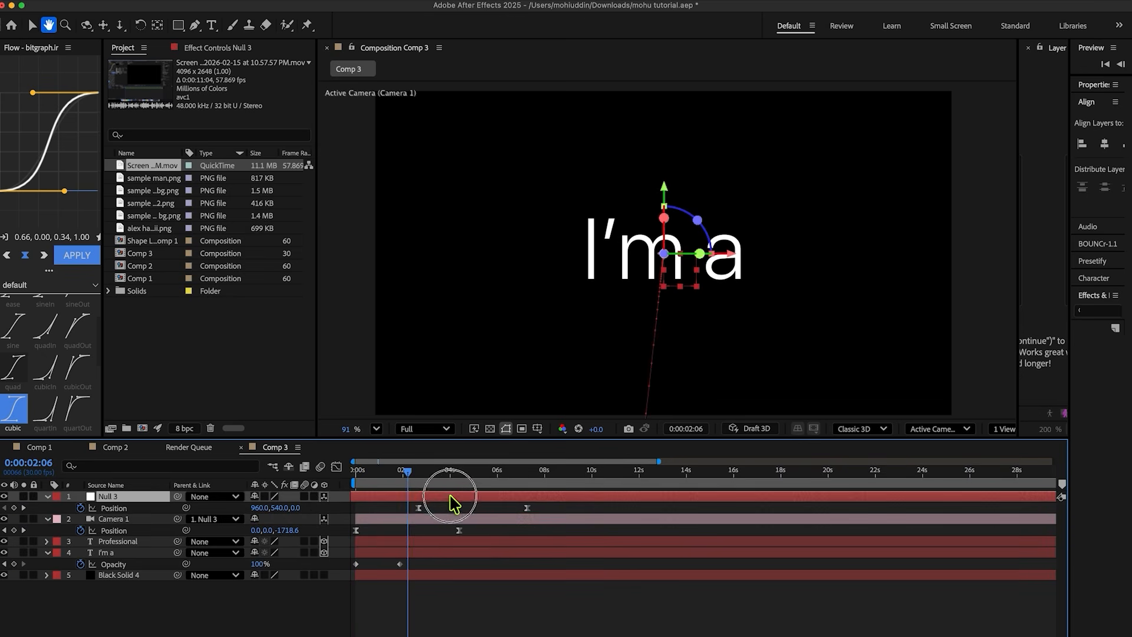
Shift both of the null's Position keyframes earlier, placing the second at 0:00:06:12, and preview from the start
drag(451, 498, 430, 497)
drag(409, 482, 356, 481)
key(space)
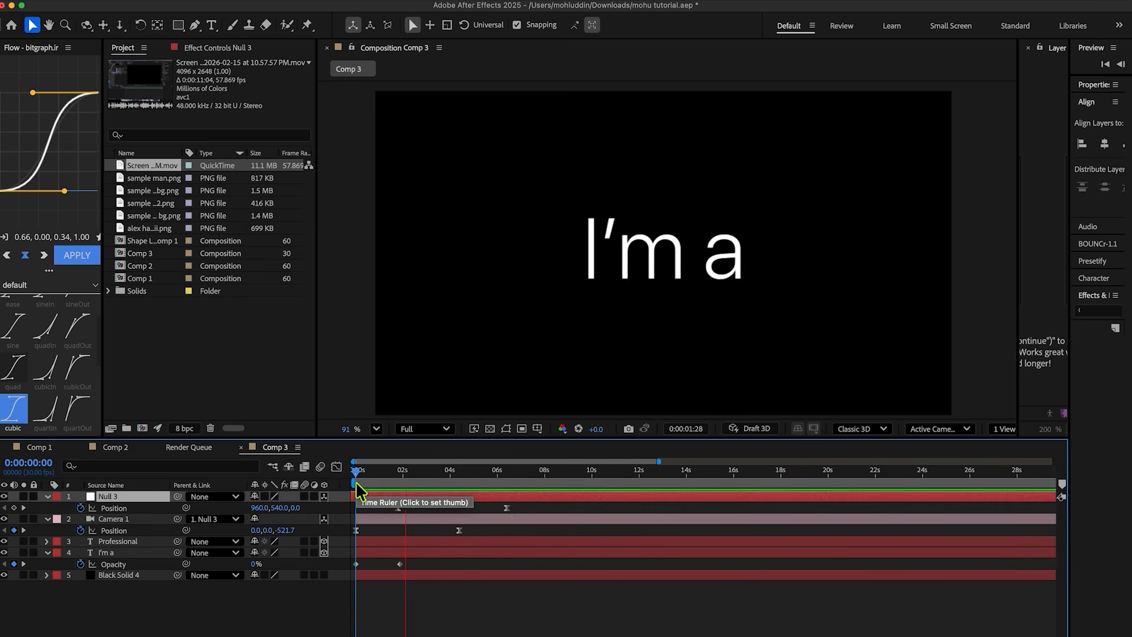
key(space)
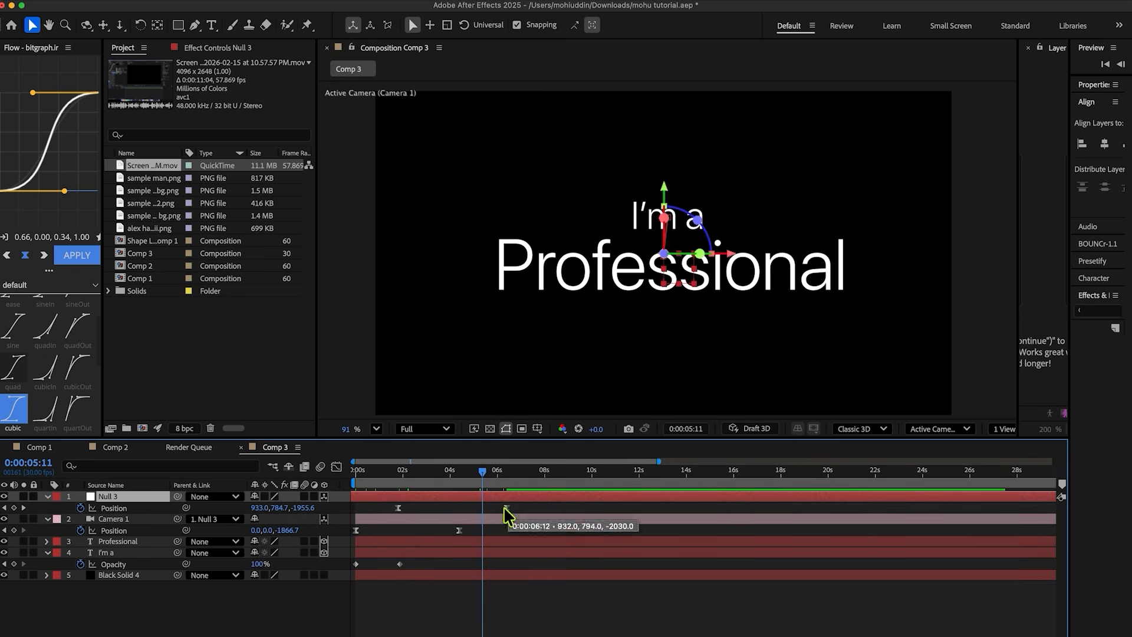
Nudge both of the null's Position keyframes about 0.2 seconds earlier and preview the camera move
drag(503, 497, 498, 497)
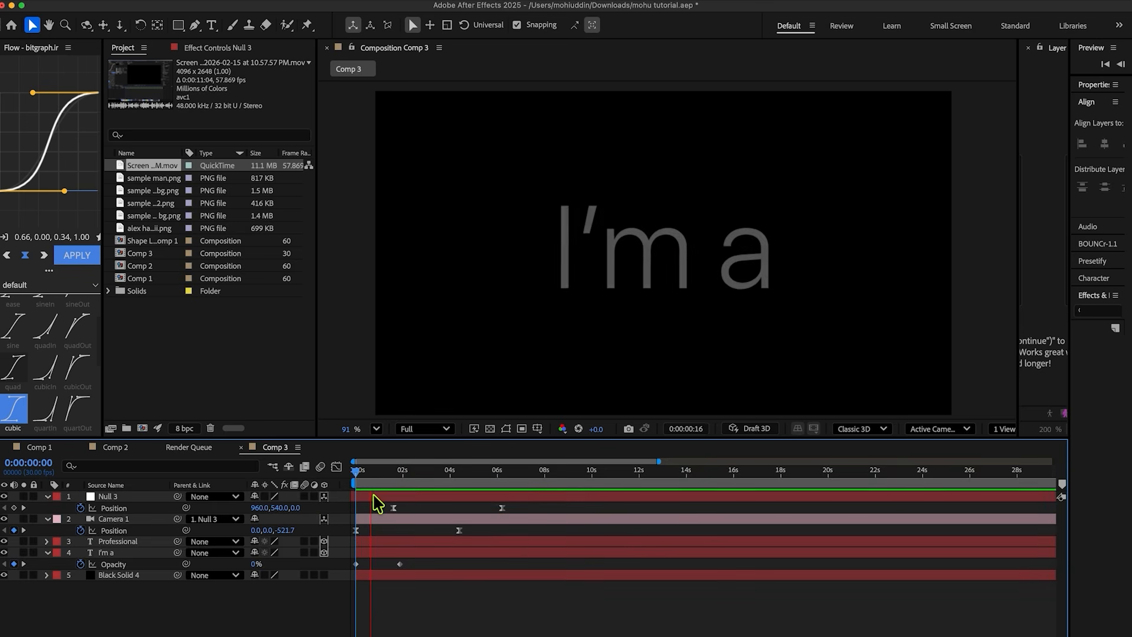
key(space)
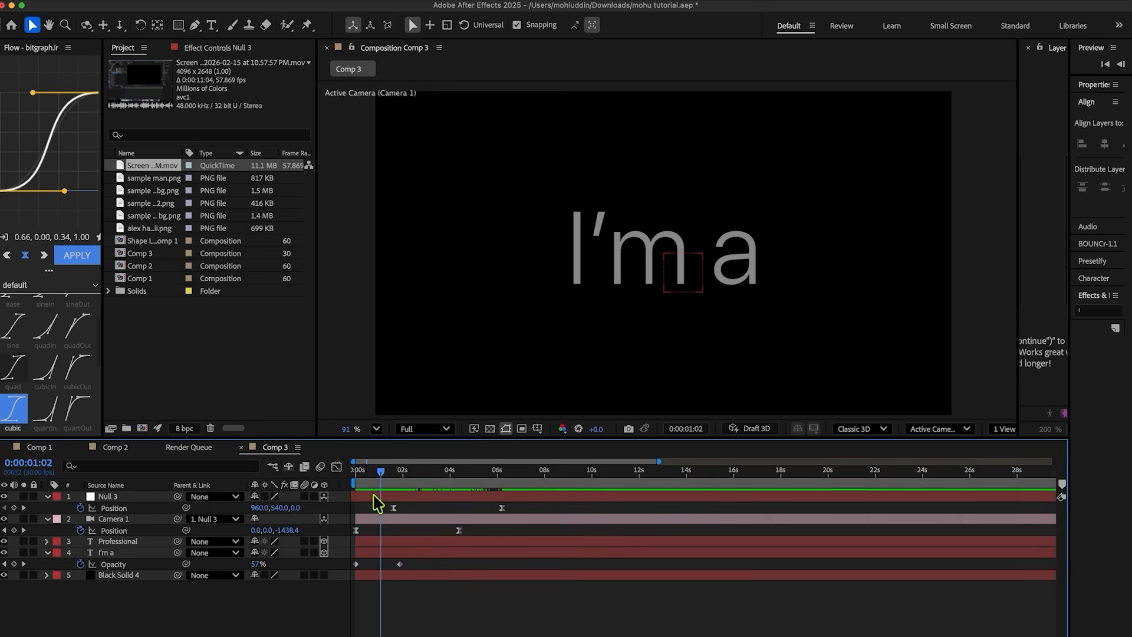
drag(377, 483, 388, 480)
key(space)
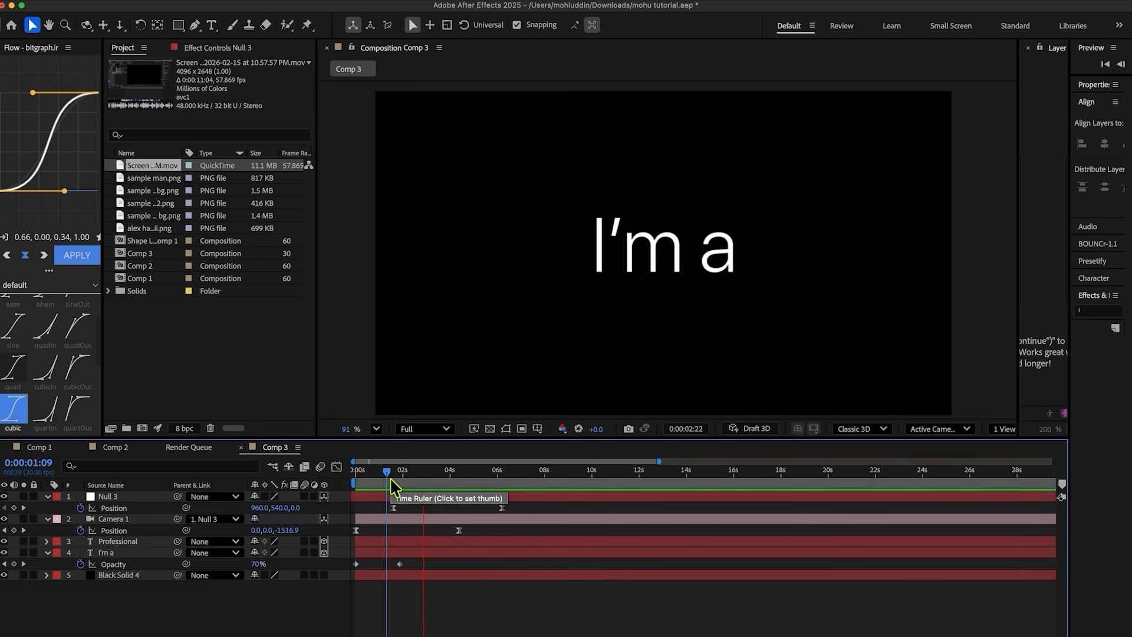
click(458, 511)
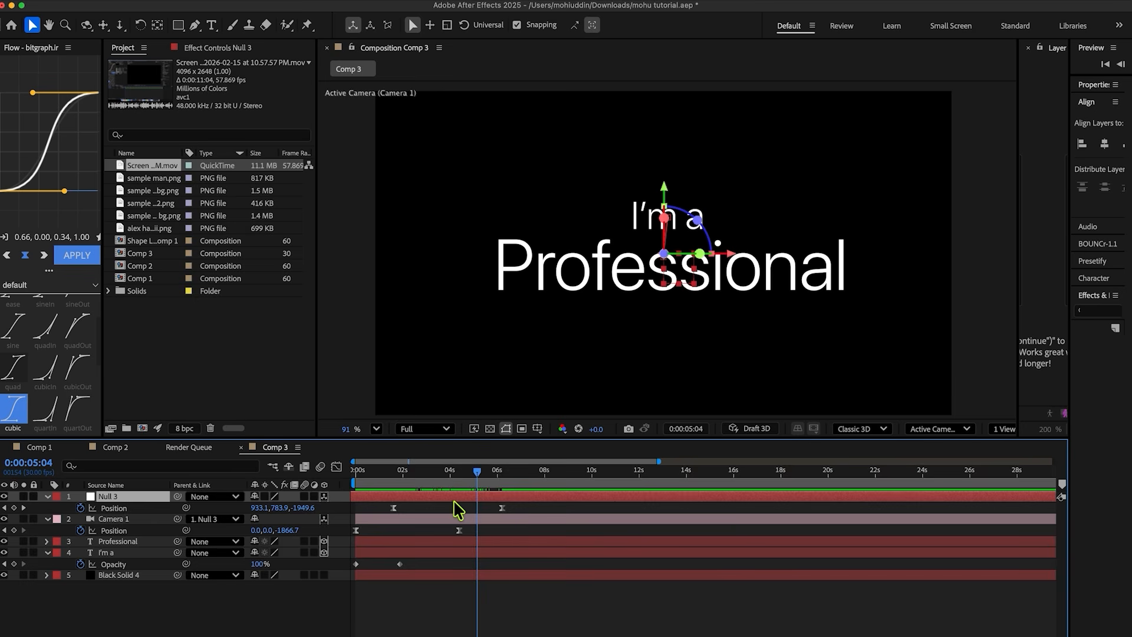
click(457, 506)
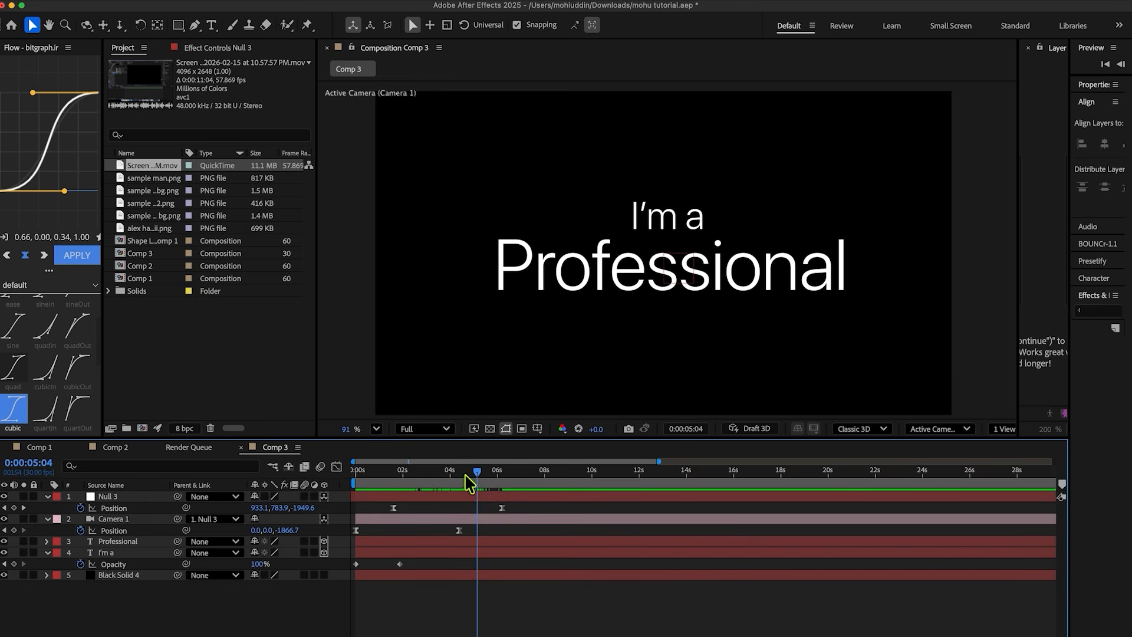
Replay the animation from the start several times to check the timing of the move from "I'm a" to "Professional"
drag(468, 476, 273, 470)
key(space)
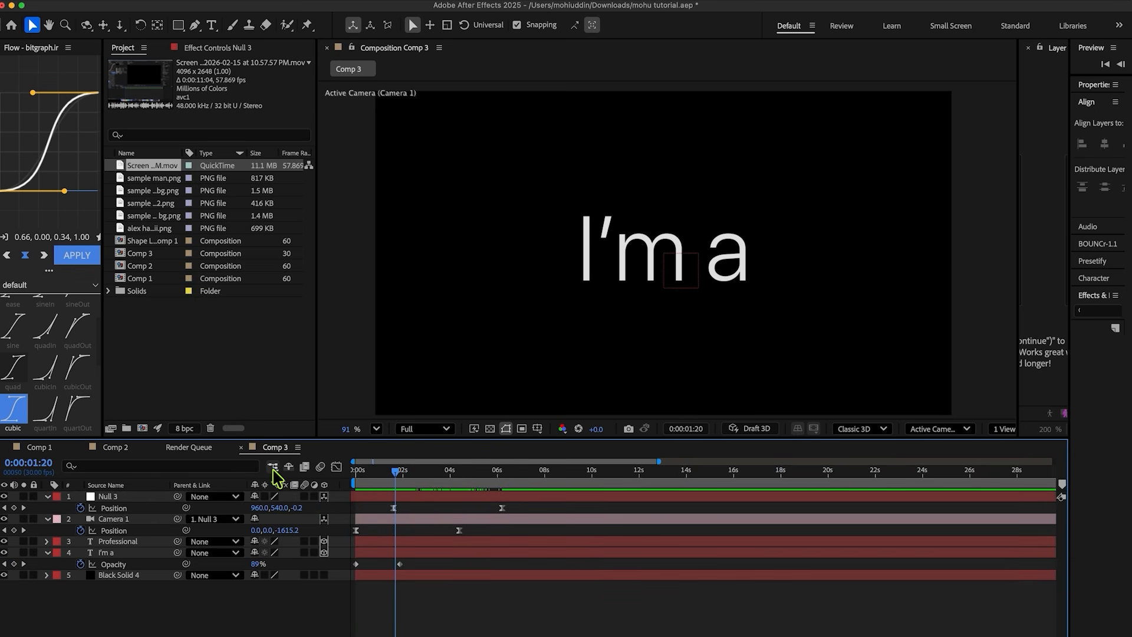
key(space)
key(space)
drag(407, 476, 340, 486)
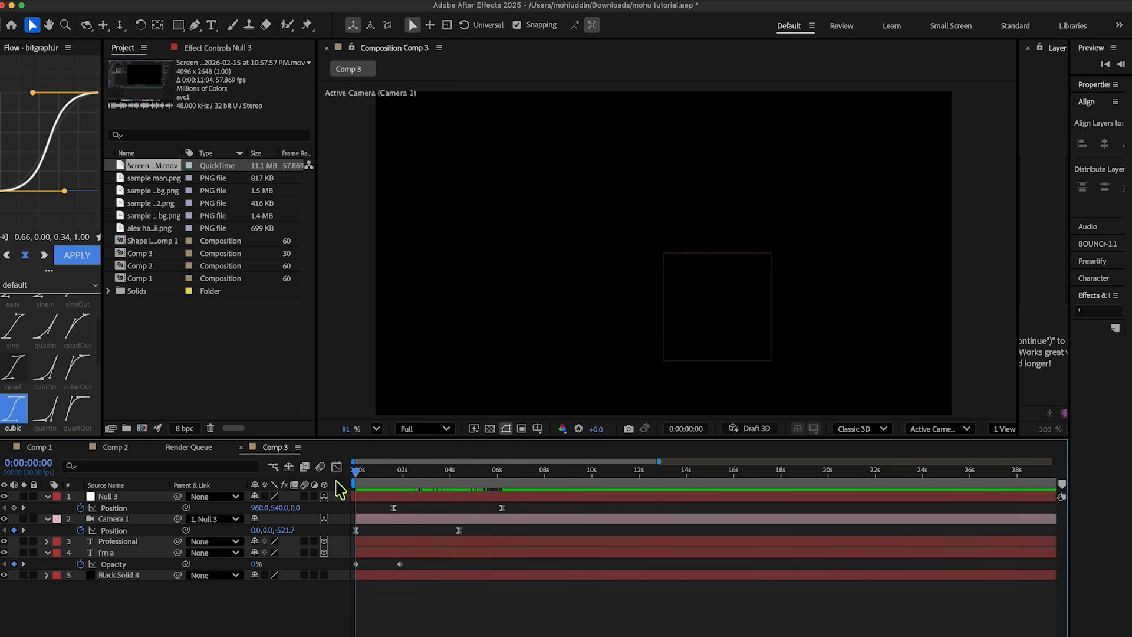
key(space)
click(374, 478)
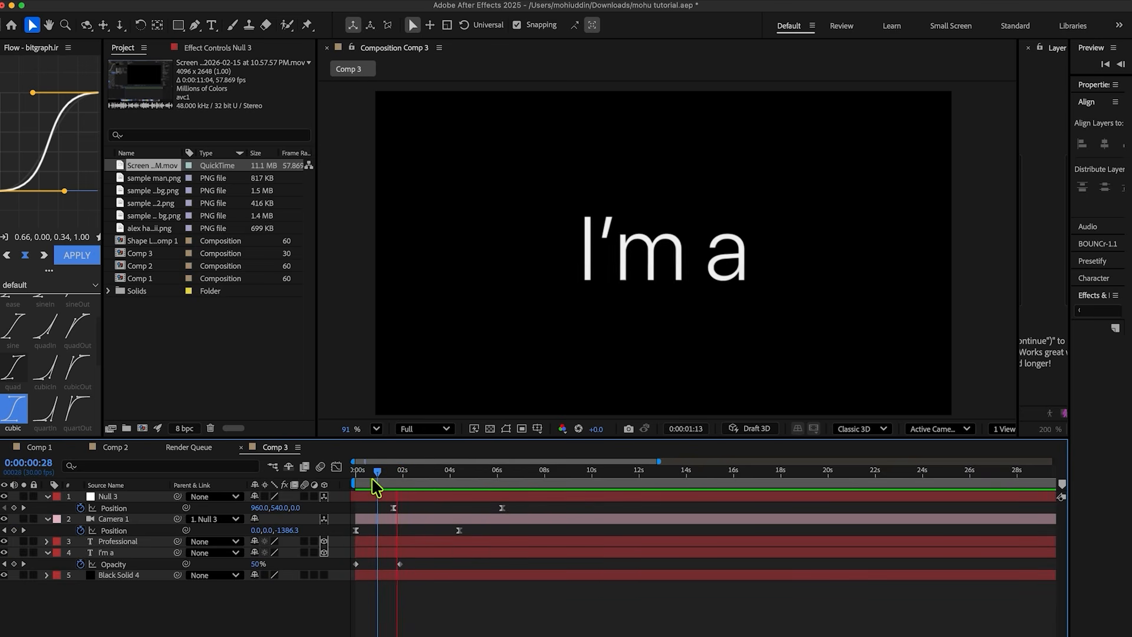
key(space)
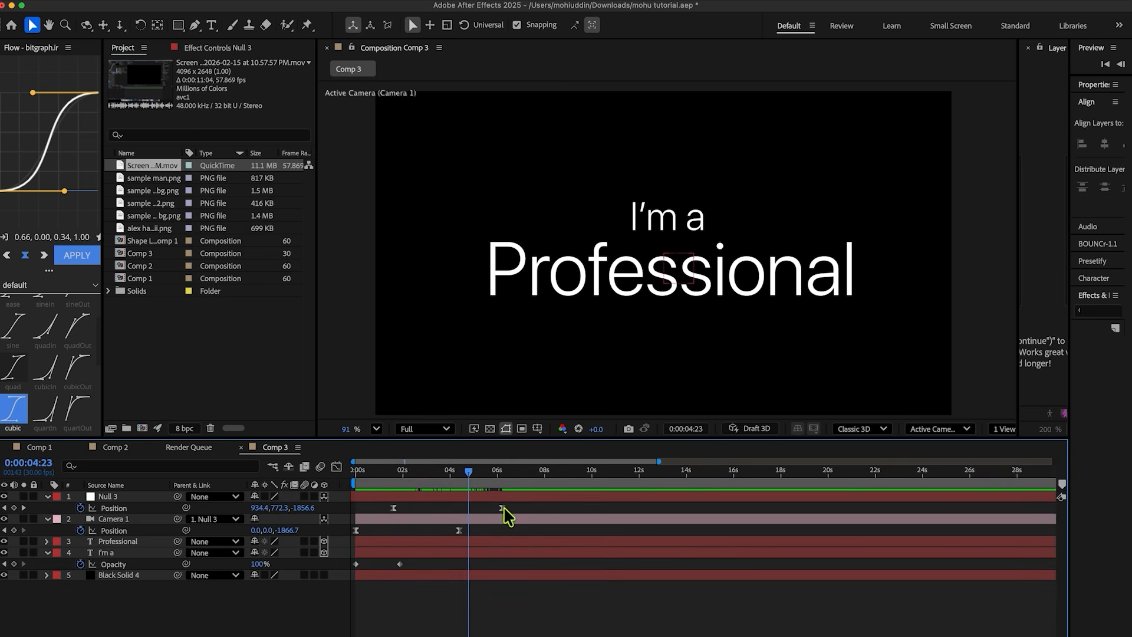
Move the null's second Position keyframe to about 5.6 seconds to shorten the move, and replay it from the start
drag(503, 511, 487, 511)
drag(468, 472, 328, 476)
key(space)
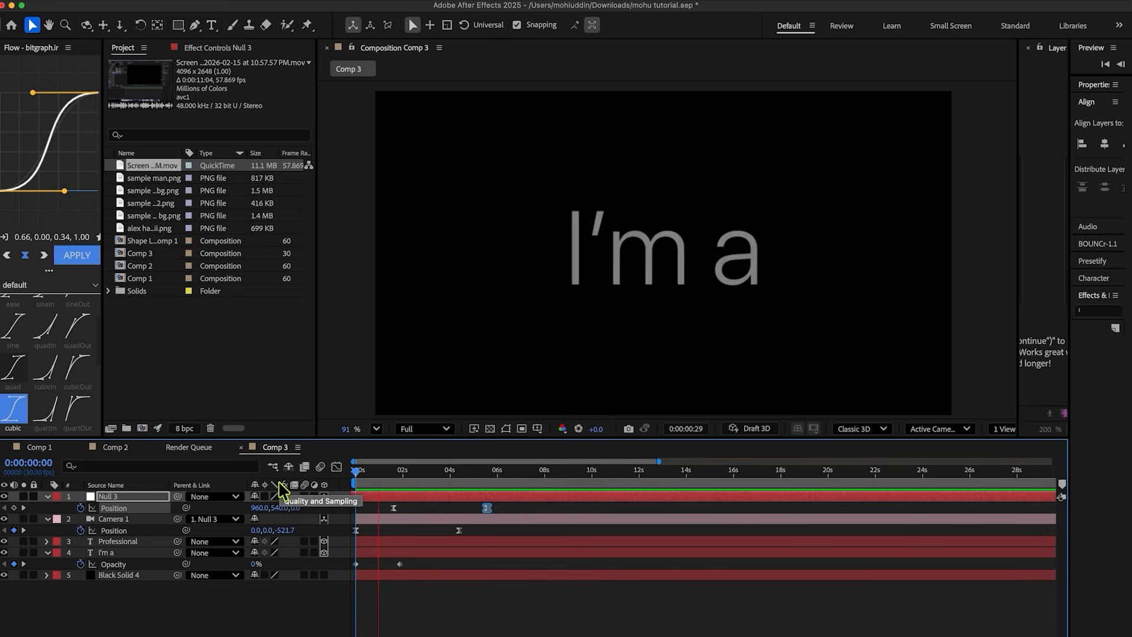
key(space)
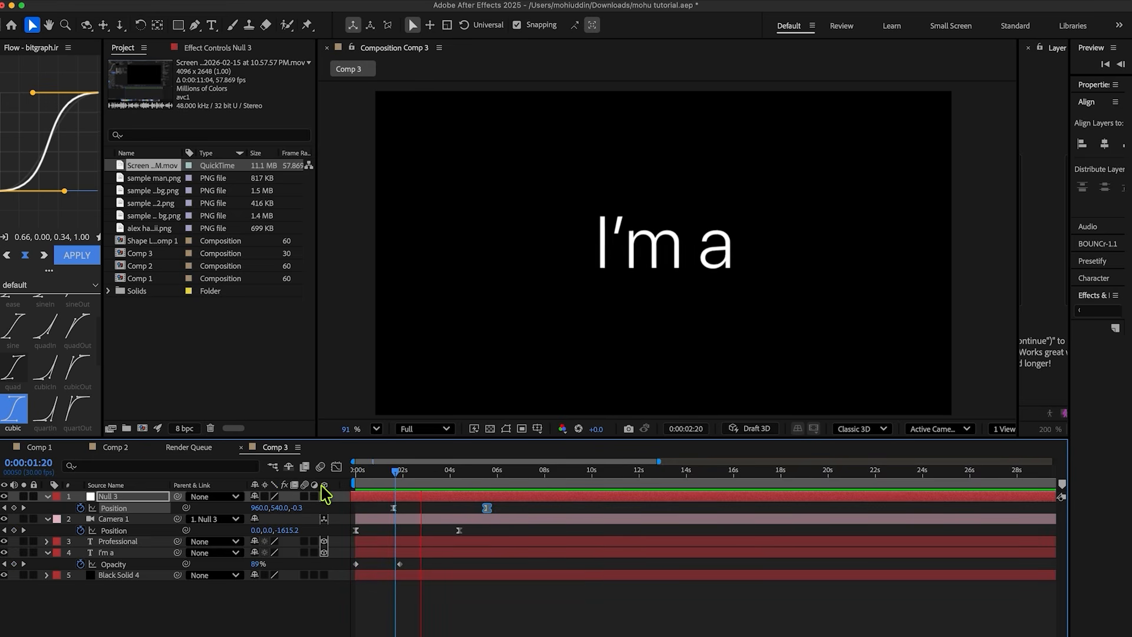
key(space)
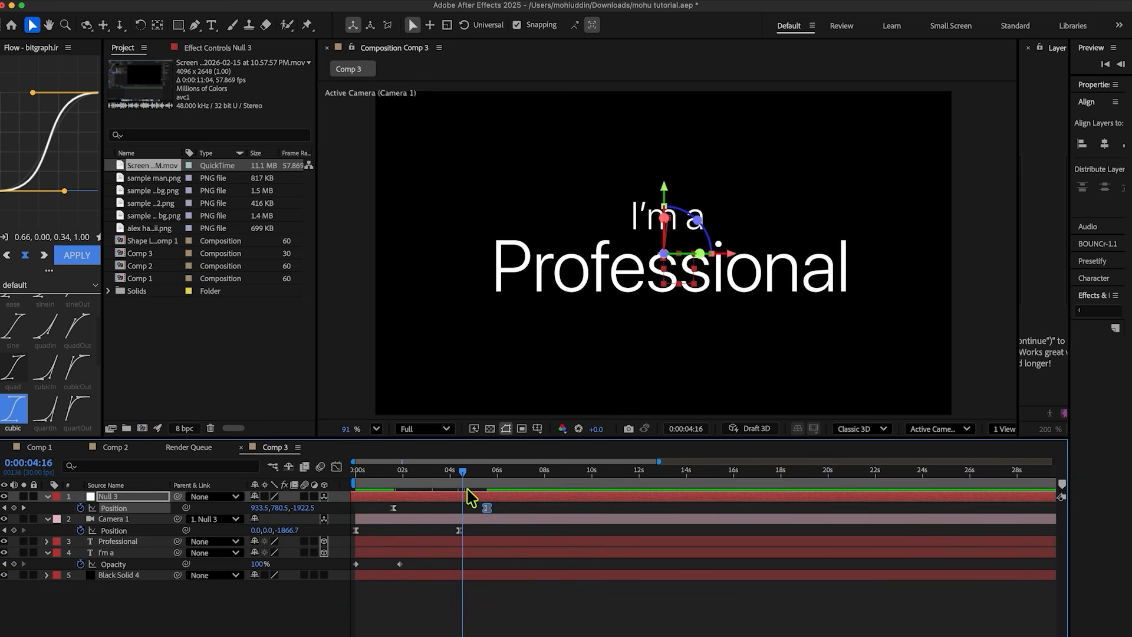
drag(466, 491, 300, 486)
key(space)
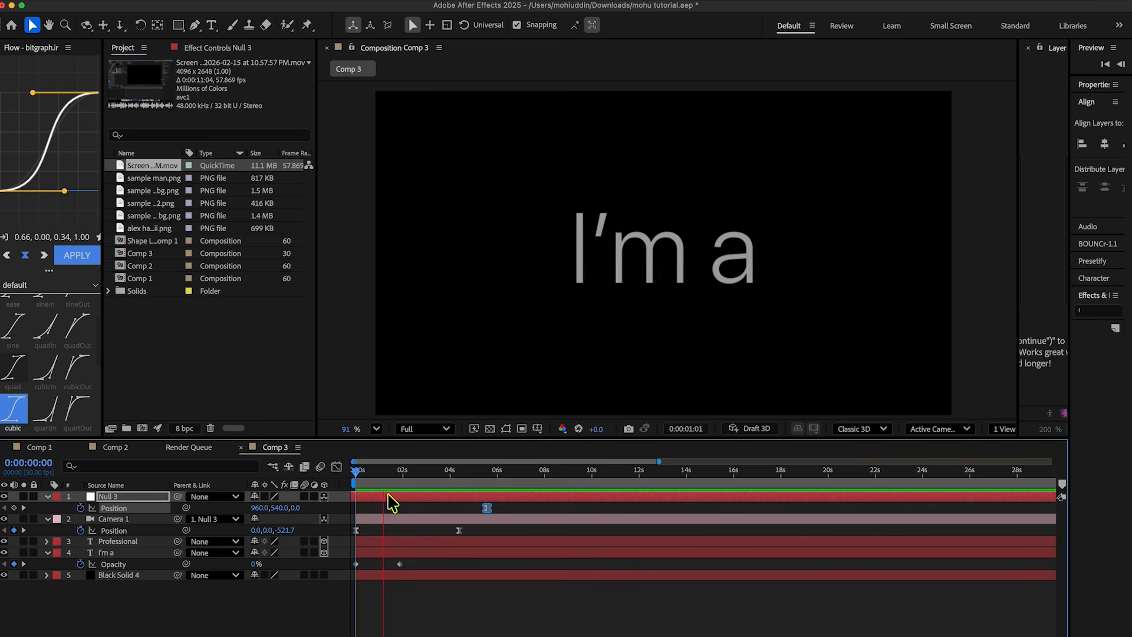
key(space)
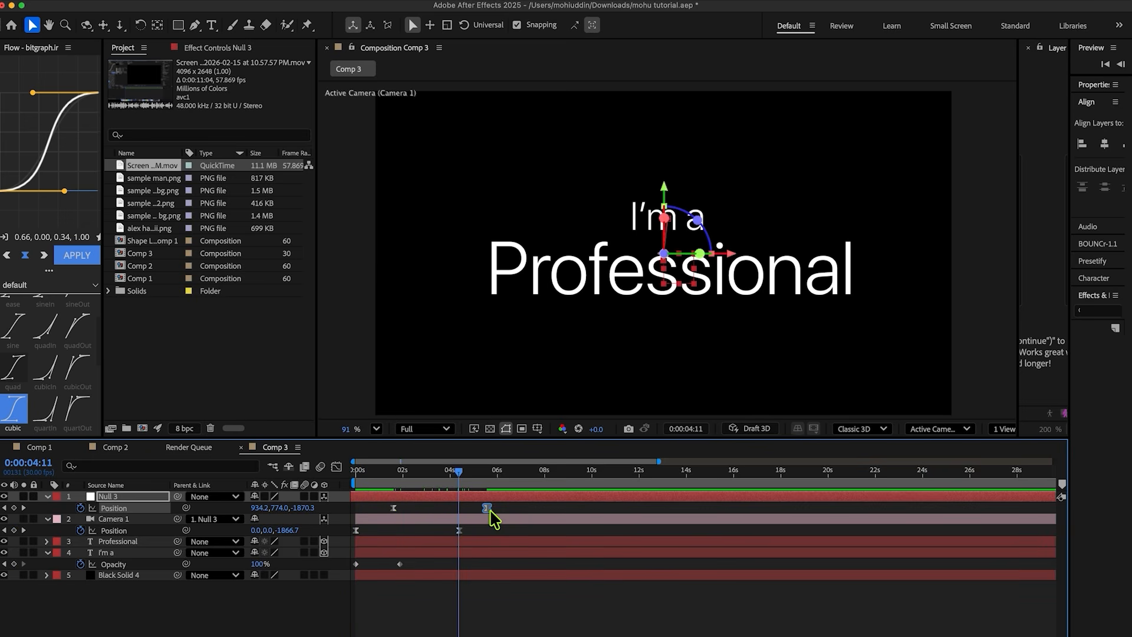
Tighten the null's Position keyframes, placing the first at about 0.9 seconds and the second at 0:00:04:24, and preview the timing
drag(484, 510, 266, 475)
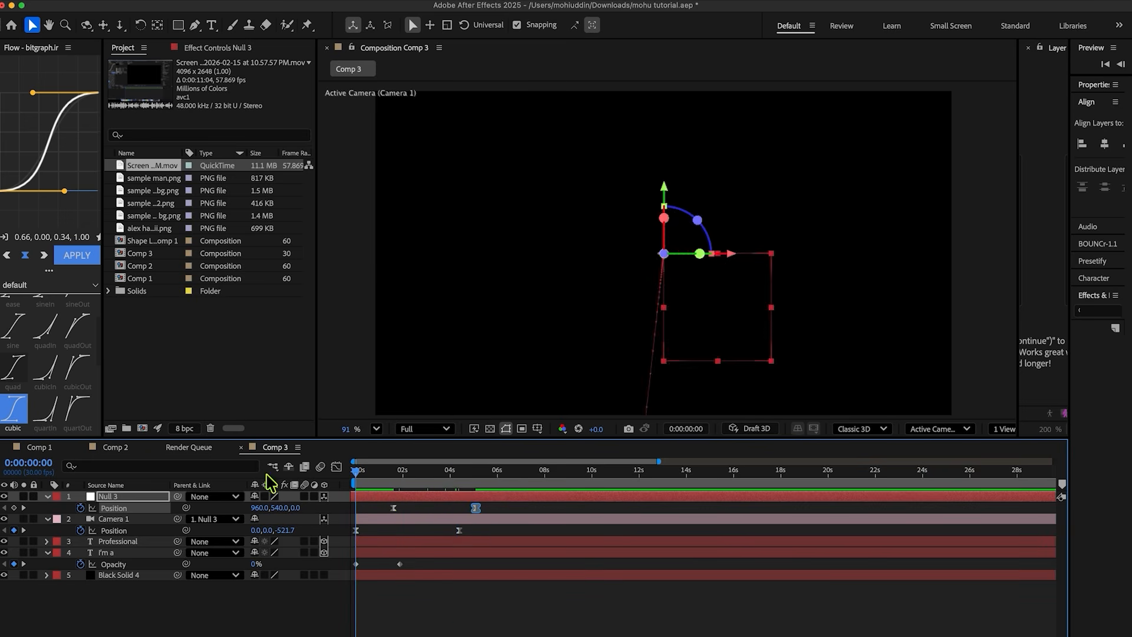
key(space)
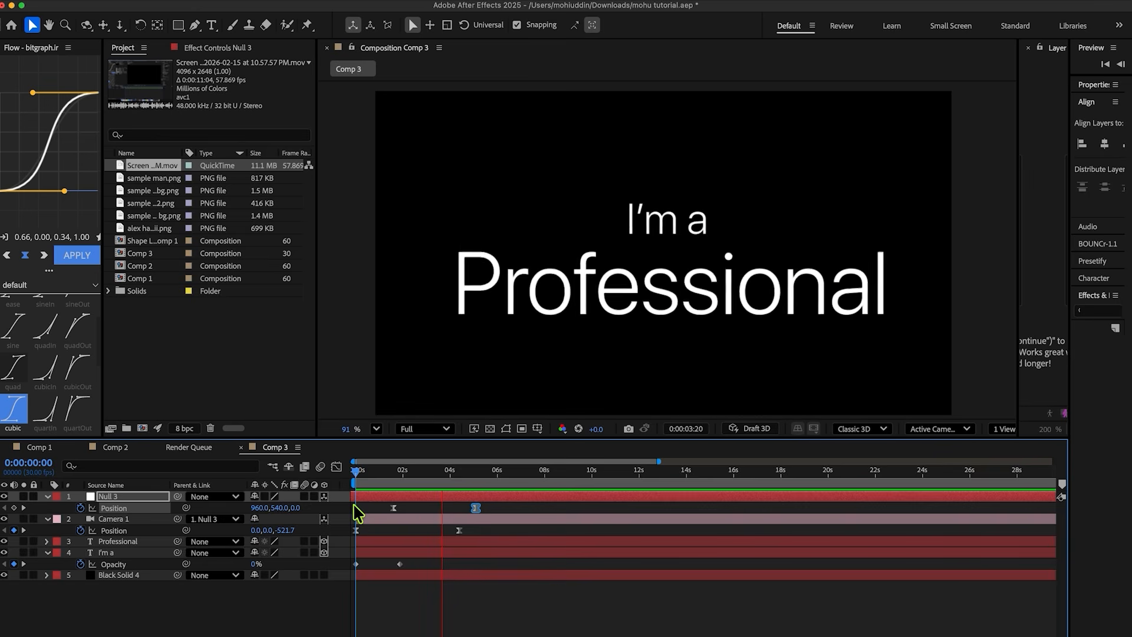
key(space)
key(space)
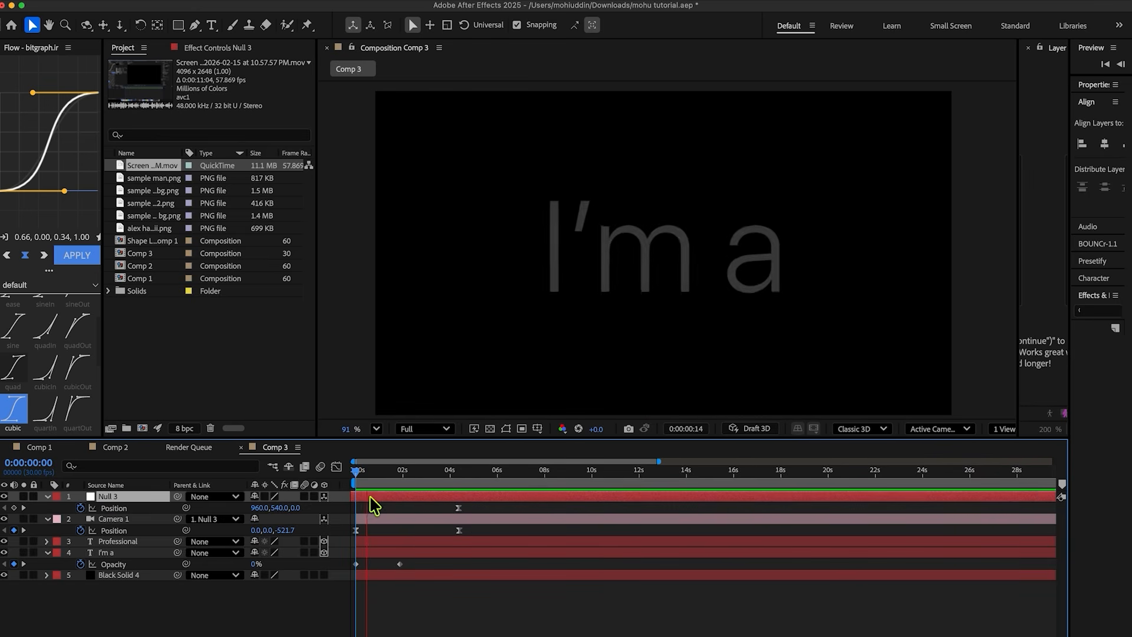
key(space)
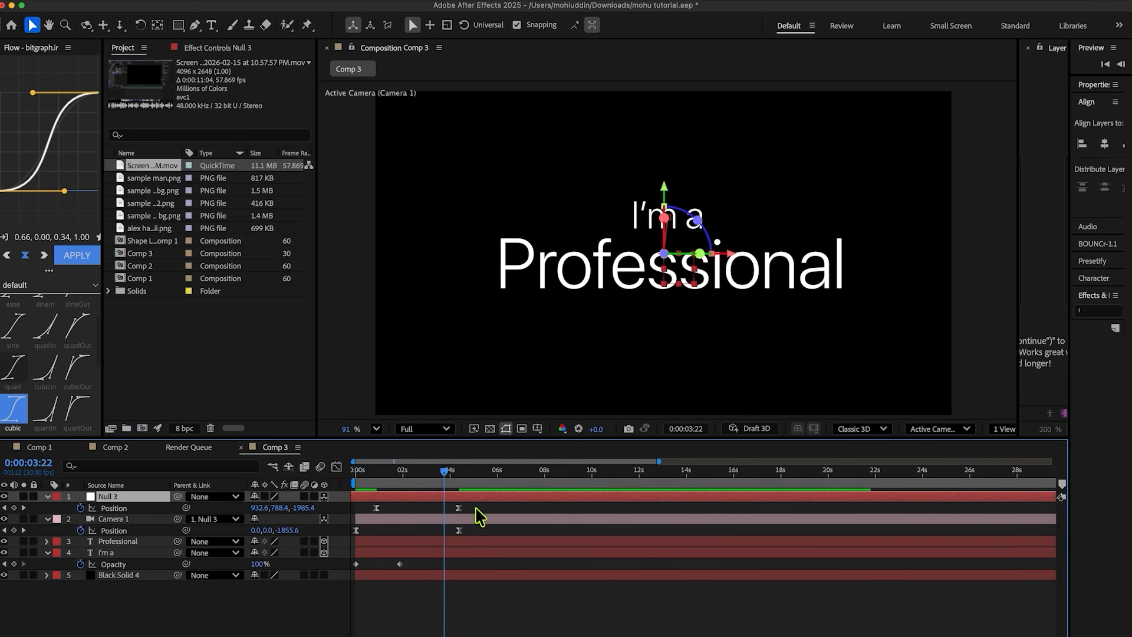
drag(459, 509, 469, 508)
click(472, 503)
Duplicate the null layer and delete the copy's Position keyframe at 0:00:04:24
click(464, 500)
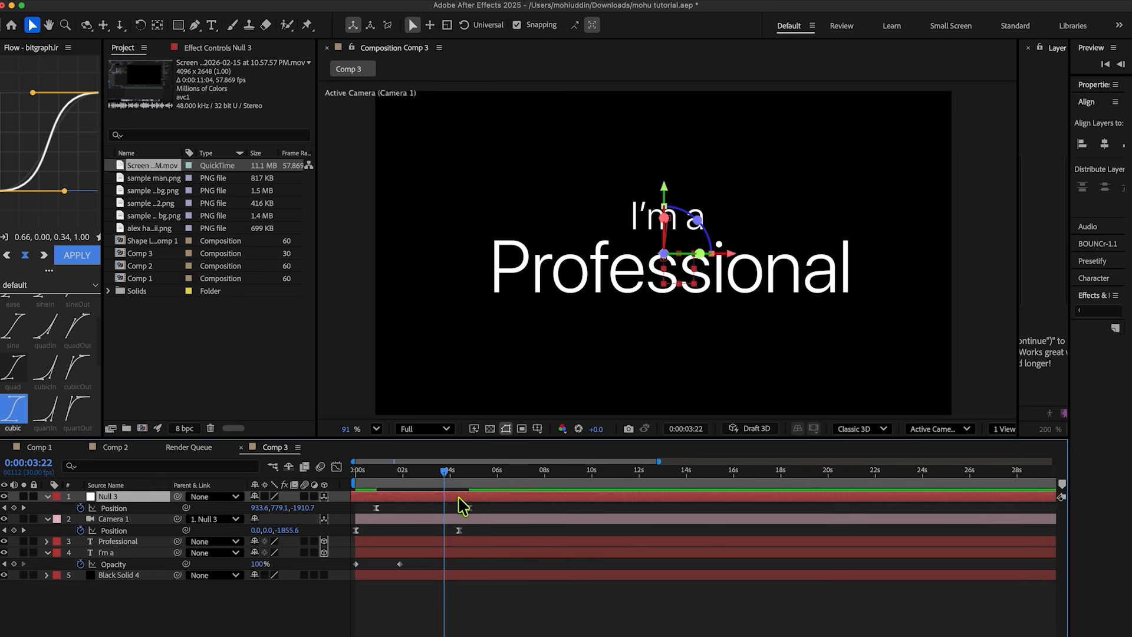
key(super+d)
key(p)
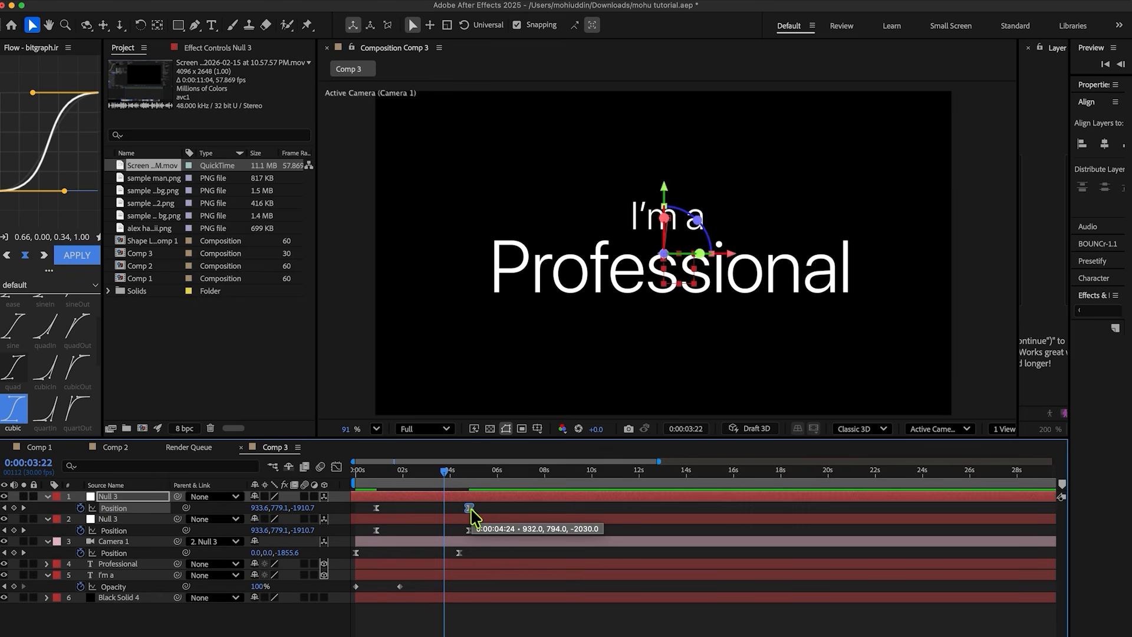
key(Delete)
click(472, 504)
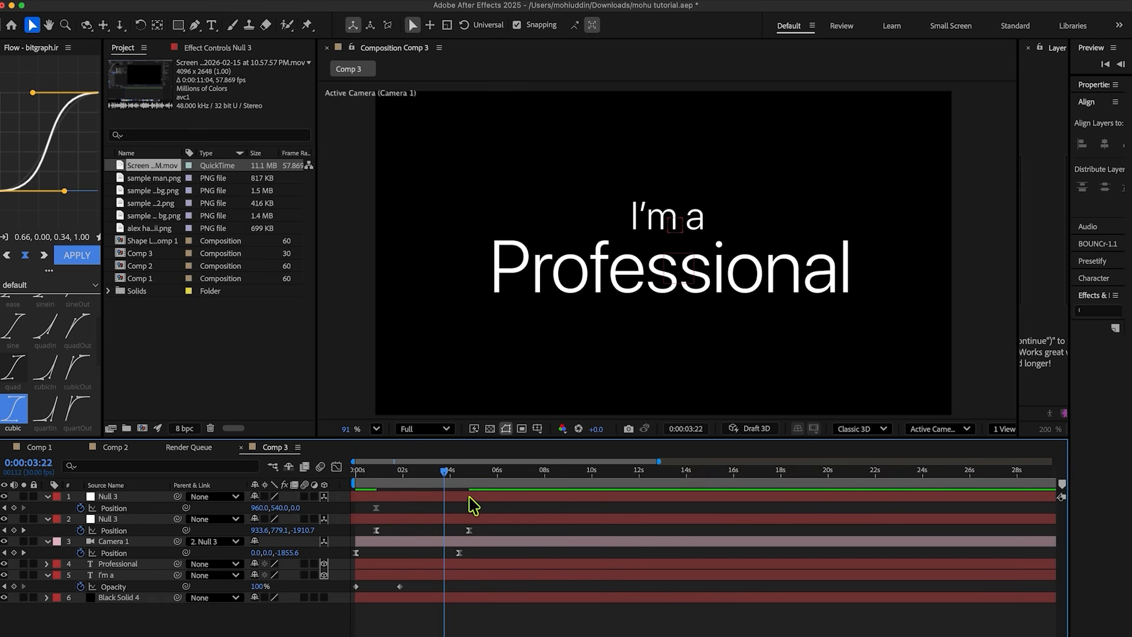
Duplicate the "Professional" text layer, place the copy below the original, and change its text to "Video editor"
click(118, 564)
key(ctrl+d)
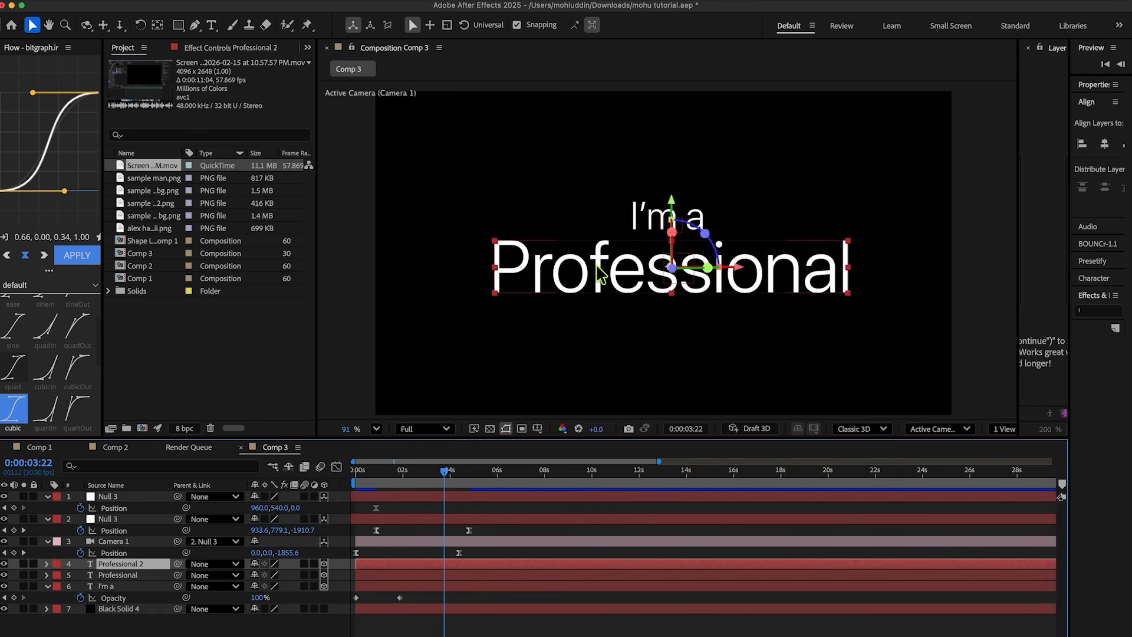
drag(596, 270, 643, 358)
double_click(643, 358)
text(Video editor)
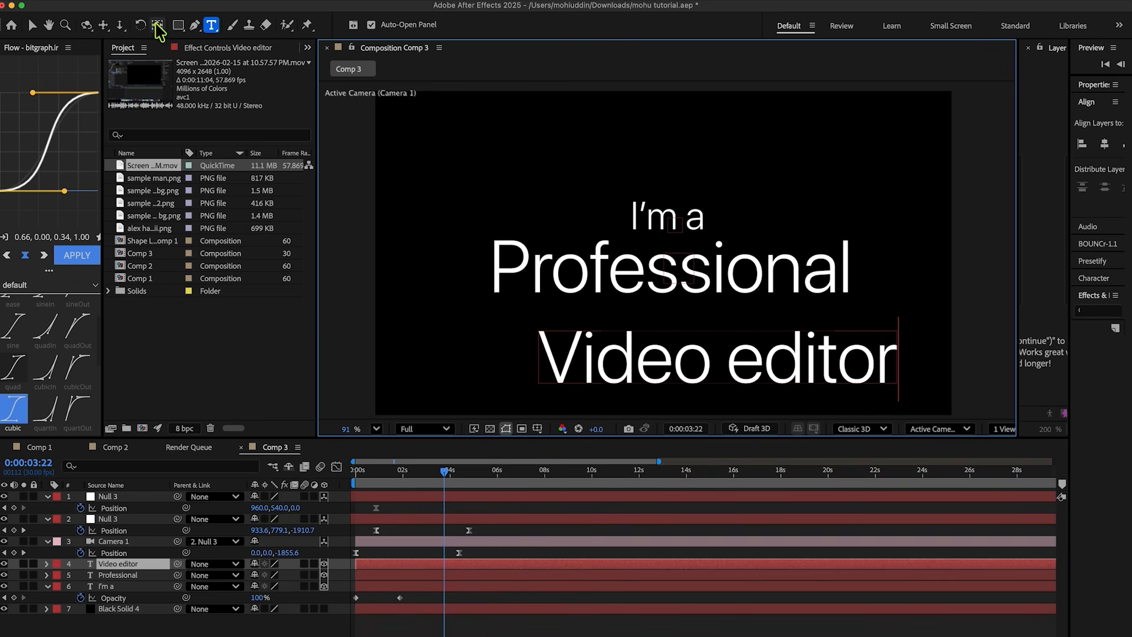
click(157, 25)
Display the composition in 2 Views with the second view set to Top, focused on the "Video editor" layer
click(997, 427)
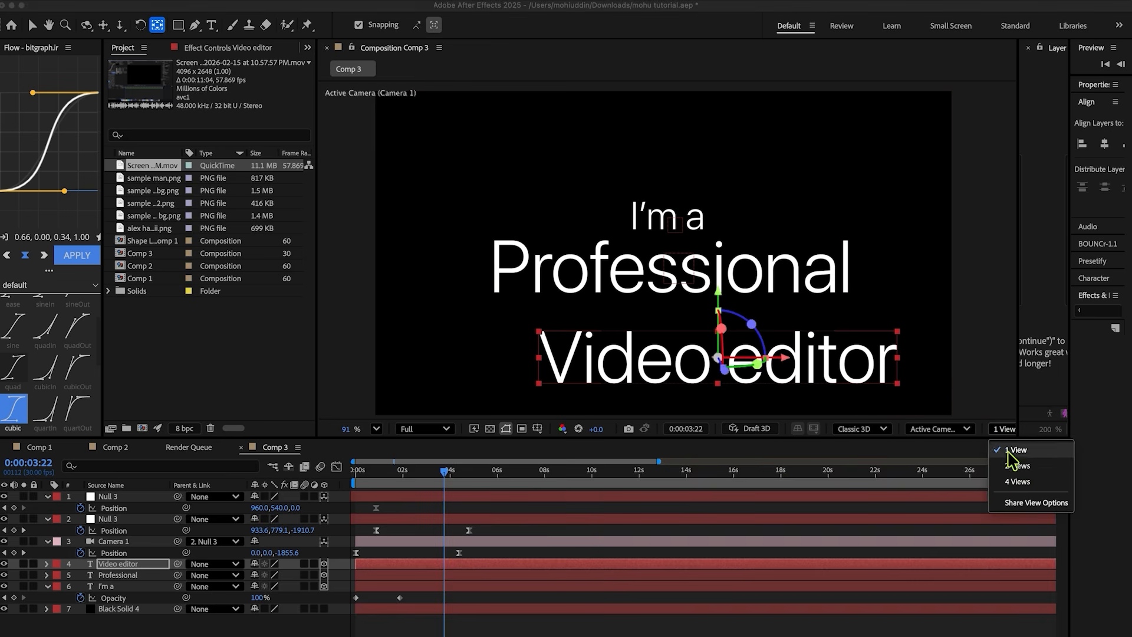
click(1010, 470)
scroll(826, 301, down, 5)
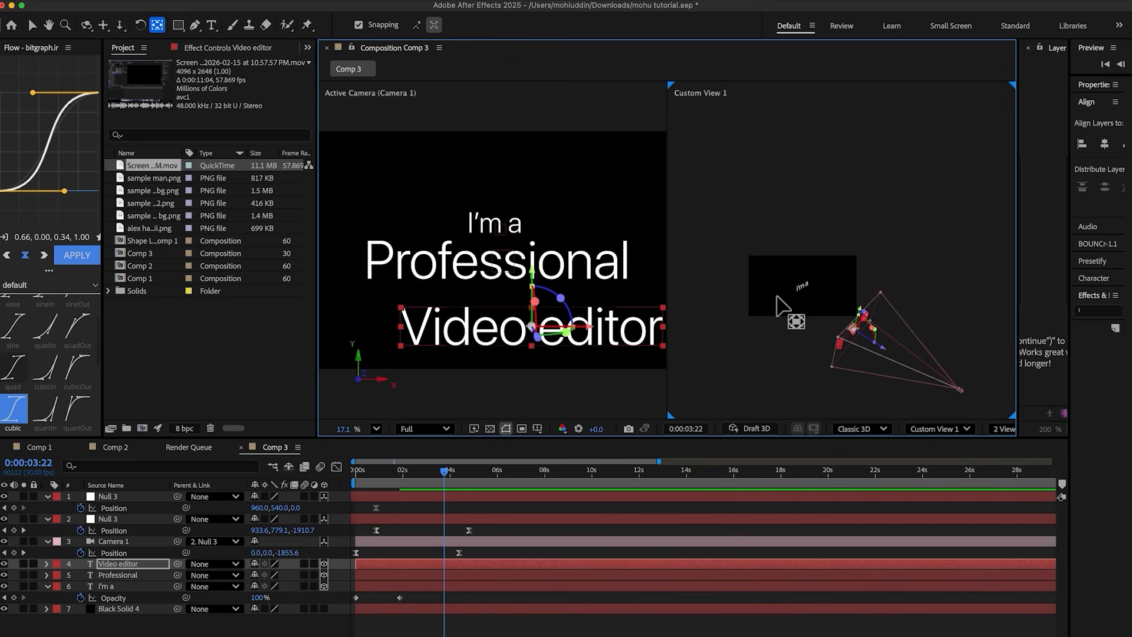
click(966, 425)
click(927, 253)
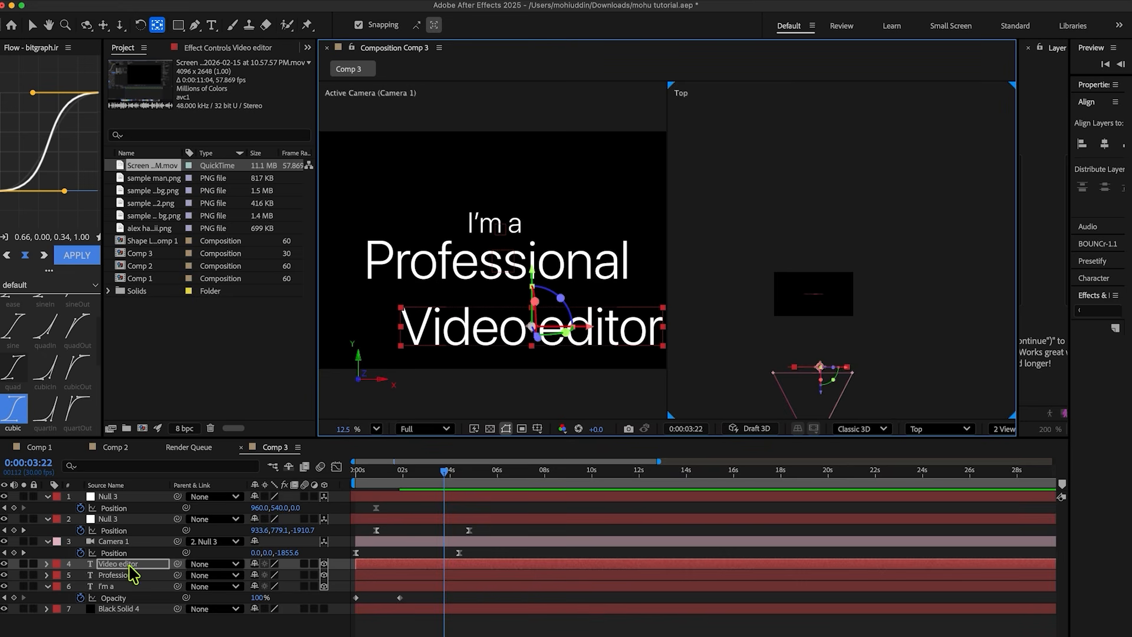
scroll(808, 399, down, 2)
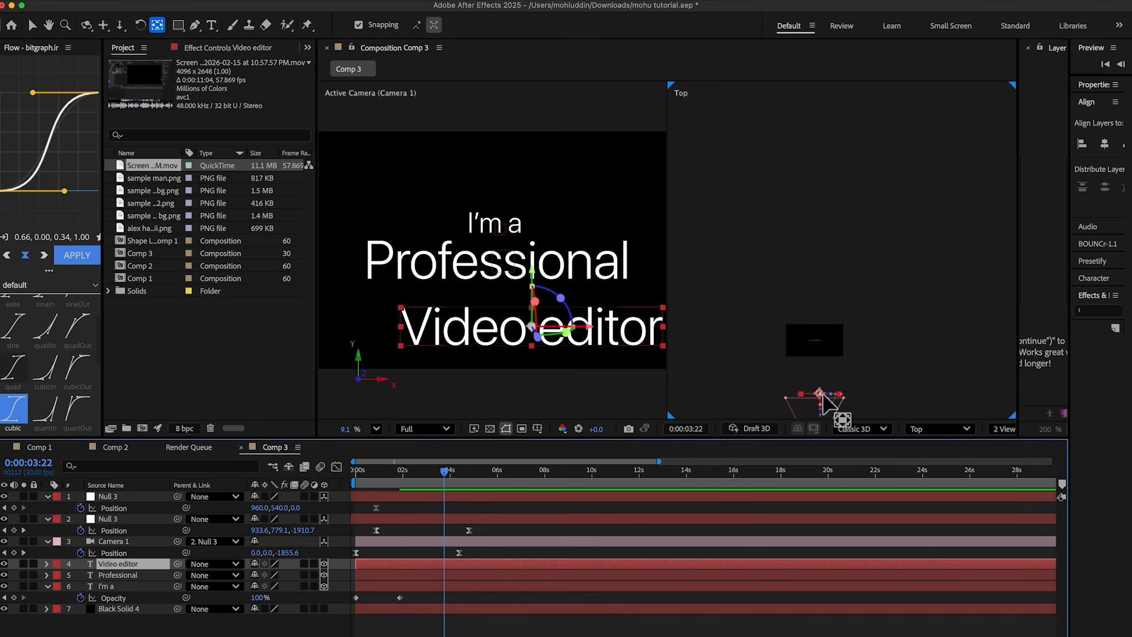
scroll(824, 398, up, 8)
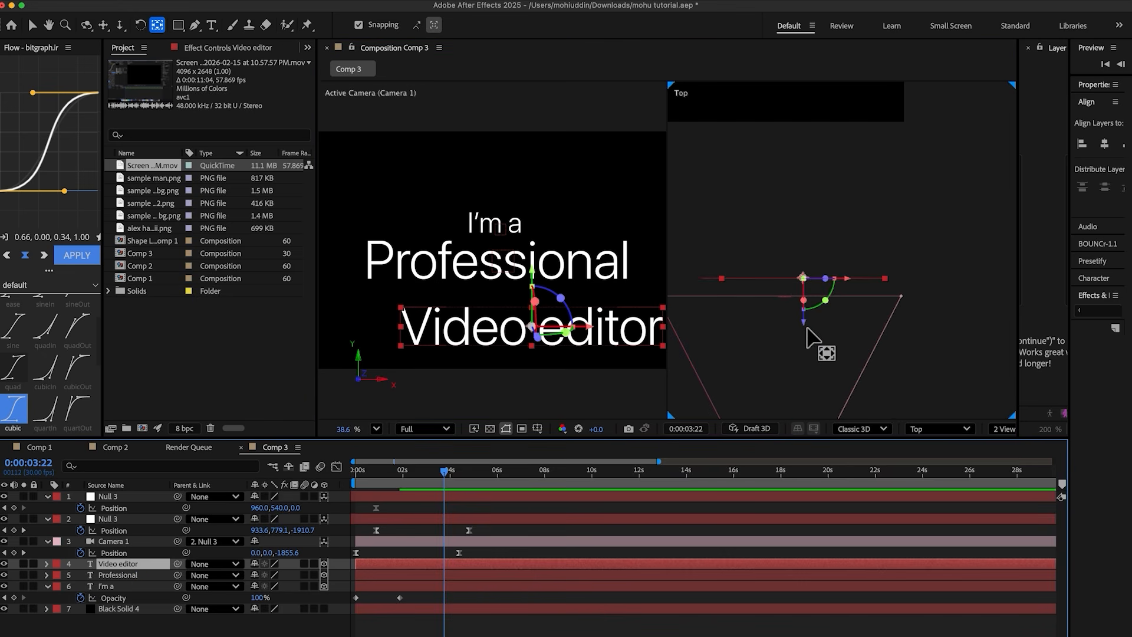
Move the "Video editor" layer toward the camera and off past the frame's lower-right corner, and save the project
key(v)
drag(803, 323, 637, 393)
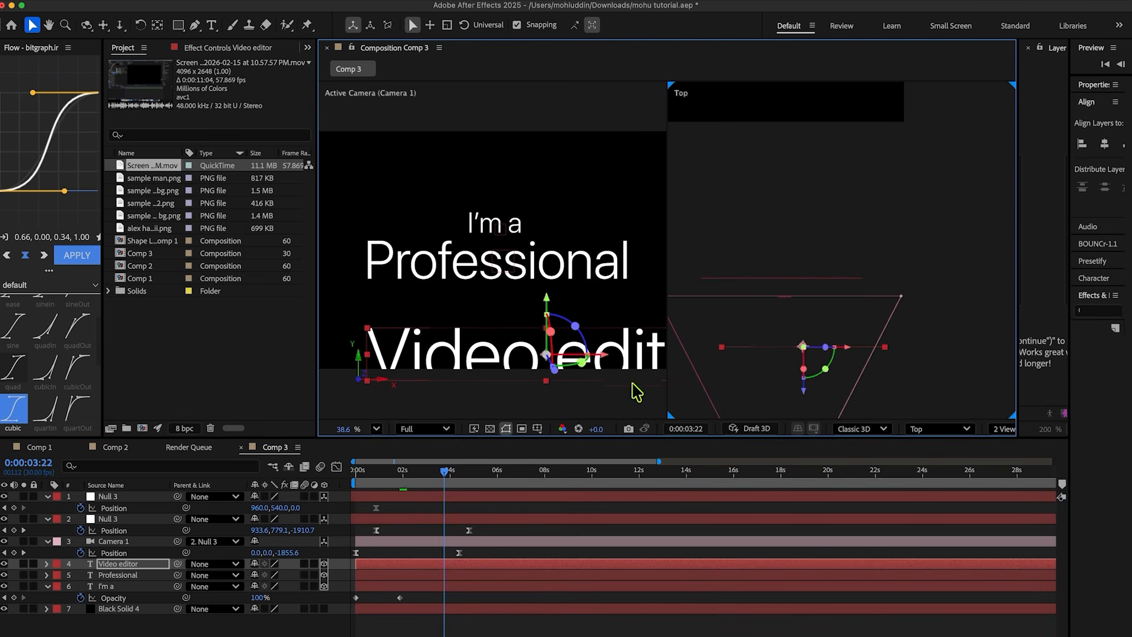
drag(465, 352, 932, 411)
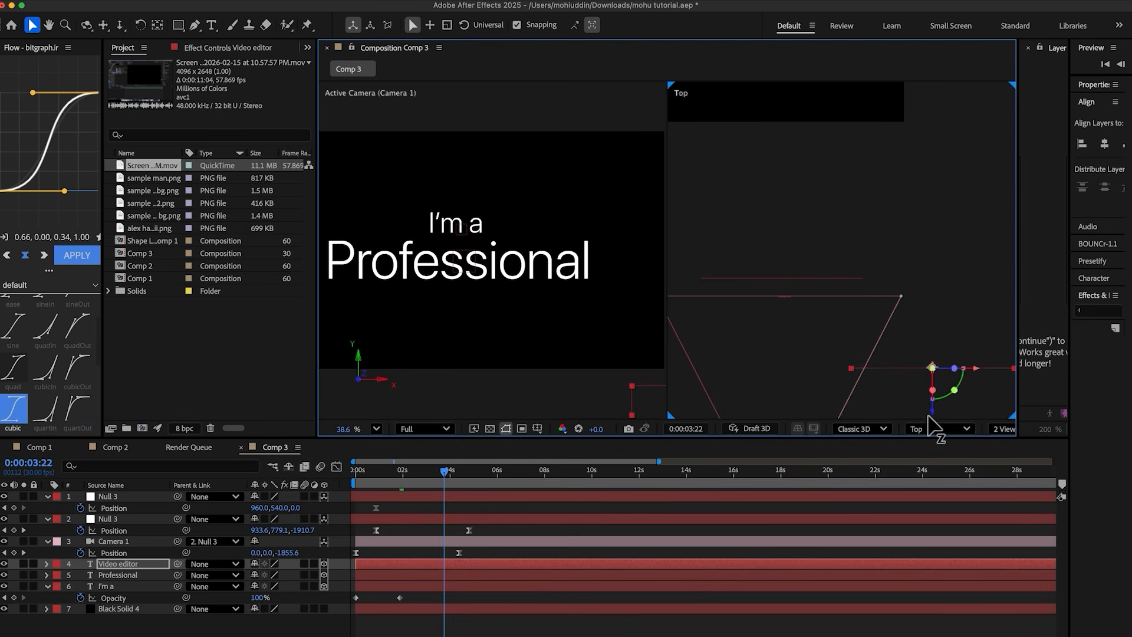
key(super+s)
Return the composition to 1 View, fit the frame in the viewer, and preview the animation from the start
click(1005, 430)
click(1013, 450)
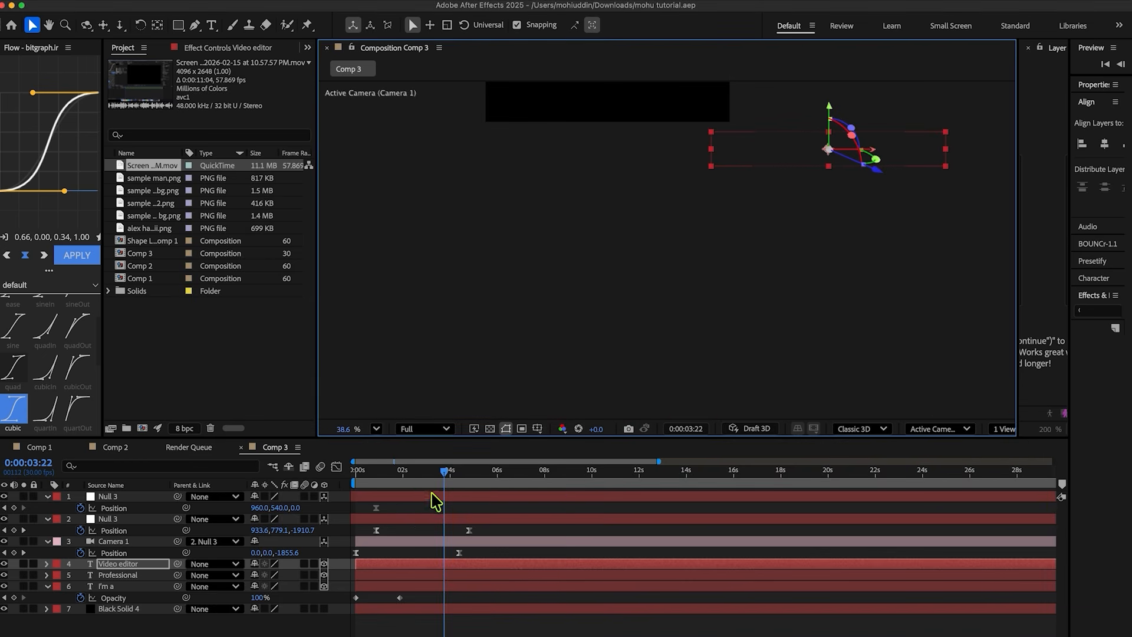
key(Home)
click(376, 428)
click(391, 165)
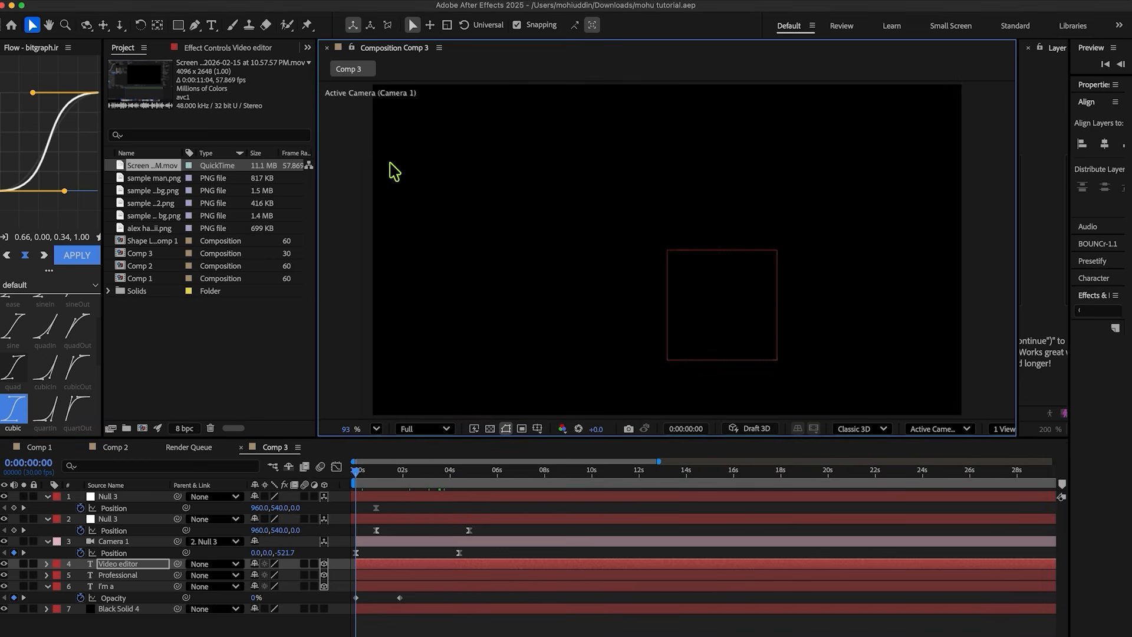
key(space)
scroll(379, 506, up, 2)
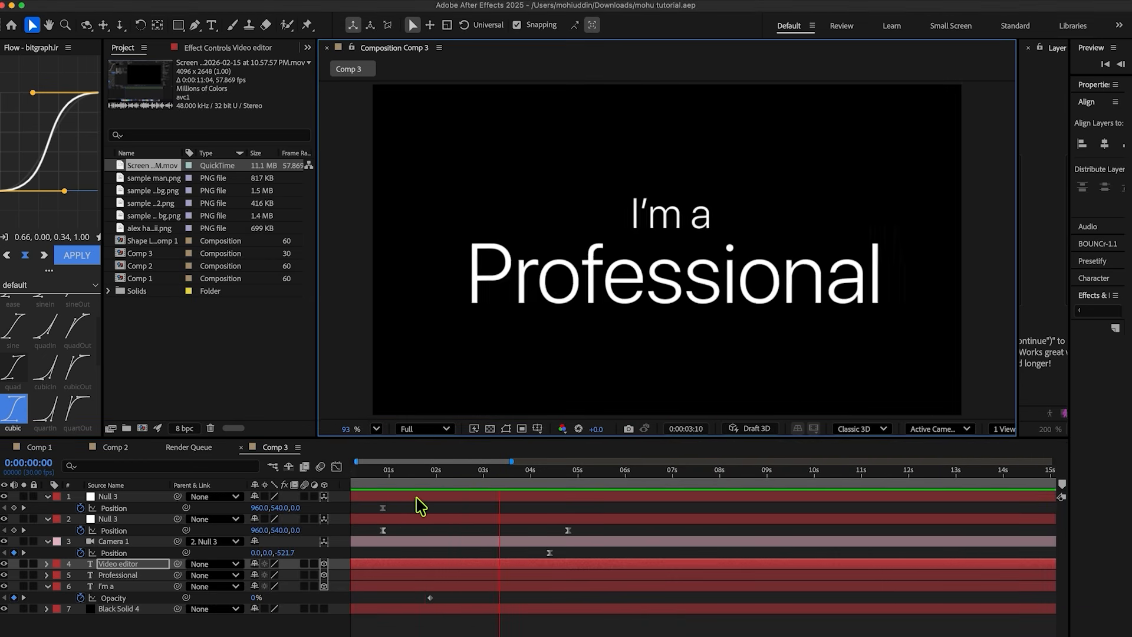
key(space)
Slide the top null so its Position keyframe sits at about 3.2 seconds, and parent the null beneath to it
click(520, 499)
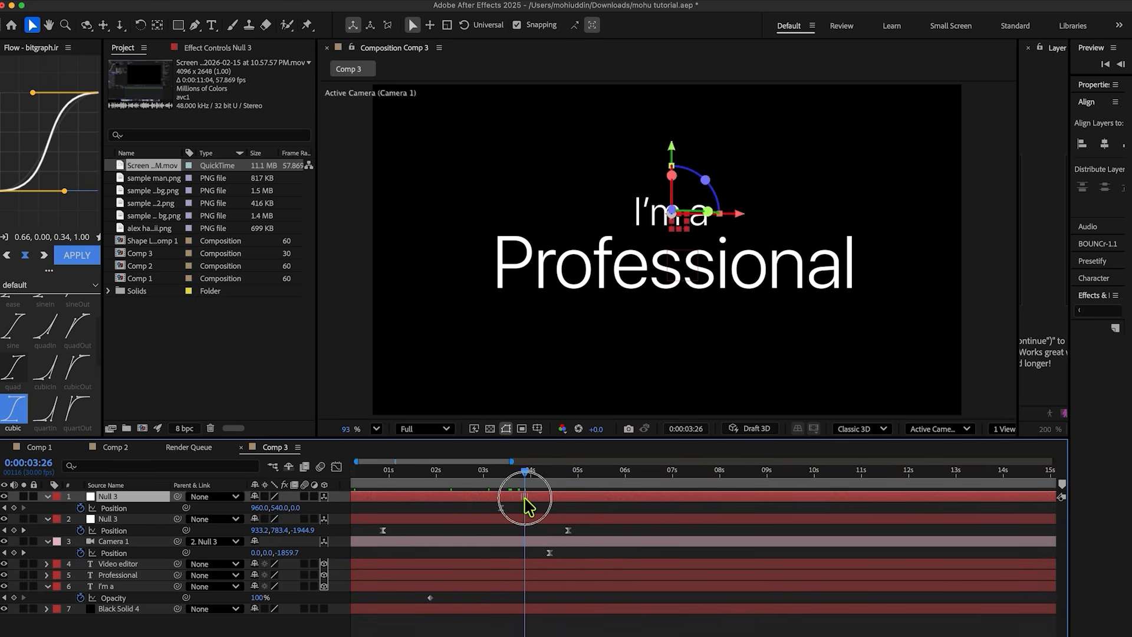
drag(577, 475, 638, 500)
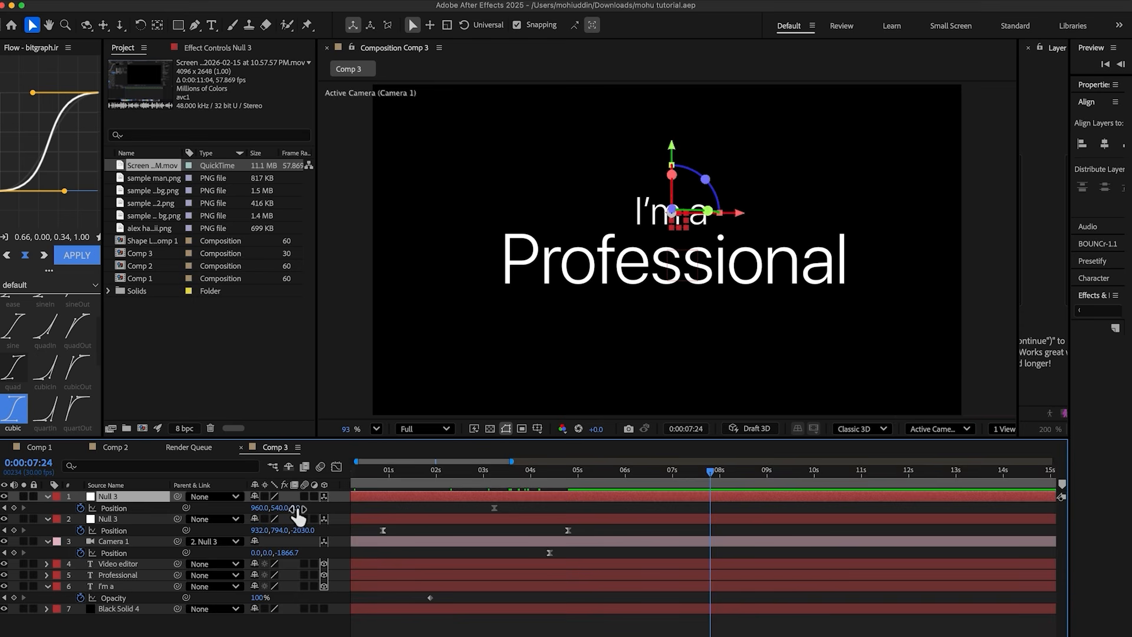
drag(298, 509, 112, 497)
key(super+z)
click(152, 522)
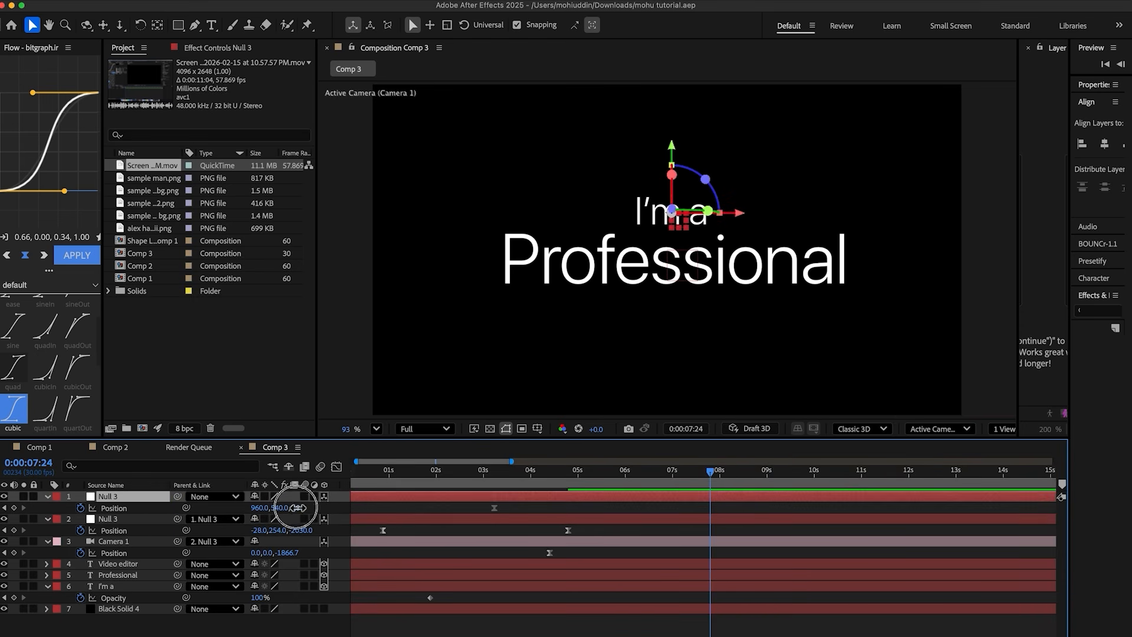
Keyframe the top null's Position at 0:00:07:24 to 2182, 1007, -938, framing "Video editor", and save the project
drag(298, 508, 409, 519)
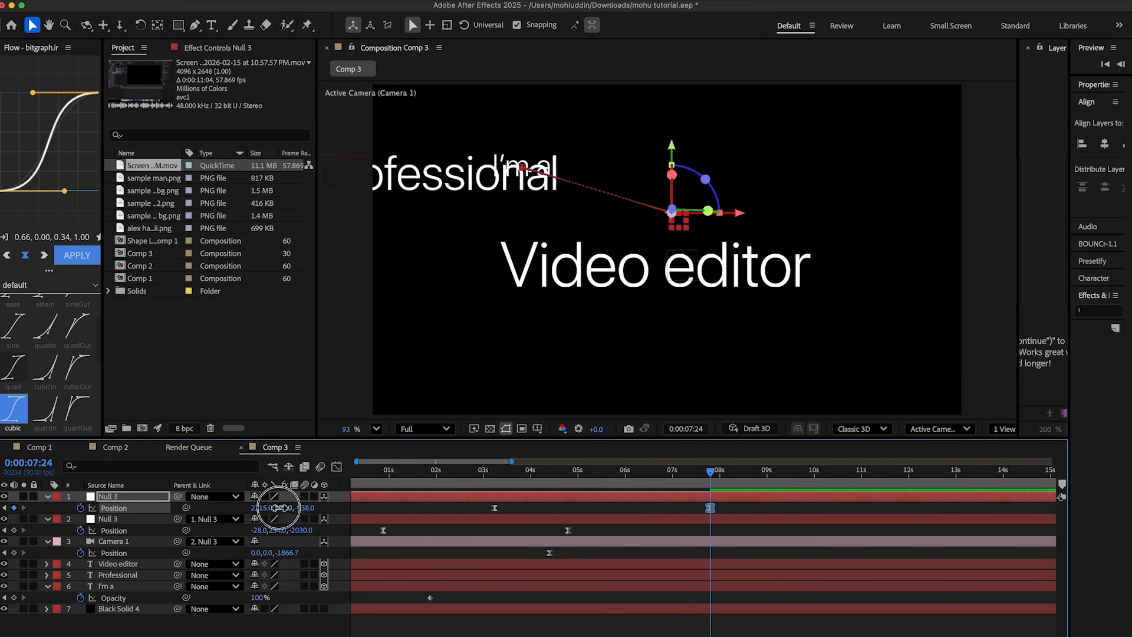
drag(278, 507, 341, 549)
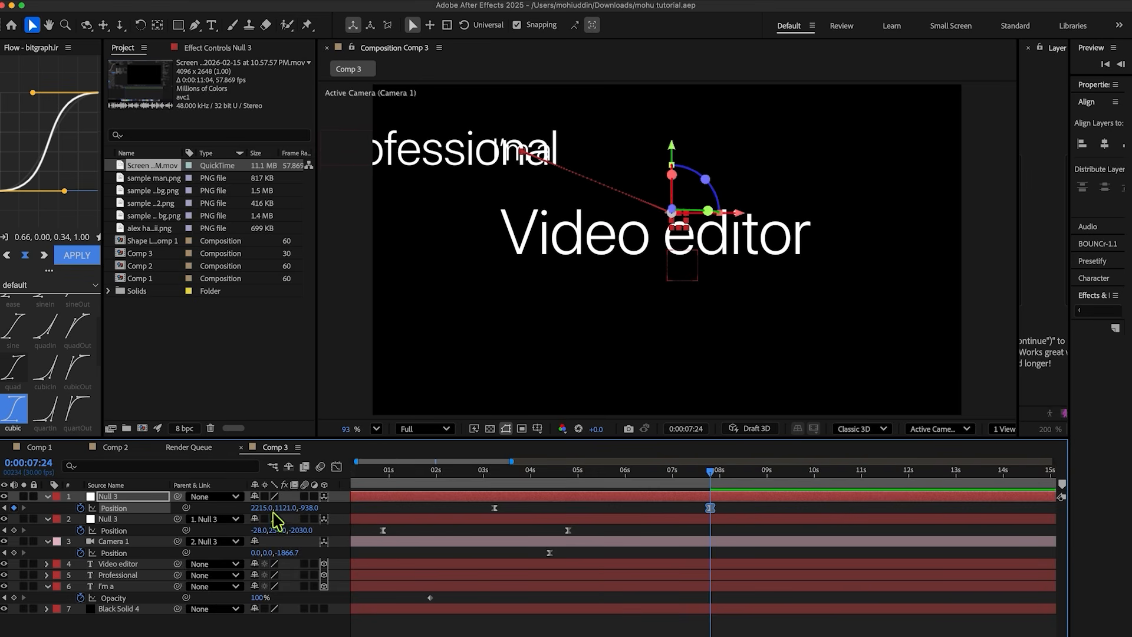
drag(262, 507, 126, 608)
mouse_move(279, 508)
mouse_down()
mouse_move(253, 518)
mouse_move(275, 507)
mouse_up()
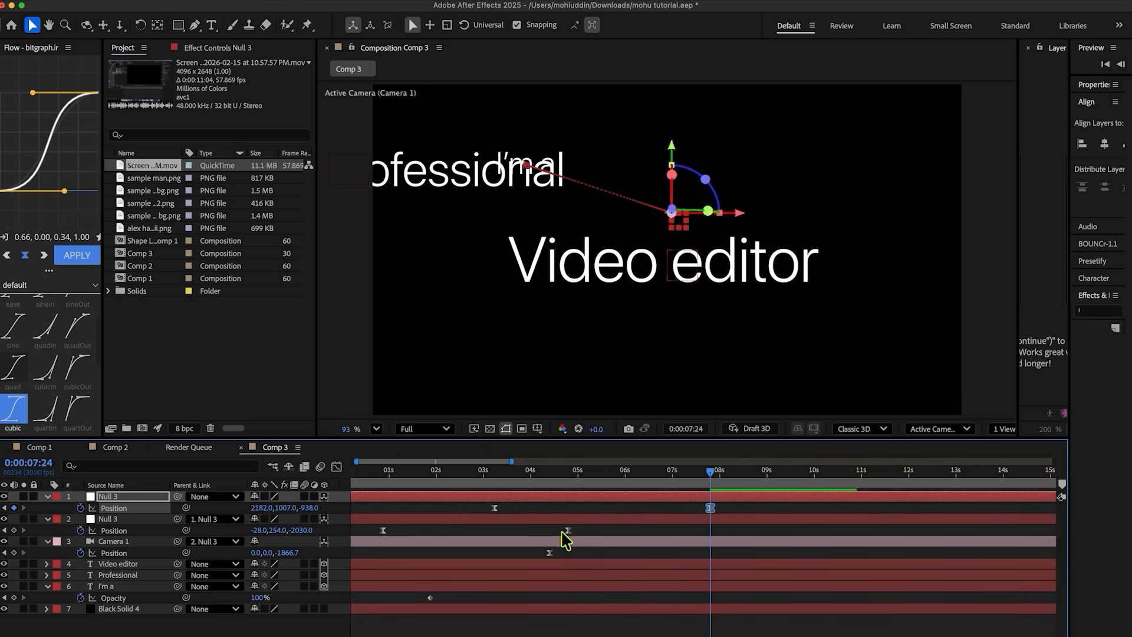
key(super+s)
Apply the cubic easing preset to both of the top null's Position keyframes and preview from the start
drag(736, 510, 436, 529)
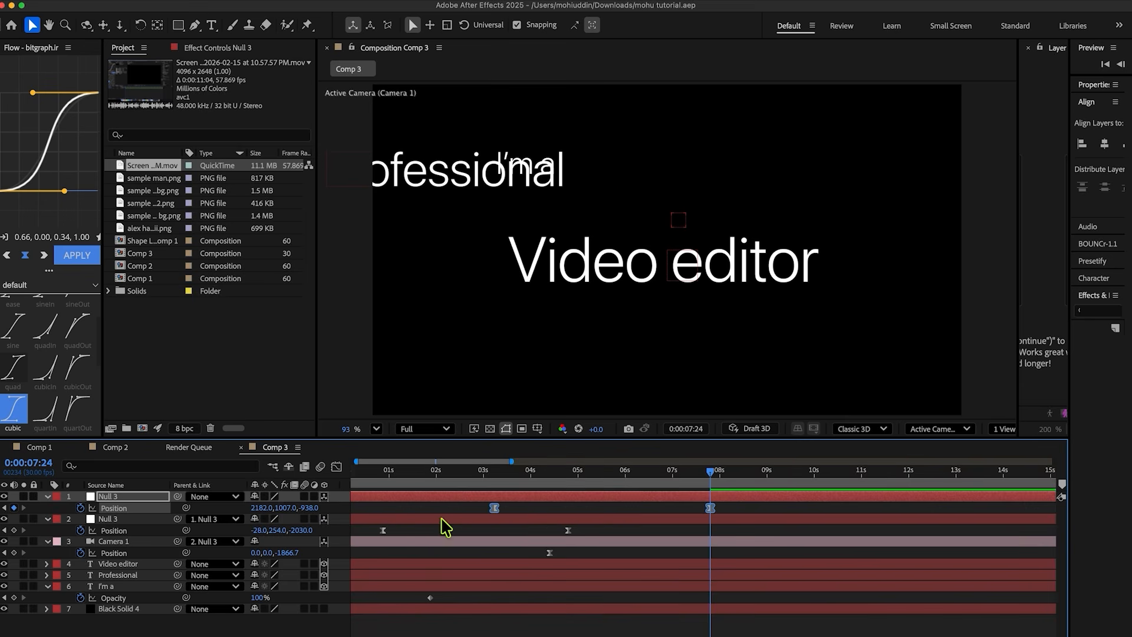
click(16, 415)
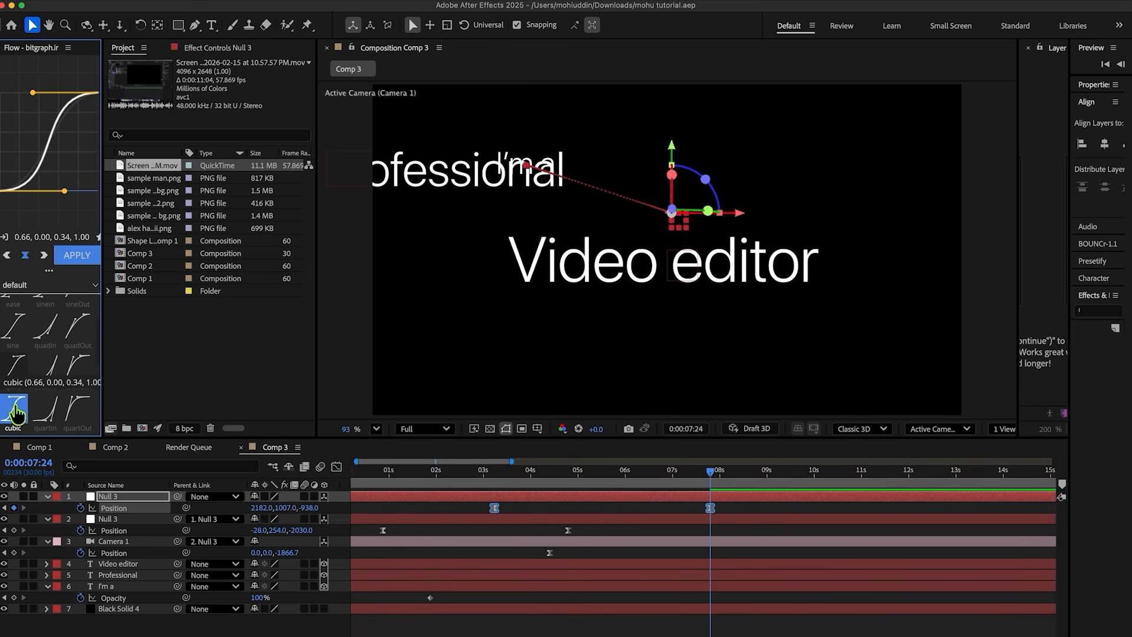
click(81, 256)
click(553, 500)
drag(457, 473, 344, 475)
key(space)
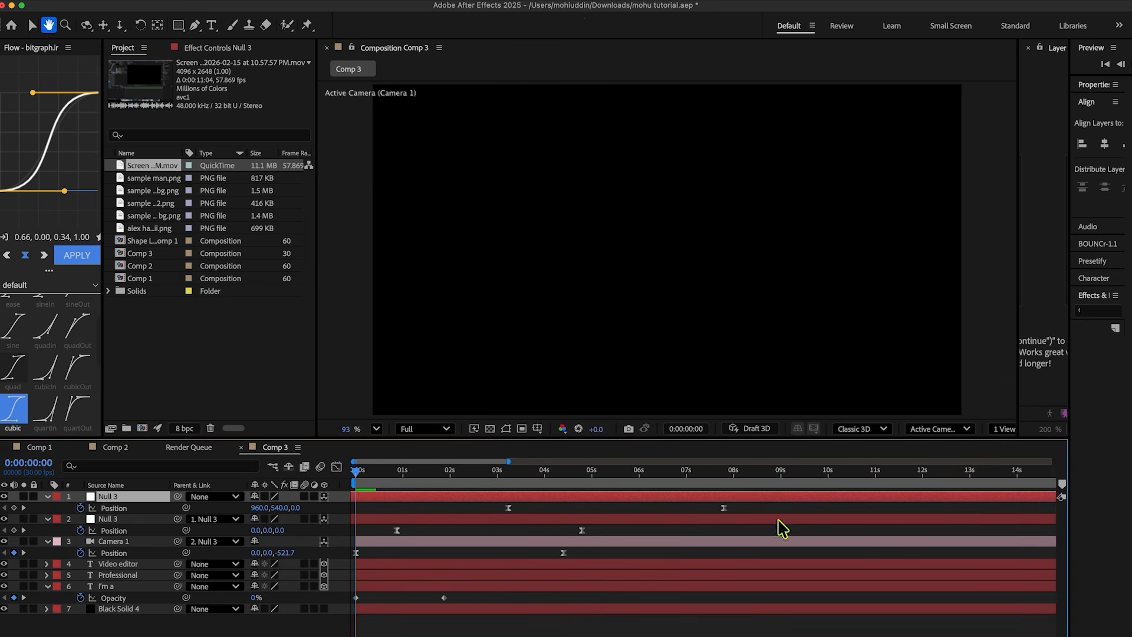
Move the top null's last Position keyframe to about 7 seconds and preview the faster move
drag(725, 508, 693, 521)
key(space)
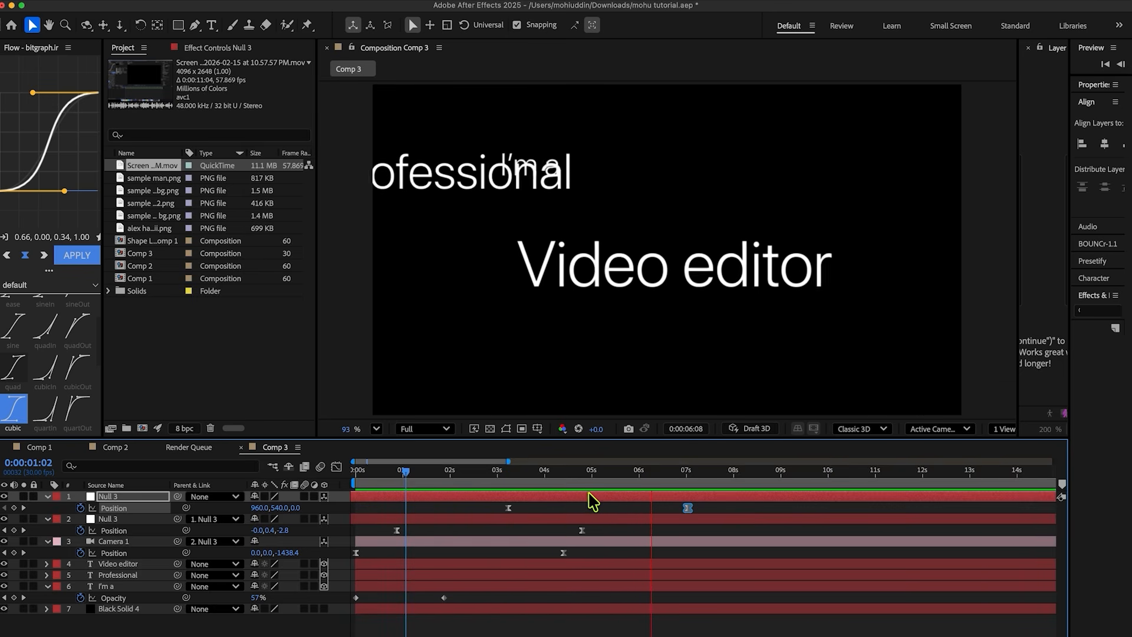
key(space)
key(space)
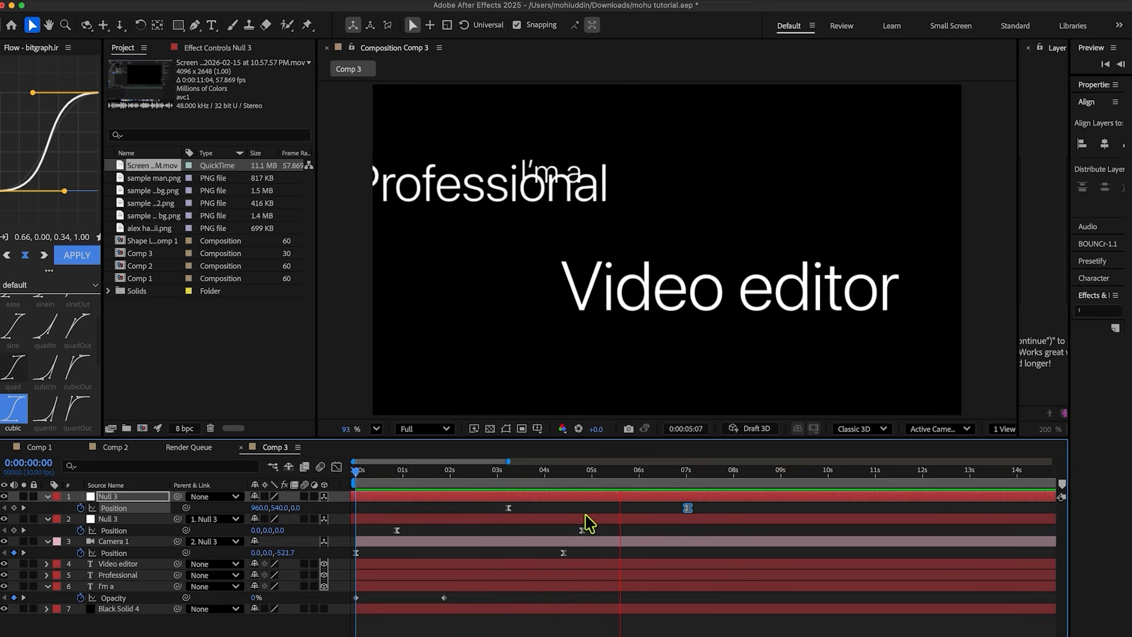
Replay the animation from the start to examine the timing of the moves between the text layers
key(space)
key(space)
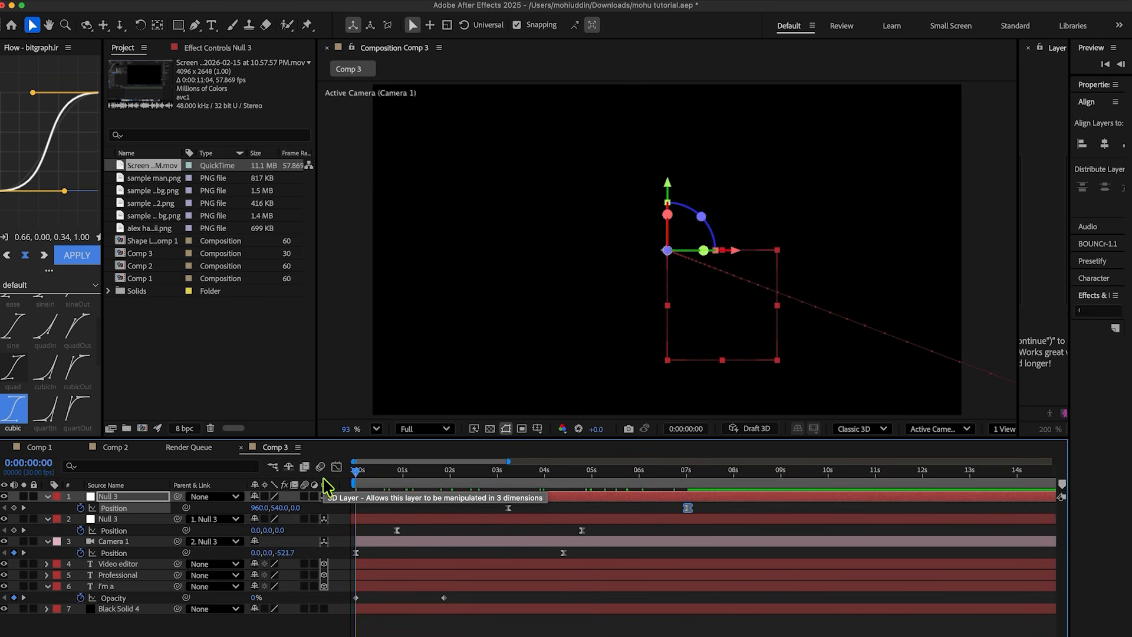
key(space)
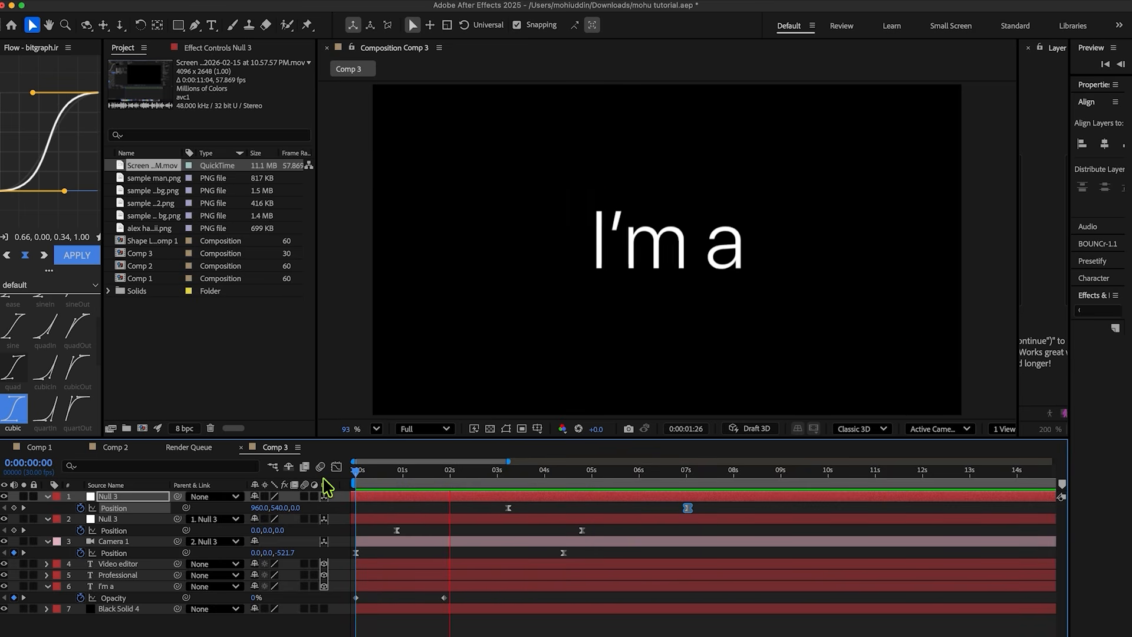
key(space)
key(space)
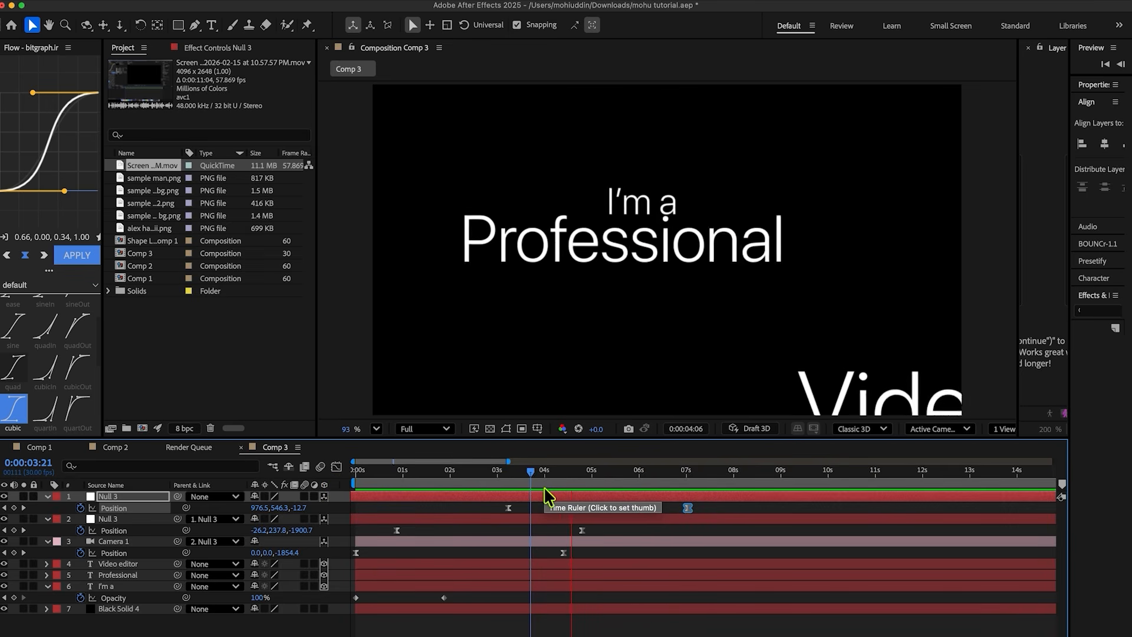
drag(598, 482, 213, 477)
key(space)
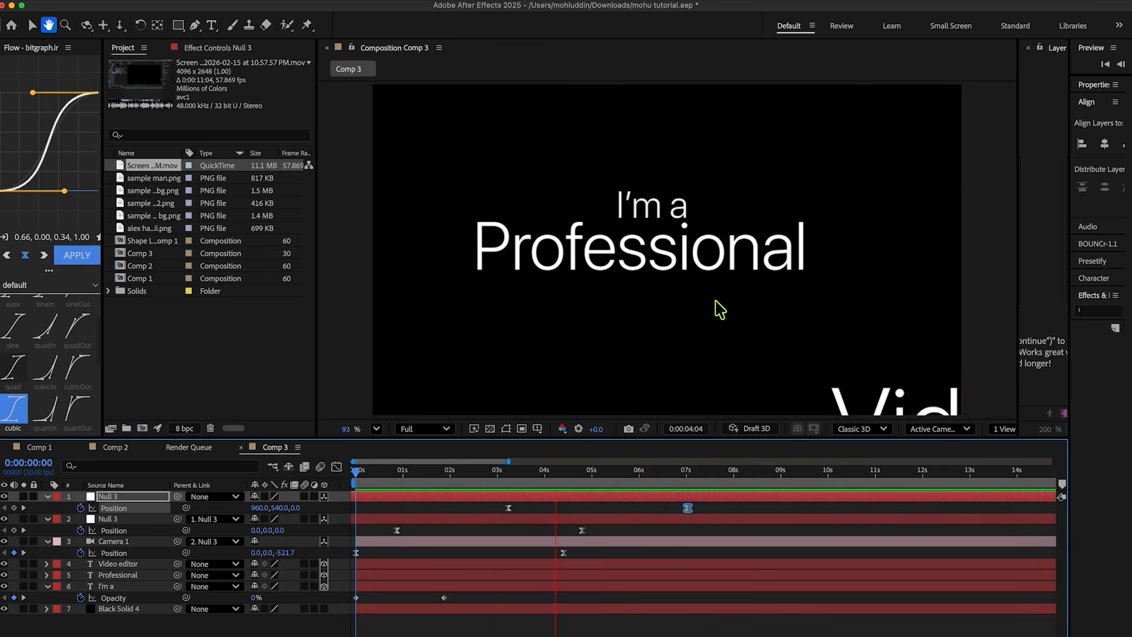
key(space)
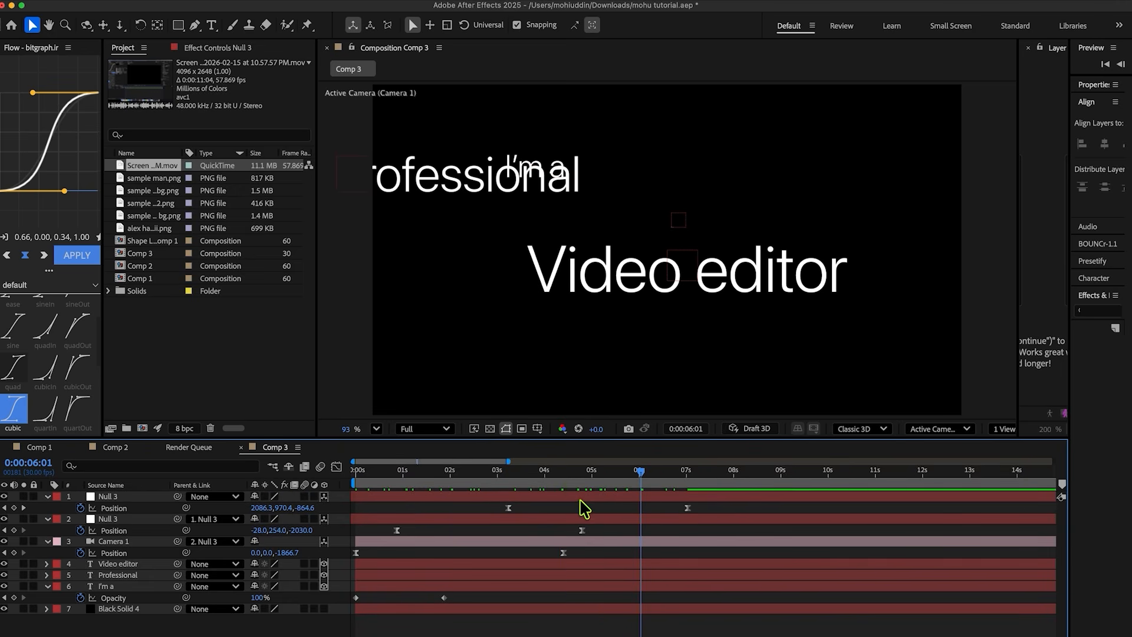
Shift the top null layer slightly later in time and preview the animation from the start up to 0:00:07:00
drag(561, 472, 411, 494)
mouse_move(529, 495)
mouse_down()
mouse_move(514, 495)
mouse_move(538, 504)
mouse_up()
key(space)
drag(531, 474, 268, 477)
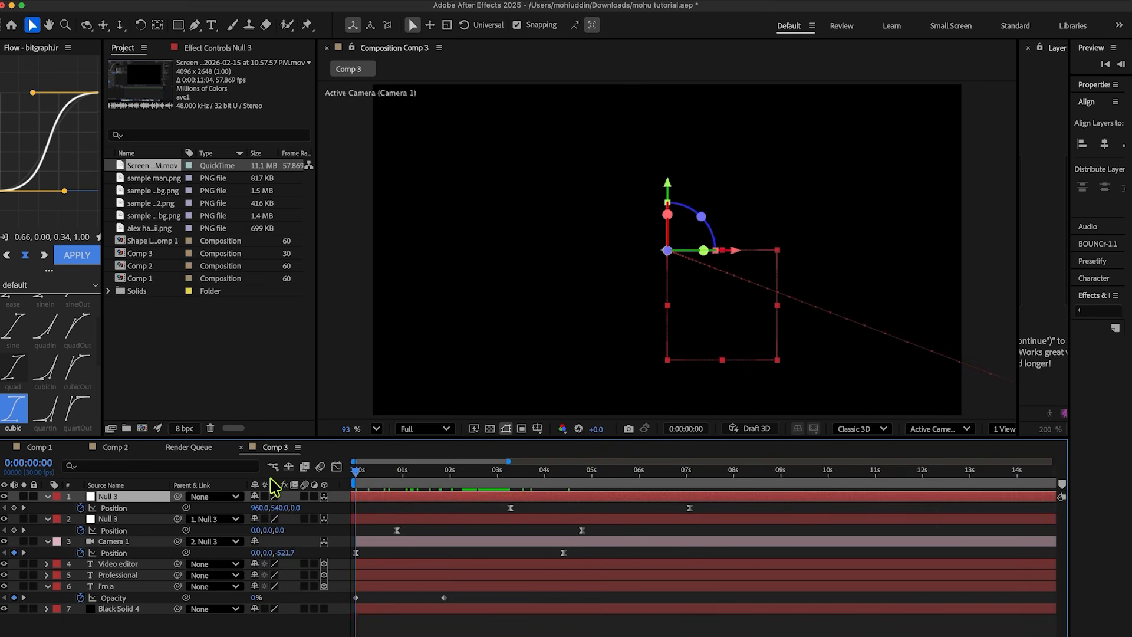
key(space)
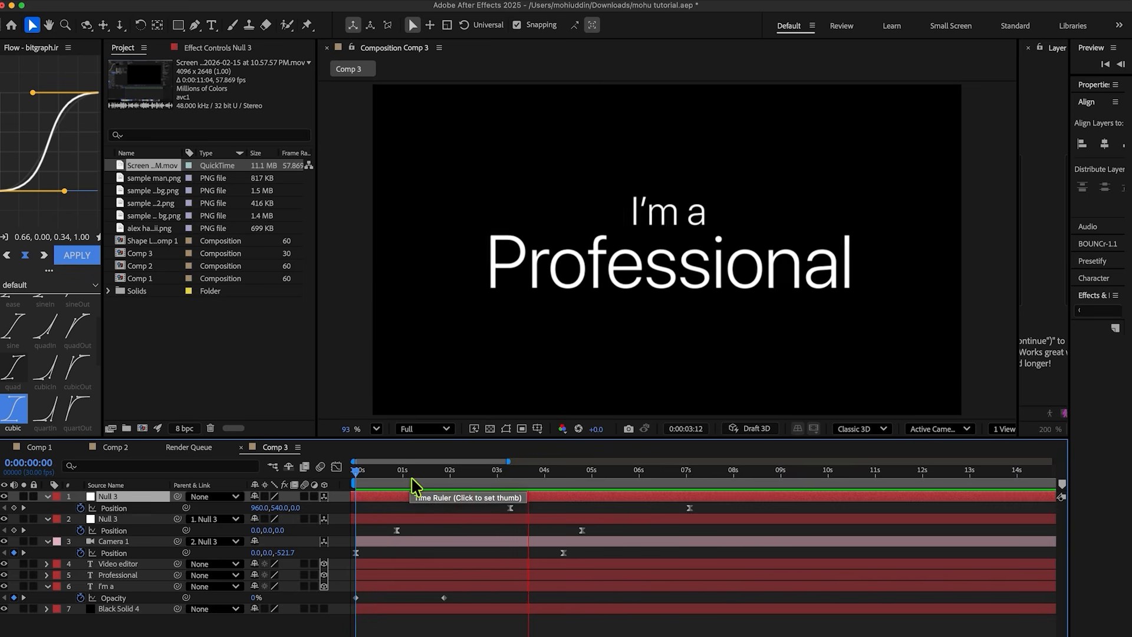
key(space)
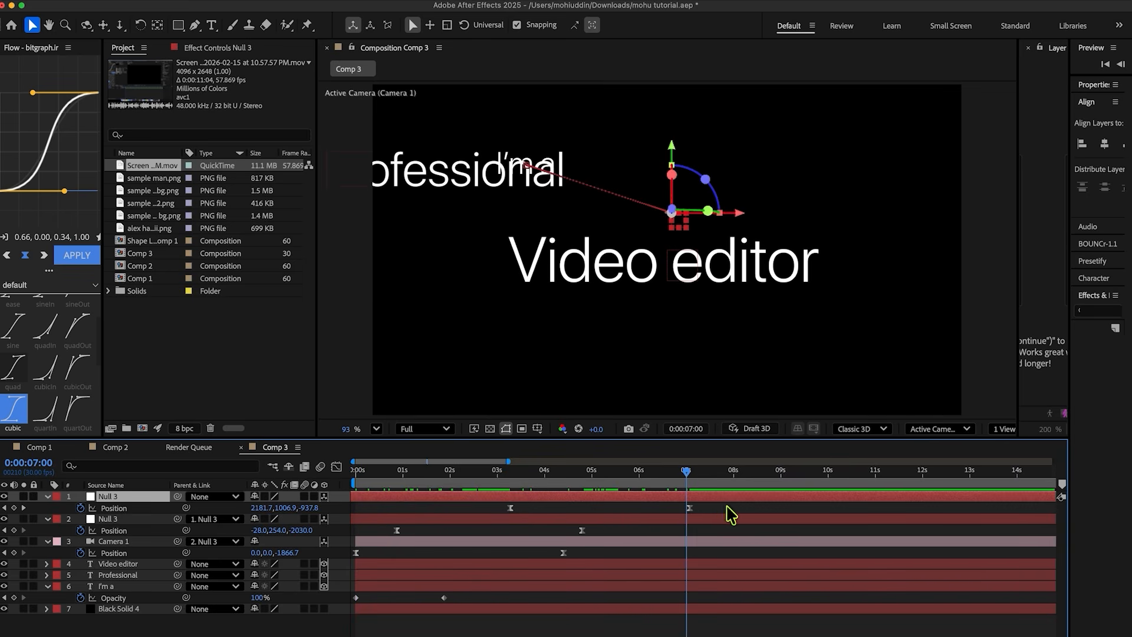
Duplicate the top null, delete the copy's last Position keyframe, and slide the copy so its remaining keyframe sits at about 6.3 seconds
key(super+d)
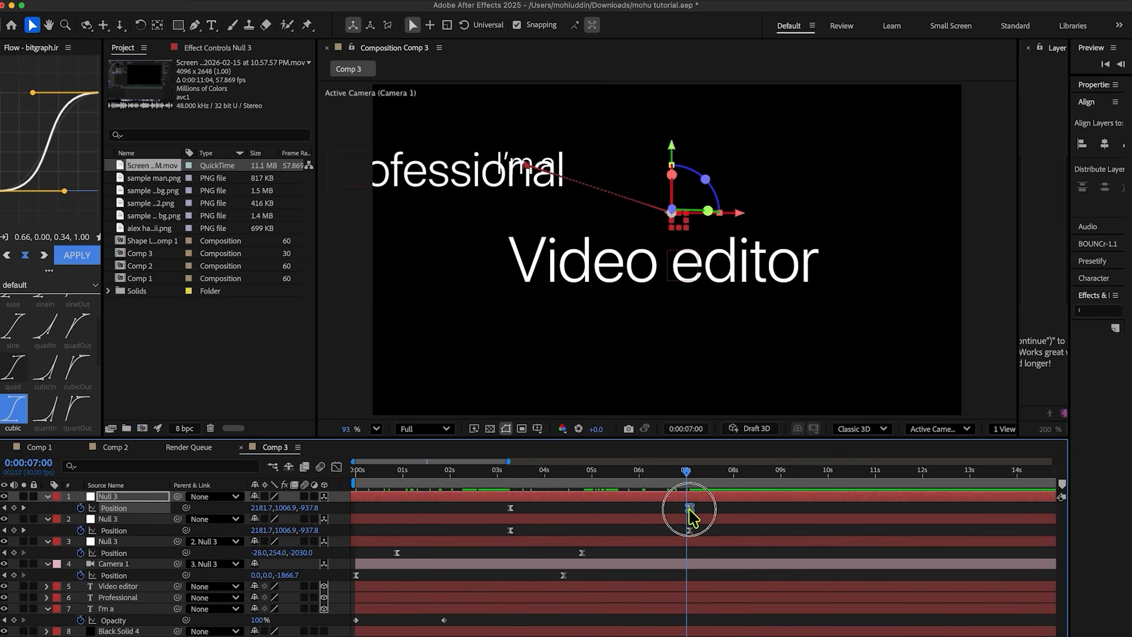
key(Delete)
drag(528, 499, 665, 498)
Duplicate the "Video editor" text below the original, change the copy to "Follow for more", and center its anchor point
click(605, 276)
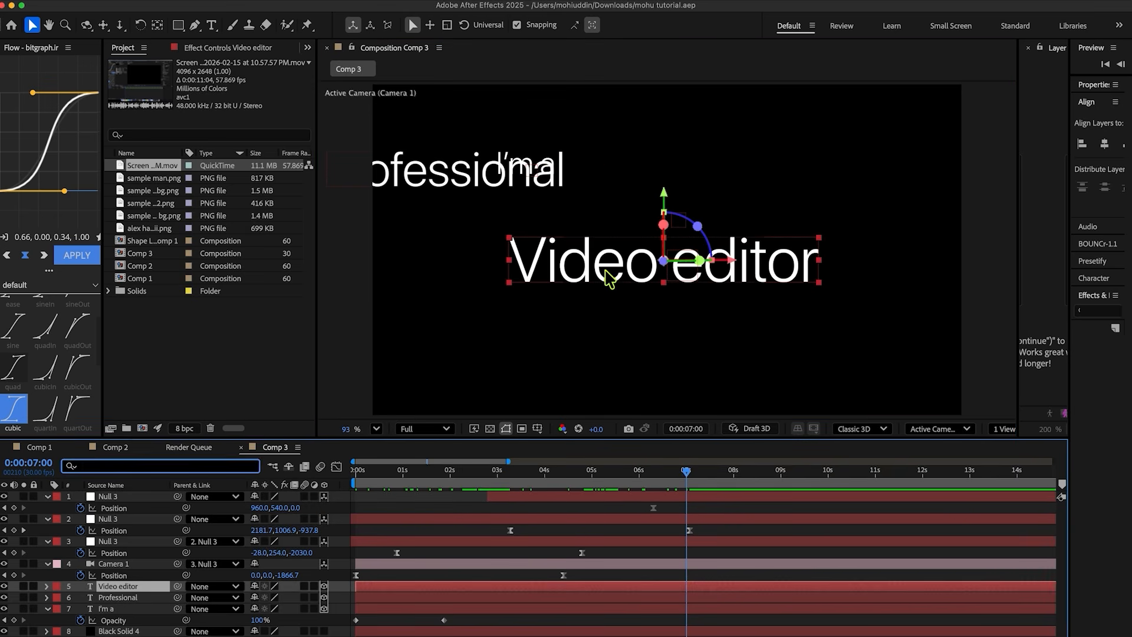
key(super+d)
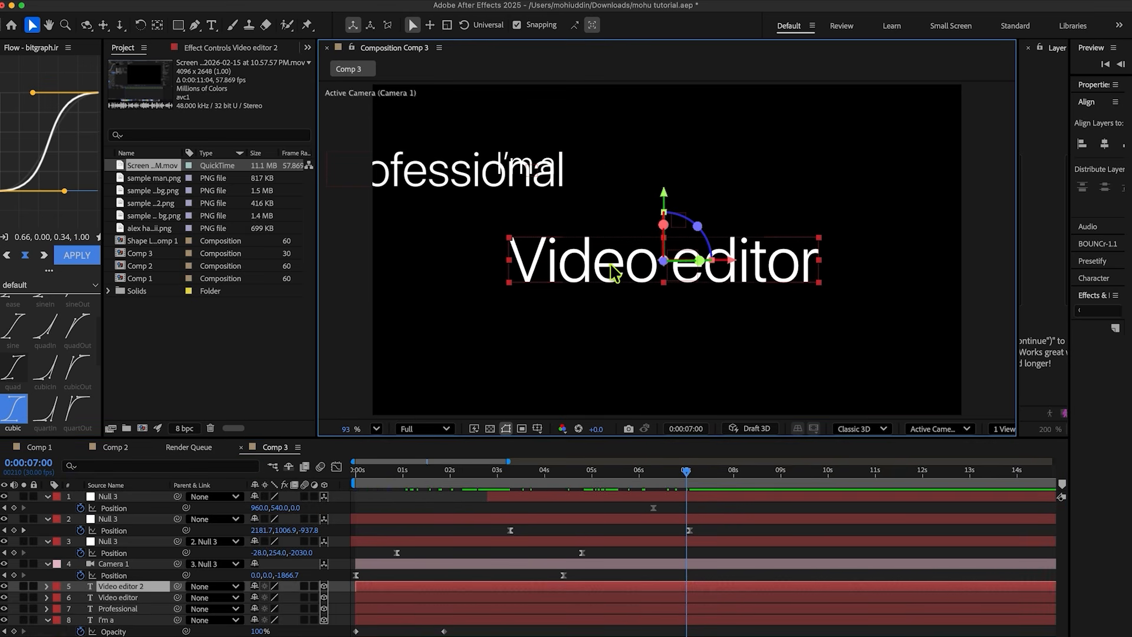
drag(605, 276, 605, 323)
double_click(605, 323)
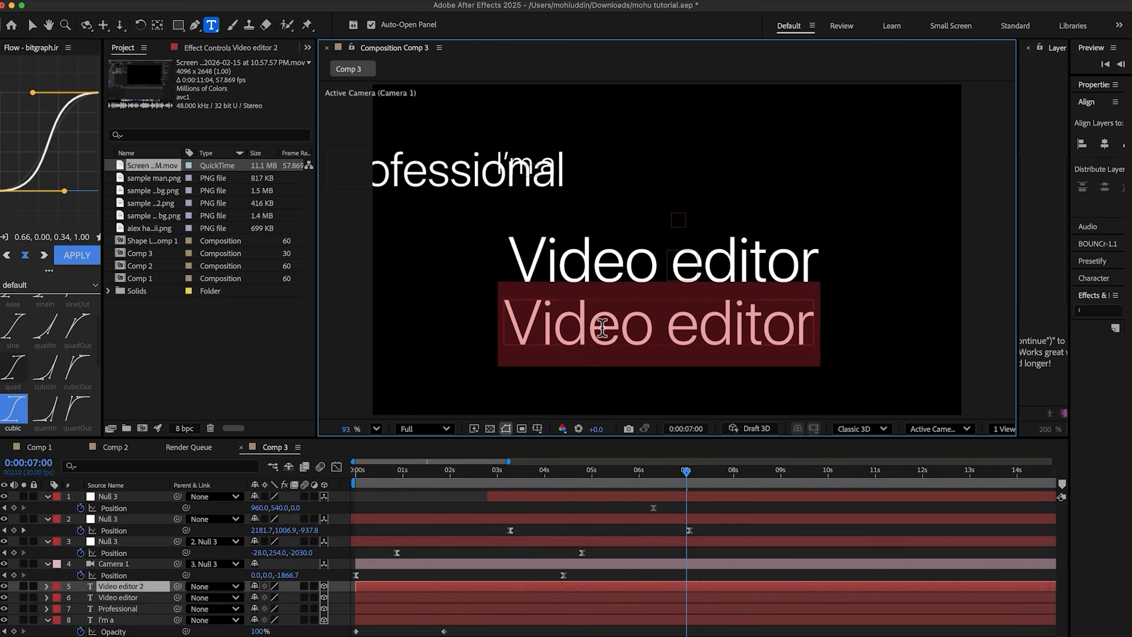
text(Follow for more)
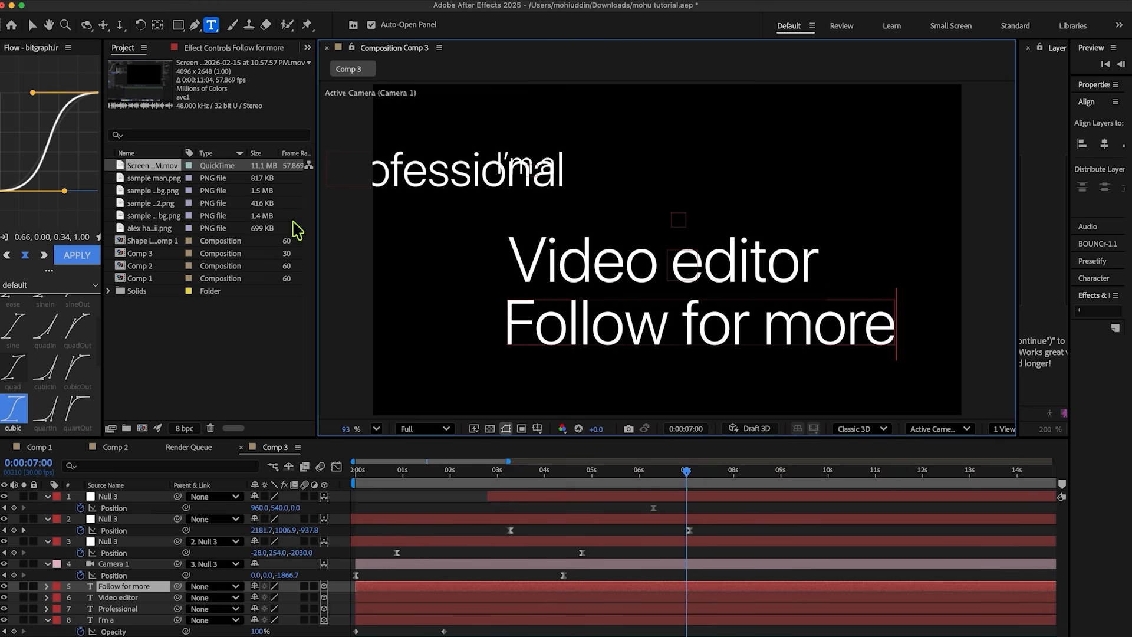
click(157, 25)
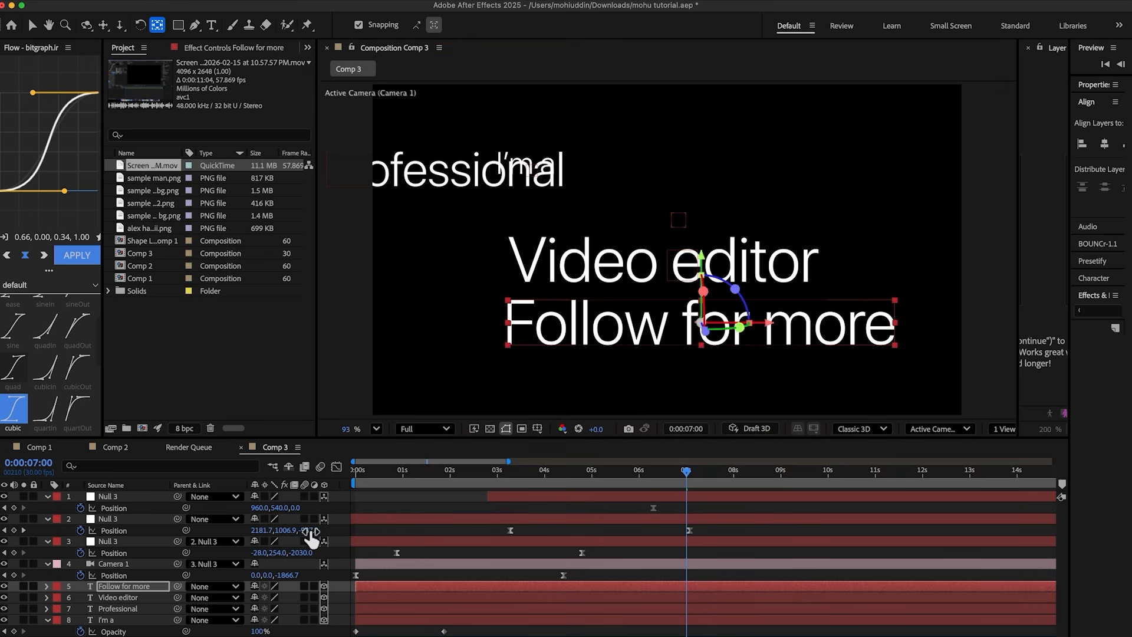
Using 2 Views with a Top view, push "Follow for more" back from the camera and raise it above "Video editor"
click(1004, 429)
click(1013, 466)
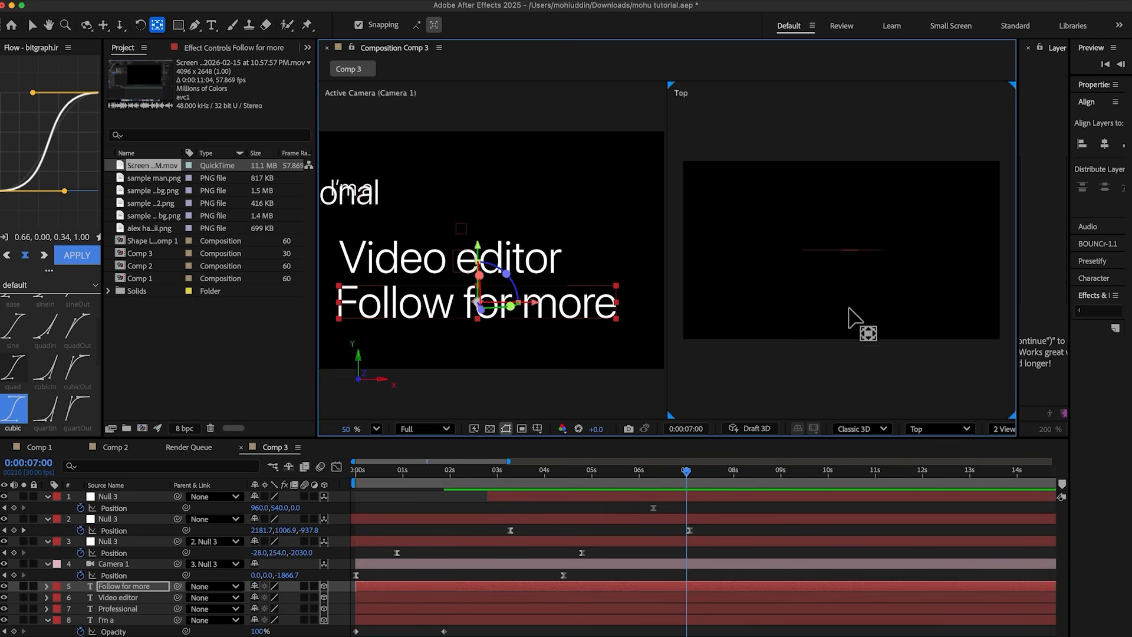
scroll(843, 384, down, 2)
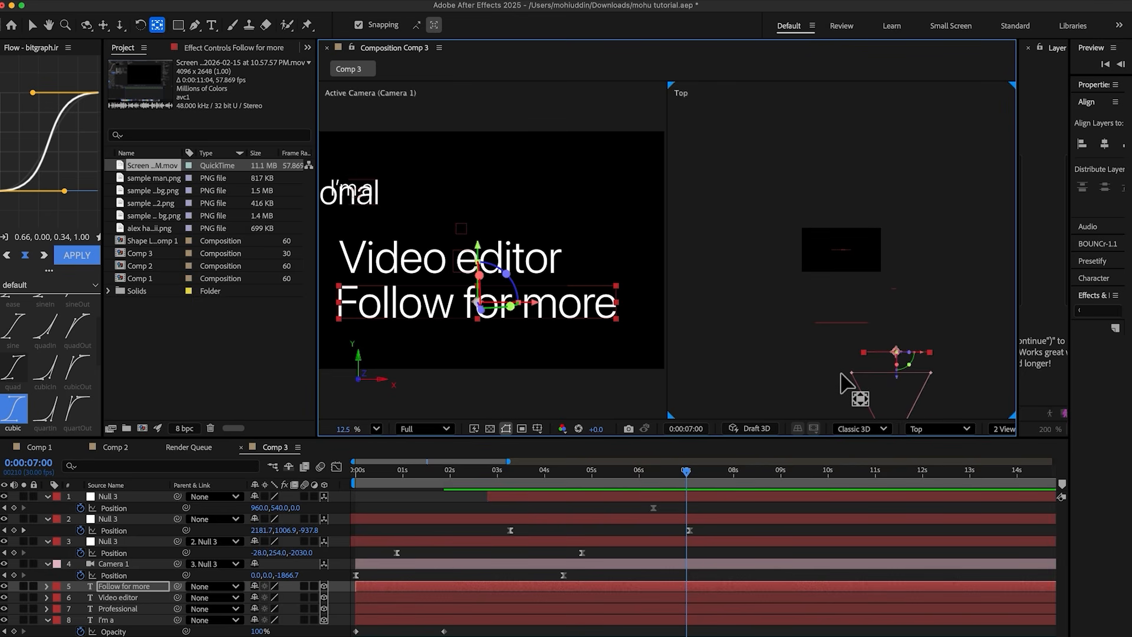
key(v)
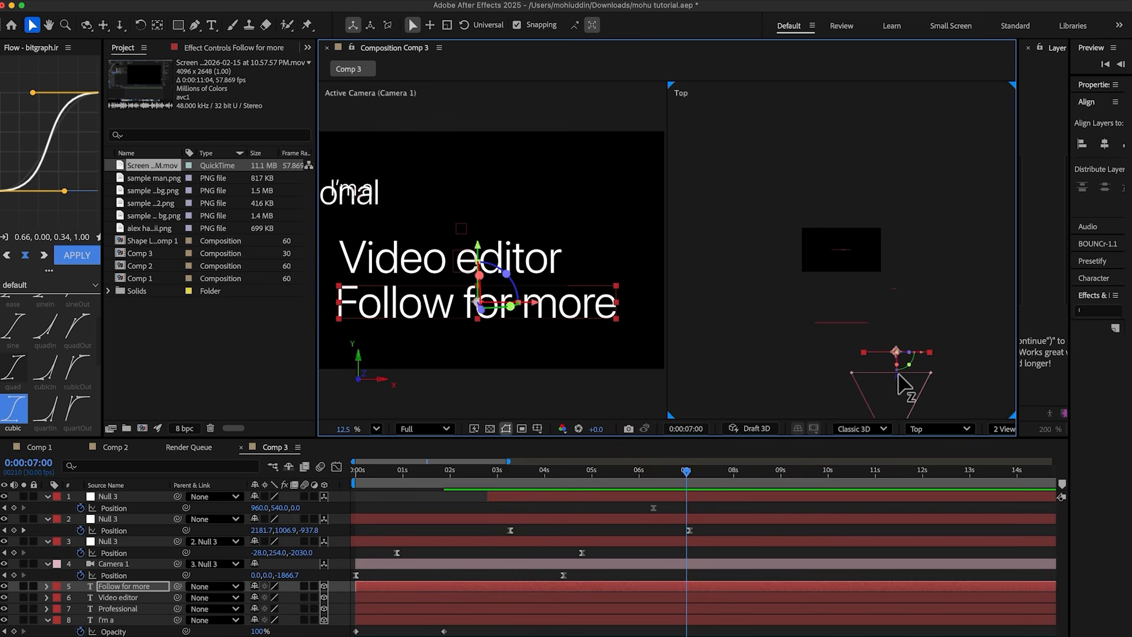
drag(903, 386, 901, 279)
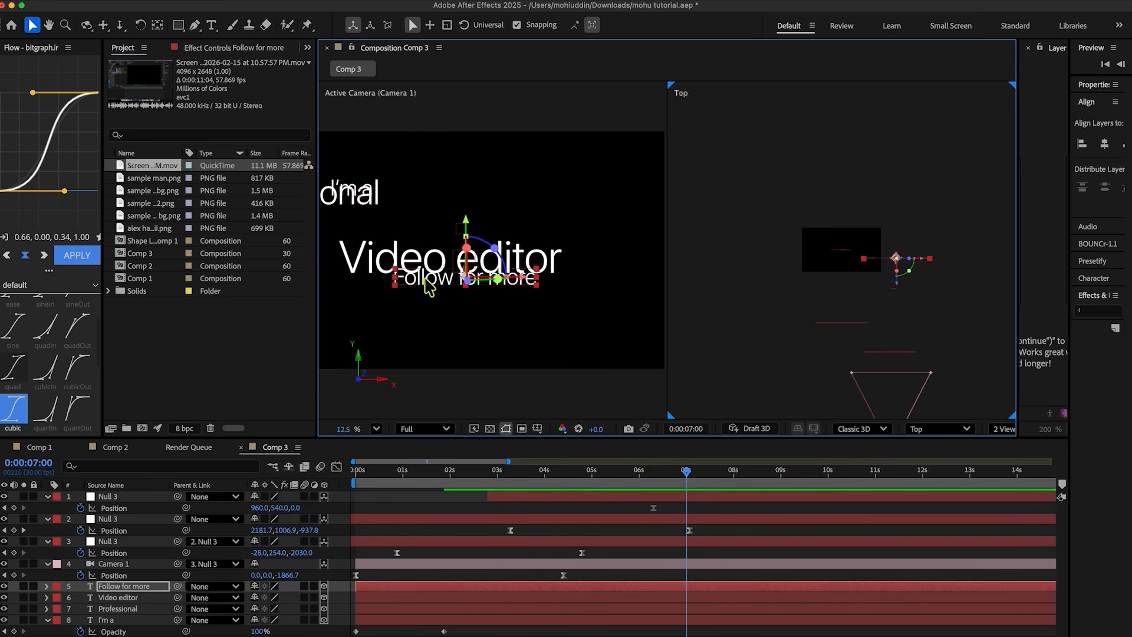
drag(426, 278, 431, 239)
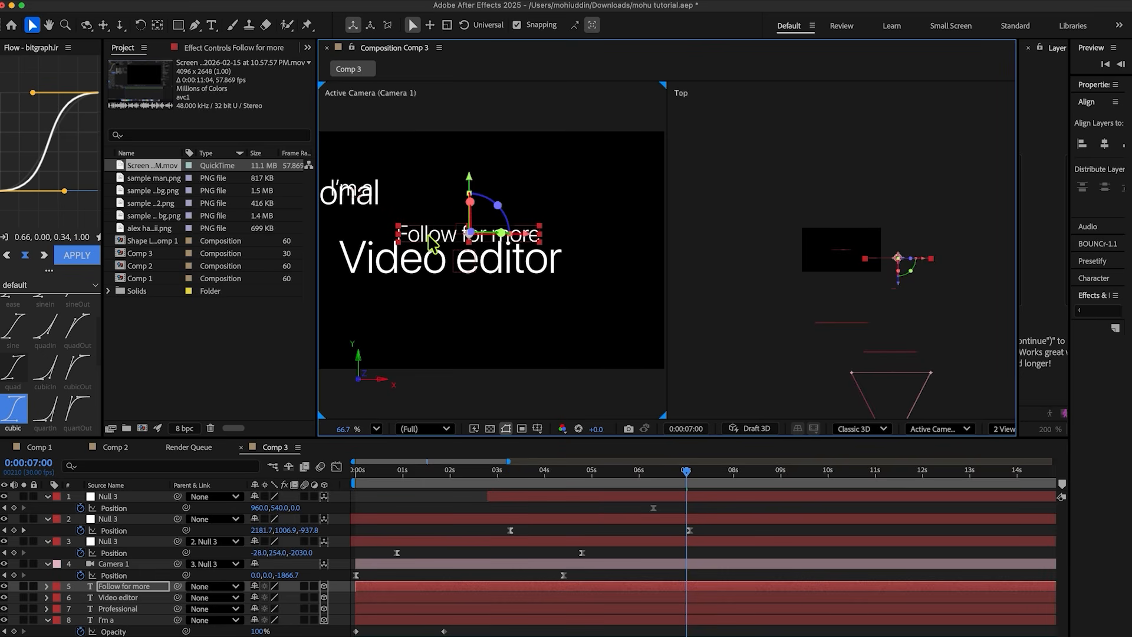
Save the project and return the composition viewer to 1 View, with the magnification fitted to the panel
key(super+s)
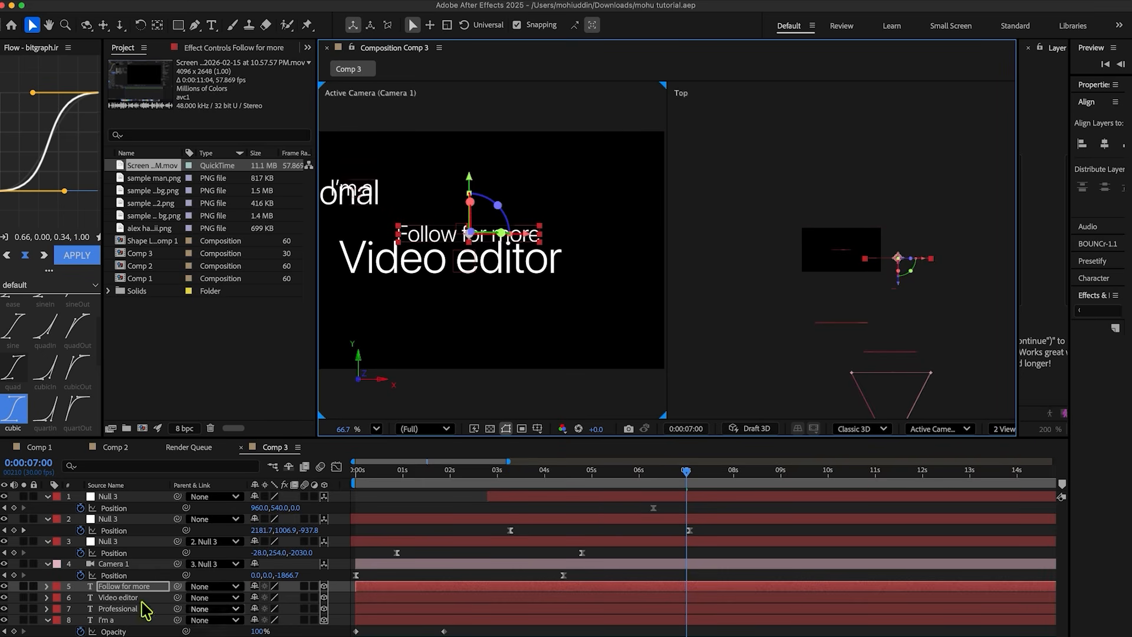
click(116, 598)
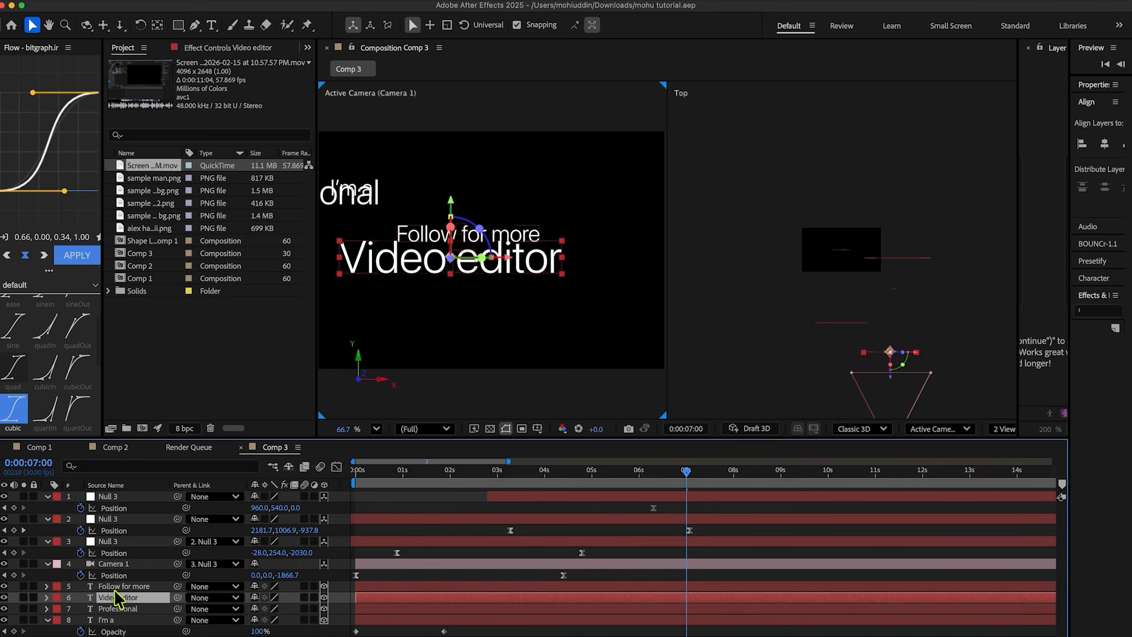
click(120, 587)
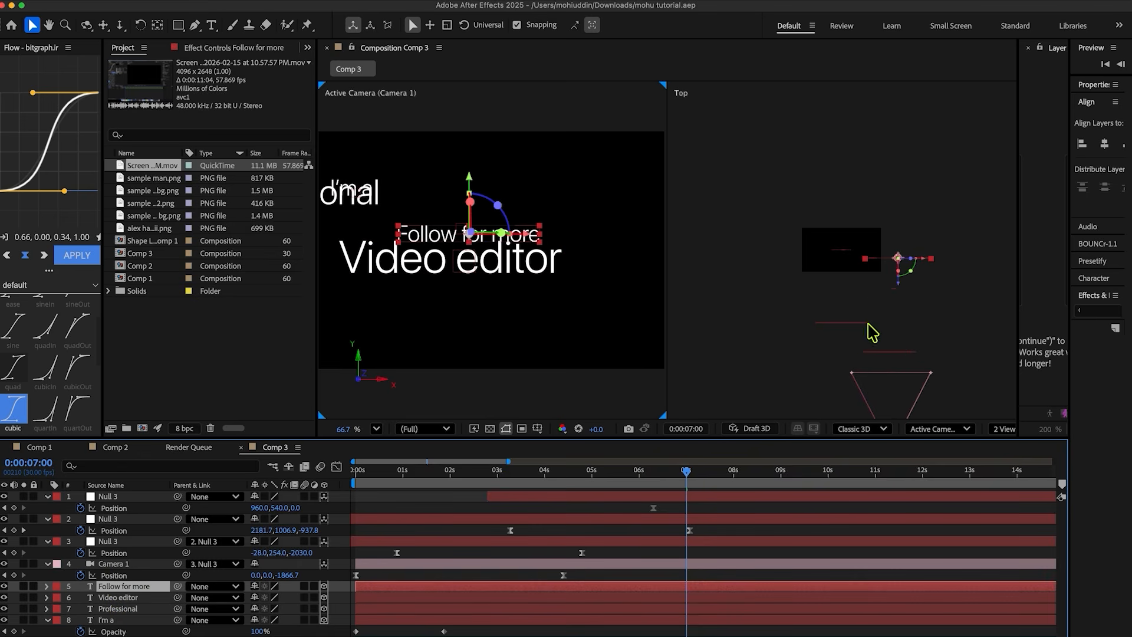
click(1004, 429)
click(1017, 451)
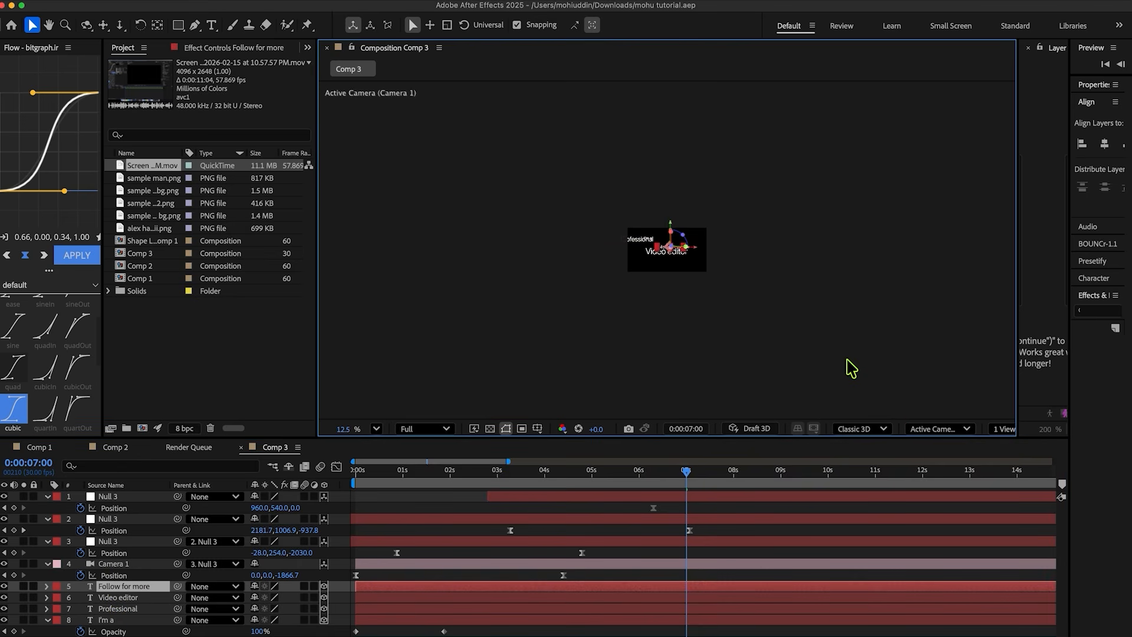
click(376, 428)
click(398, 179)
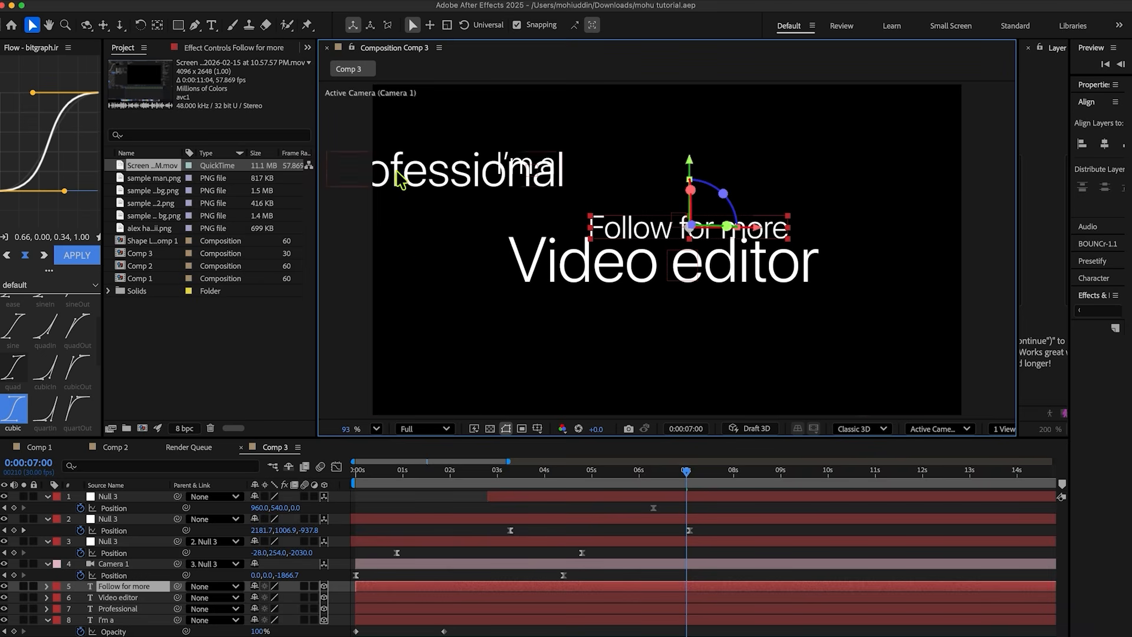
Set the scale of the "Follow for more" text to 24% and save the project
key(s)
mouse_move(263, 597)
mouse_down()
mouse_move(246, 607)
mouse_move(253, 602)
mouse_up()
key(super+s)
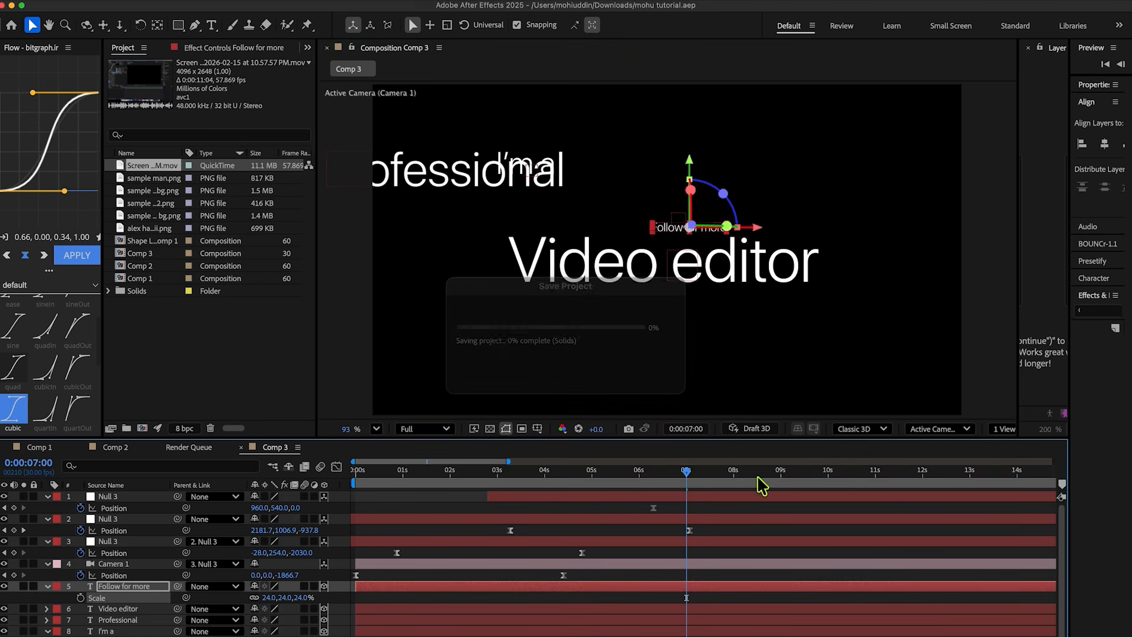
Move the current time past 0:00:08:00 and parent the second null layer to the top null layer
click(686, 506)
drag(711, 490, 764, 493)
click(763, 498)
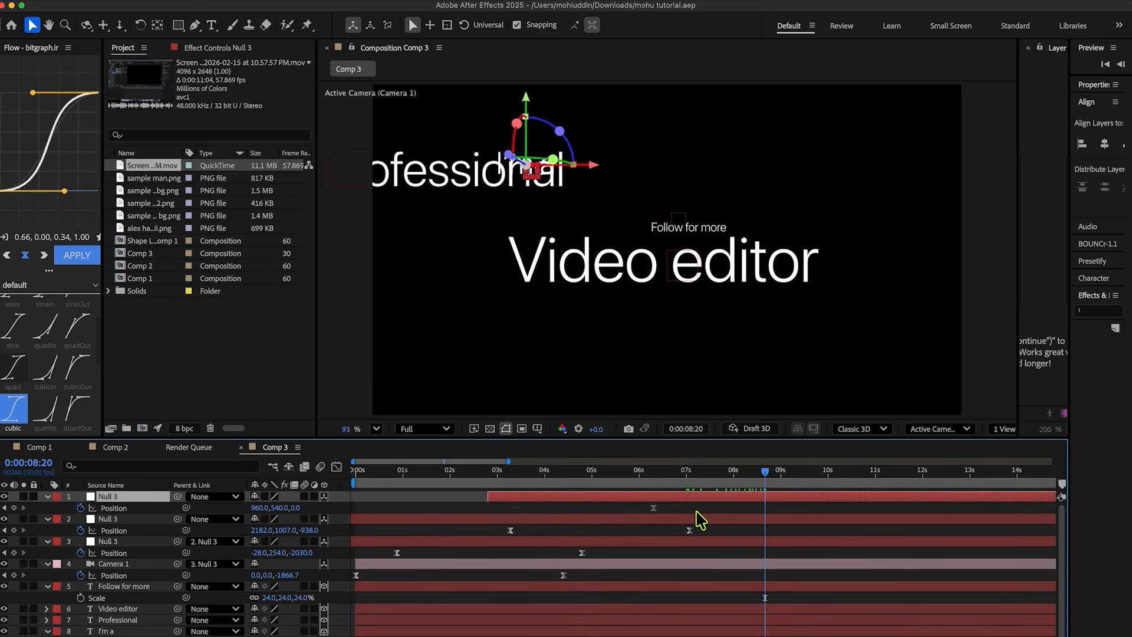
click(138, 520)
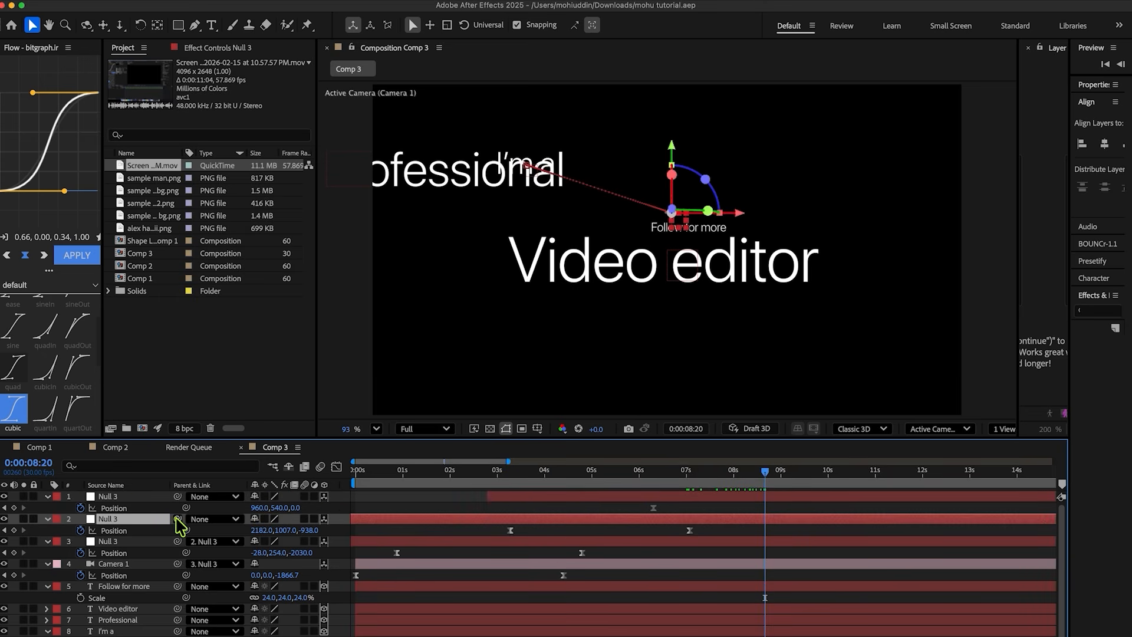
drag(178, 520, 139, 496)
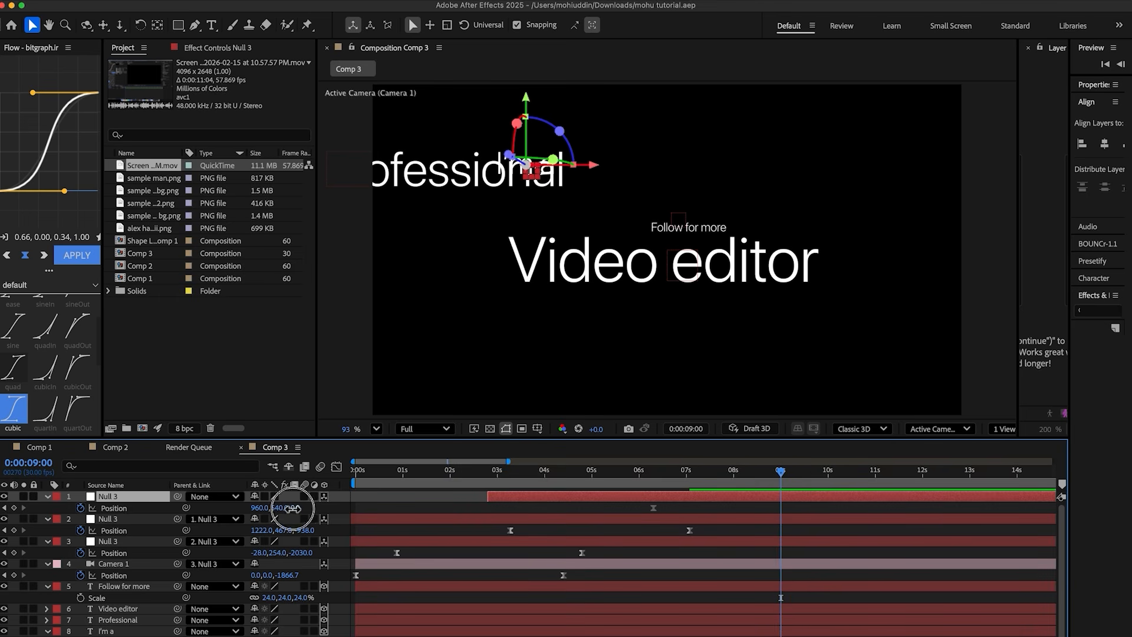
At 0:00:09:00, keyframe the top null's Position at about 789, 540, 2103 to push the camera toward "Follow for more"
drag(293, 508, 822, 533)
drag(260, 509, 561, 505)
key(super+z)
drag(302, 510, 445, 519)
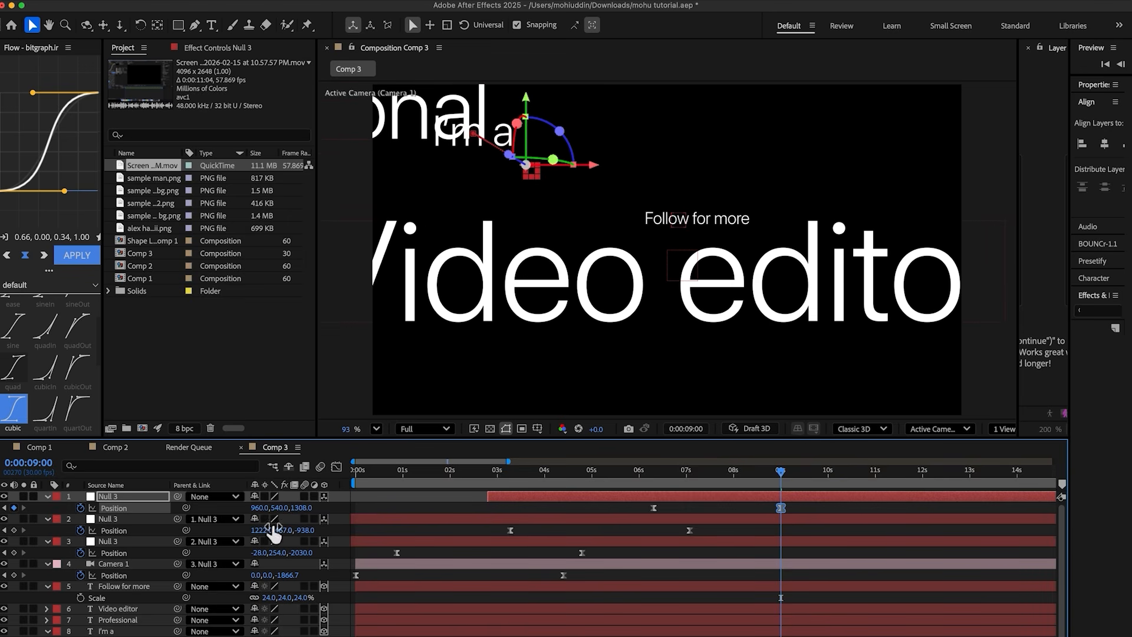
drag(264, 517, 177, 538)
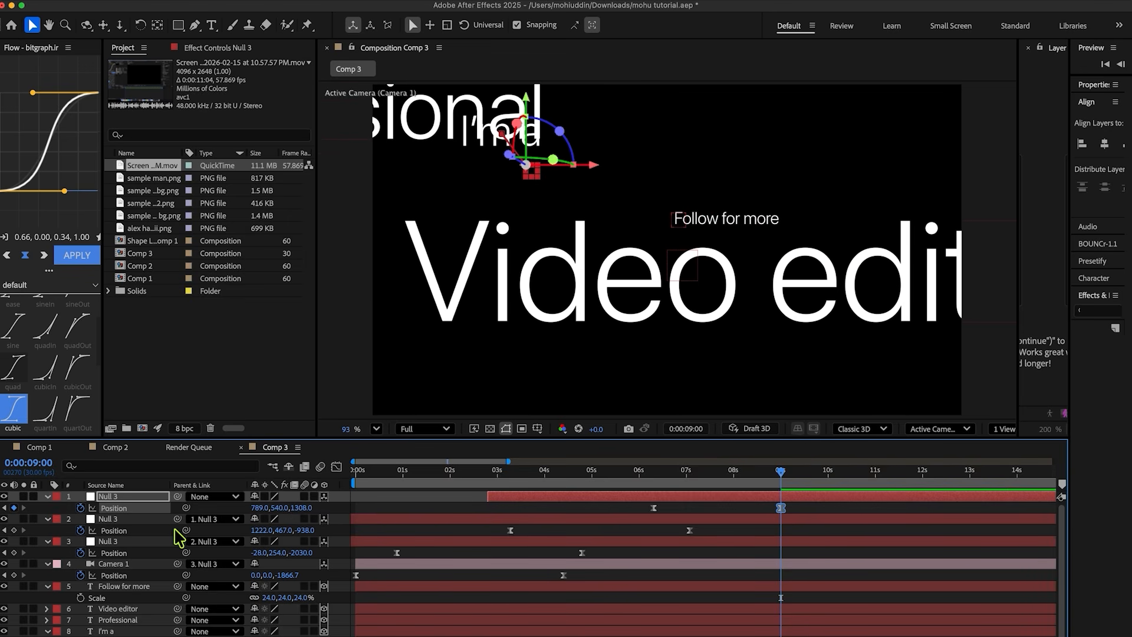
drag(302, 517, 776, 509)
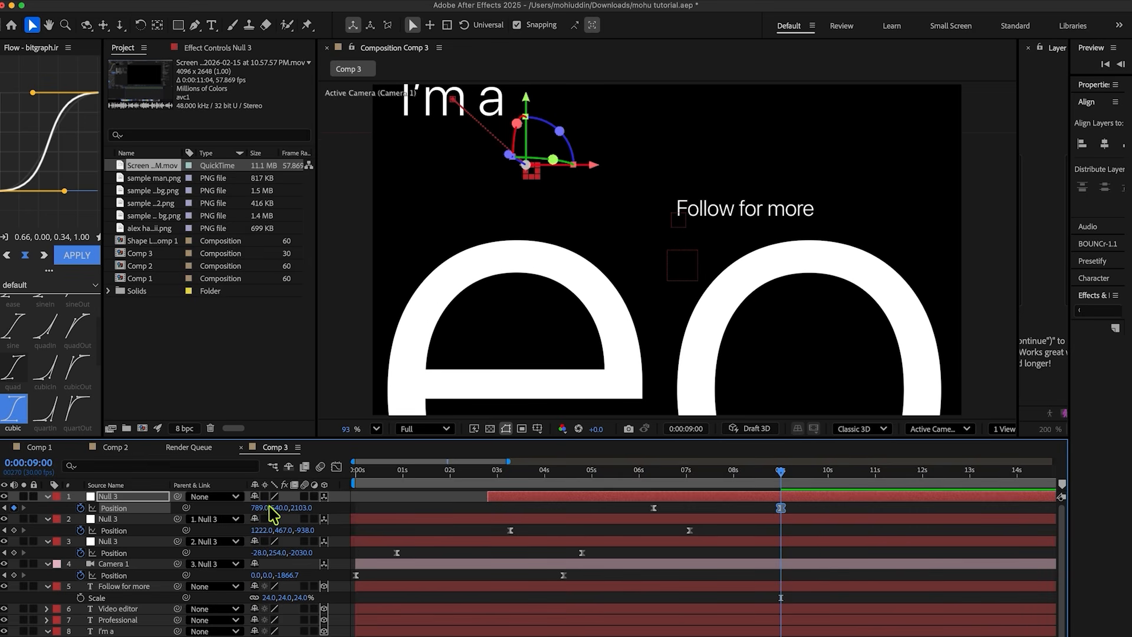
Refine the top null's Position at 0:00:09:00 to 1148, 378, 3345 to frame "Follow for more" centrally, saving along the way
drag(272, 515, 656, 512)
key(super+s)
key(super+s)
drag(284, 511, 157, 599)
drag(272, 514, 579, 518)
key(super+s)
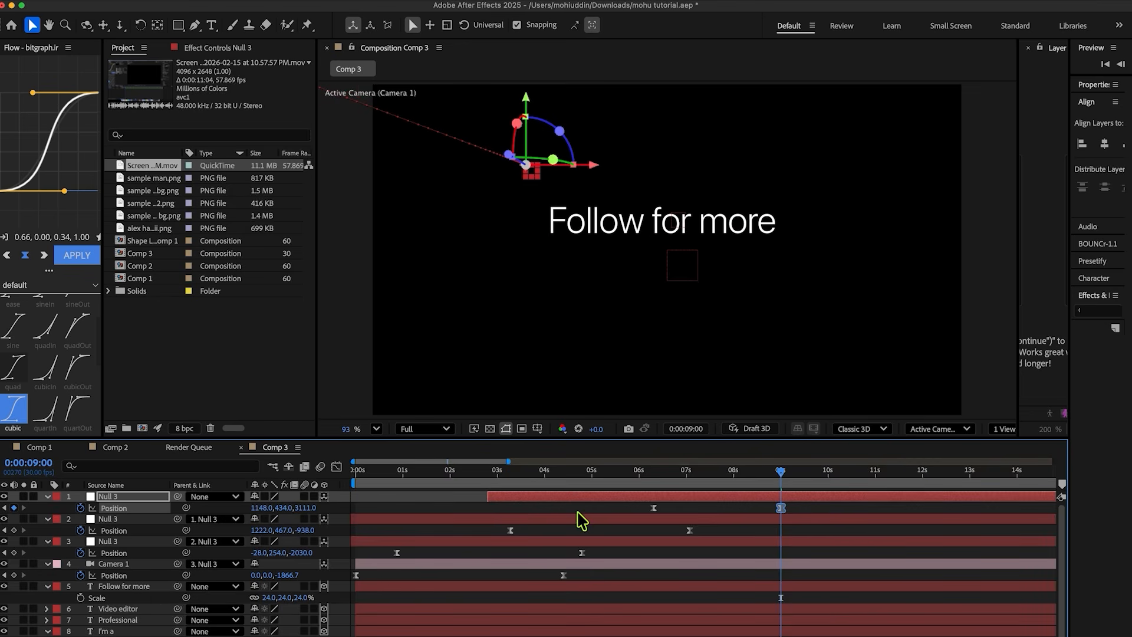
key(super+s)
drag(282, 508, 202, 548)
key(super+s)
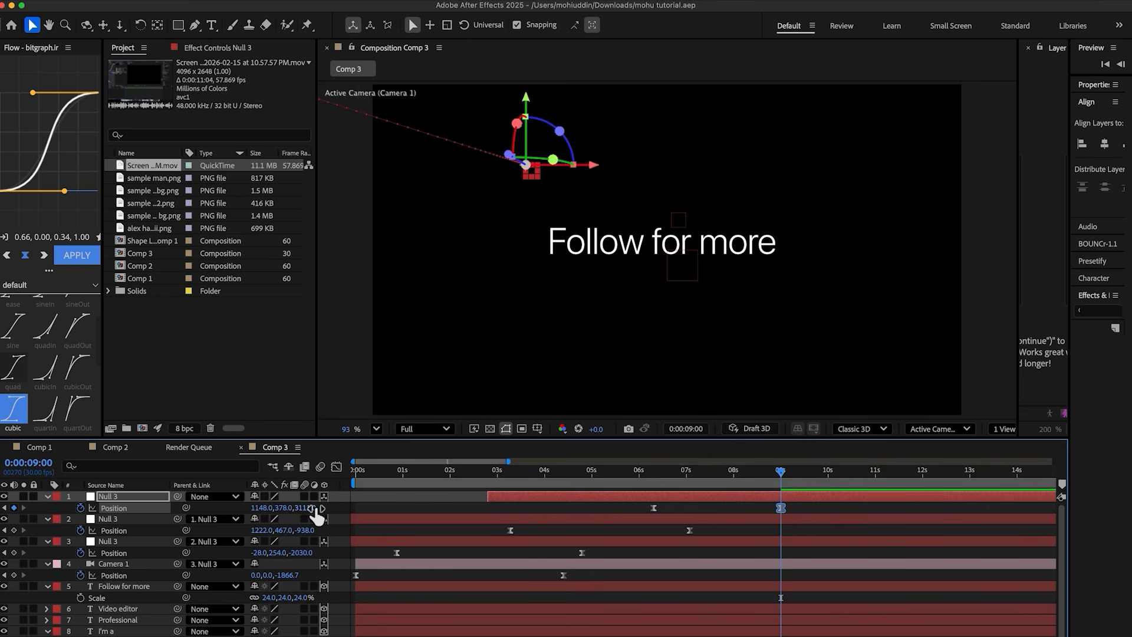
drag(304, 508, 561, 531)
Apply the cubic ease curve 0.66, 0.00, 0.34, 1.00 to both Position keyframes of the top null
drag(793, 504, 645, 523)
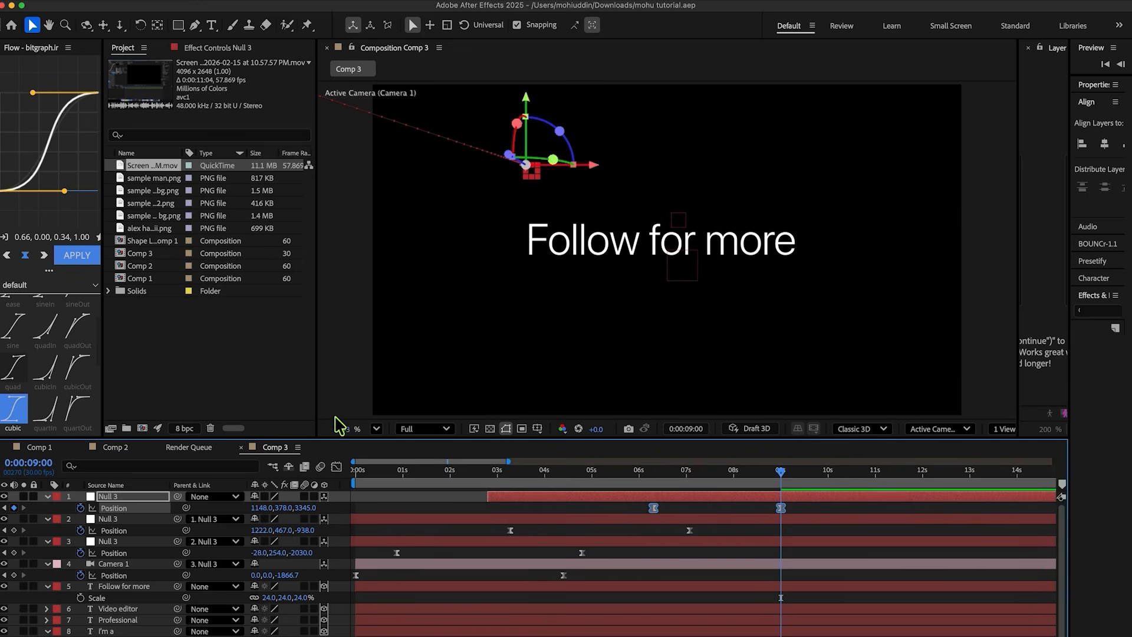
click(75, 259)
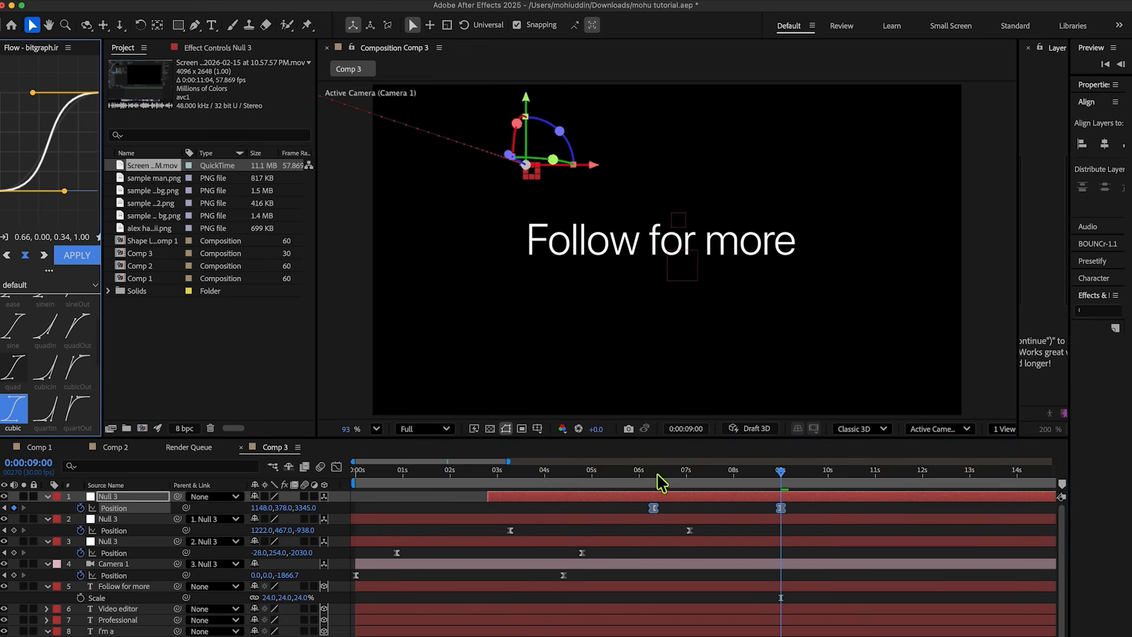
click(679, 506)
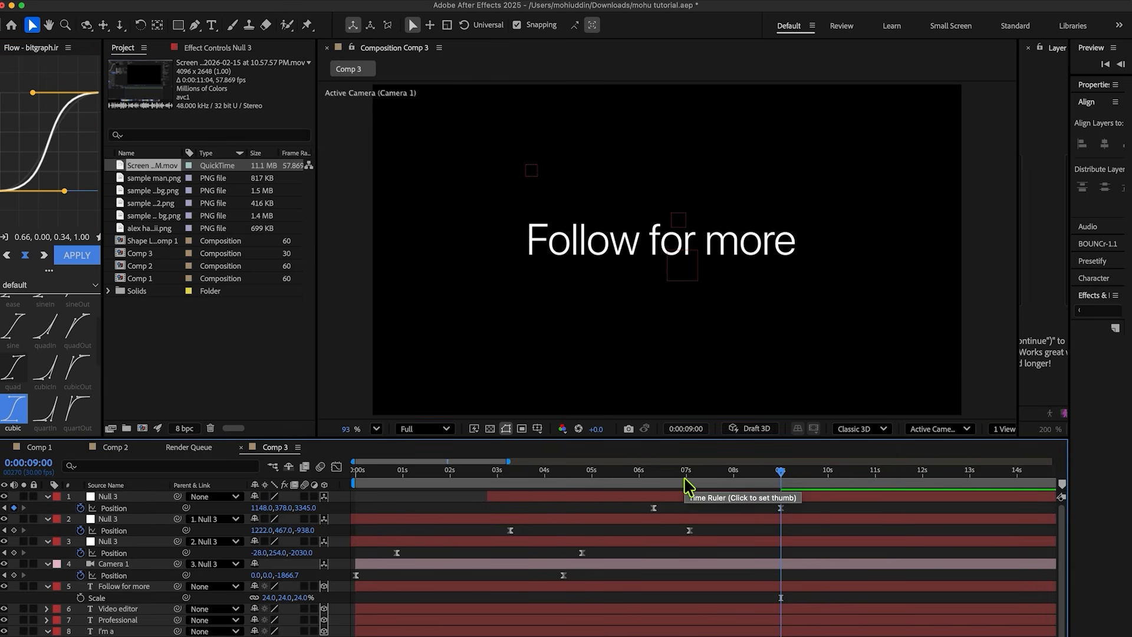
Preview the camera animation from the start through the move to "Follow for more", and return to the beginning
mouse_move(688, 487)
mouse_down()
mouse_move(582, 470)
mouse_move(353, 476)
mouse_up()
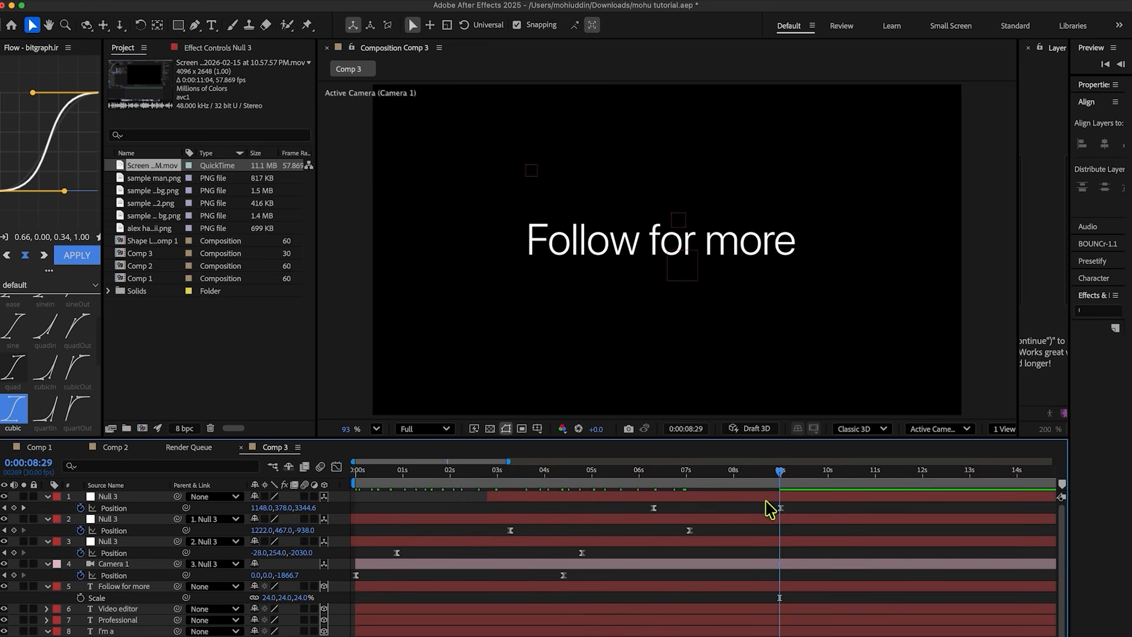
click(761, 483)
drag(761, 482, 310, 506)
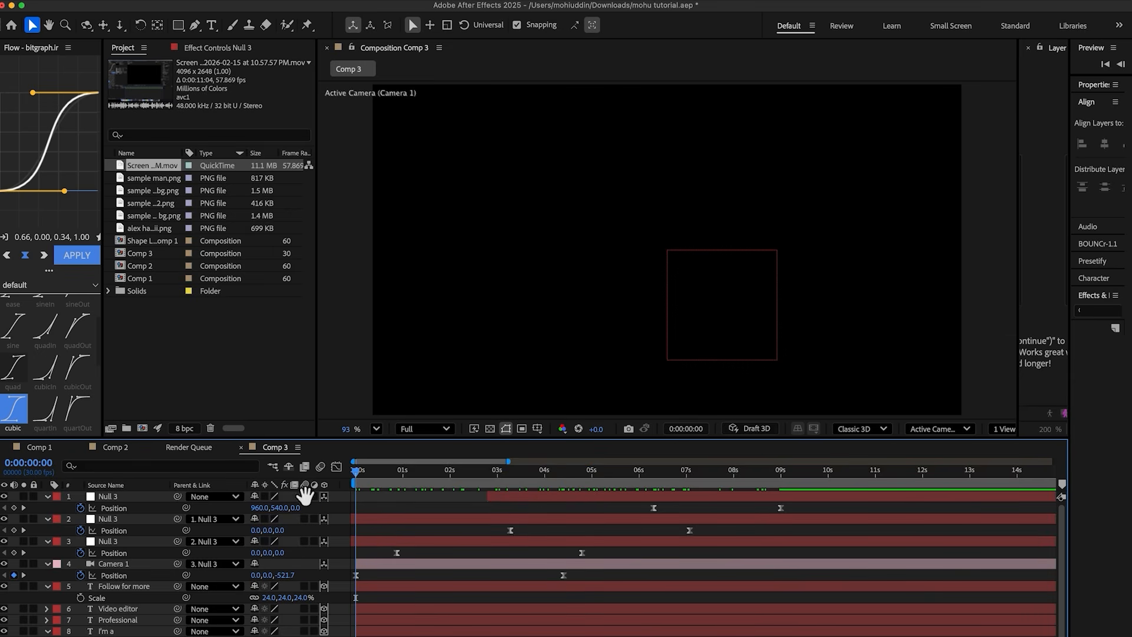
key(space)
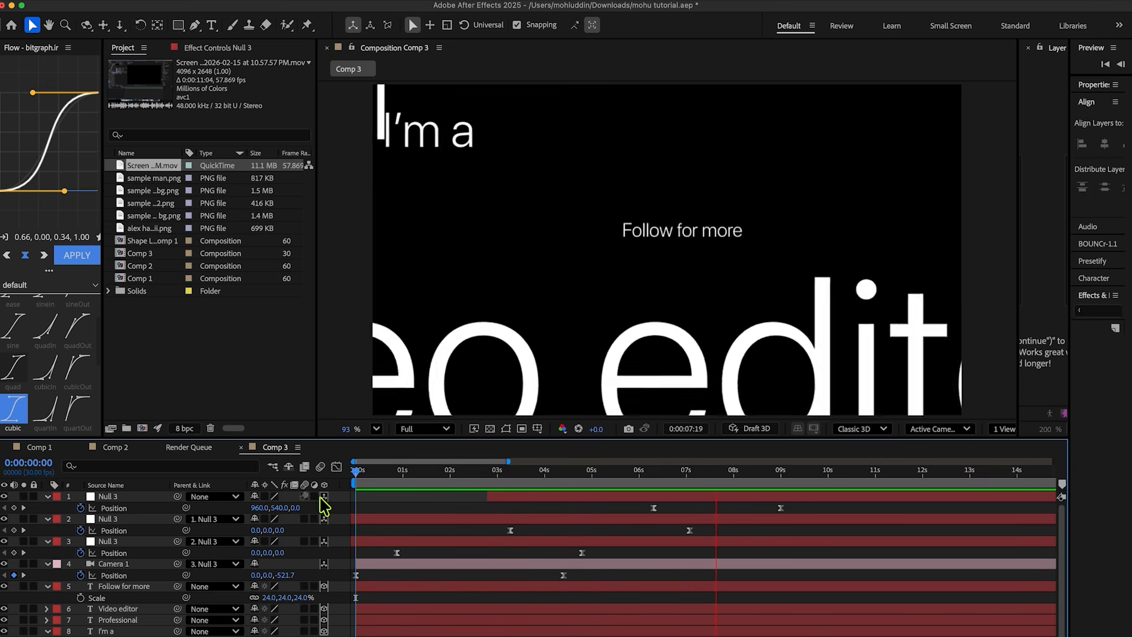
click(729, 503)
drag(721, 483, 319, 484)
key(space)
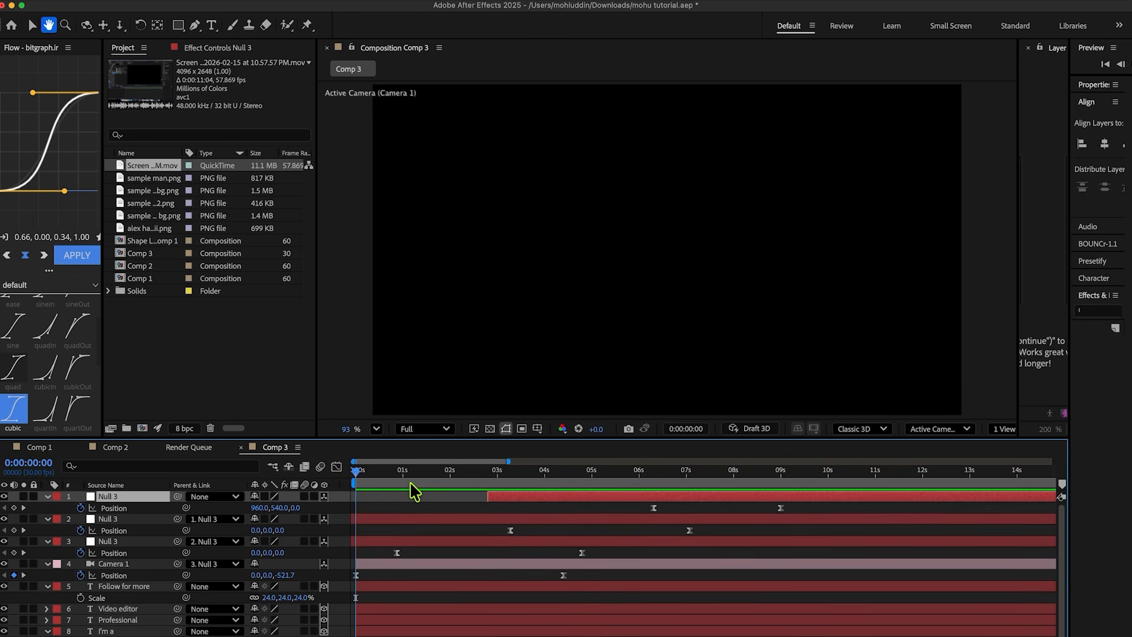
Replay the animation from the start, pausing at the "Video editor" framing before continuing to "Follow for more", and save the project
drag(412, 480, 333, 488)
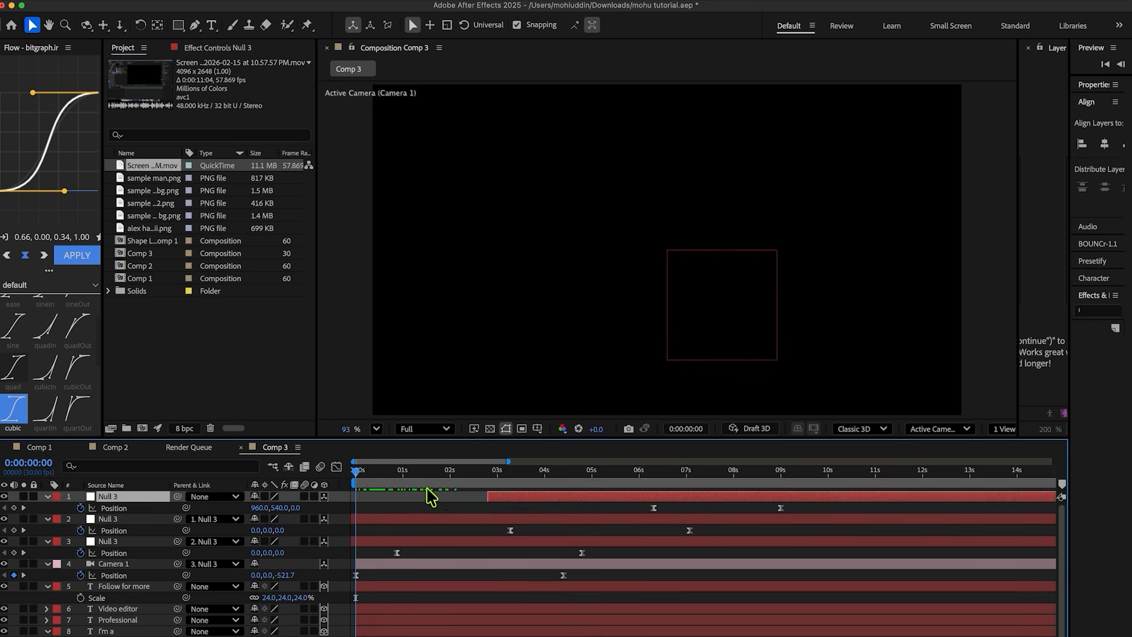
key(space)
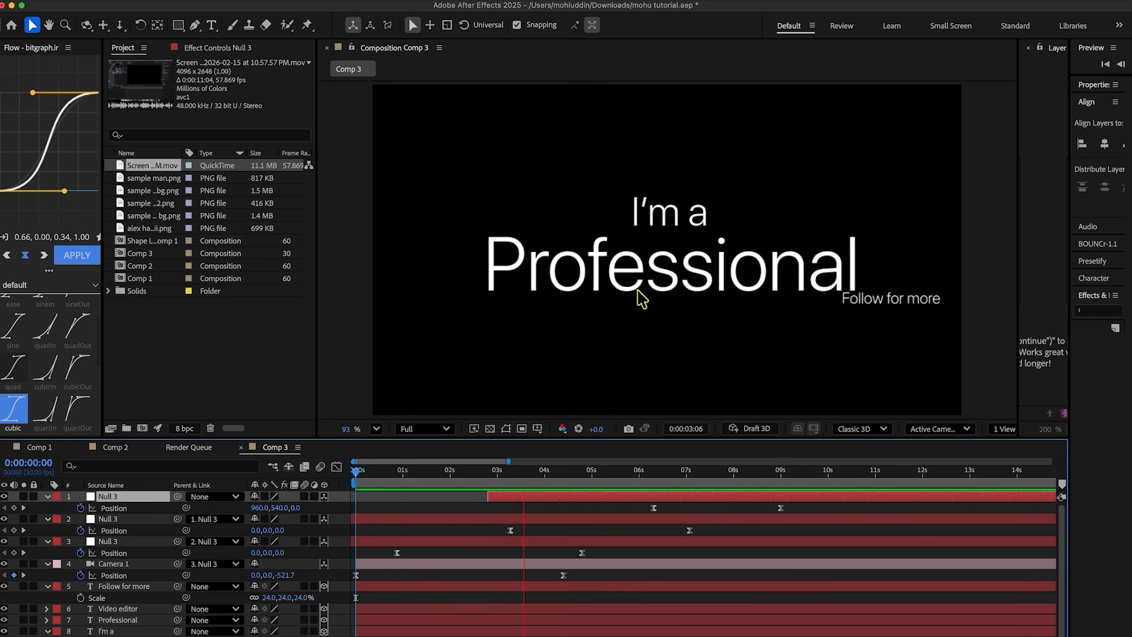
key(space)
key(space)
key(space)
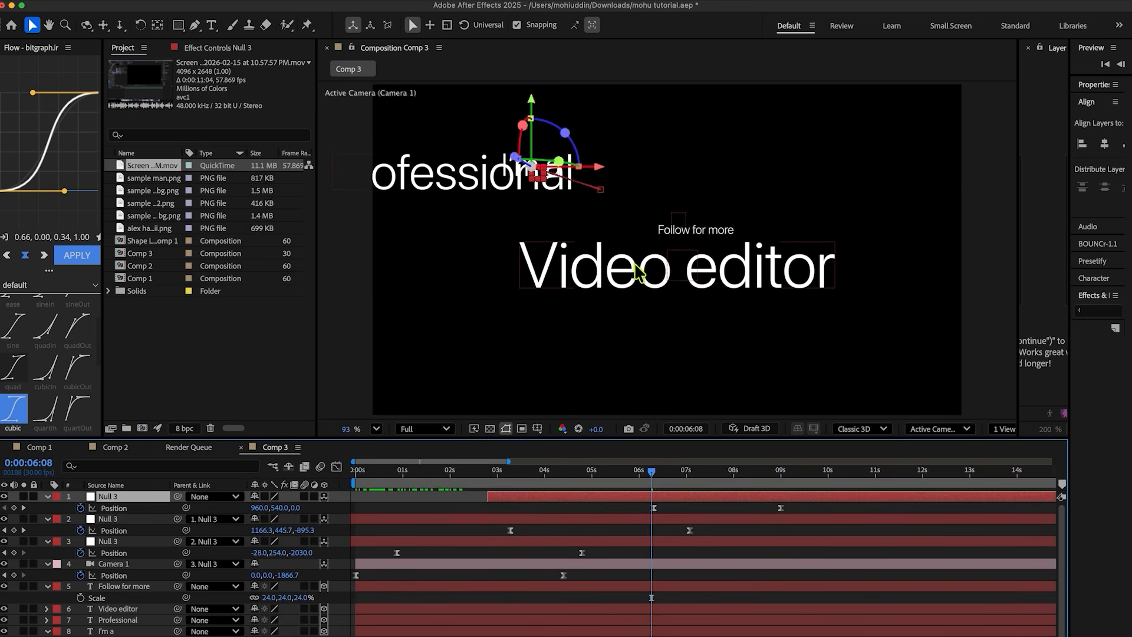
key(space)
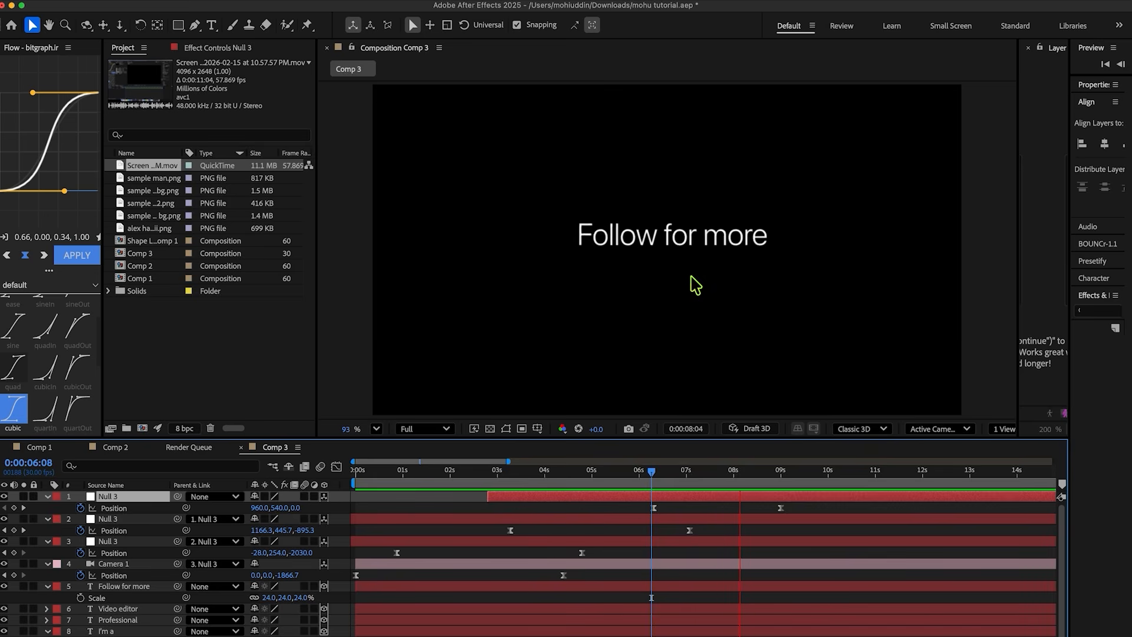
key(space)
key(super+s)
Play the animation from the beginning once more and set the current time to 0:00:09:00
click(754, 509)
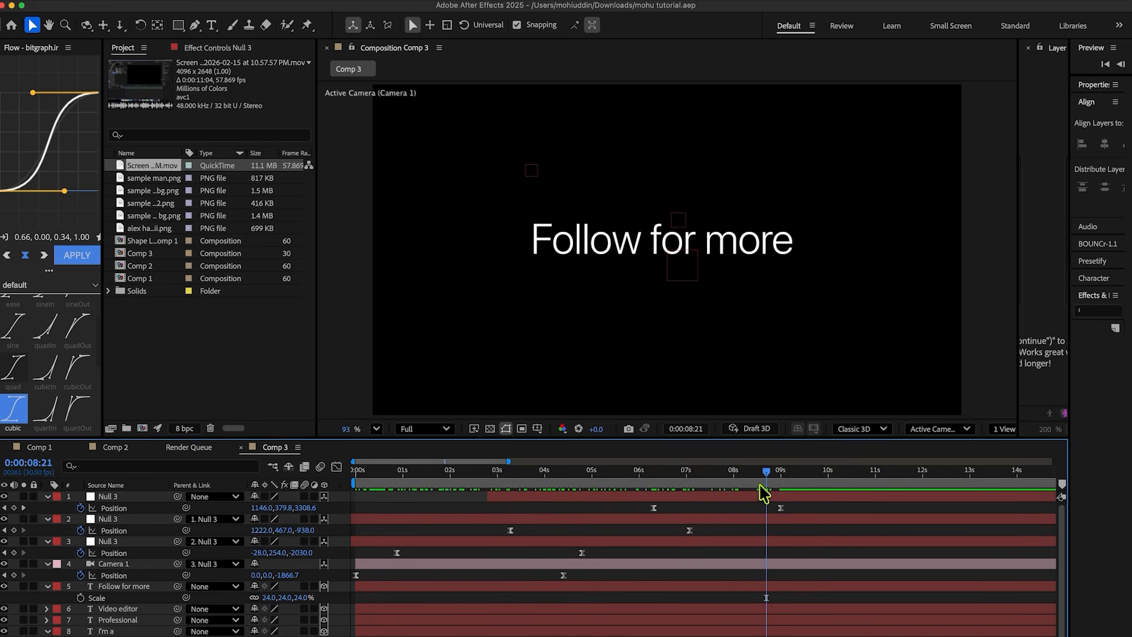
drag(767, 484, 355, 486)
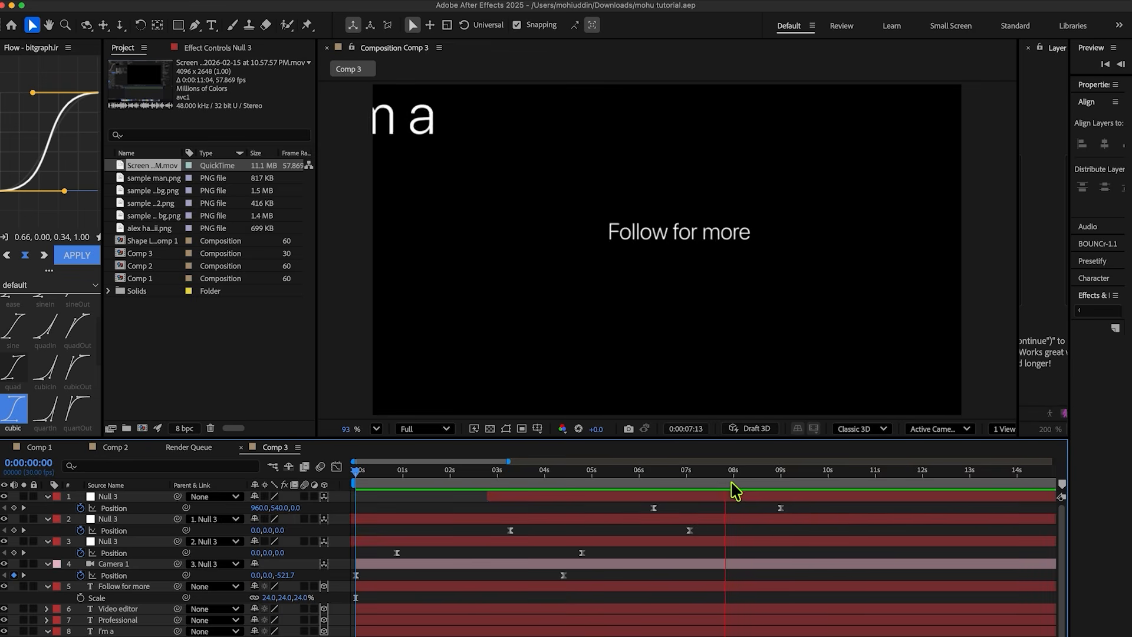
key(space)
click(780, 477)
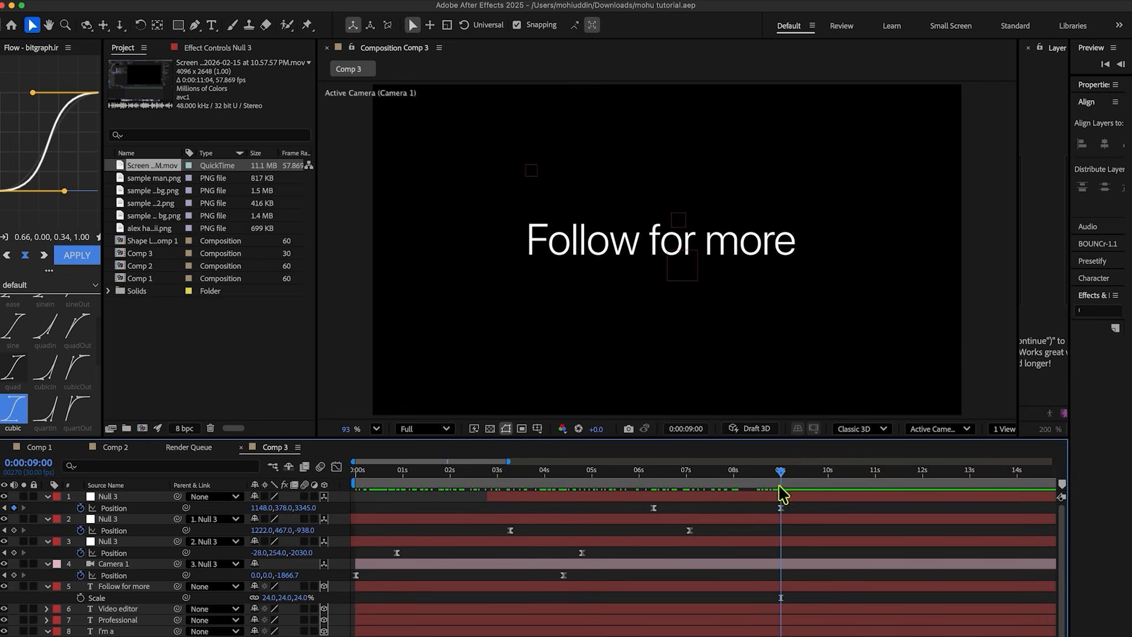
Return to the start of the composition and turn on Depth of Field in Camera 1's Camera Options
scroll(292, 614, down, 1)
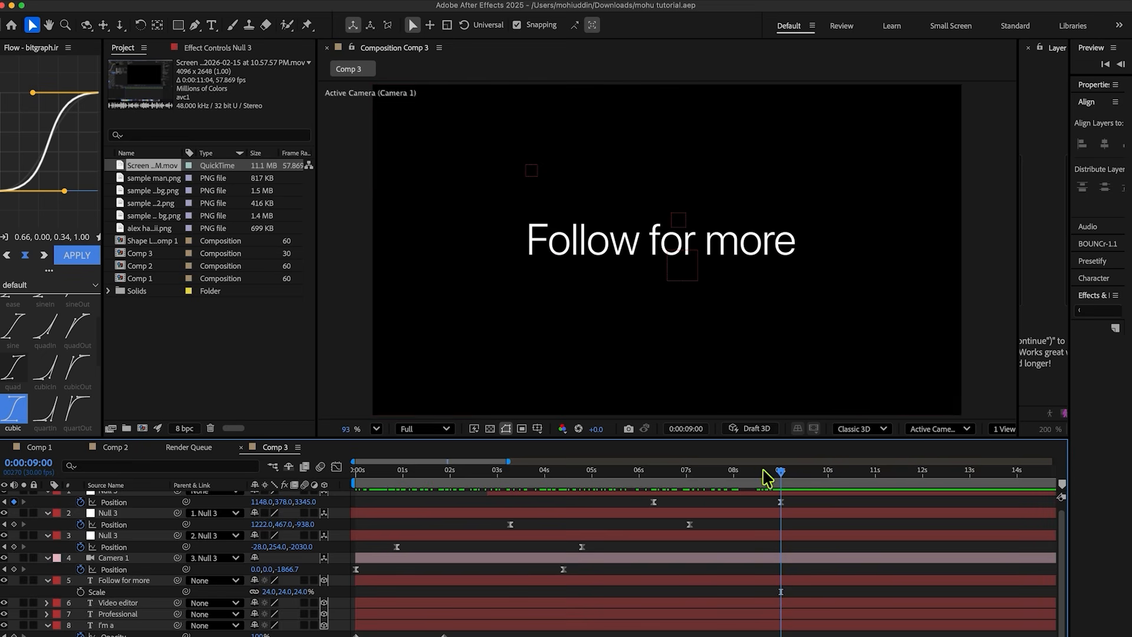
key(Home)
click(425, 559)
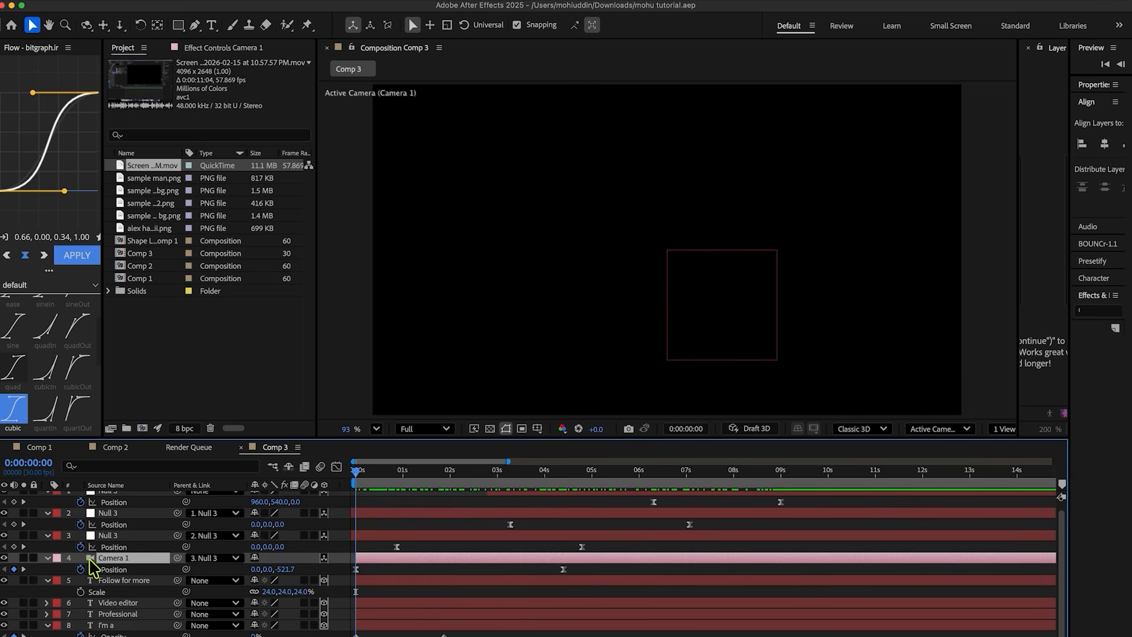
click(48, 558)
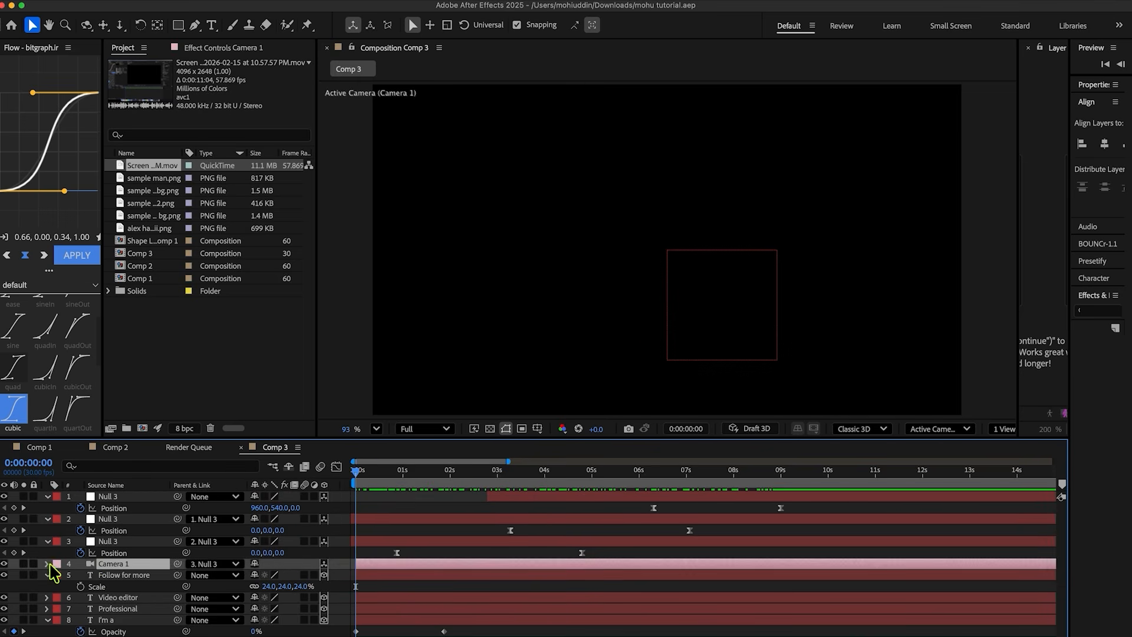
click(47, 564)
scroll(108, 601, down, 2)
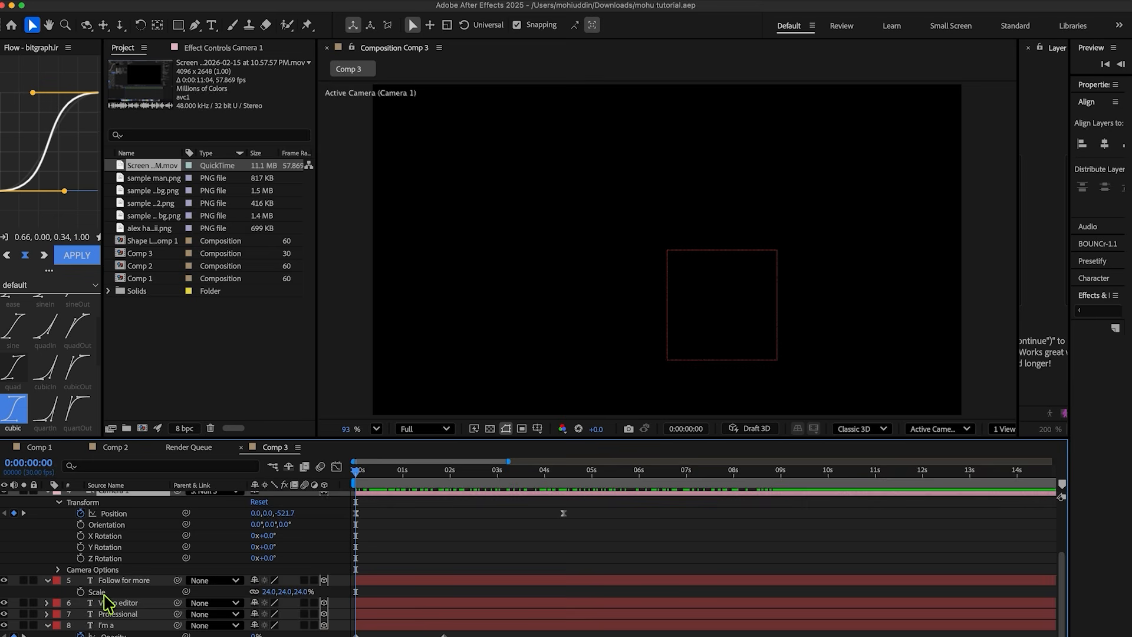
click(59, 570)
scroll(103, 586, down, 2)
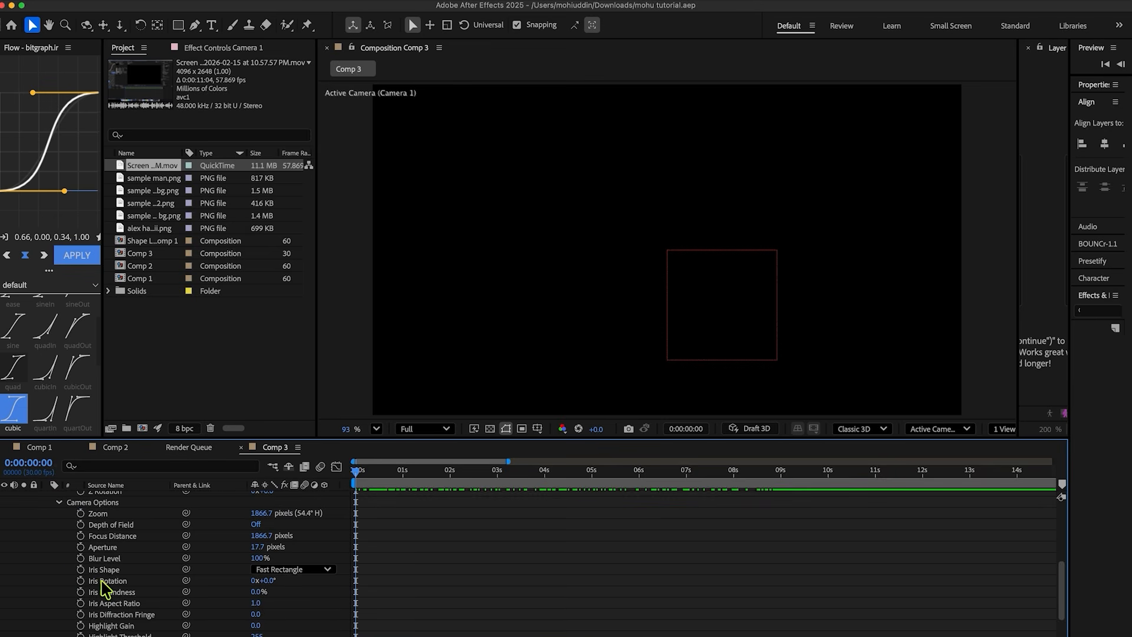
click(259, 525)
Add Focus Distance, Aperture and Blur Level keyframes to Camera 1 at 0:00:00:27 and save the project
scroll(392, 532, up, 5)
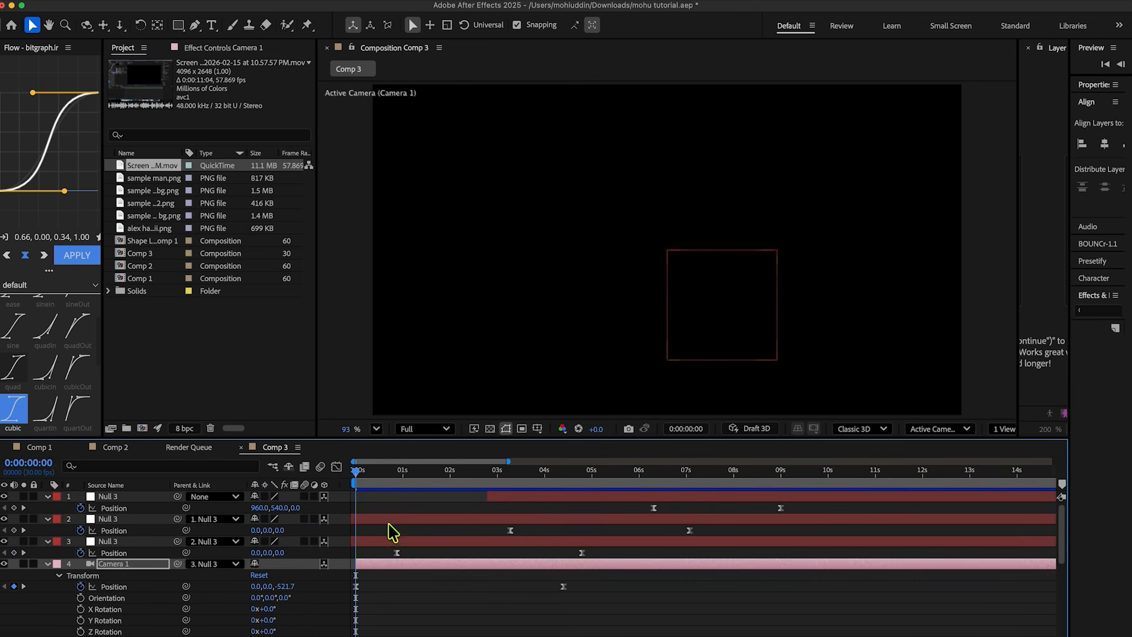
drag(356, 478, 401, 495)
scroll(155, 628, down, 5)
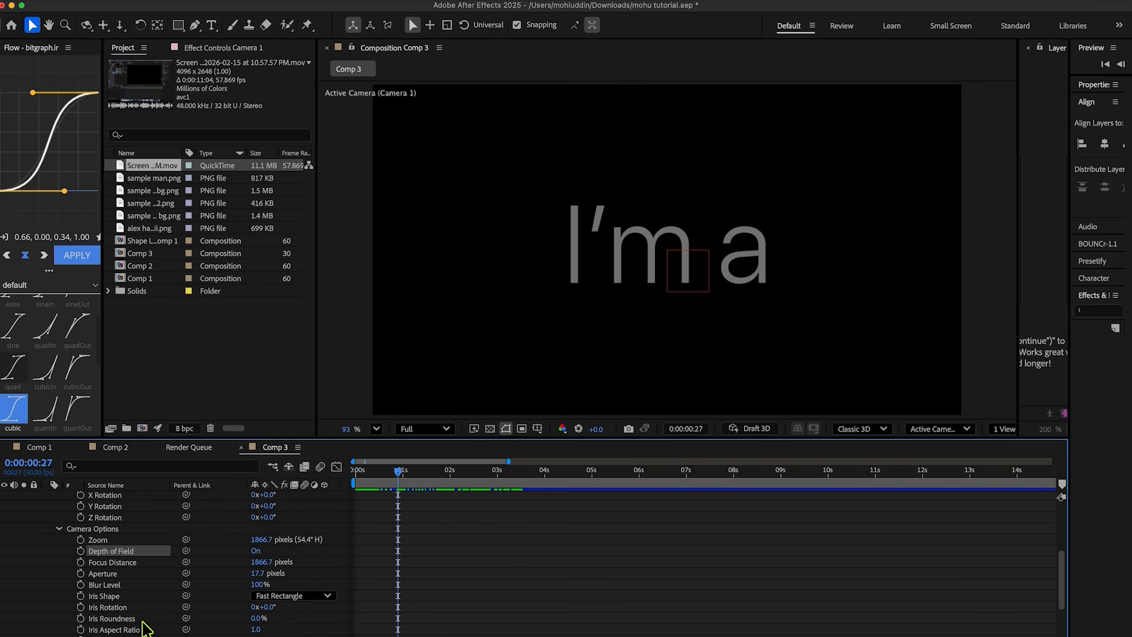
scroll(99, 518, up, 1)
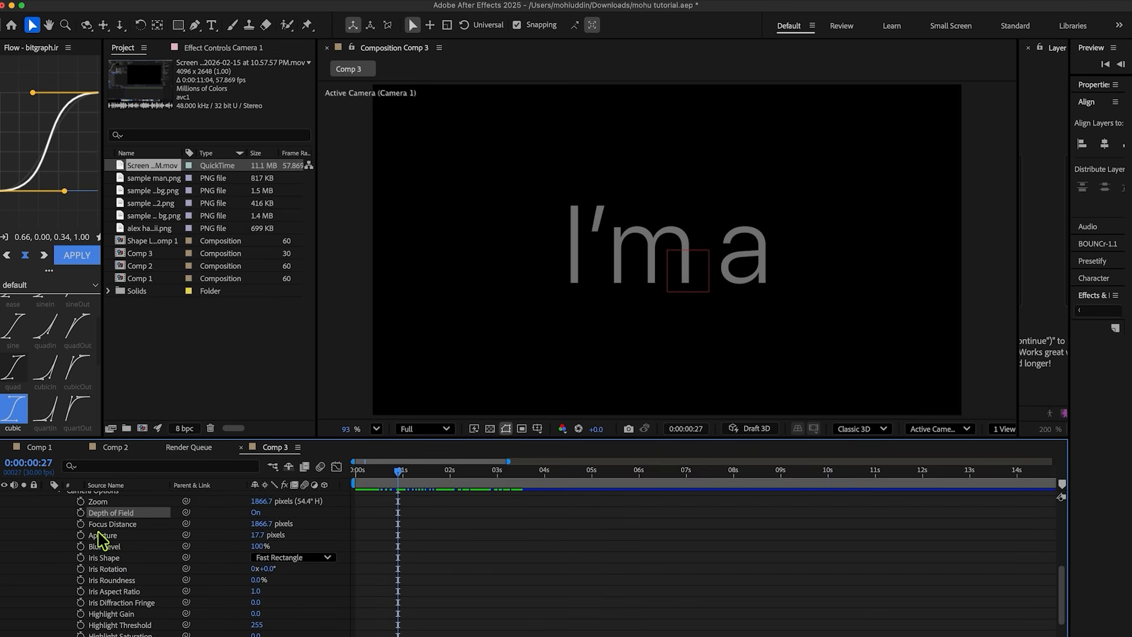
click(86, 534)
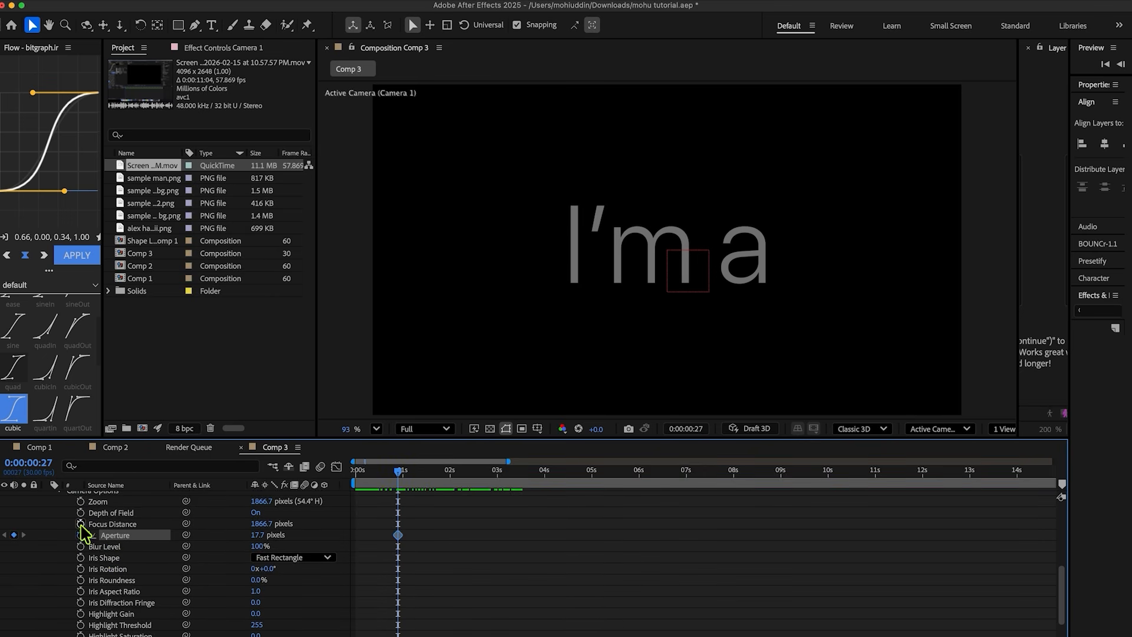
click(81, 524)
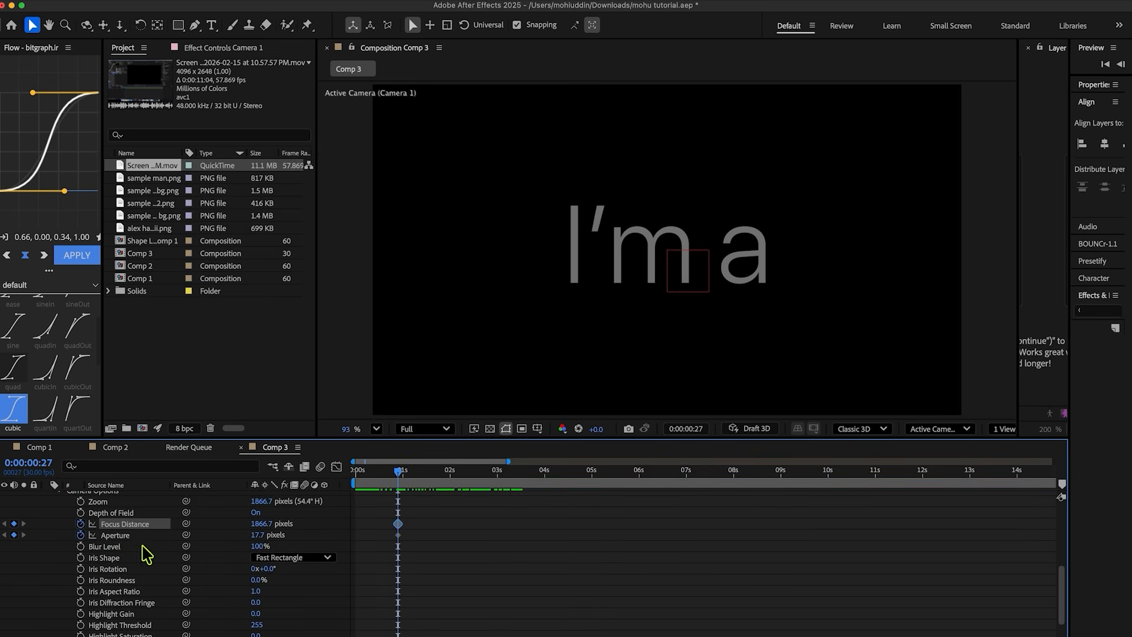
click(111, 548)
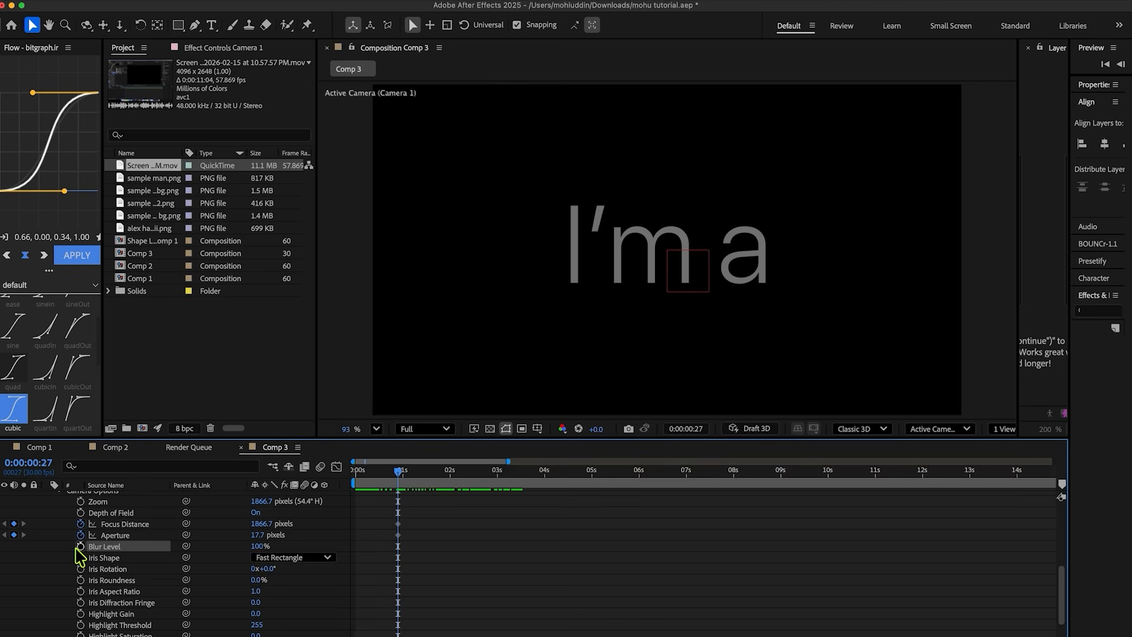
click(395, 528)
key(super+s)
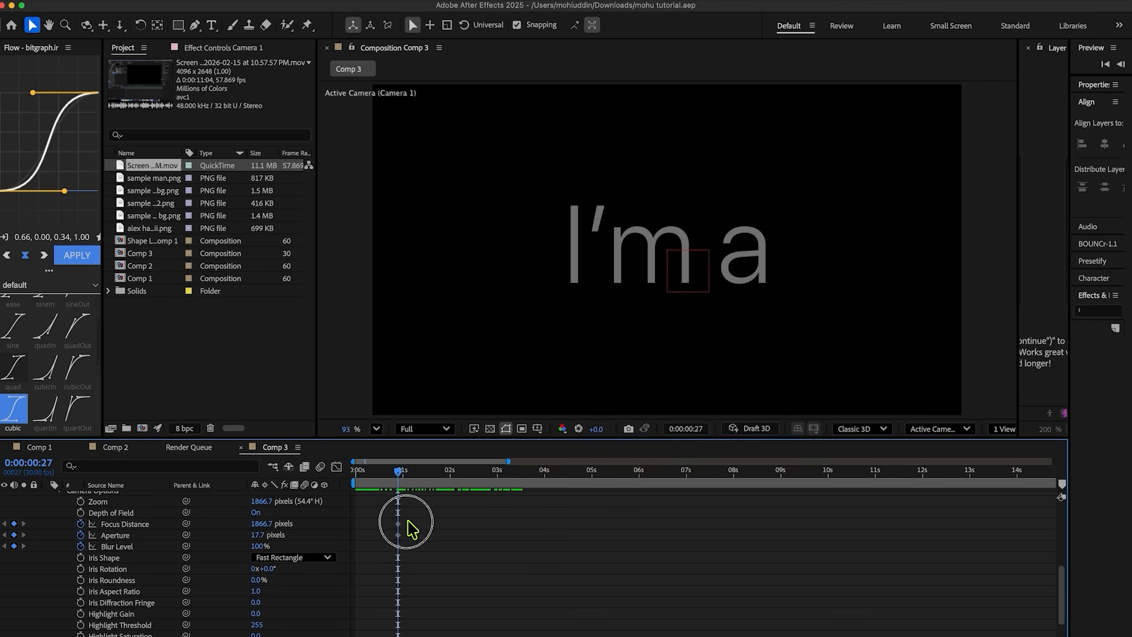
Move the three Camera Options keyframes to about 0:00:01:23, set the current time to 0:00:00:16 and save the project
drag(408, 522, 386, 566)
key(=)
drag(401, 523, 482, 524)
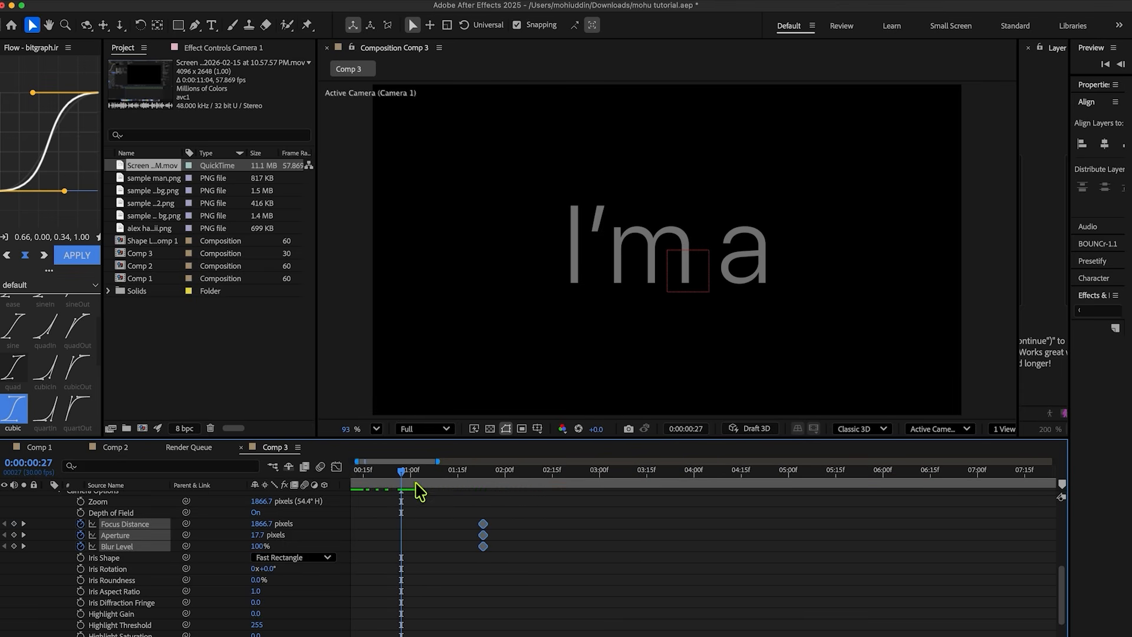
drag(404, 475, 370, 478)
key(super+s)
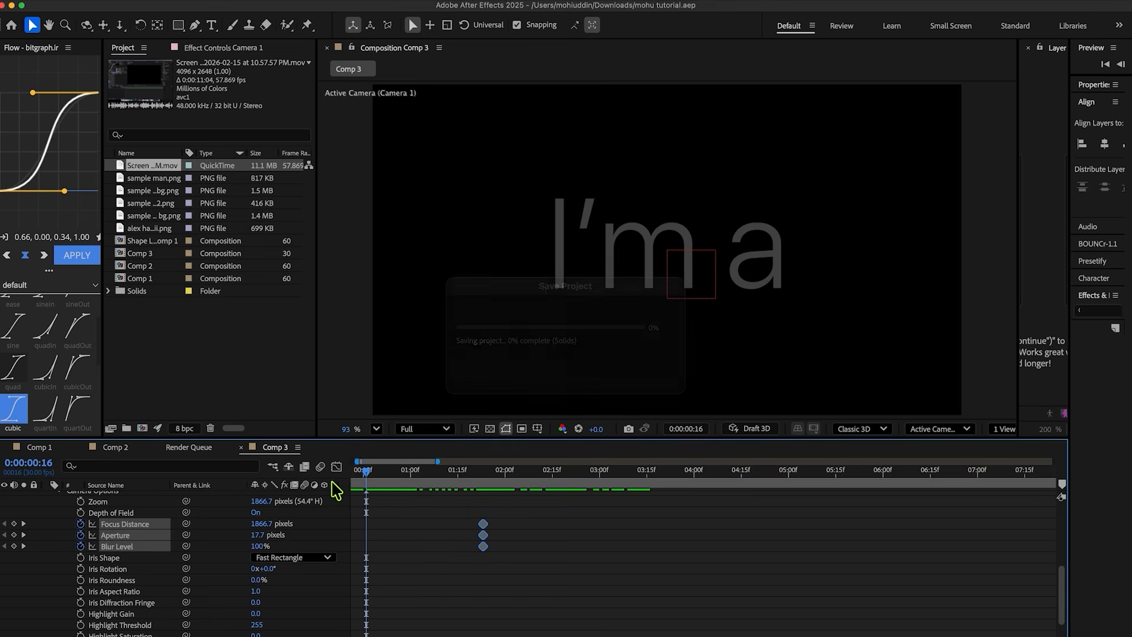
click(340, 528)
drag(254, 531, 848, 528)
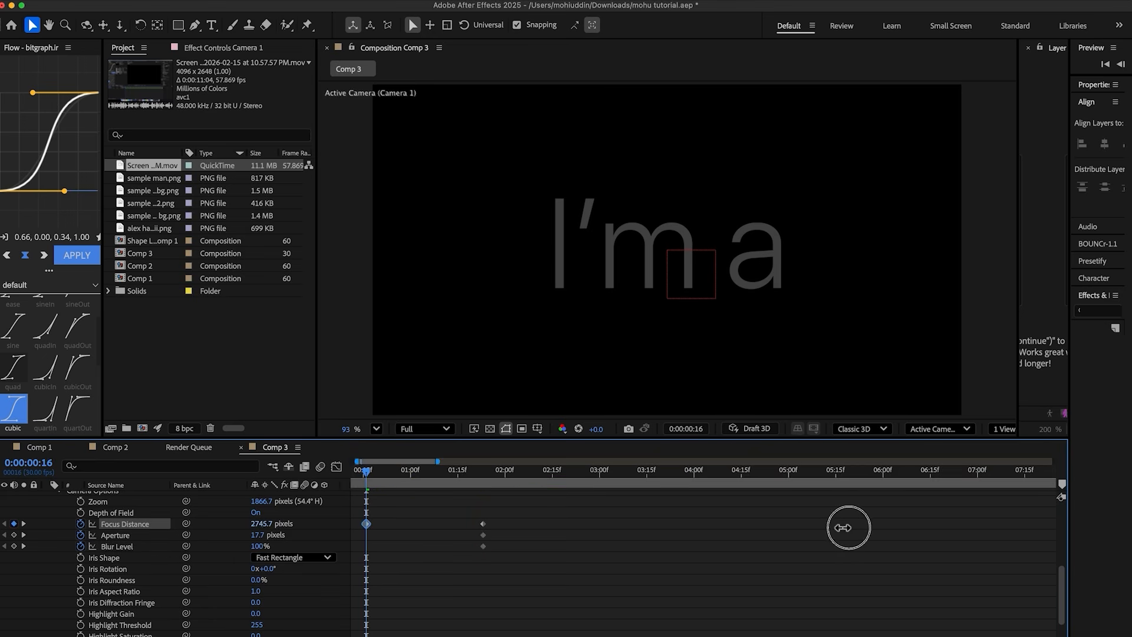
click(14, 524)
Set Camera 1's Blur Level to 769% at 0:00:00:16 and preview the opening "I'm a" reveal
drag(253, 543, 689, 552)
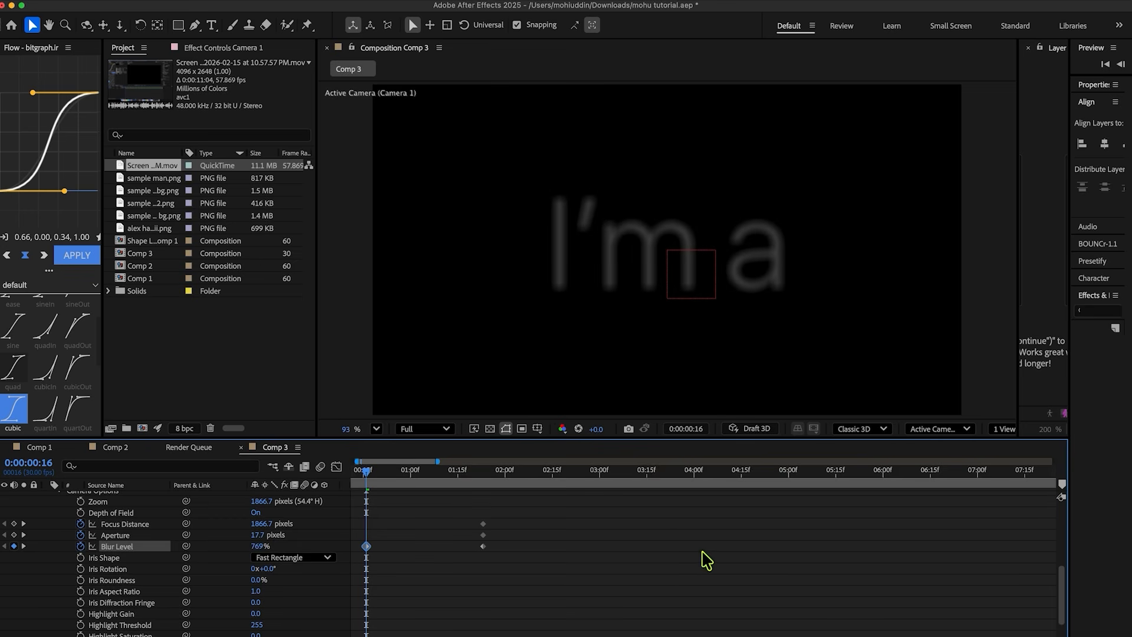
click(703, 553)
drag(366, 470, 215, 481)
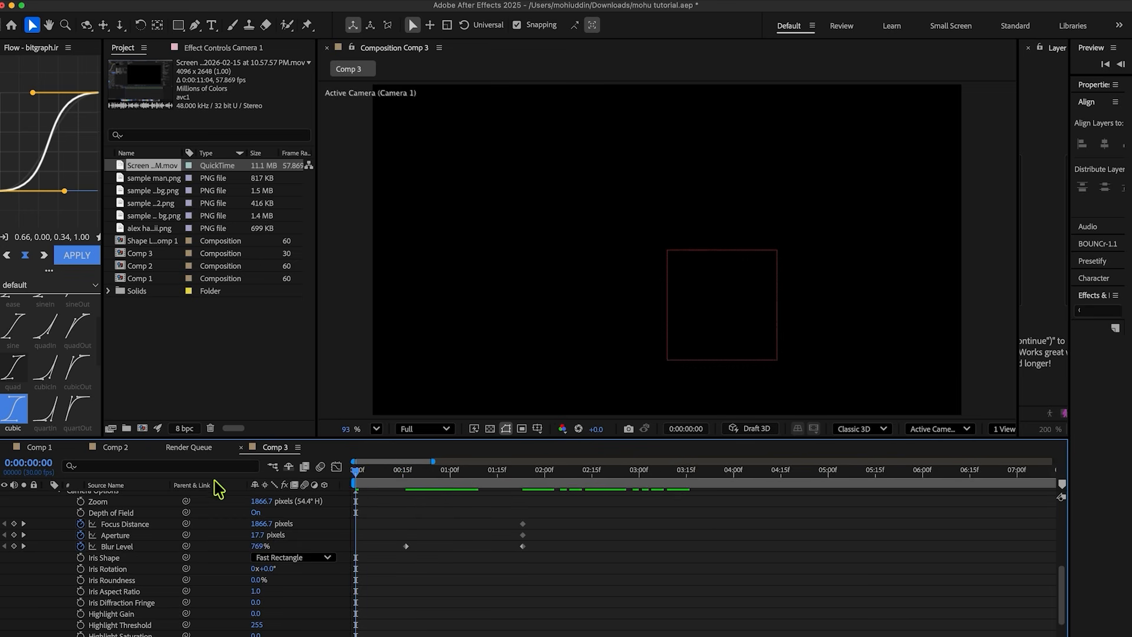
drag(471, 477, 392, 477)
key(space)
key(space)
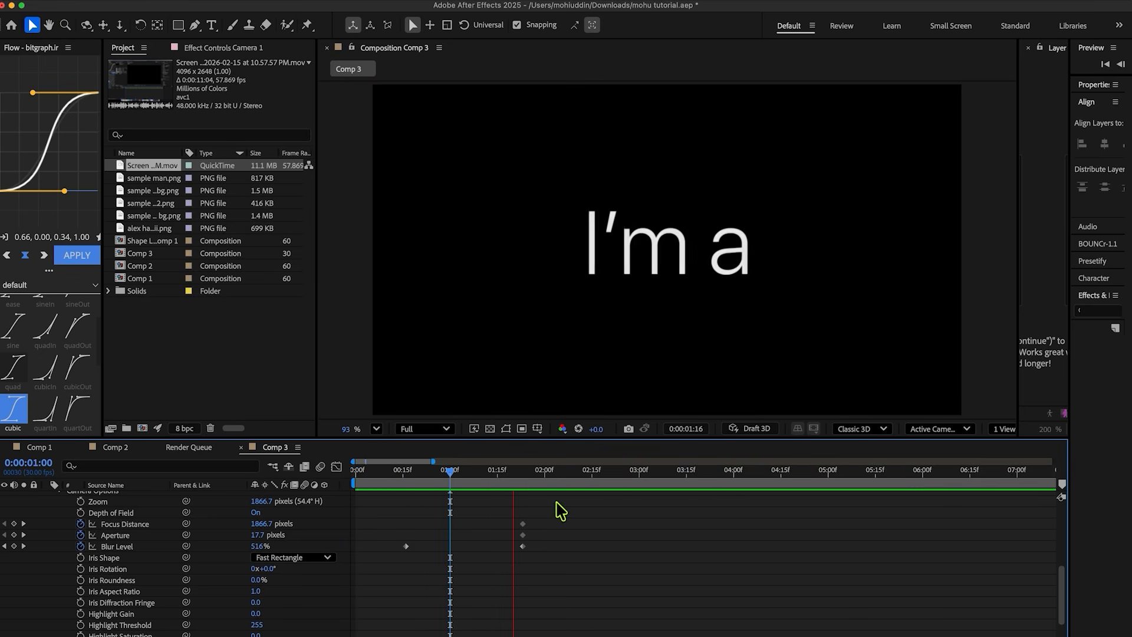
key(space)
Set Camera 1's Aperture to 332.7 pixels at 0:00:03:13, on the "Professional" framing, saving the project along the way
scroll(519, 534, down, 3)
scroll(494, 545, up, 1)
key(space)
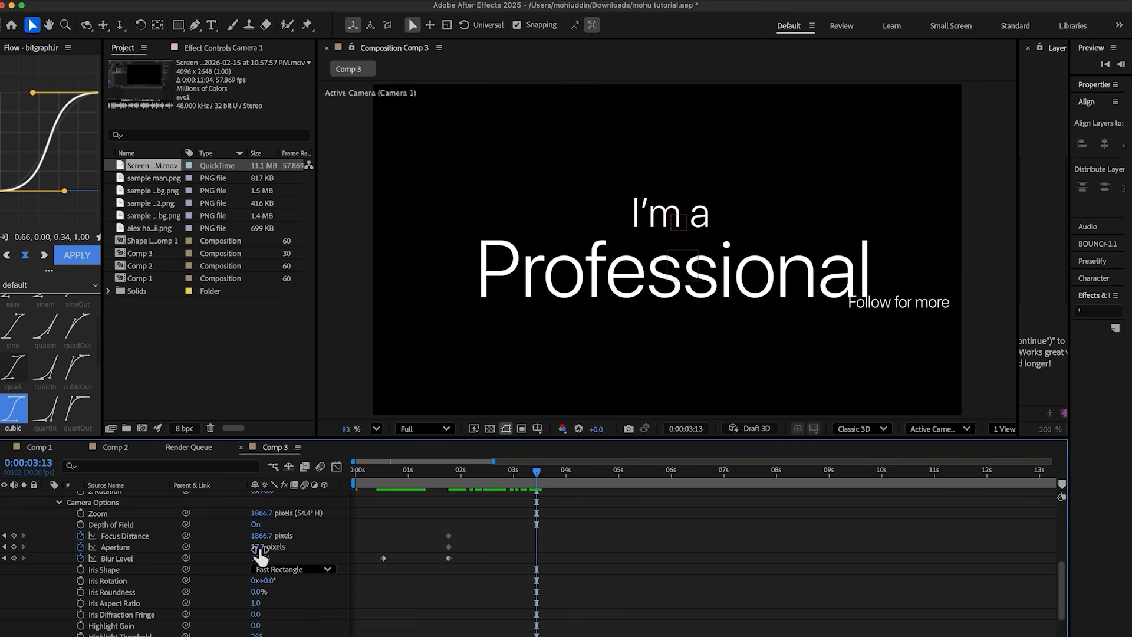
drag(259, 550, 414, 553)
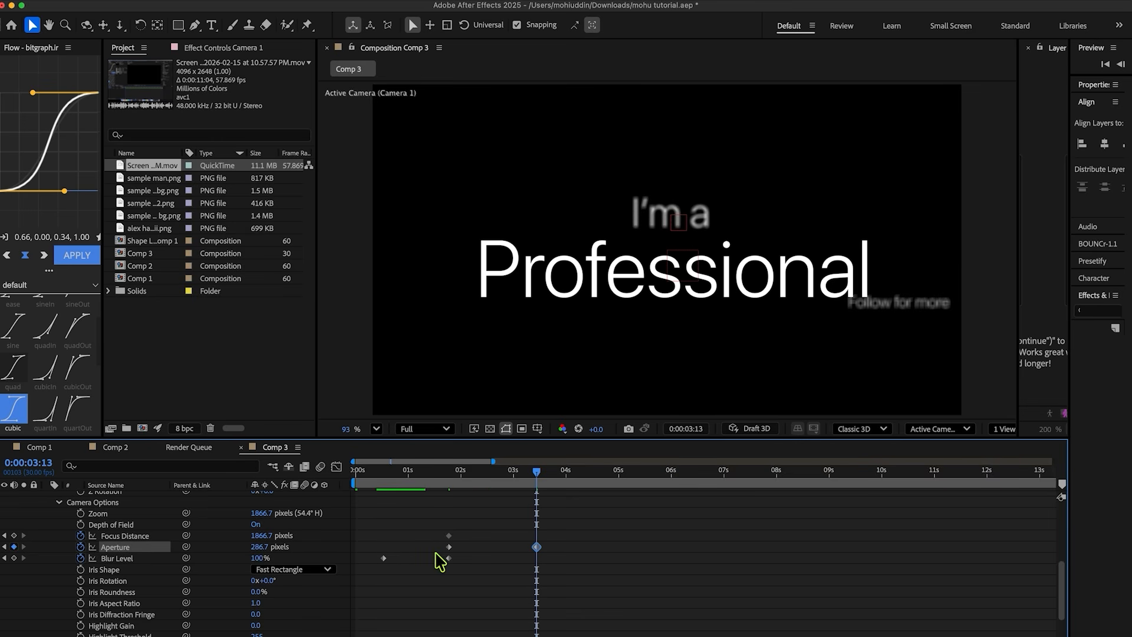
key(super+s)
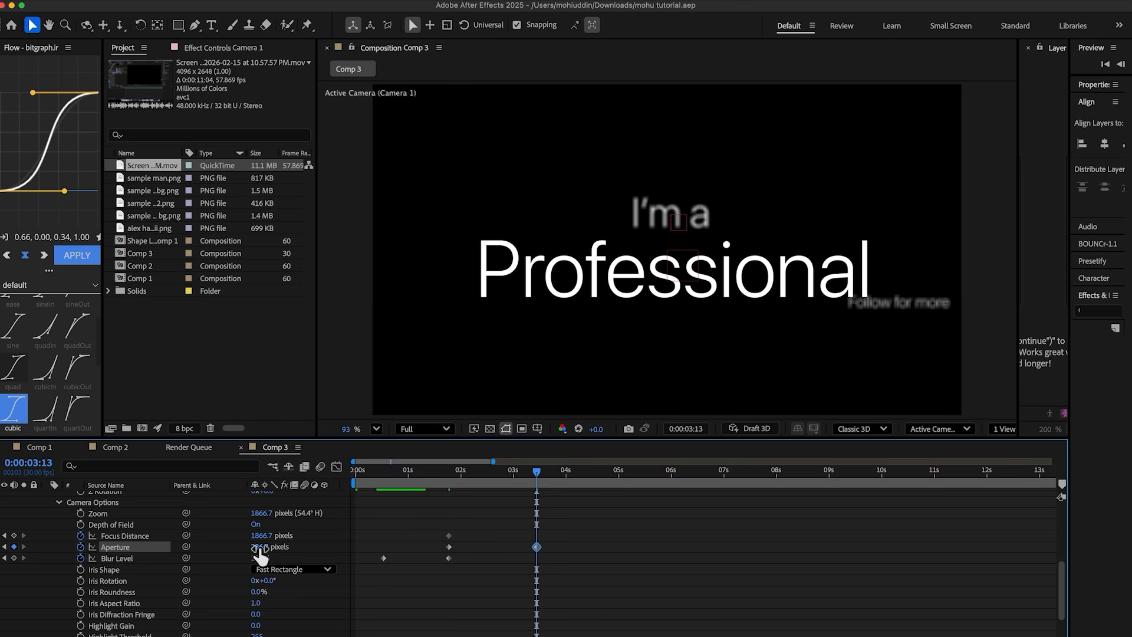
drag(259, 549, 279, 548)
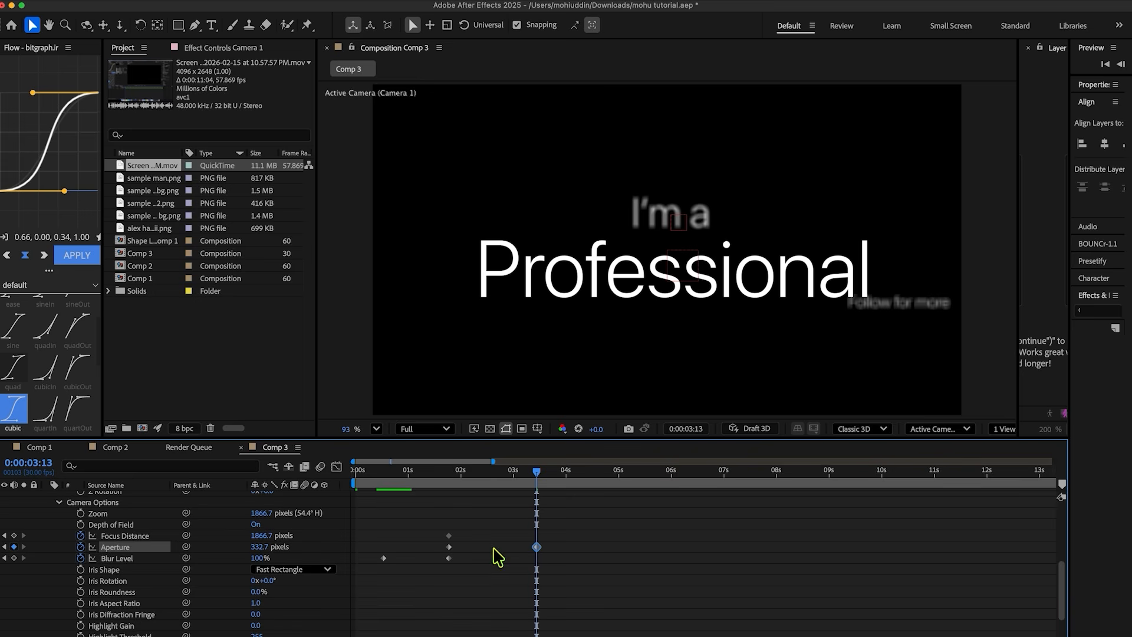
Preview the focus change from "I'm a" to "Professional" and select the "Professional" text
key(space)
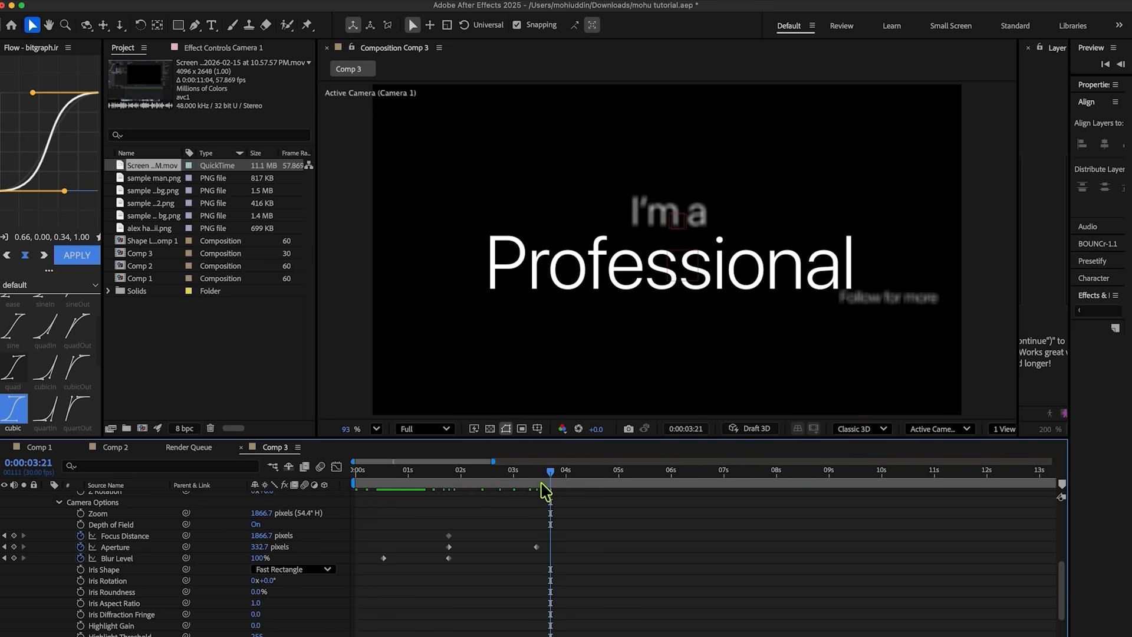
drag(546, 490, 499, 480)
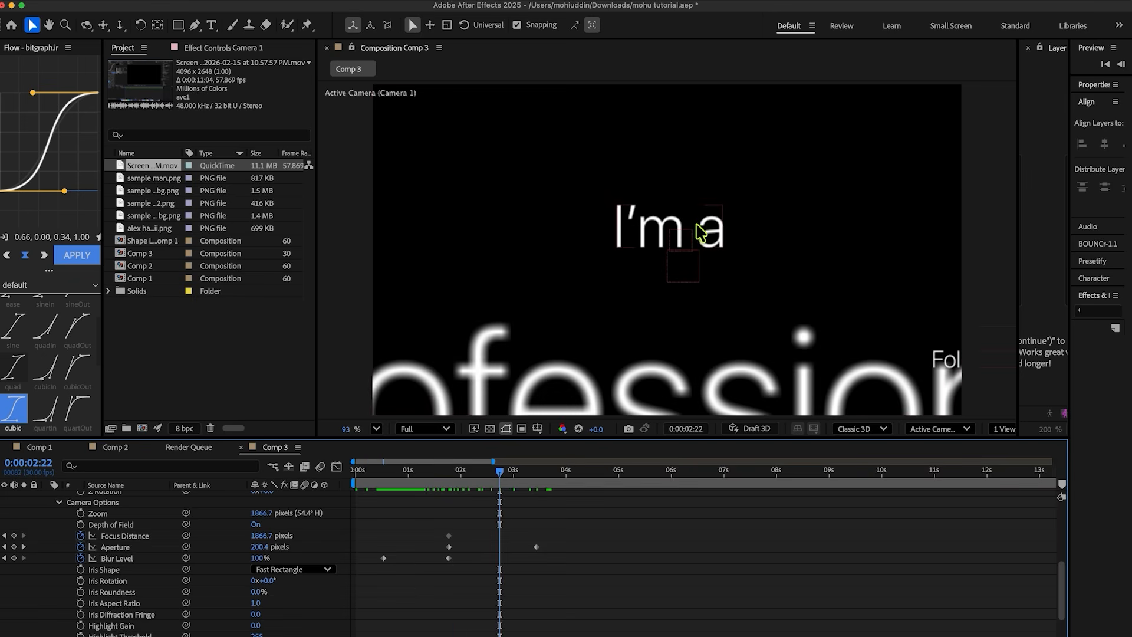
key(space)
key(space)
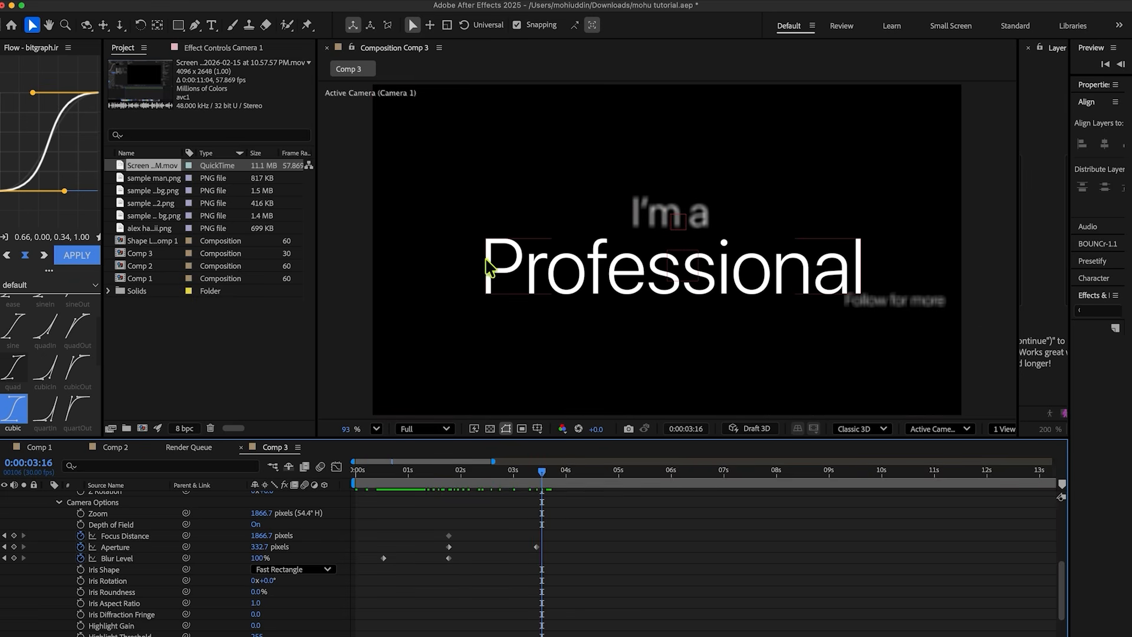
click(649, 273)
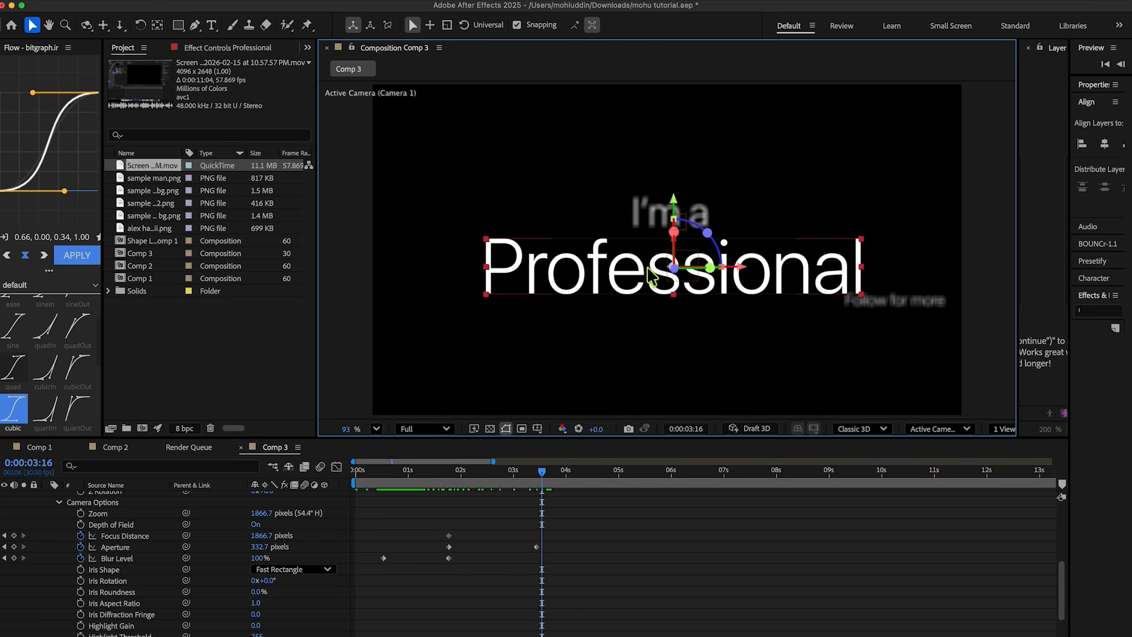
drag(506, 486, 411, 478)
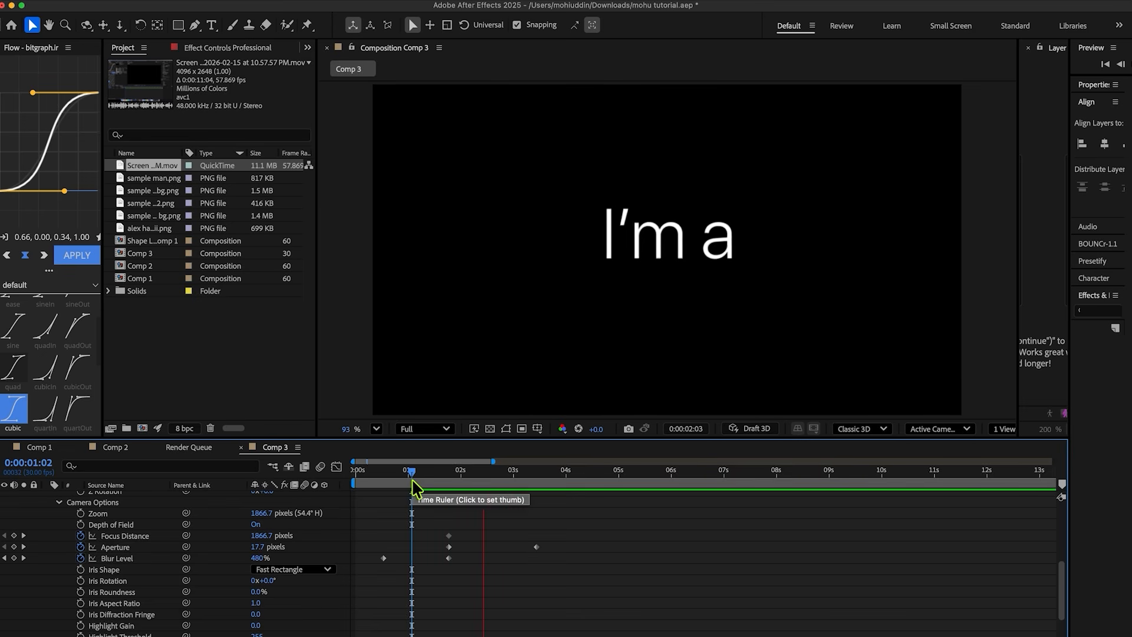
key(space)
Save the project and review the blur through the camera move from "Professional" to "Video editor"
scroll(584, 555, up, 5)
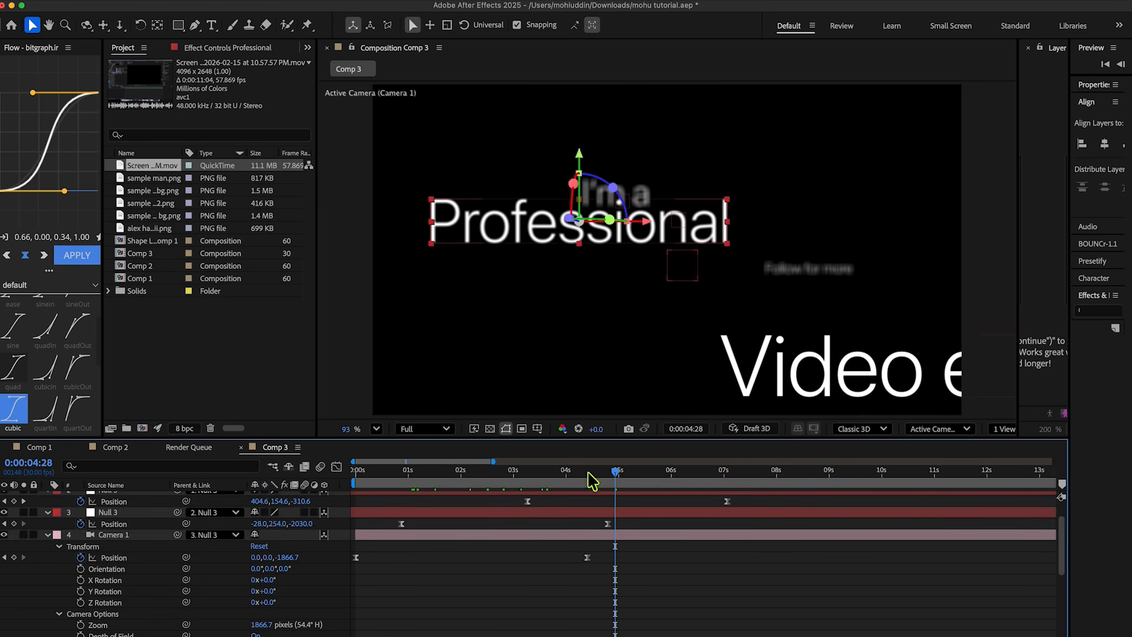
key(super+s)
drag(621, 483, 709, 489)
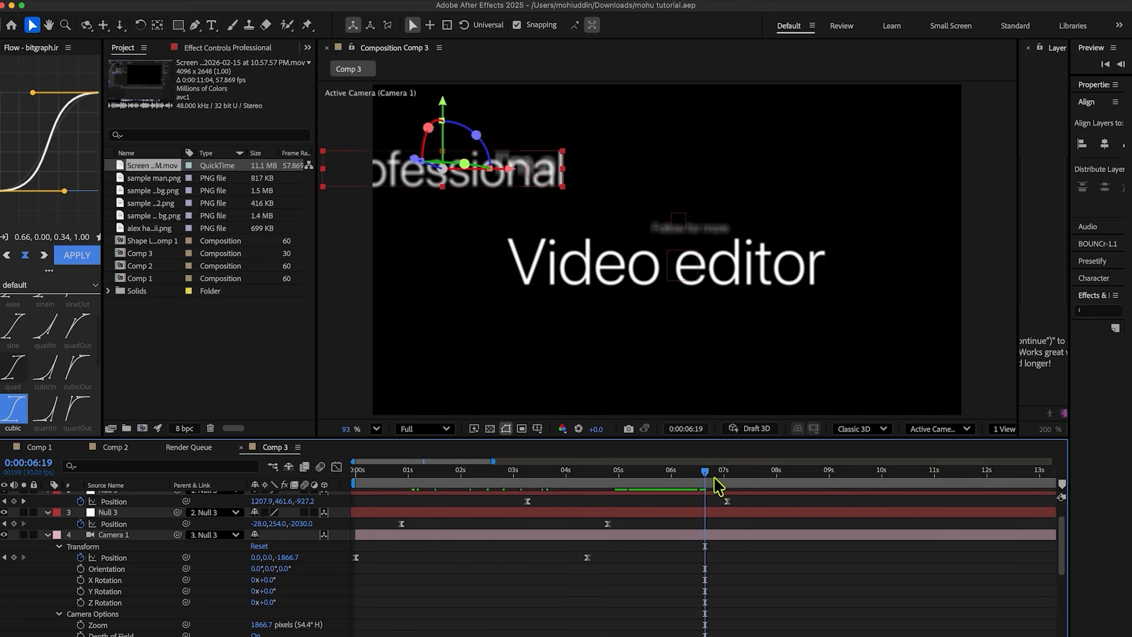
drag(716, 478, 485, 478)
scroll(529, 552, down, 2)
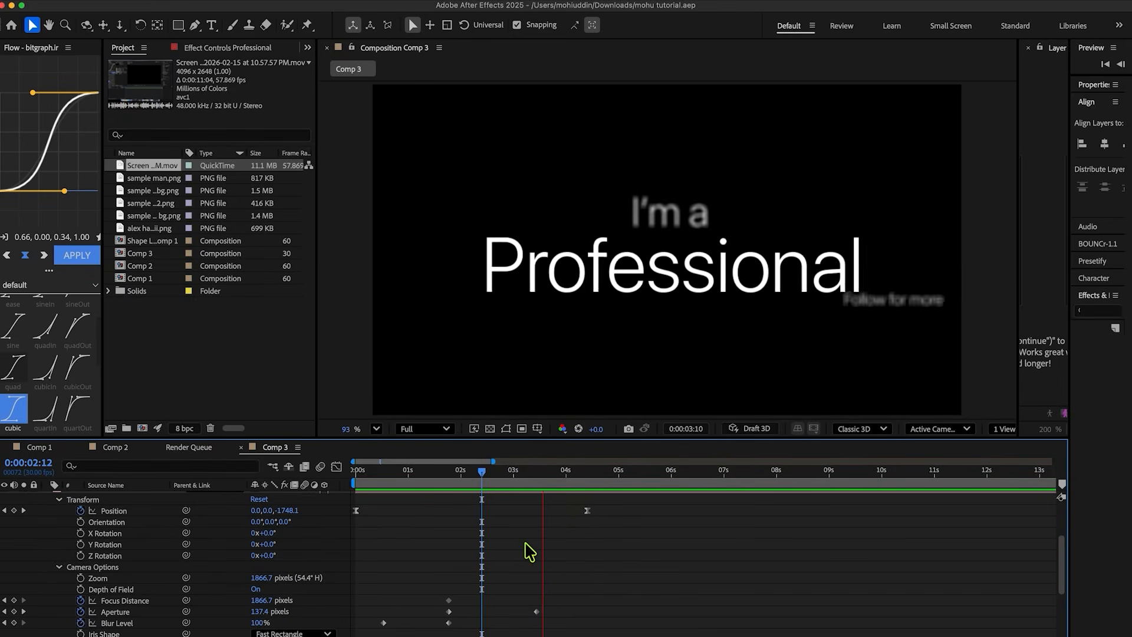
key(space)
key(space)
At 0:00:06:00 set Camera 1's Aperture to 480.7 pixels and Focus Distance to 2081.7 pixels, and preview the result
scroll(433, 605, down, 2)
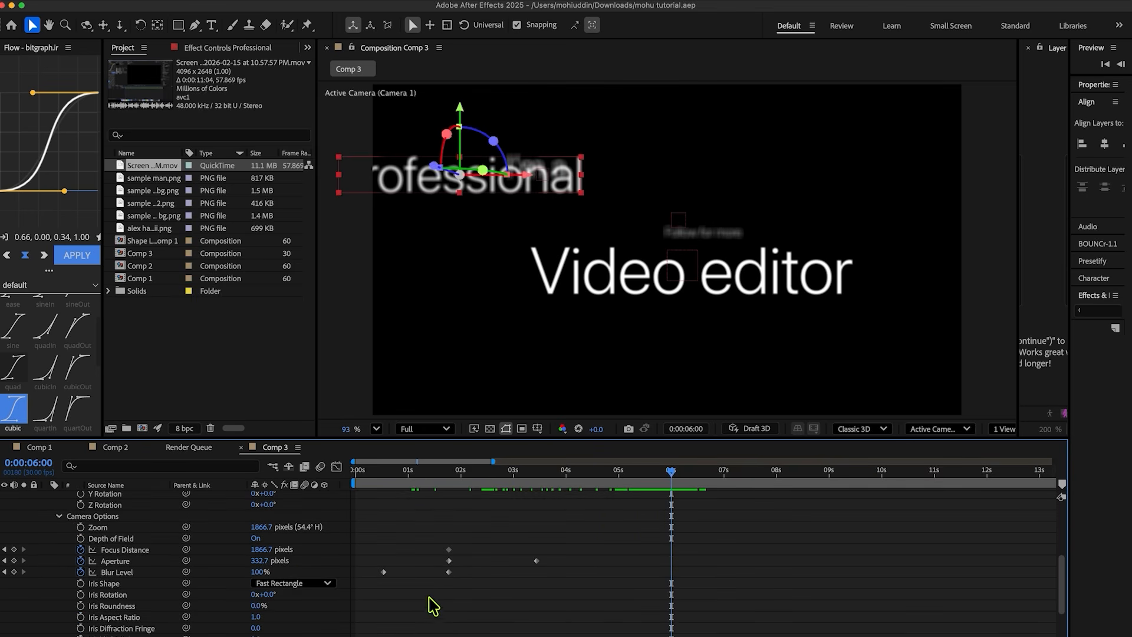
drag(261, 561, 367, 572)
drag(257, 572, 192, 578)
key(super+z)
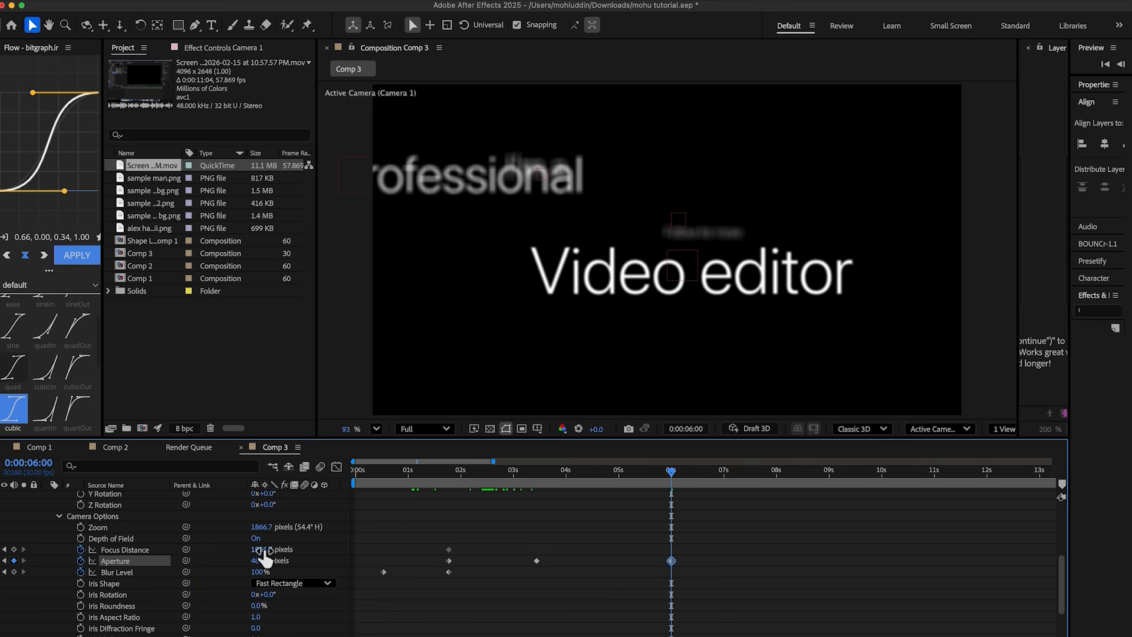
drag(265, 556, 348, 550)
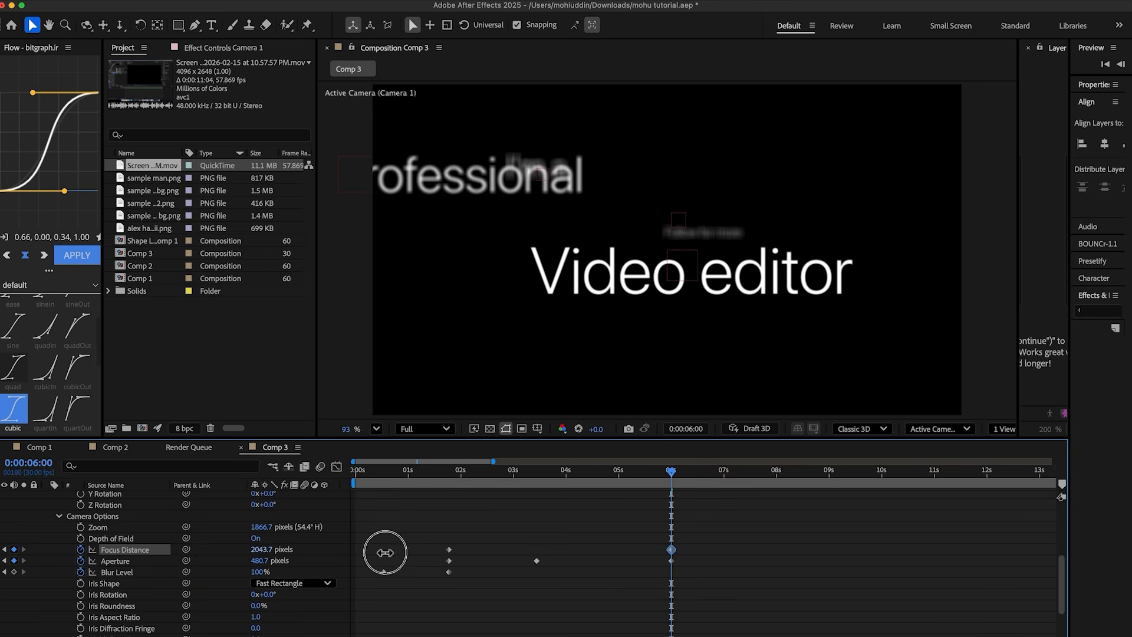
drag(627, 475, 404, 486)
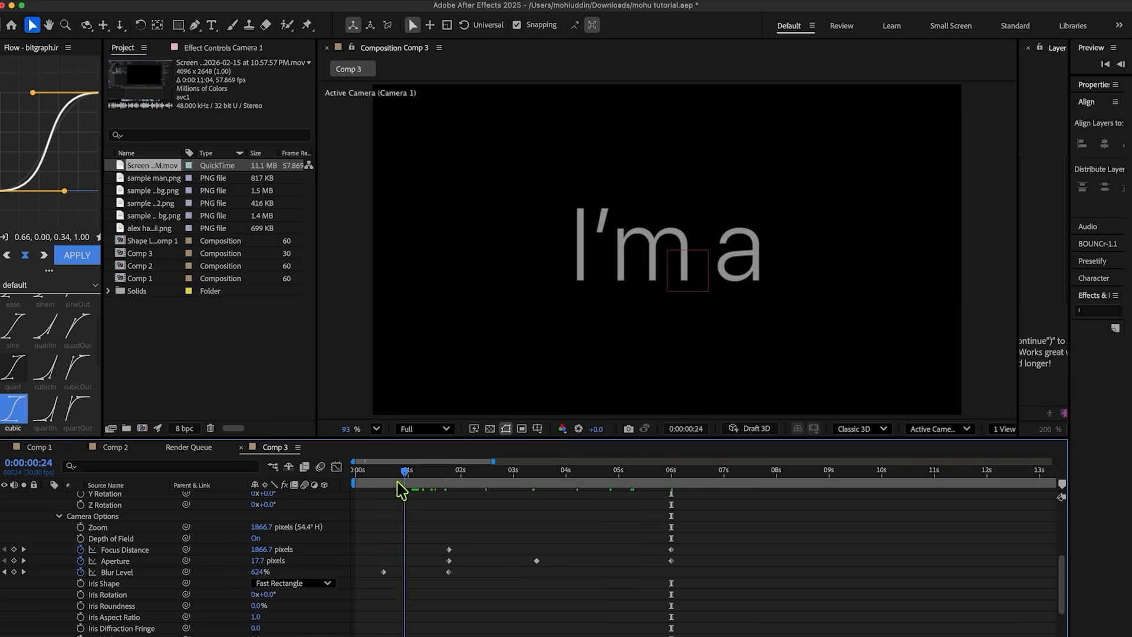
key(space)
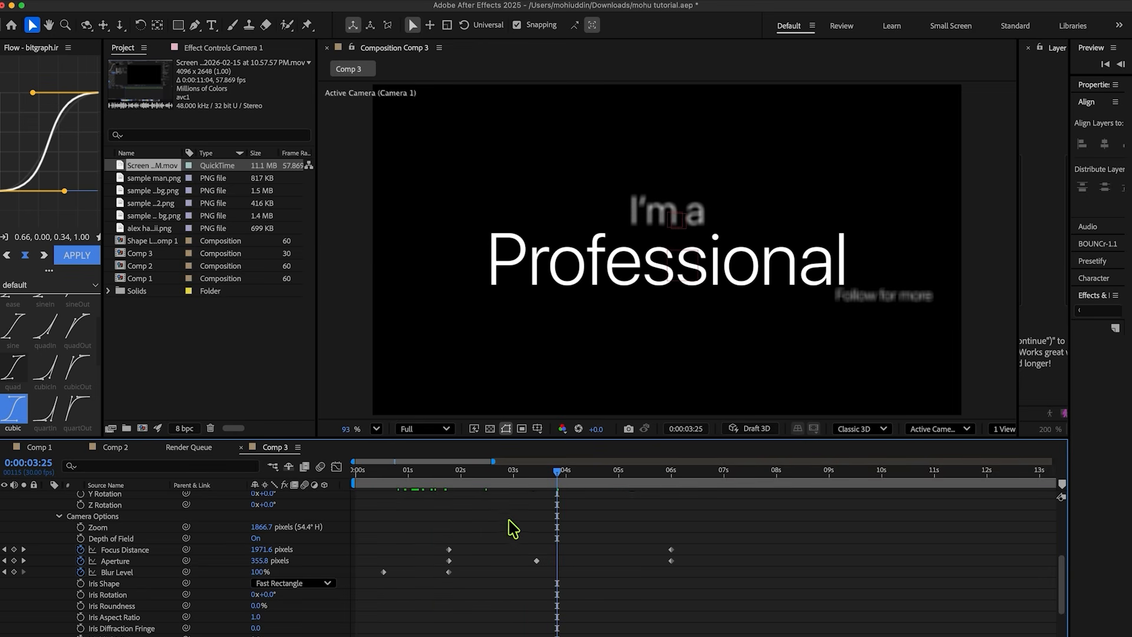
Return to 0:00:06:00, save the project and set Camera 1's Blur Level to 146%
drag(564, 479, 672, 470)
key(super+s)
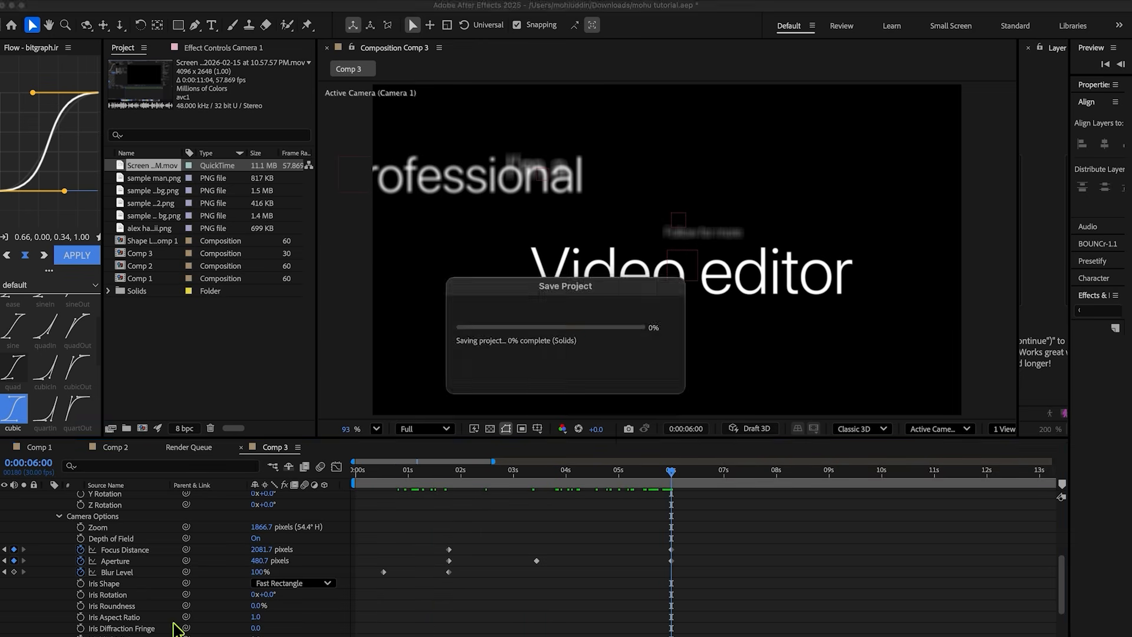
drag(260, 573, 290, 575)
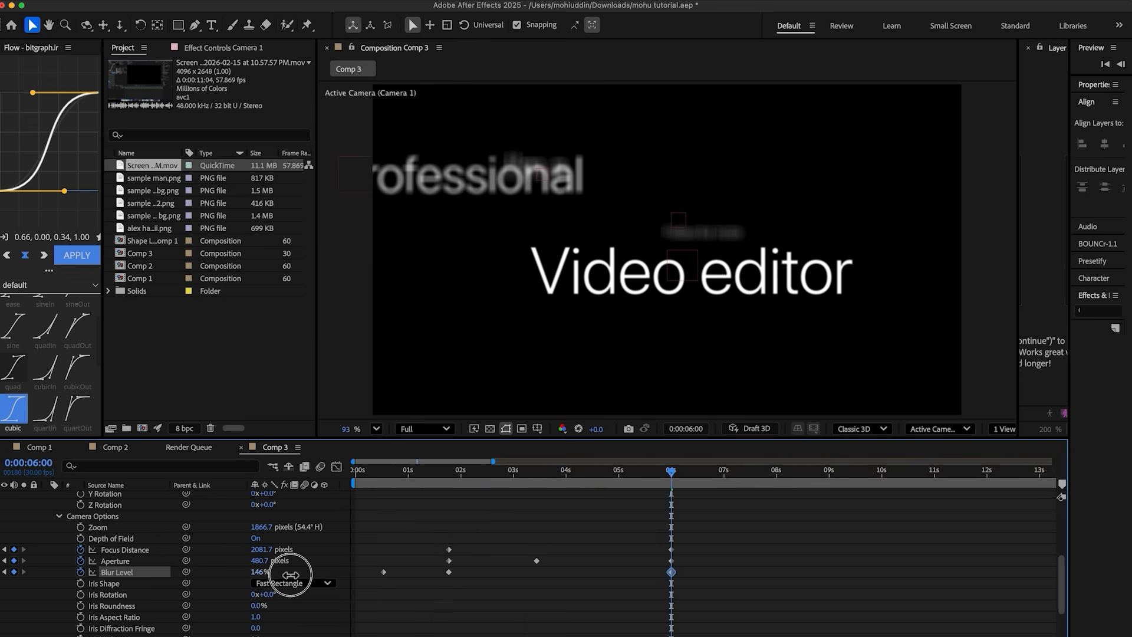
Preview the animation from the start to "Follow for more", set the current time to 0:00:08:13 and save the project
key(space)
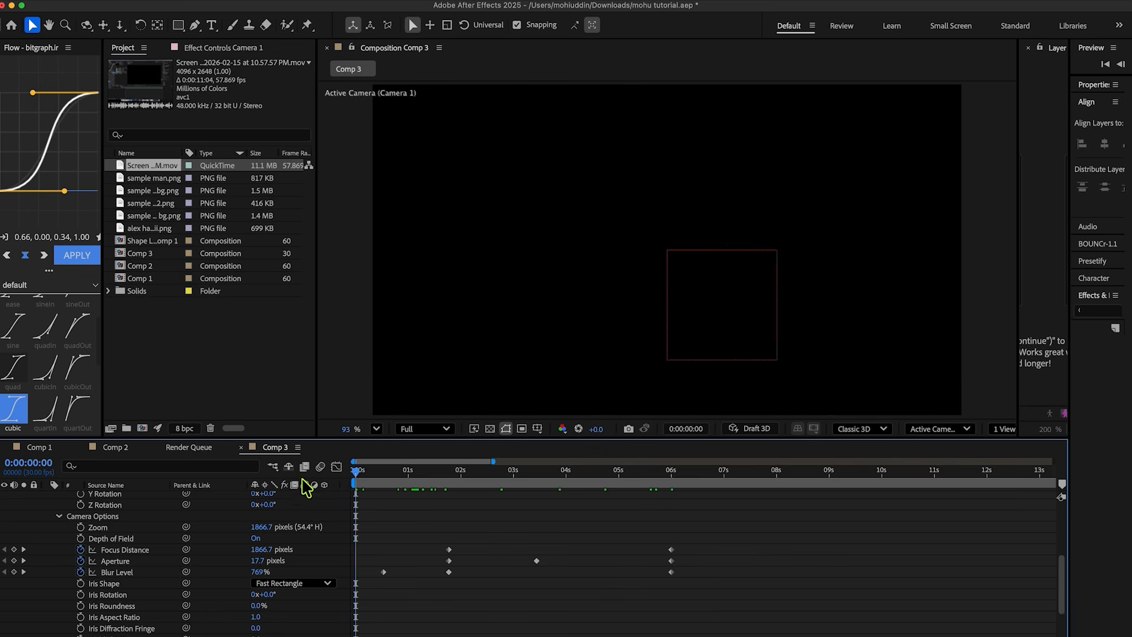
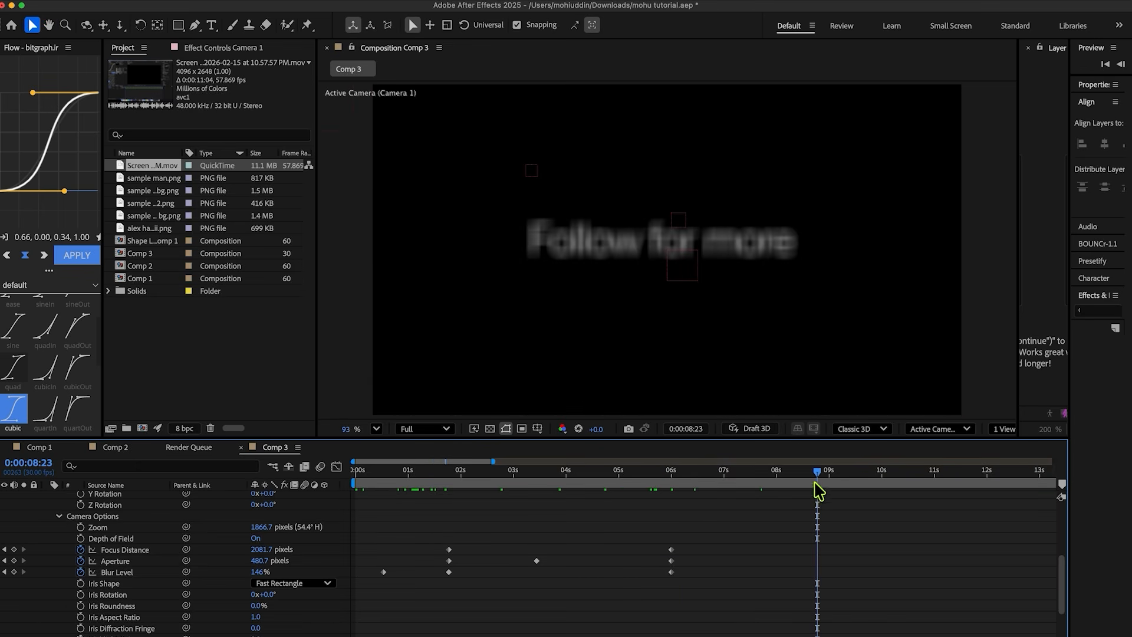
drag(819, 491, 801, 476)
key(super+s)
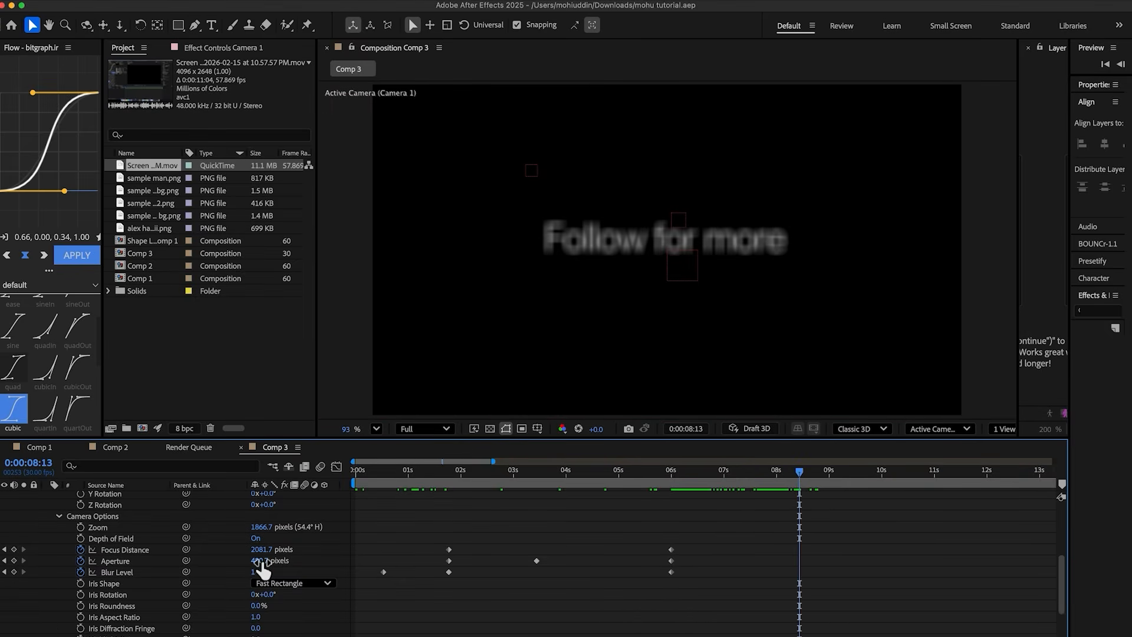
Set Camera 1's Aperture to 54.7 pixels at 0:00:08:13 and preview the focus change through "Follow for more"
drag(261, 565, 192, 567)
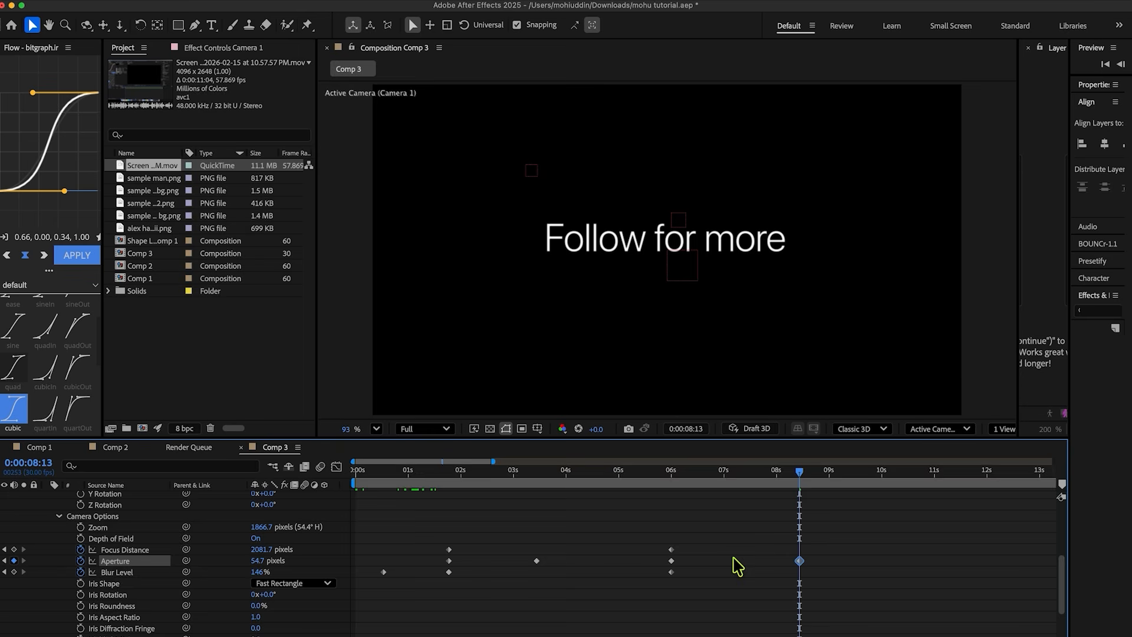
drag(809, 472, 572, 487)
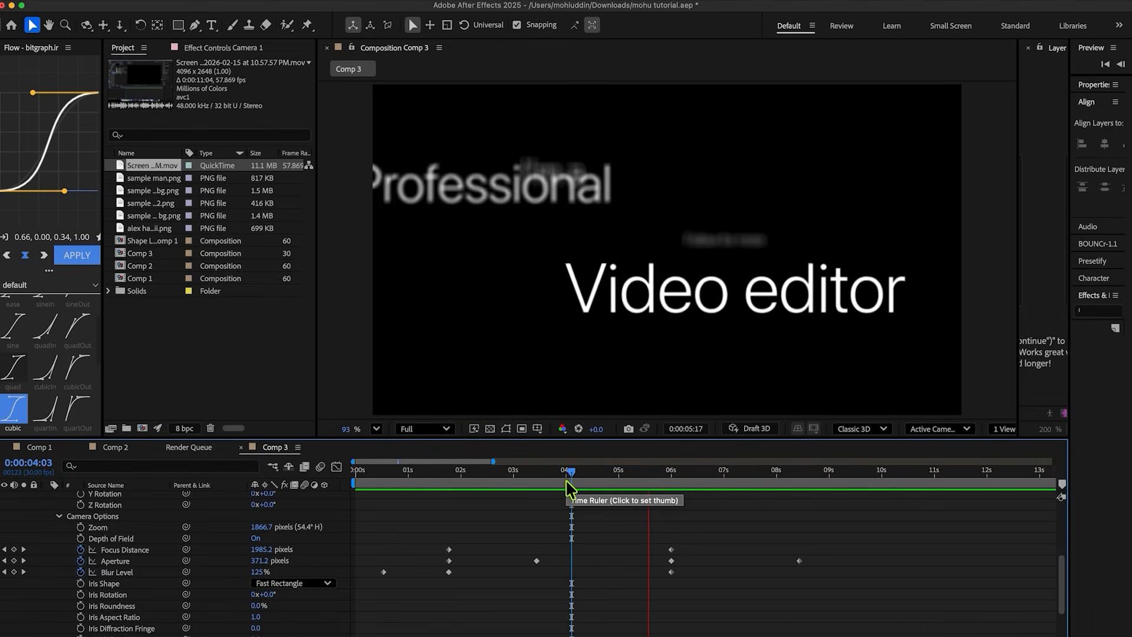
key(space)
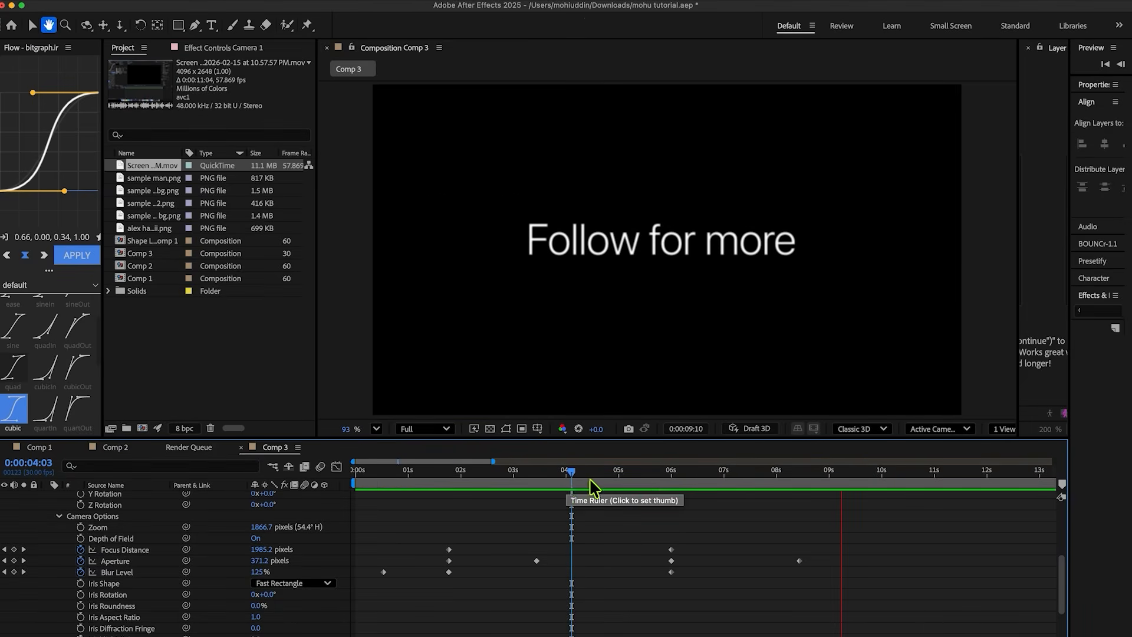
drag(693, 481, 307, 485)
key(space)
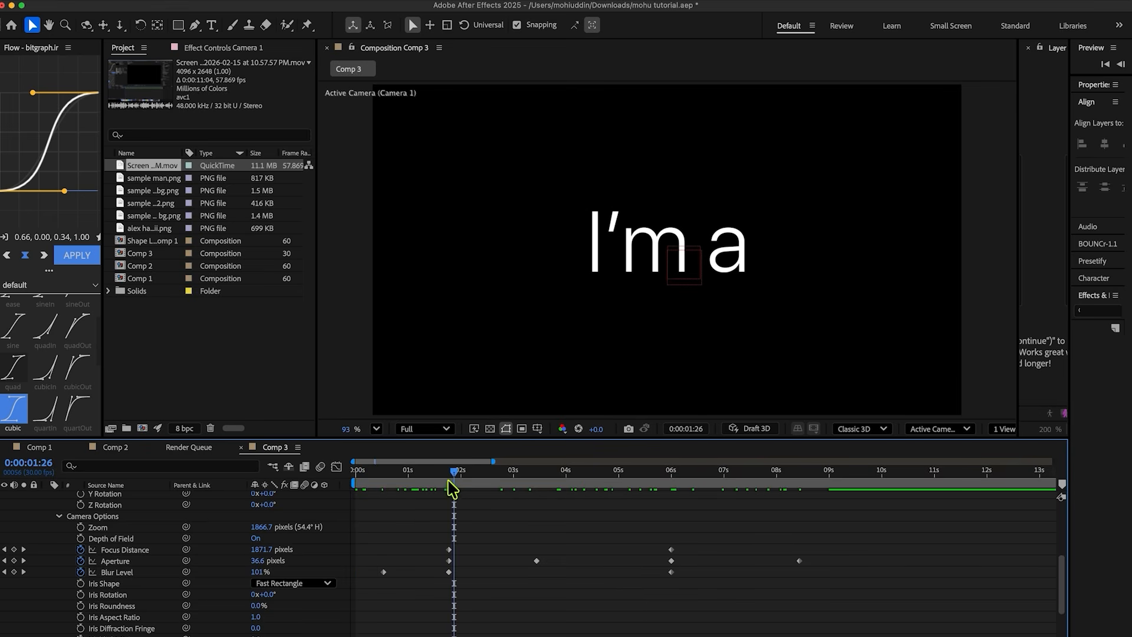
Collapse all layer properties in Comp 3 and preview the finished text animation from the start
scroll(459, 539, up, 5)
key(super+a)
key(u)
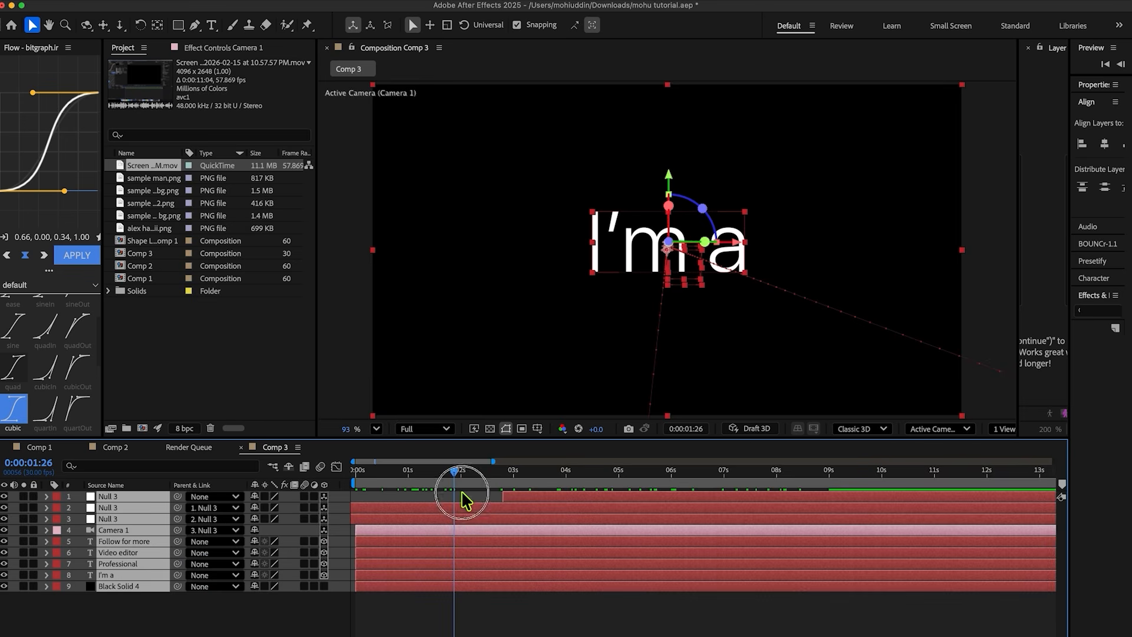
click(462, 493)
drag(455, 473, 222, 471)
key(space)
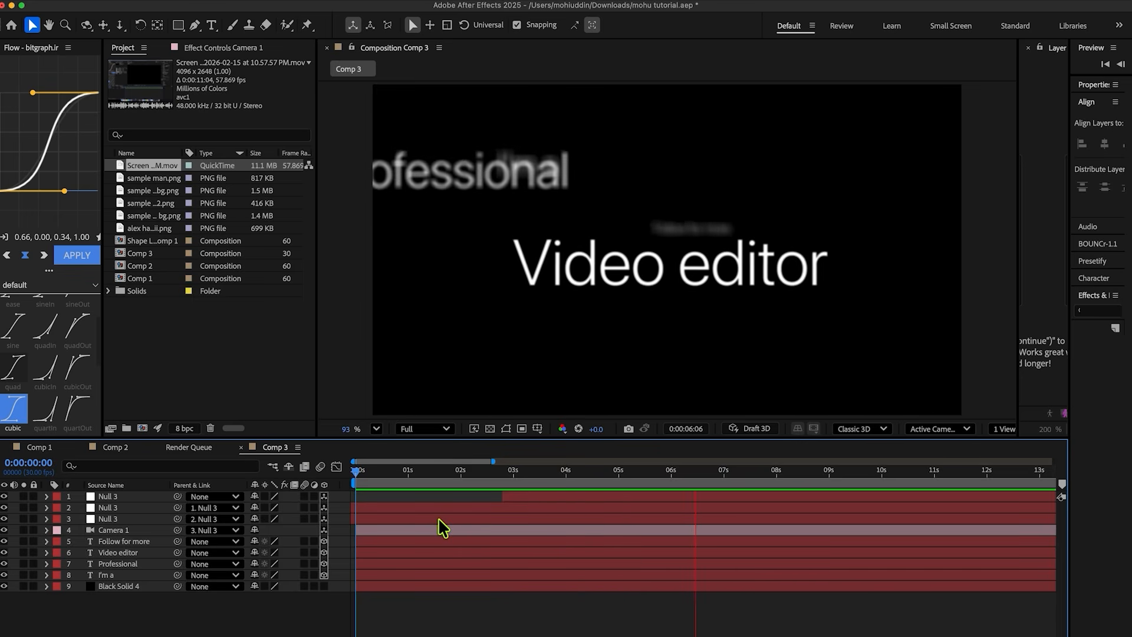
key(space)
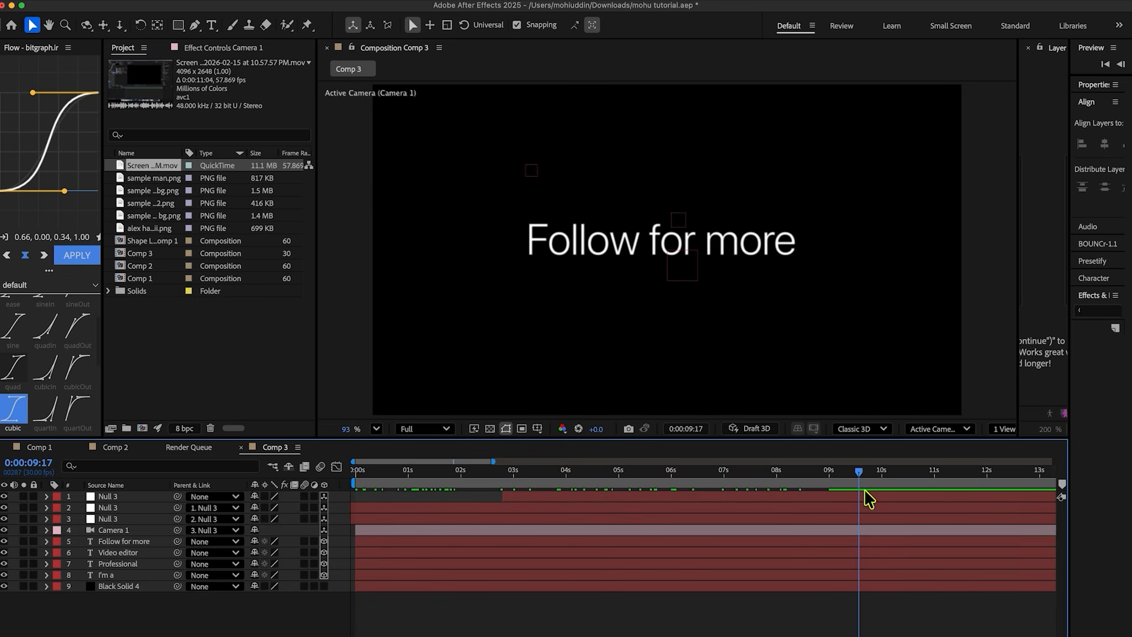
click(607, 485)
key(Home)
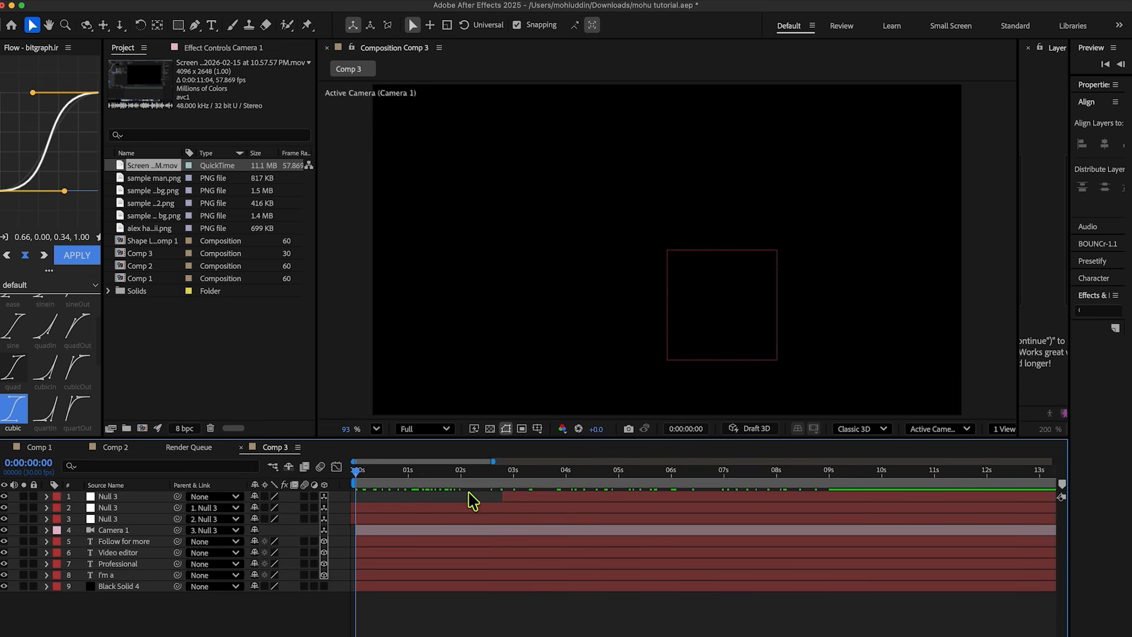
key(space)
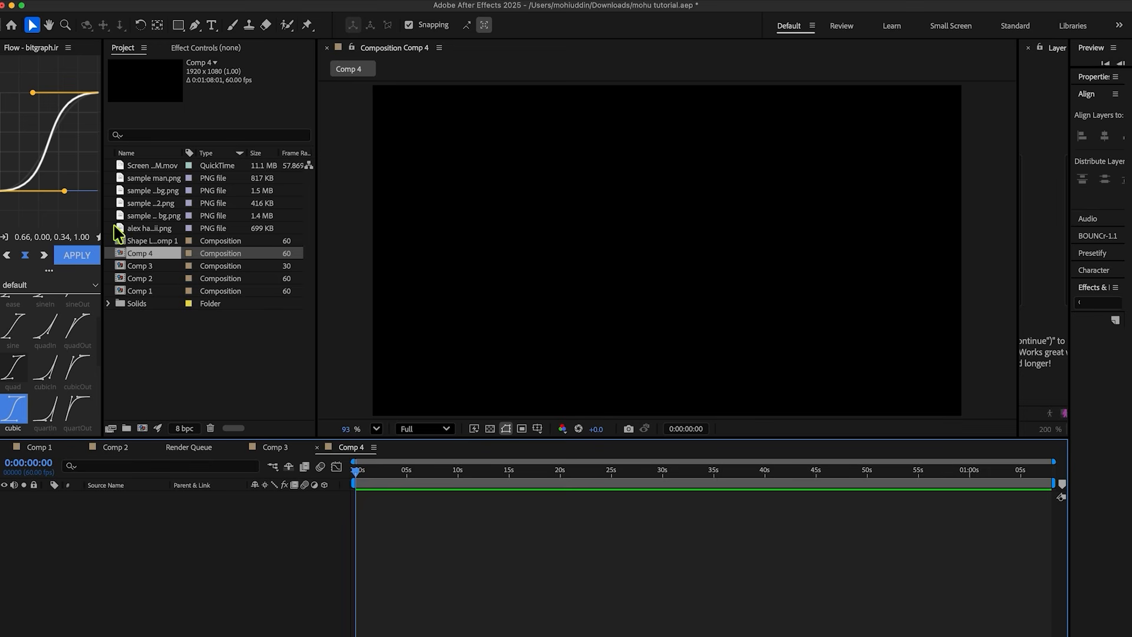
Add sample man bg.png to Comp 4 and scale it to 134% to fill the frame
click(157, 191)
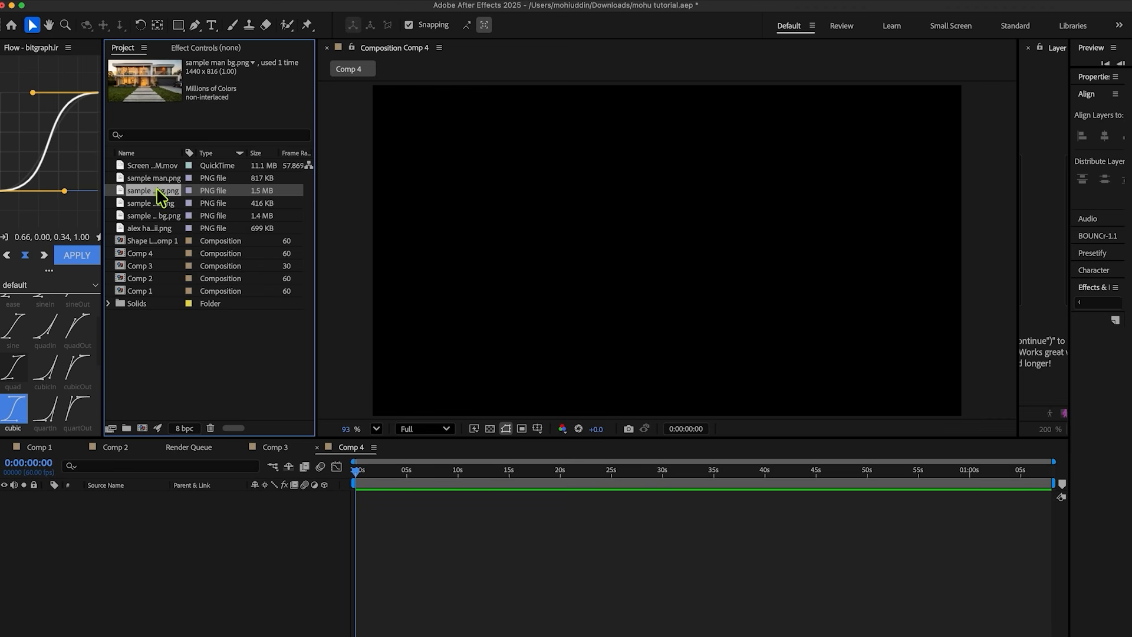
drag(169, 221, 160, 509)
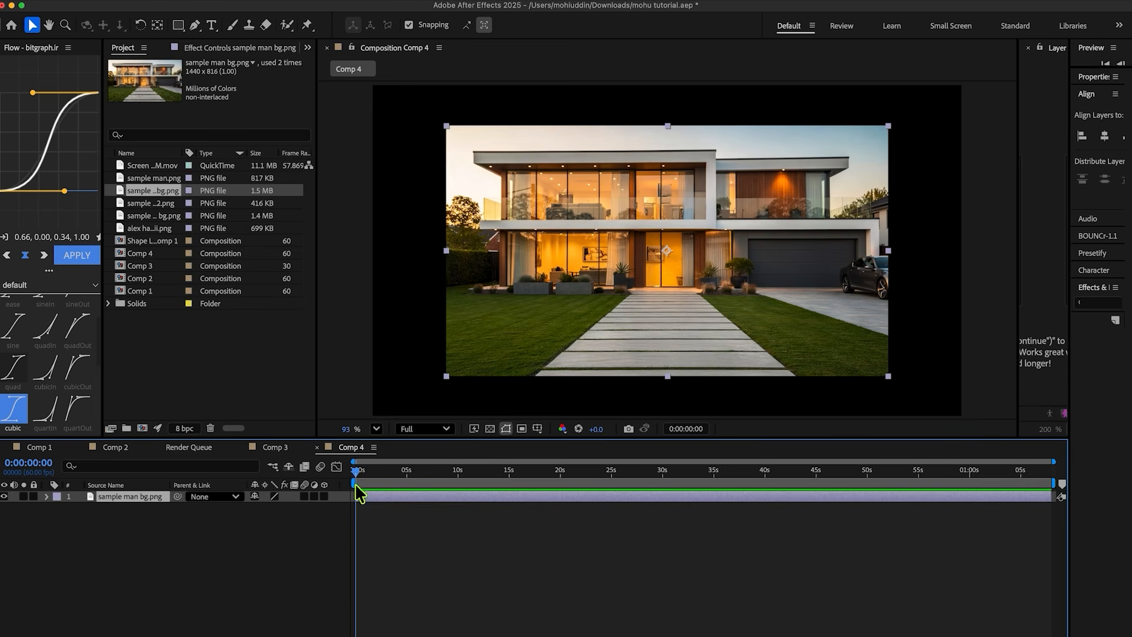
drag(275, 510, 298, 506)
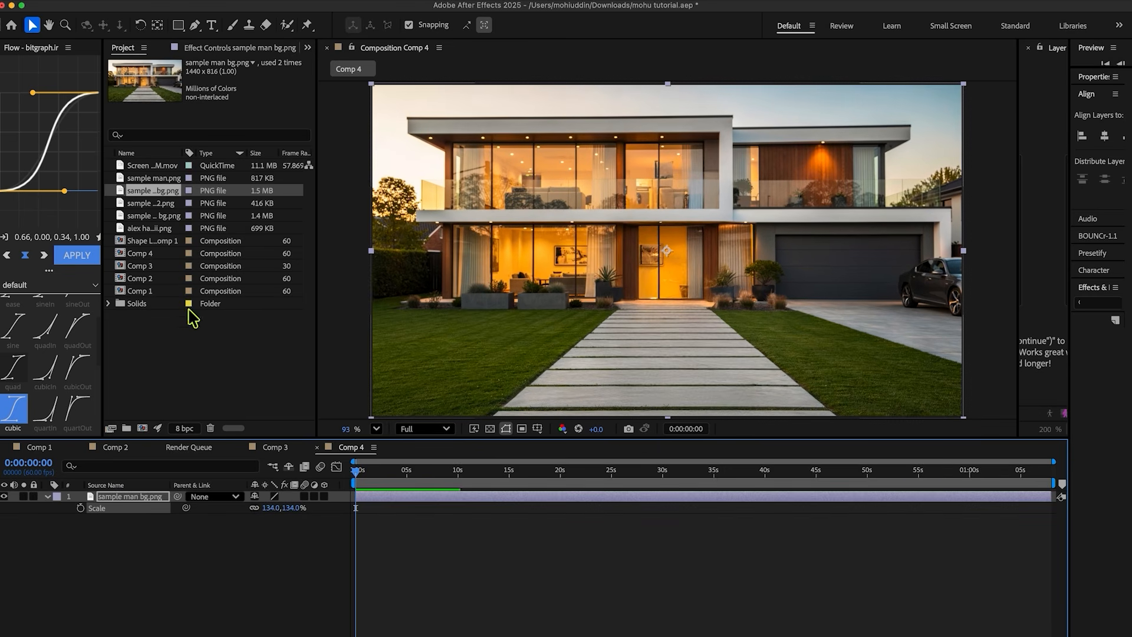
Place sample man.png above the background layer and set its Scale to 134%
click(159, 178)
drag(149, 182, 130, 499)
key(s)
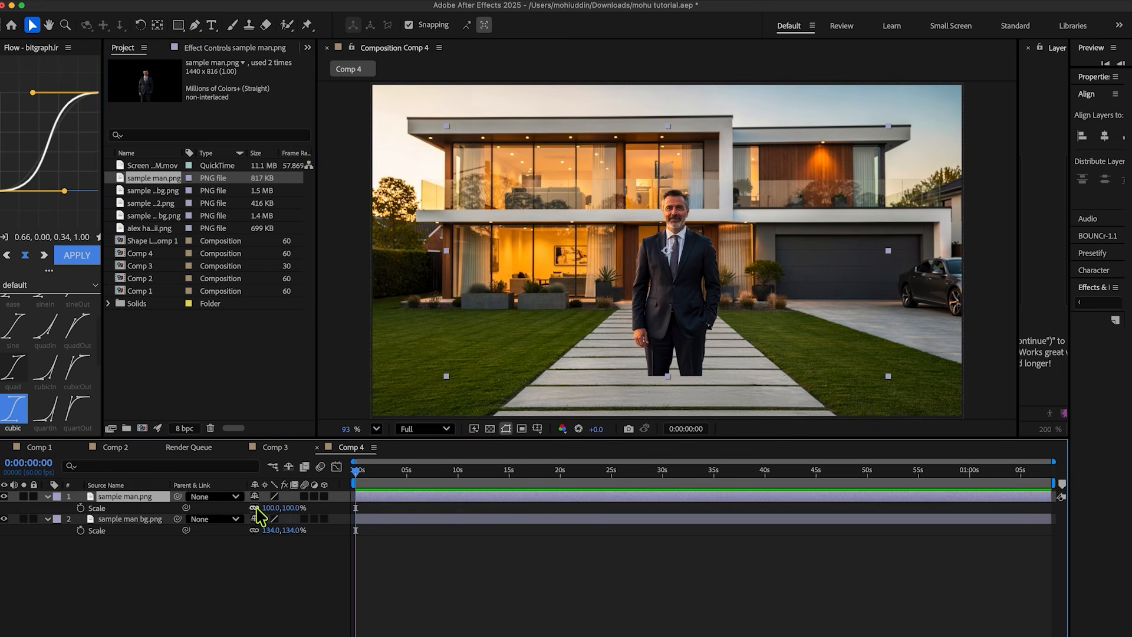
drag(268, 507, 291, 508)
drag(291, 508, 293, 508)
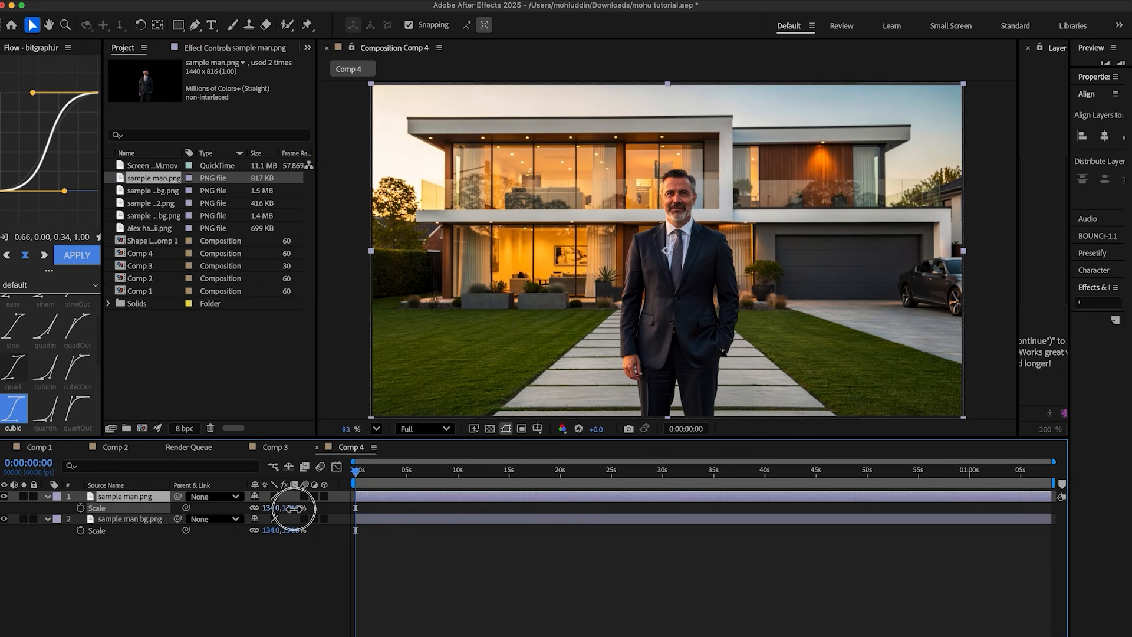
Make the sample man.png and sample man bg.png layers 3D and collapse their properties
click(148, 522)
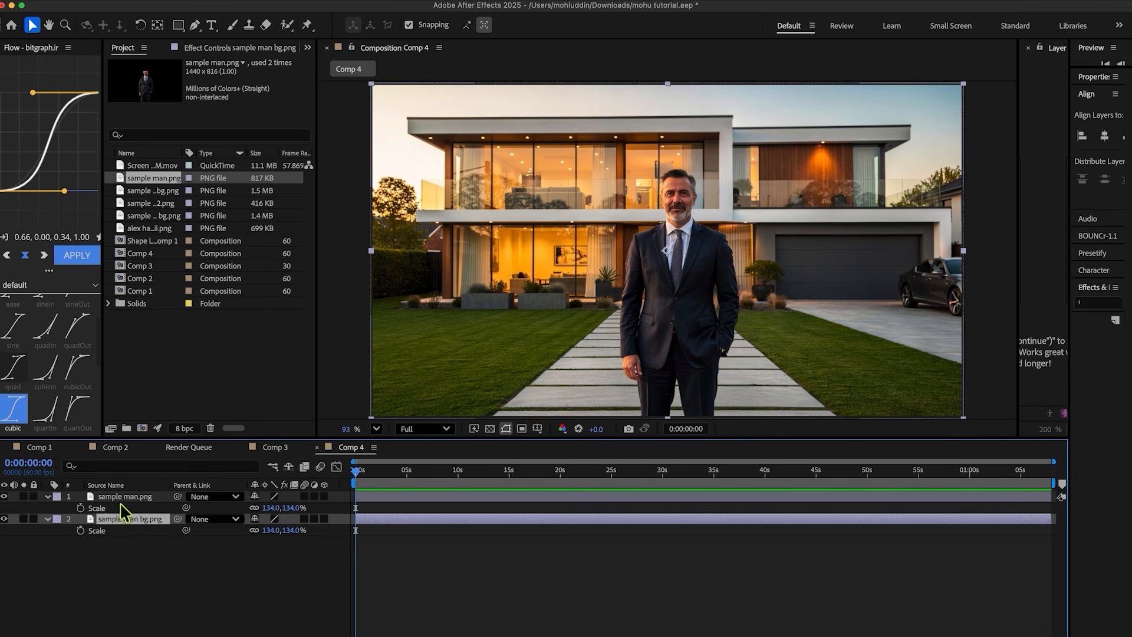
click(519, 532)
click(125, 497)
shift+click(126, 519)
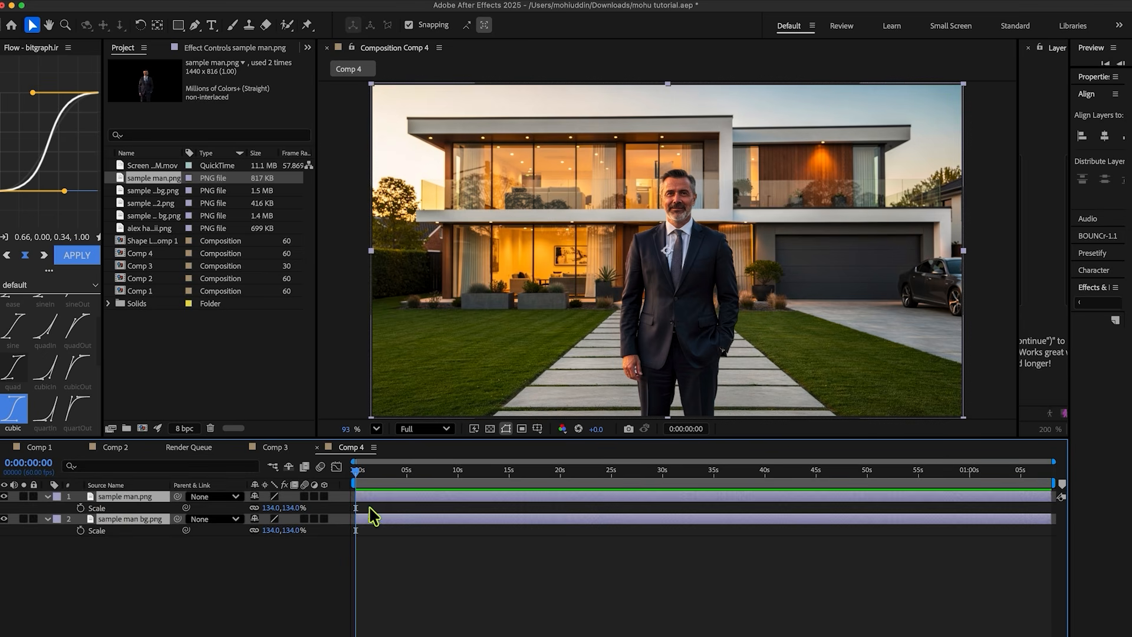
click(324, 496)
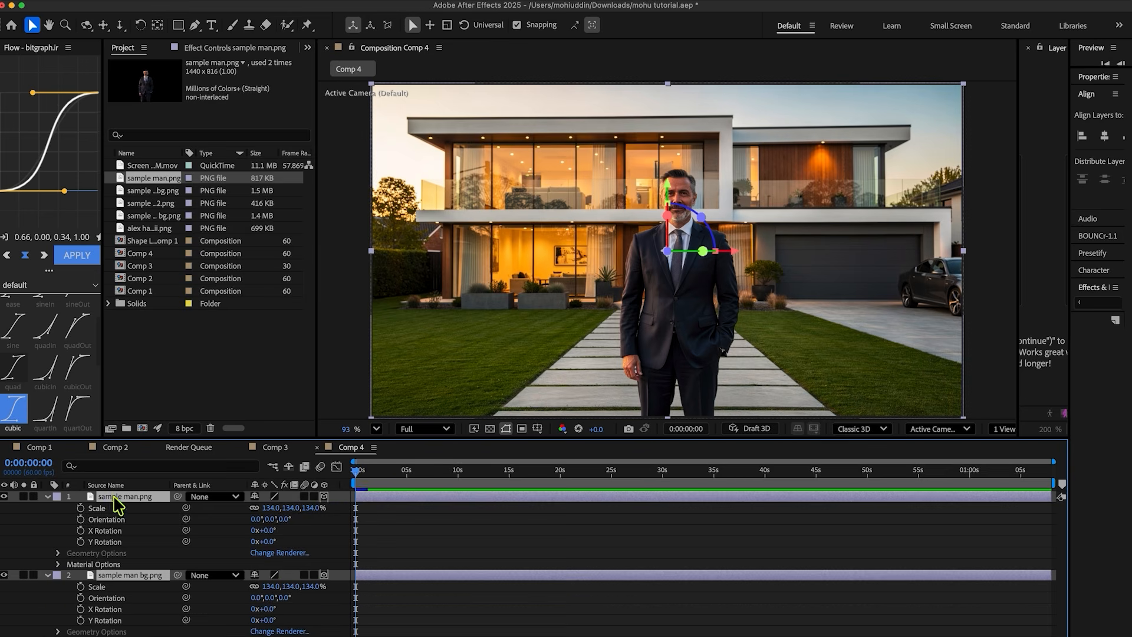
click(46, 497)
Switch the composition viewer to two views and set the second one to Custom View 1
click(1005, 429)
click(1009, 472)
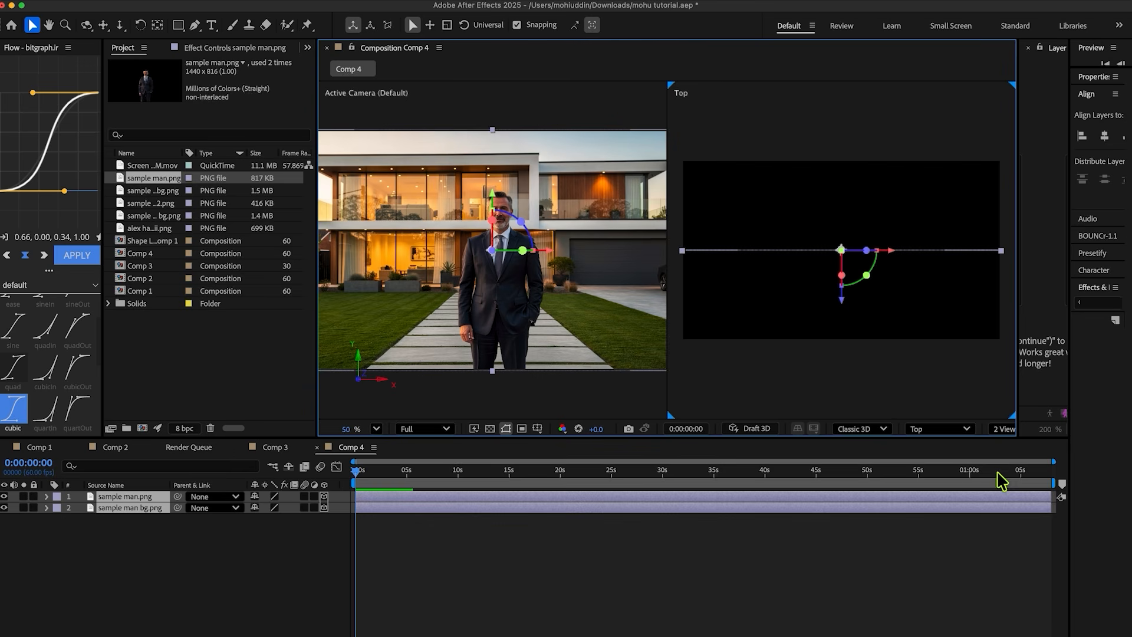
click(960, 428)
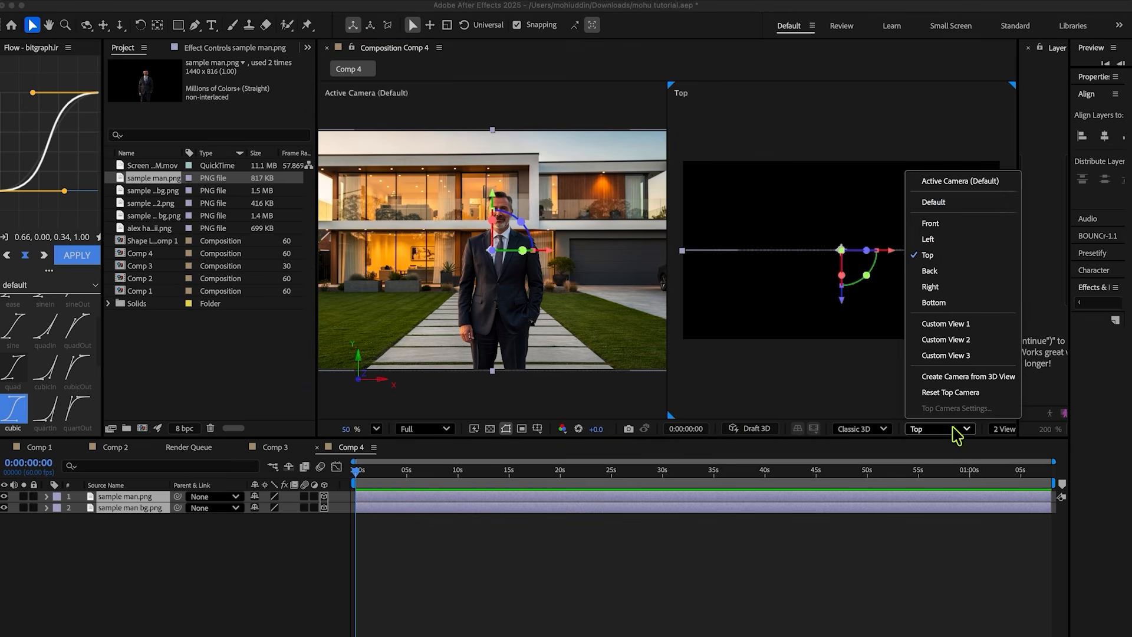
click(946, 323)
click(607, 587)
Move the sample man.png layer forward along the Z axis, well in front of the house background
click(135, 499)
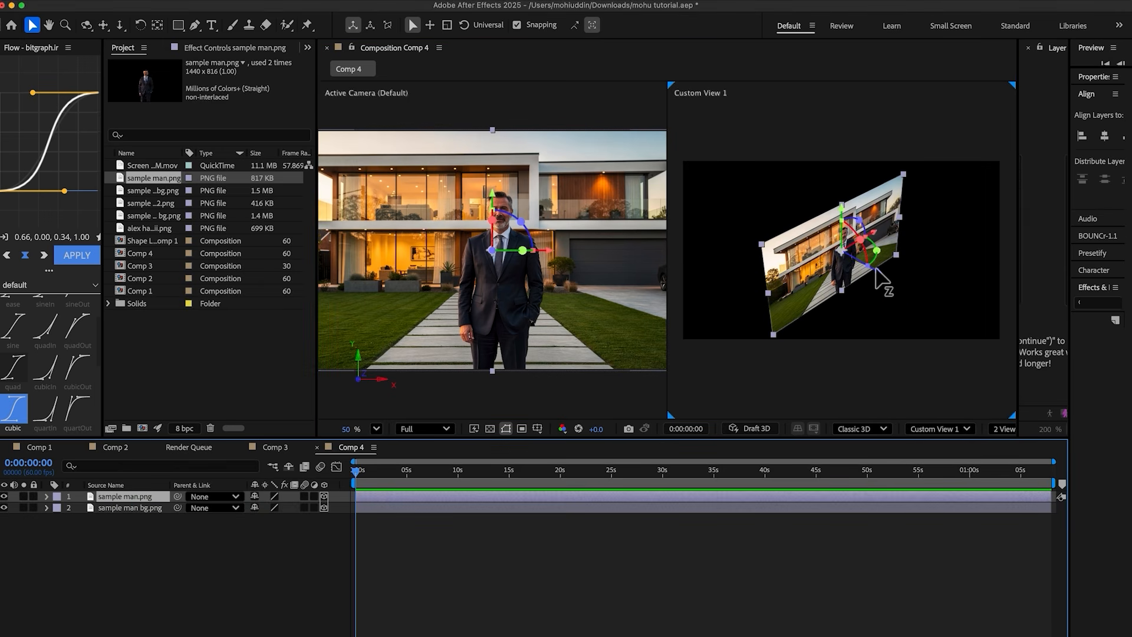
drag(883, 282, 927, 297)
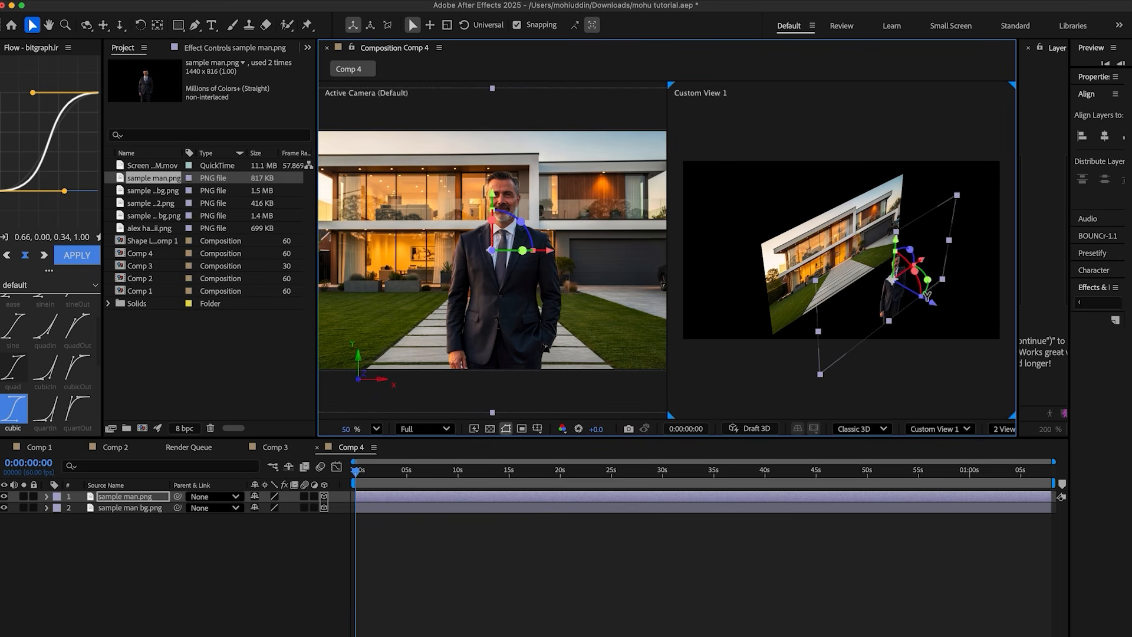
scroll(888, 299, up, 5)
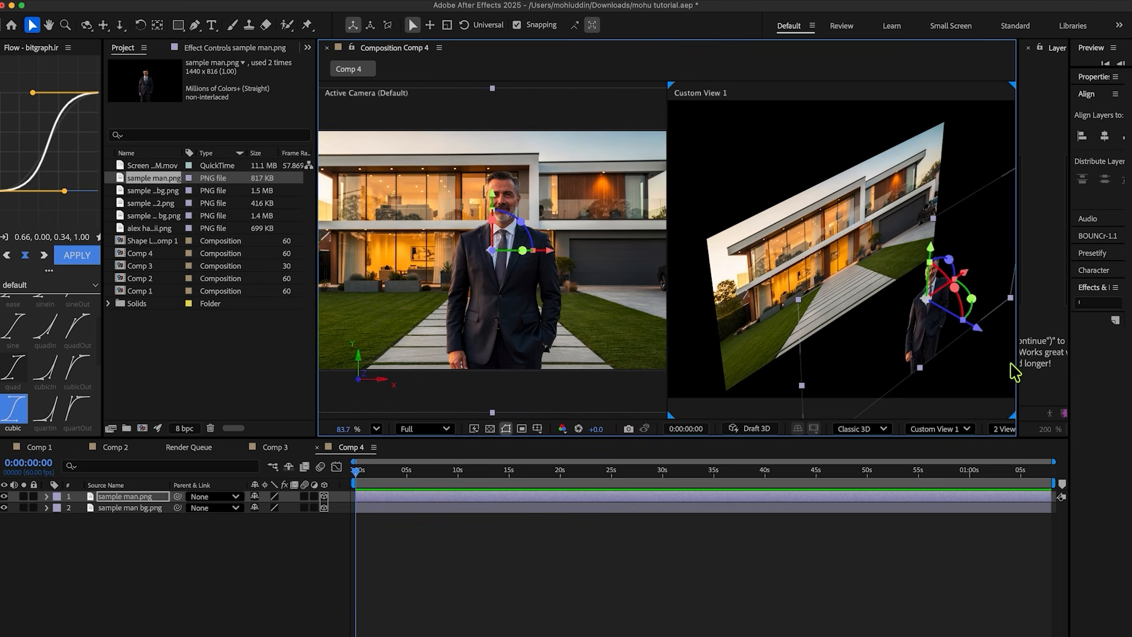
drag(977, 330, 1024, 346)
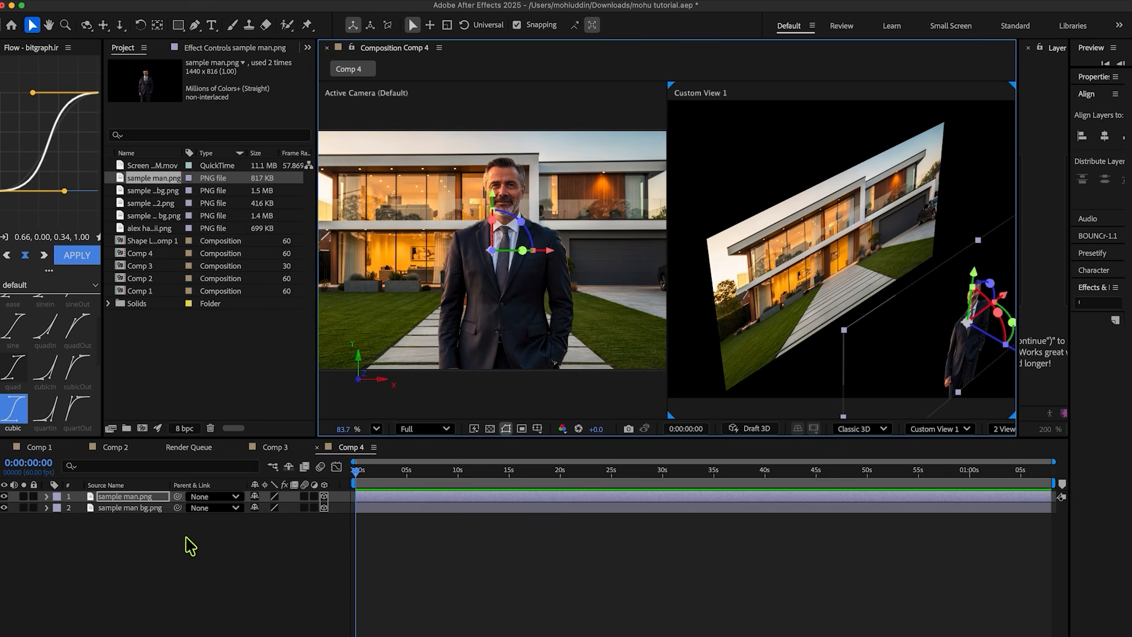
Set the Scale of sample man.png to 84% and return the viewer to a single view
key(s)
drag(268, 515, 242, 517)
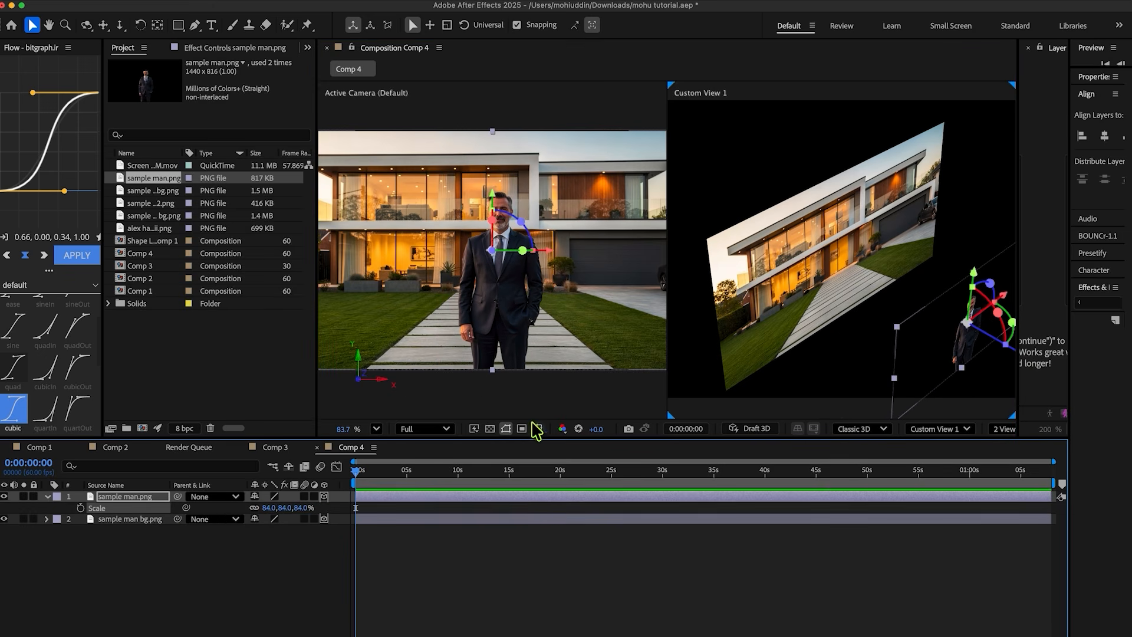
click(378, 429)
click(405, 177)
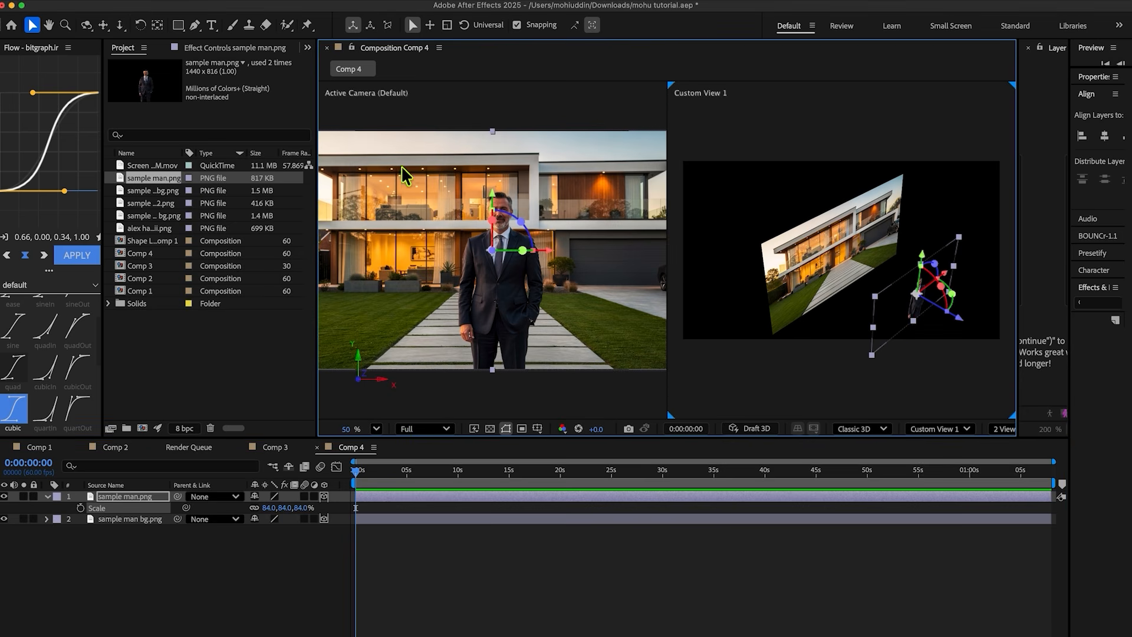
click(1006, 429)
click(1014, 456)
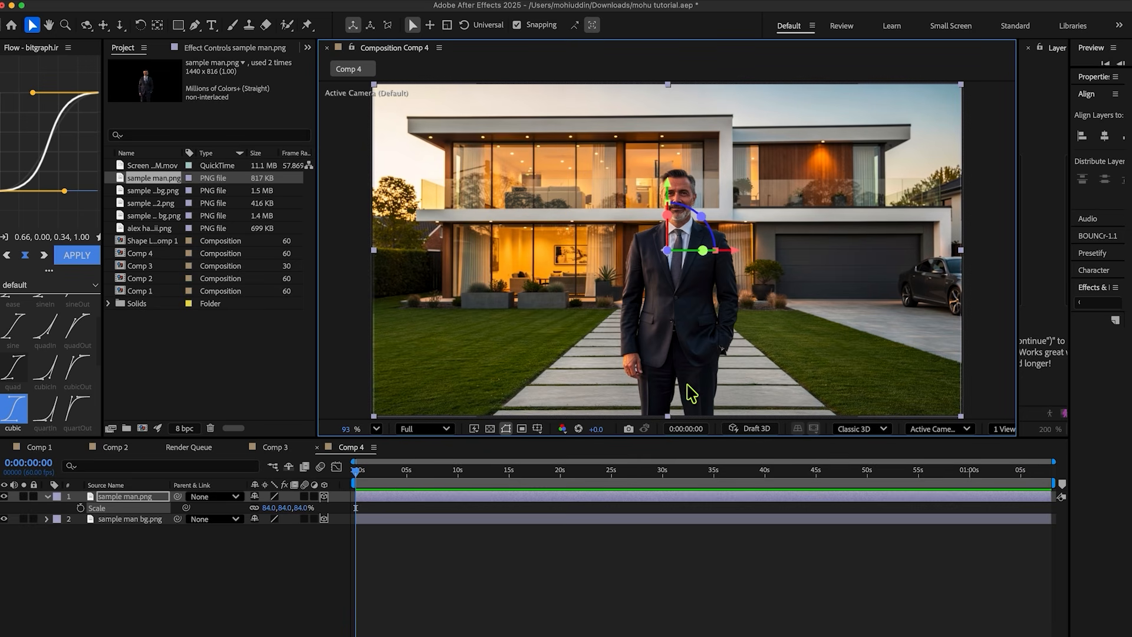
Shift sample man.png slightly to the right along the X axis and set its Scale to 90%
drag(731, 251, 763, 246)
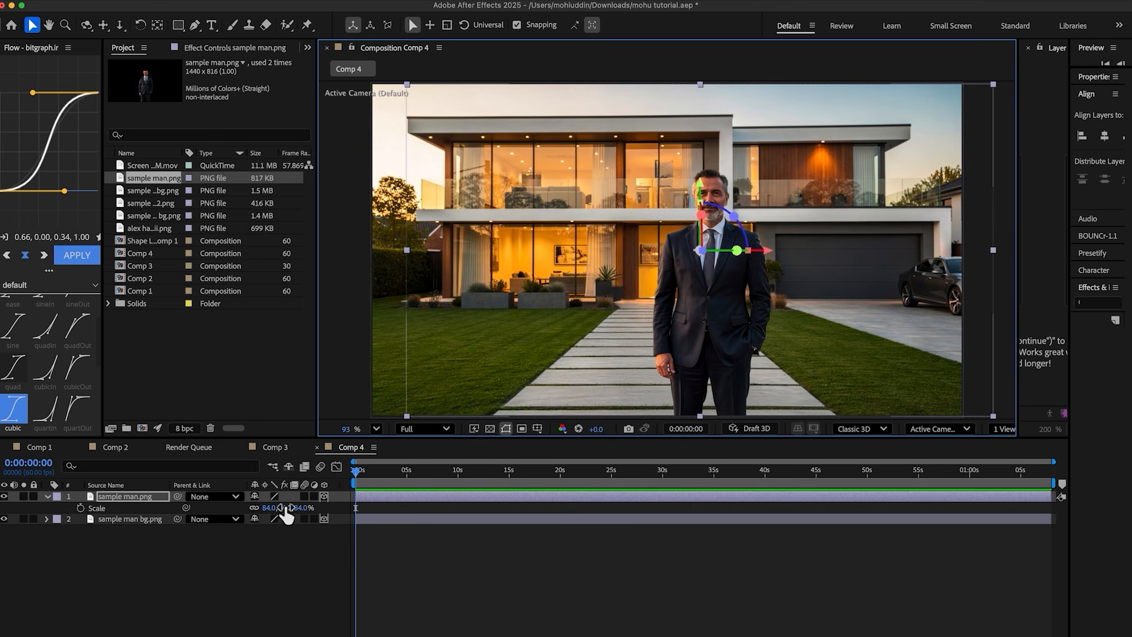
click(267, 509)
text(9)
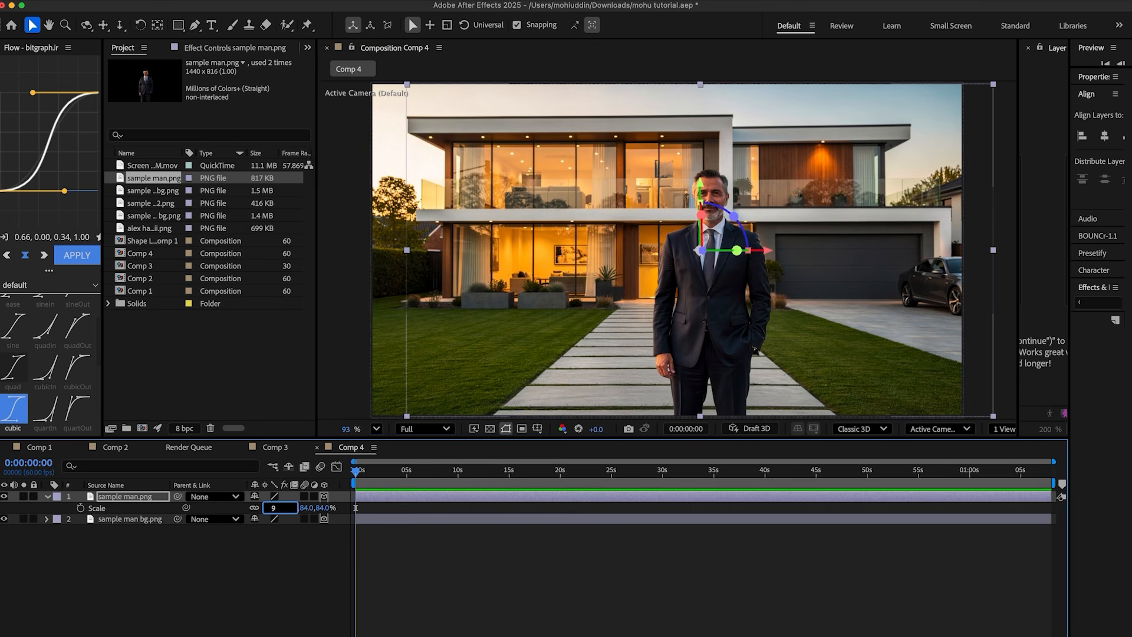
text(0)
key(Return)
Create a 35mm one-node camera named Camera 1 and set the Scale of sample man.png to 70%
right_click(237, 572)
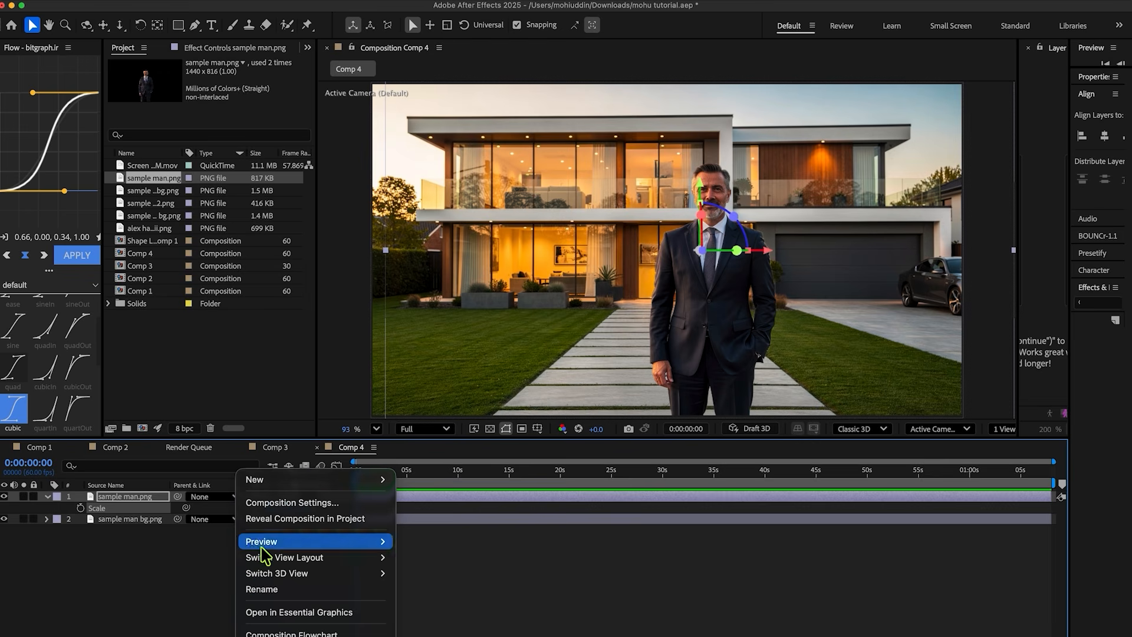
mouse_move(271, 478)
click(451, 551)
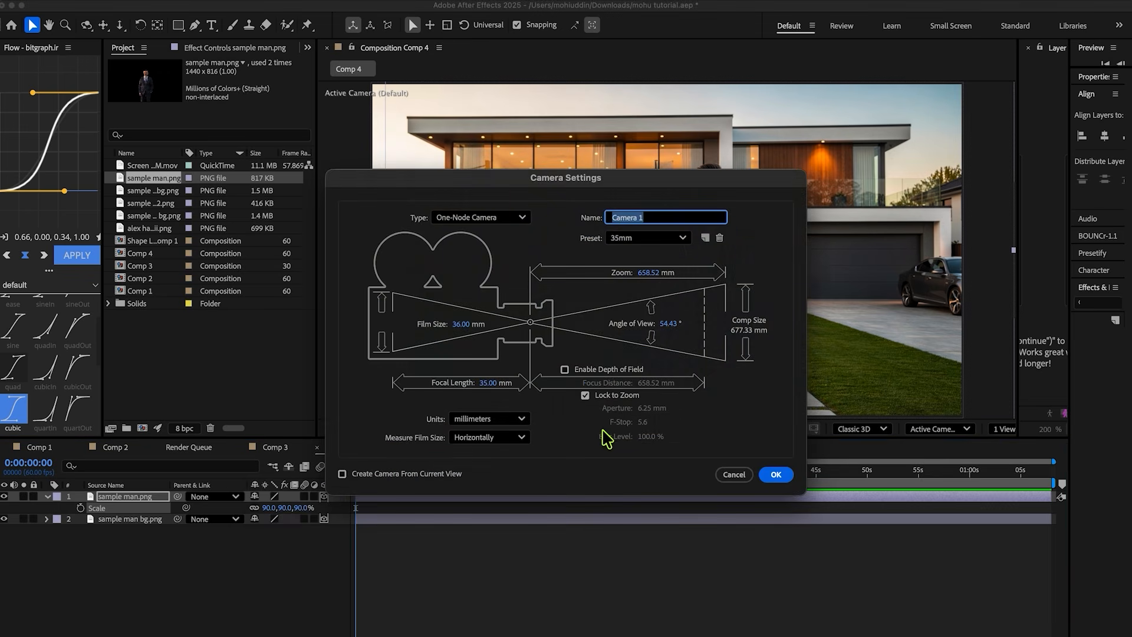
click(761, 475)
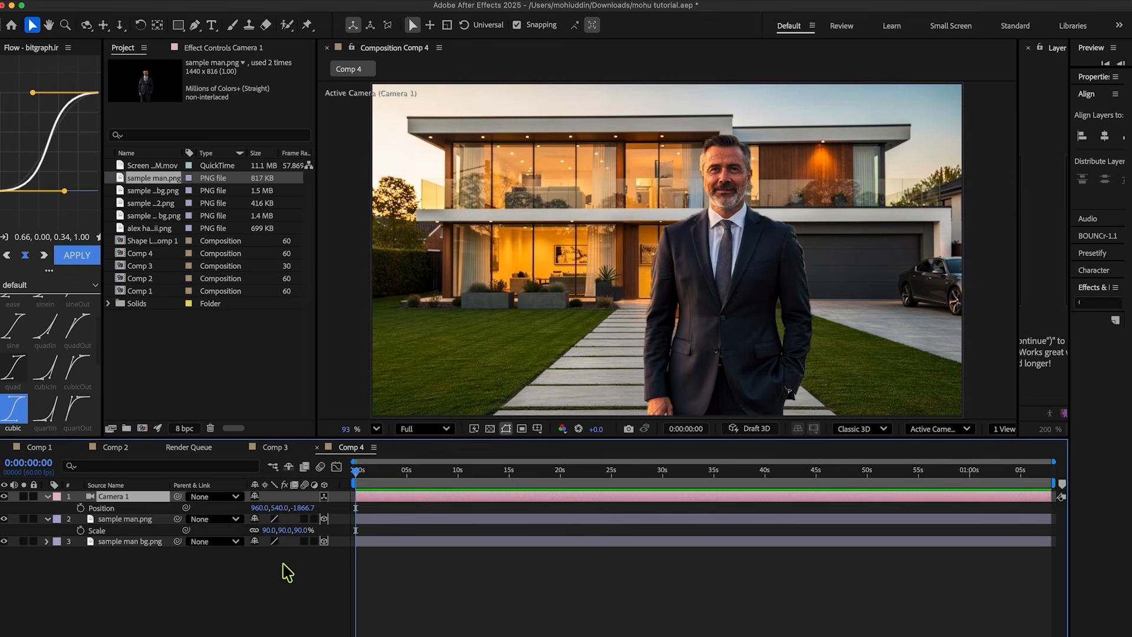
click(130, 519)
drag(266, 531, 260, 531)
Add a Position keyframe for Camera 1 at about 11 seconds and try a Z position of -1231.7 at the start
click(131, 496)
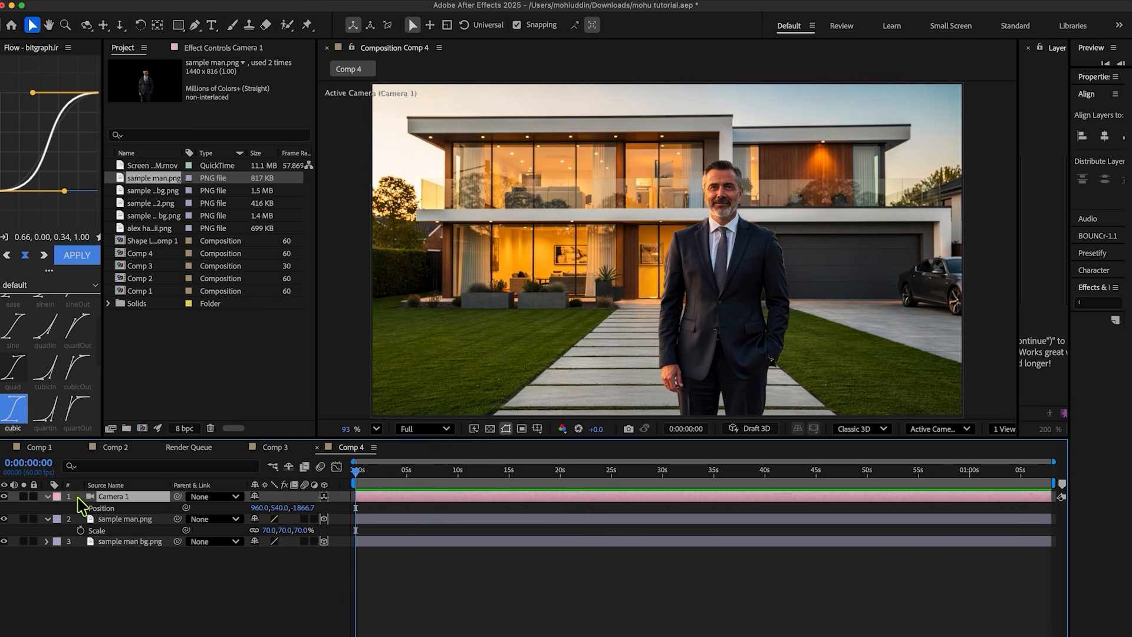
click(80, 507)
drag(355, 507, 472, 508)
drag(299, 509, 782, 575)
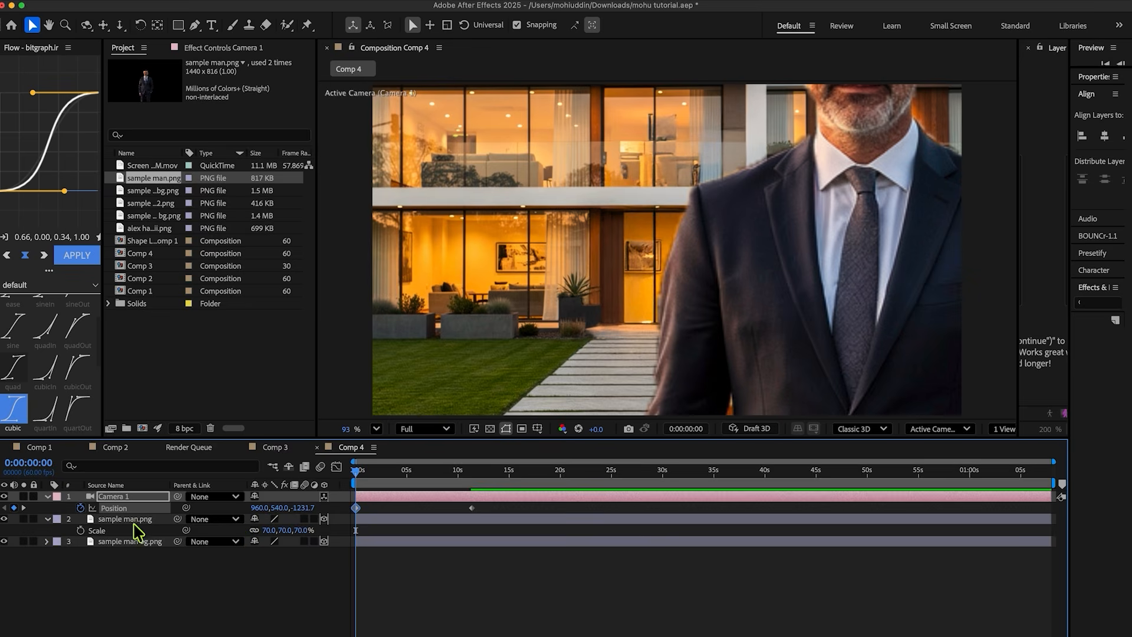
key(super+z)
Collapse the sample man.png properties and hide both the sample man.png and sample man bg.png layers
click(136, 522)
shift+click(139, 541)
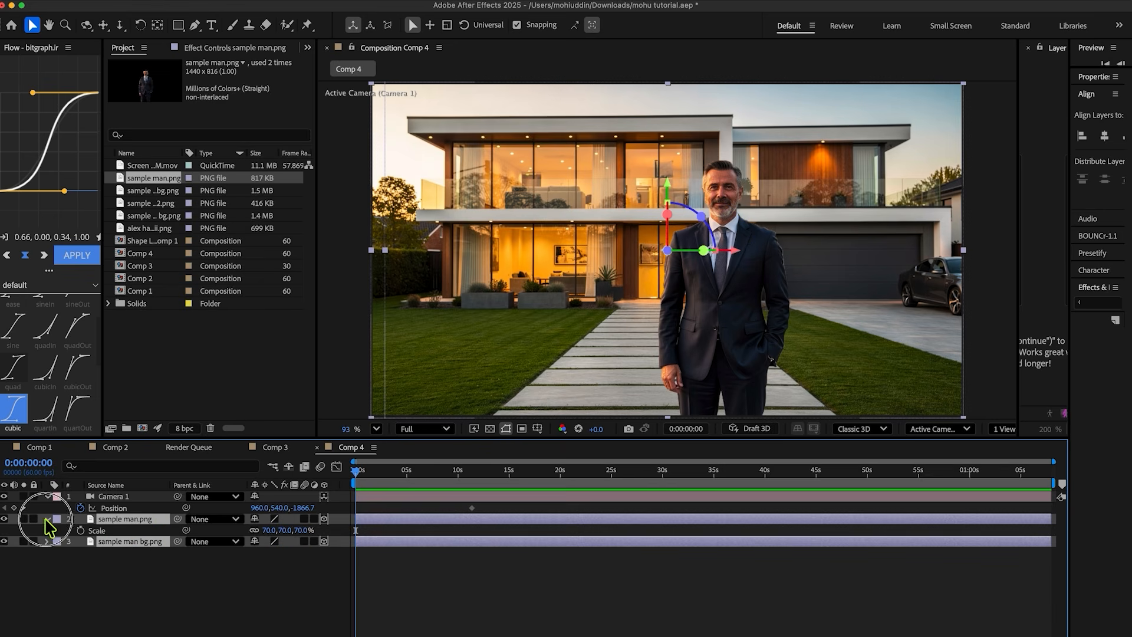
click(47, 520)
drag(4, 519, 5, 530)
click(142, 576)
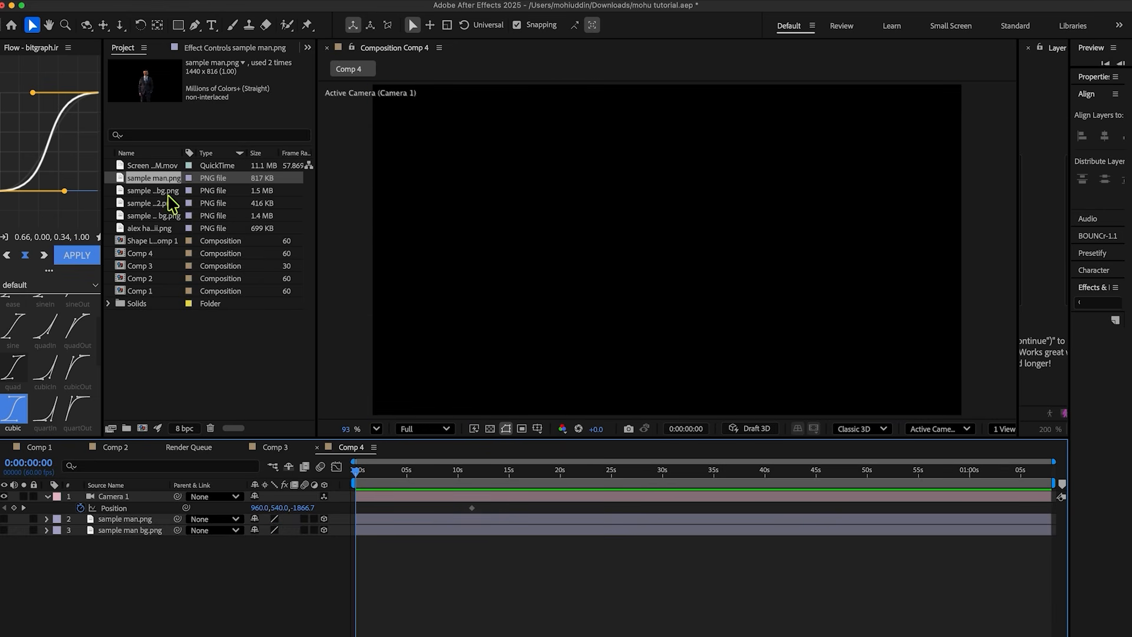
Add sample man.png and sample man bg.png to Comp 4 again, set the background's Scale to 136% and enlarge the man to match
shift+click(145, 192)
drag(148, 195, 156, 559)
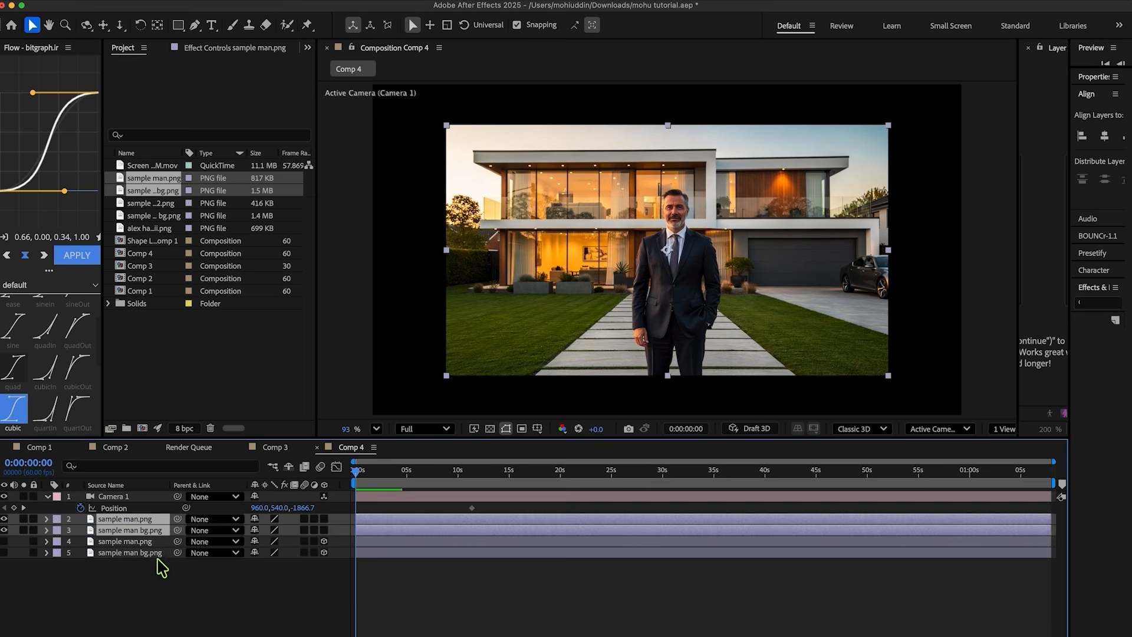
click(141, 531)
key(s)
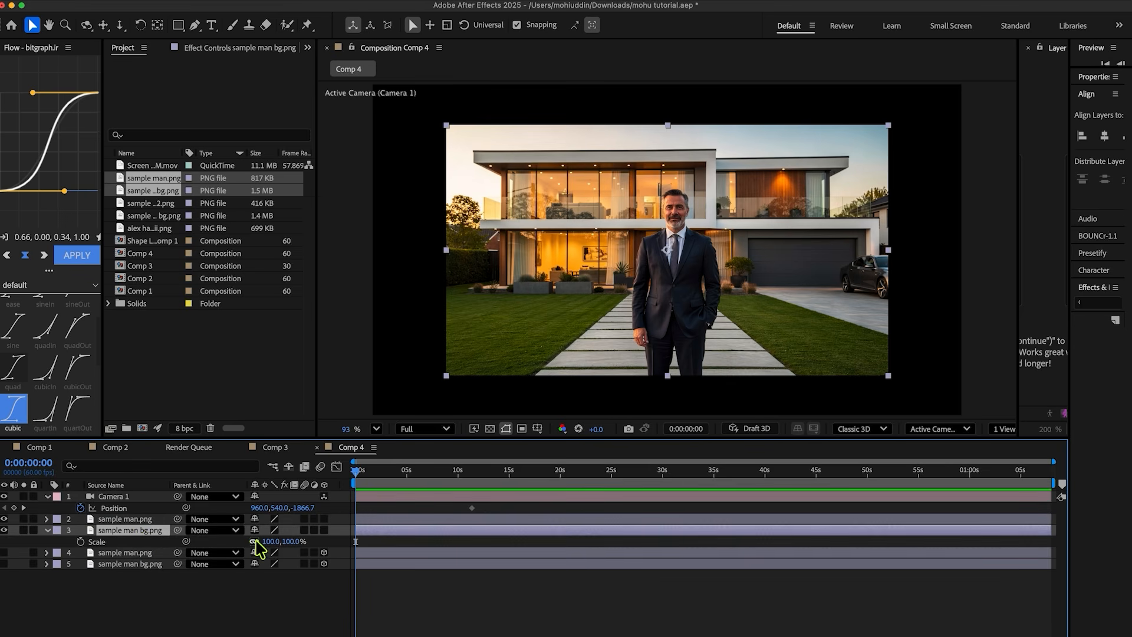
drag(264, 541, 294, 542)
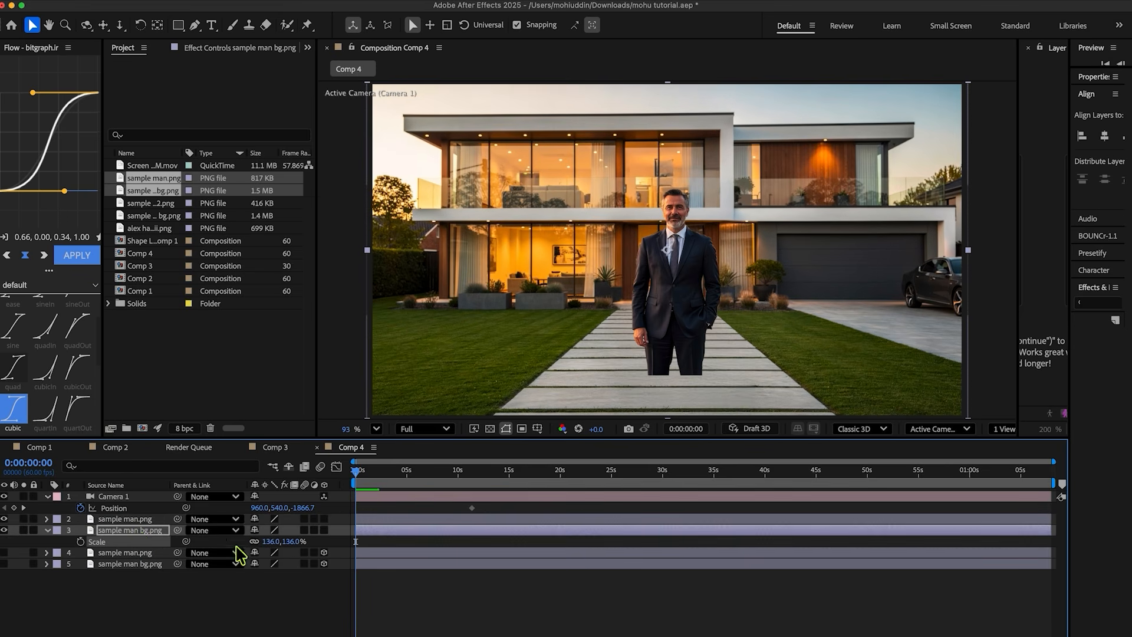
click(125, 519)
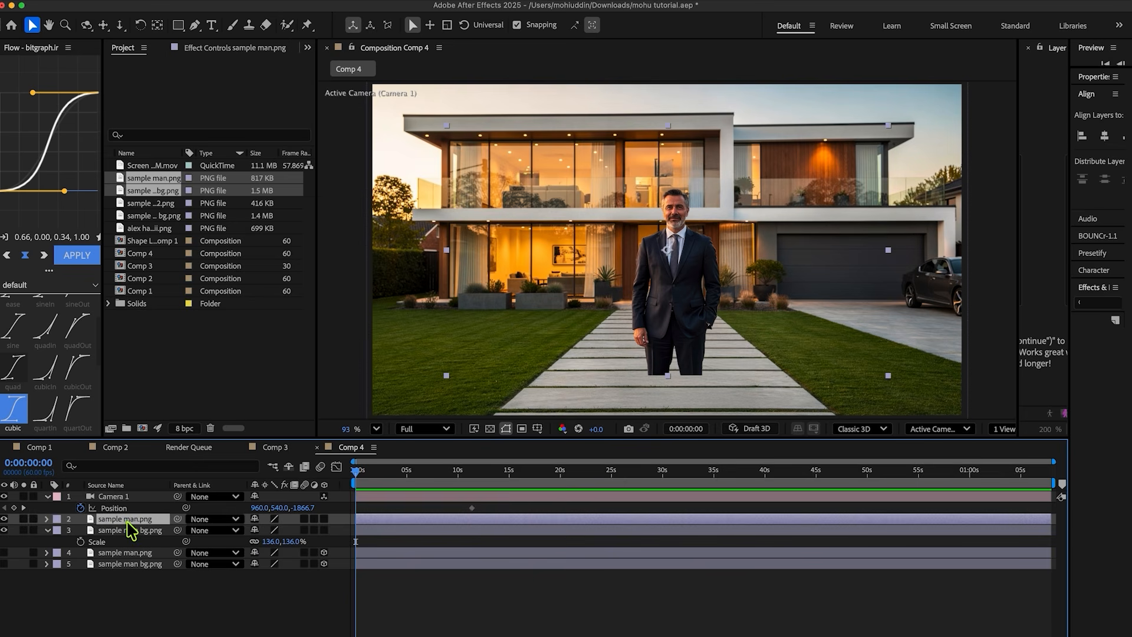
key(super+s)
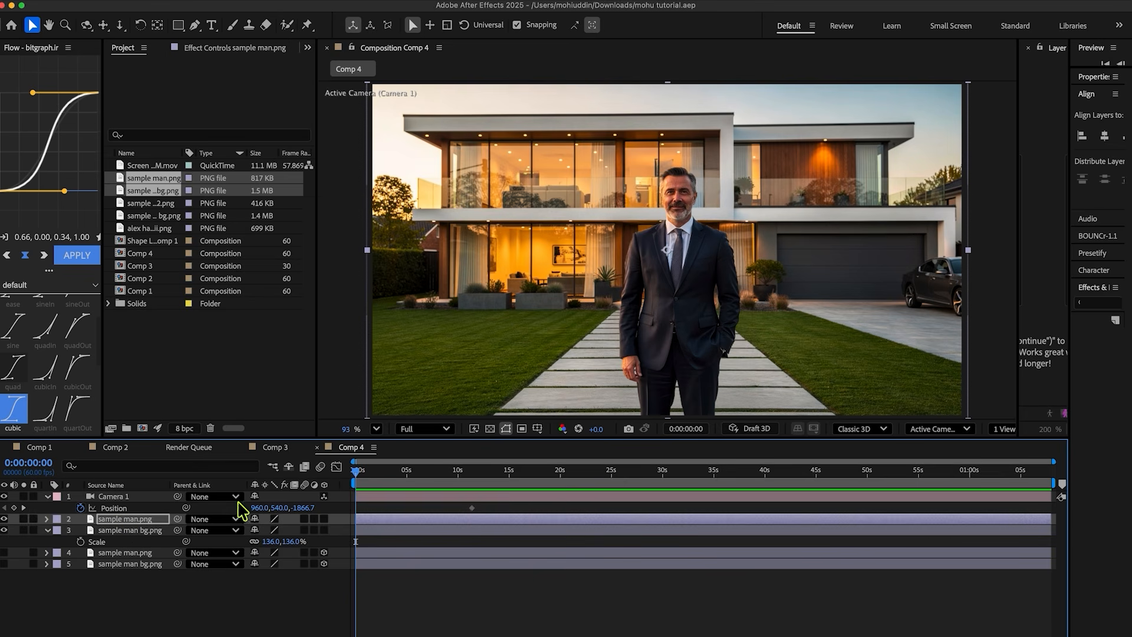
Make both newly added image layers 3D and show the composition in two views
shift+click(146, 529)
click(324, 525)
click(1005, 428)
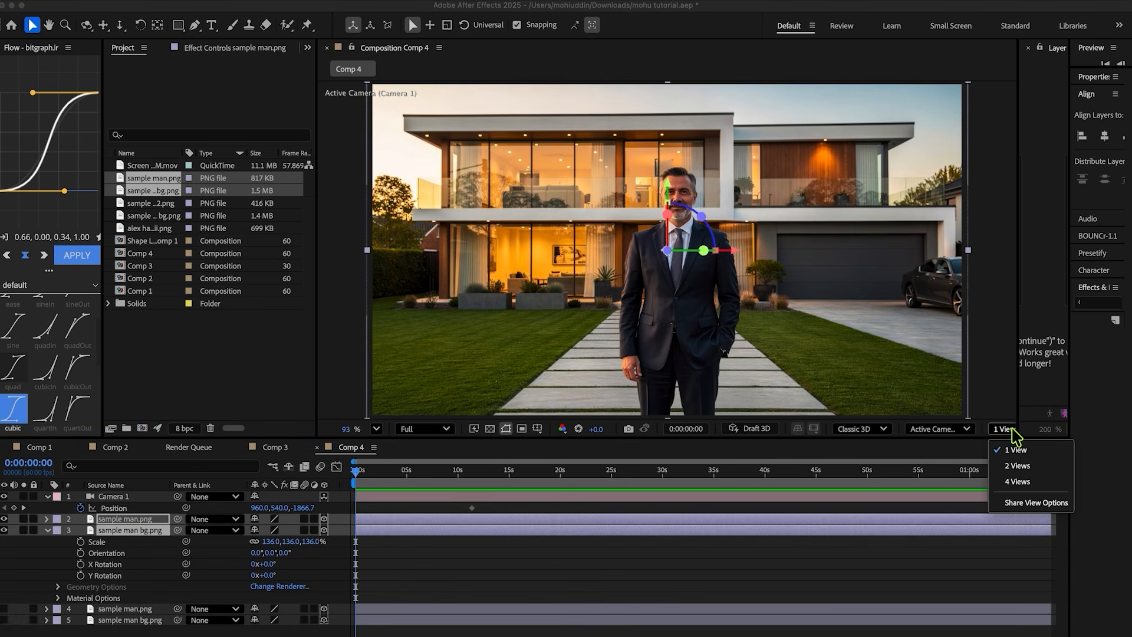
click(1029, 479)
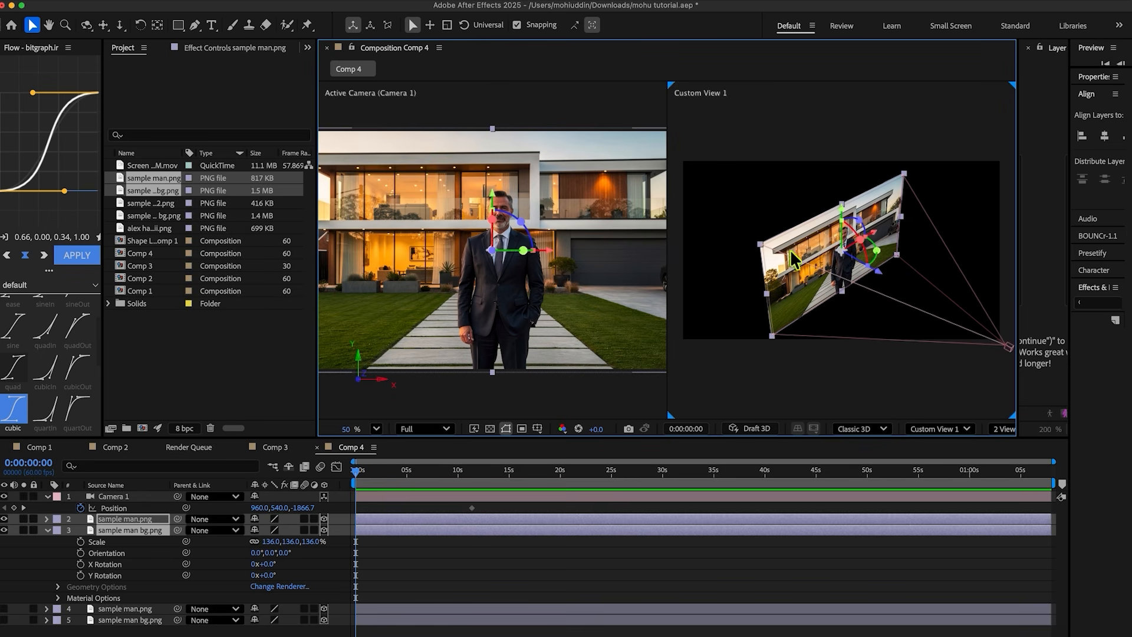
Try moving Camera 1 forward to a Z position of -727.7 at the start and return to a single view
click(162, 500)
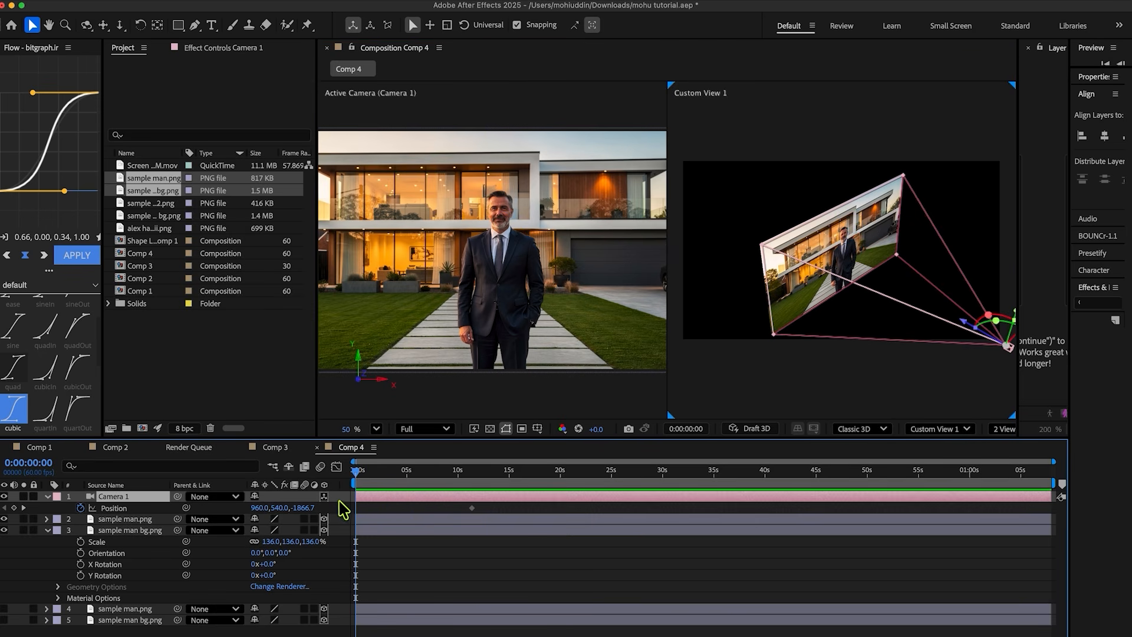
drag(305, 516, 806, 513)
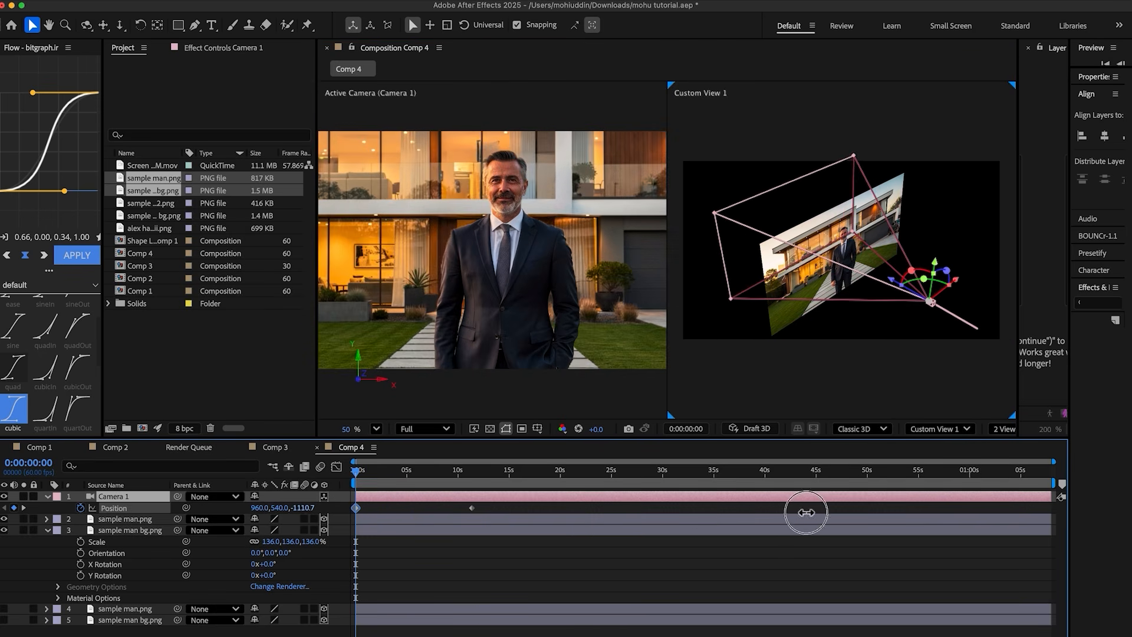
drag(304, 509, 330, 504)
click(1004, 428)
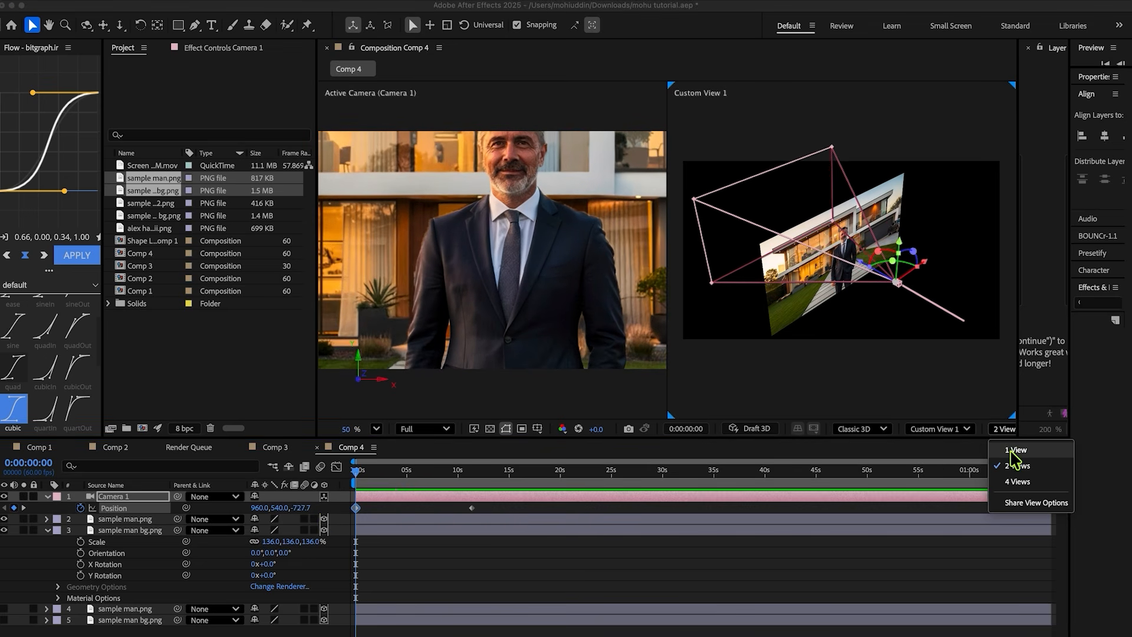
click(1018, 452)
Undo the camera moves, 3D and scale changes, and the added image copies, restoring the original man and house layers
drag(143, 519, 317, 519)
key(super+z)
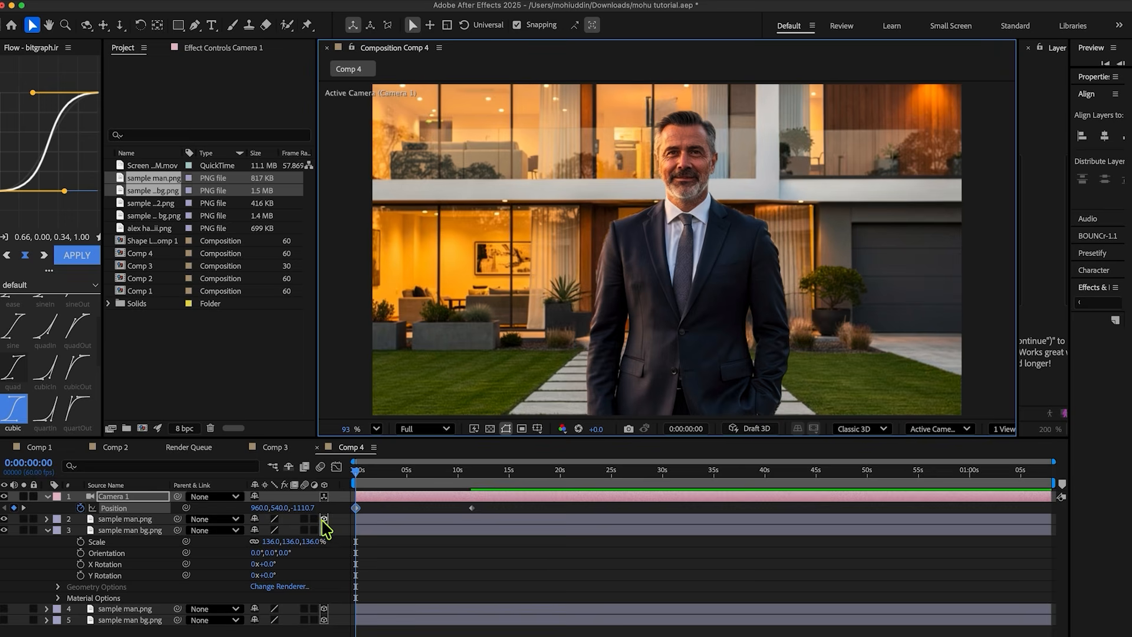
key(super+z)
key(super+z)
key(super+z)
key(super+z)
key(super+z)
key(super+z)
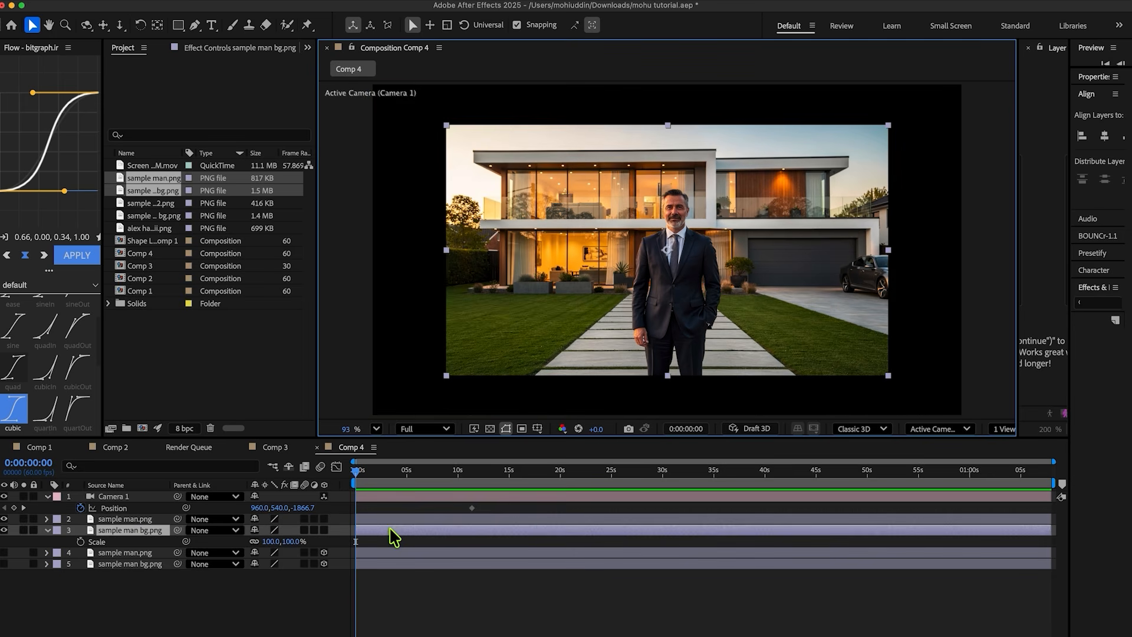
key(super+z)
Set Camera 1's Position at the start to 888.0, 465.0, -1098.7 and save the project
click(121, 498)
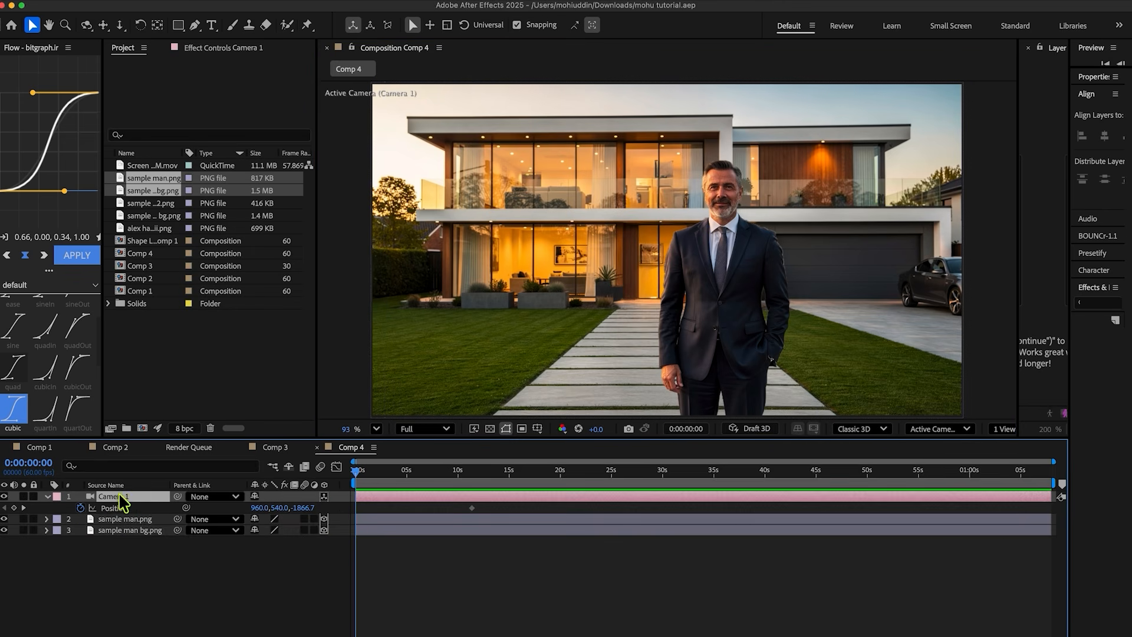
drag(304, 508, 791, 535)
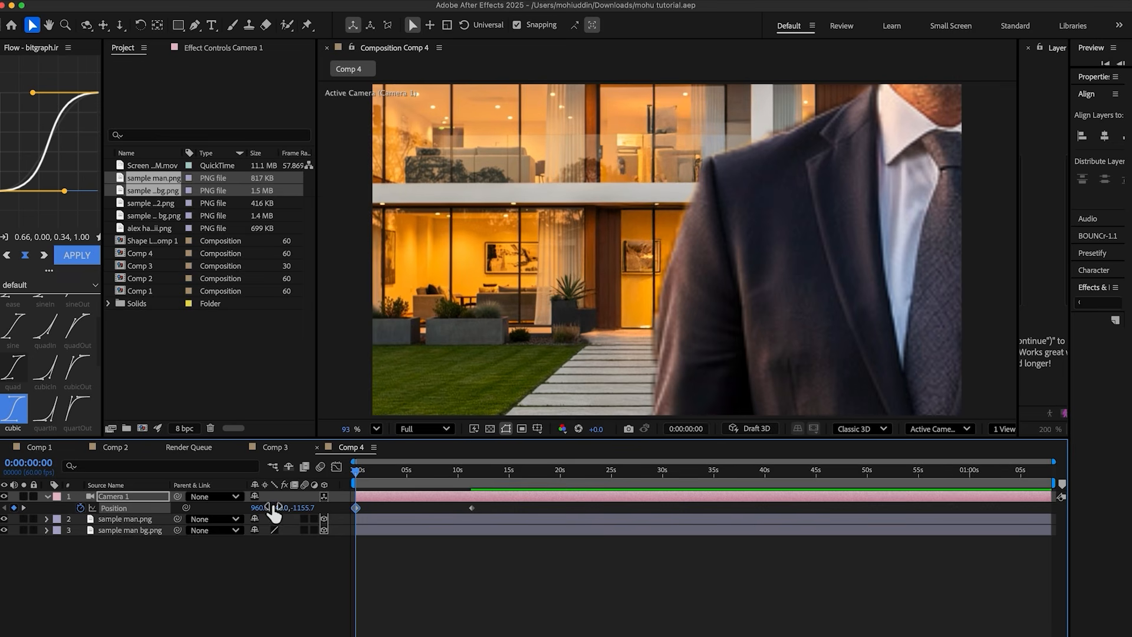
drag(275, 513, 218, 514)
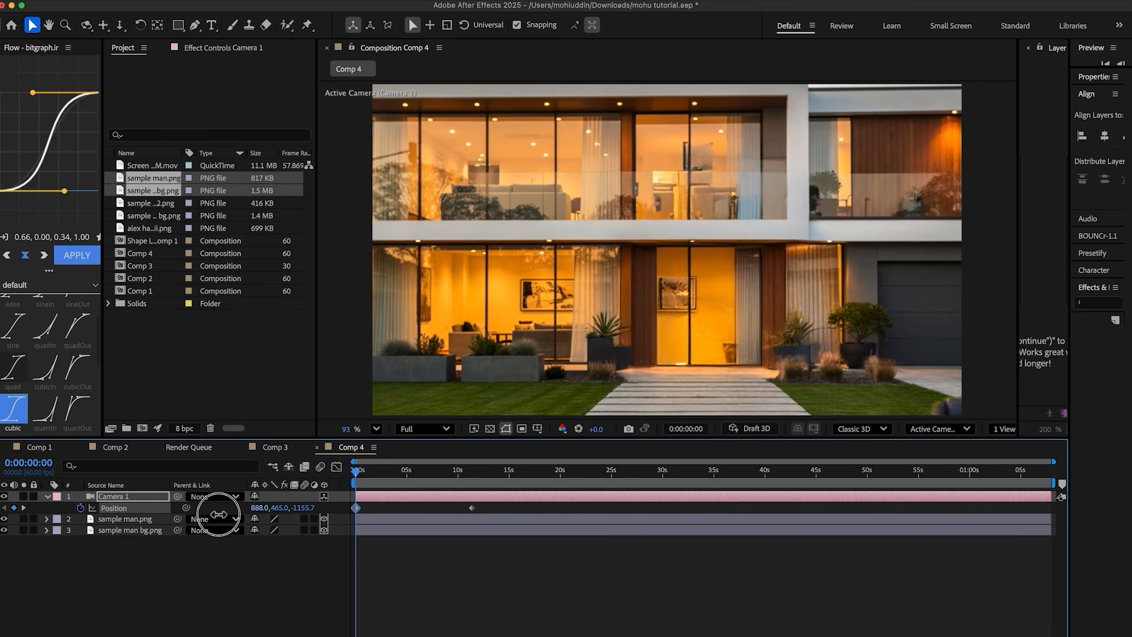
key(super+s)
drag(304, 510, 337, 516)
key(super+s)
Apply Easy Ease to both Camera 1 Position keyframes and shape the speed graph into an early peak with a long slowdown
drag(488, 508, 351, 523)
key(super+s)
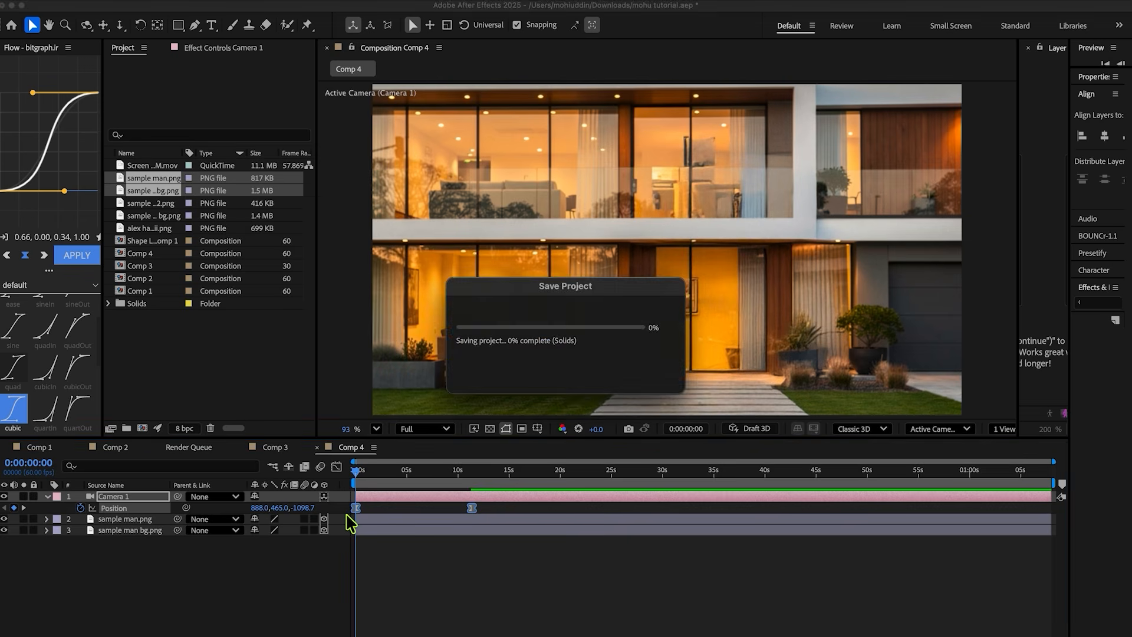
click(335, 465)
drag(493, 588, 284, 633)
key(super+s)
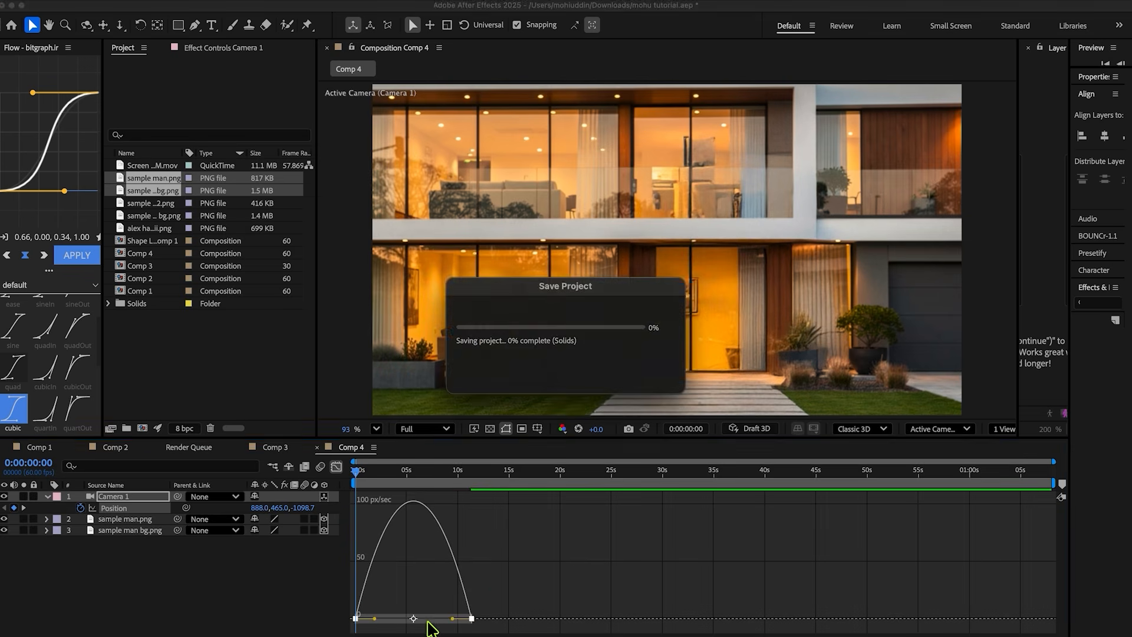
drag(453, 619, 368, 624)
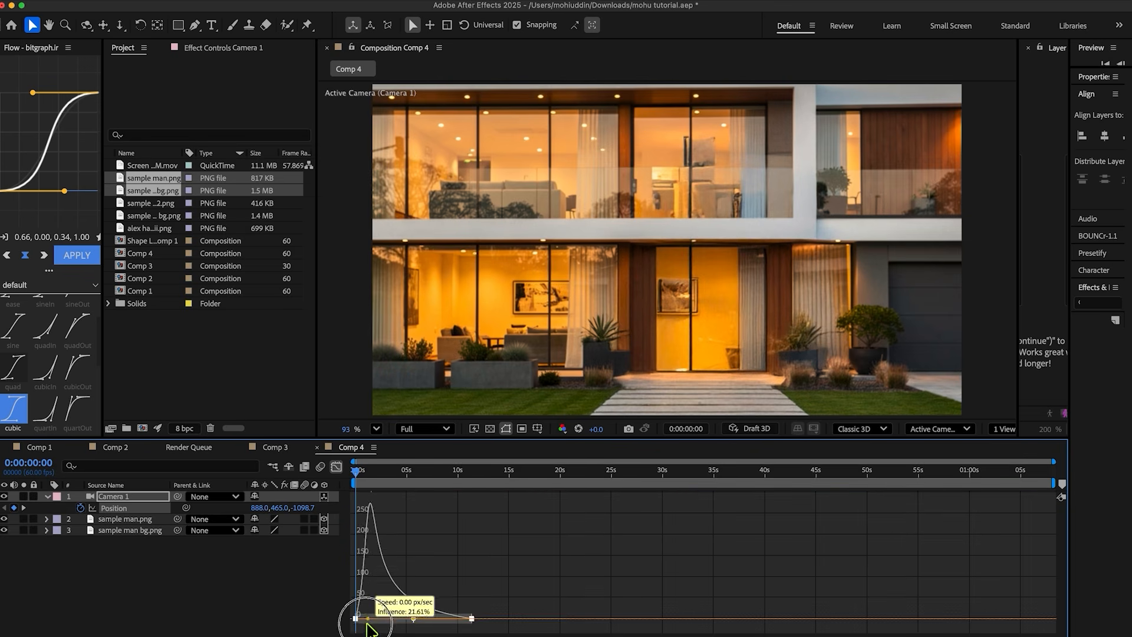
key(shift+F3)
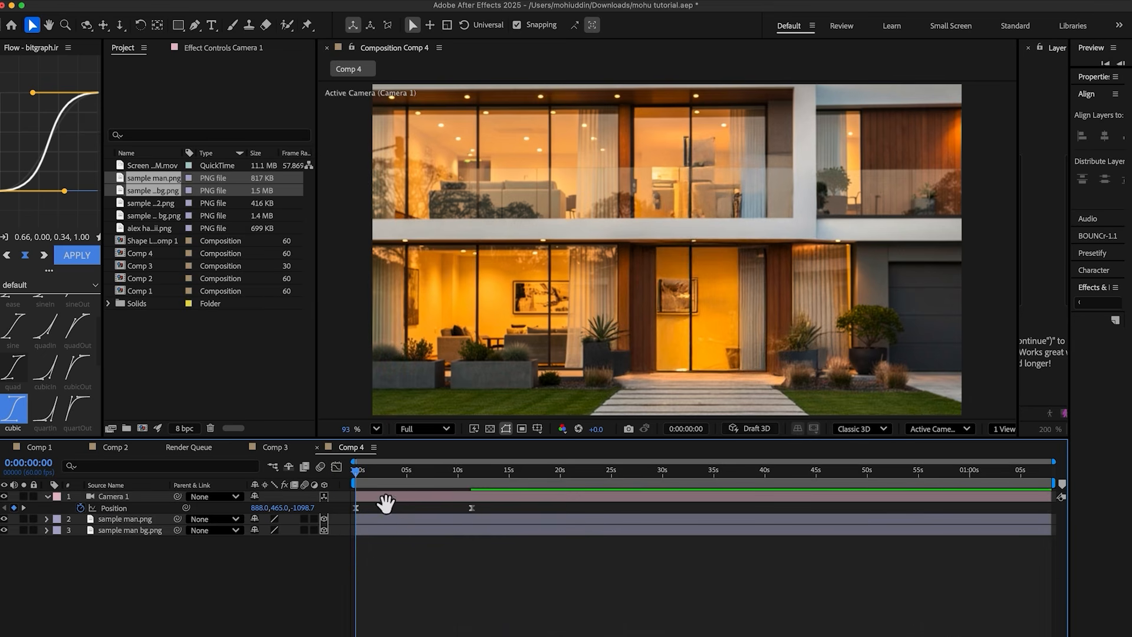
Shorten the camera move by bringing its second Position keyframe to about 3.5 seconds, and preview the timing
key(space)
scroll(457, 519, up, 2)
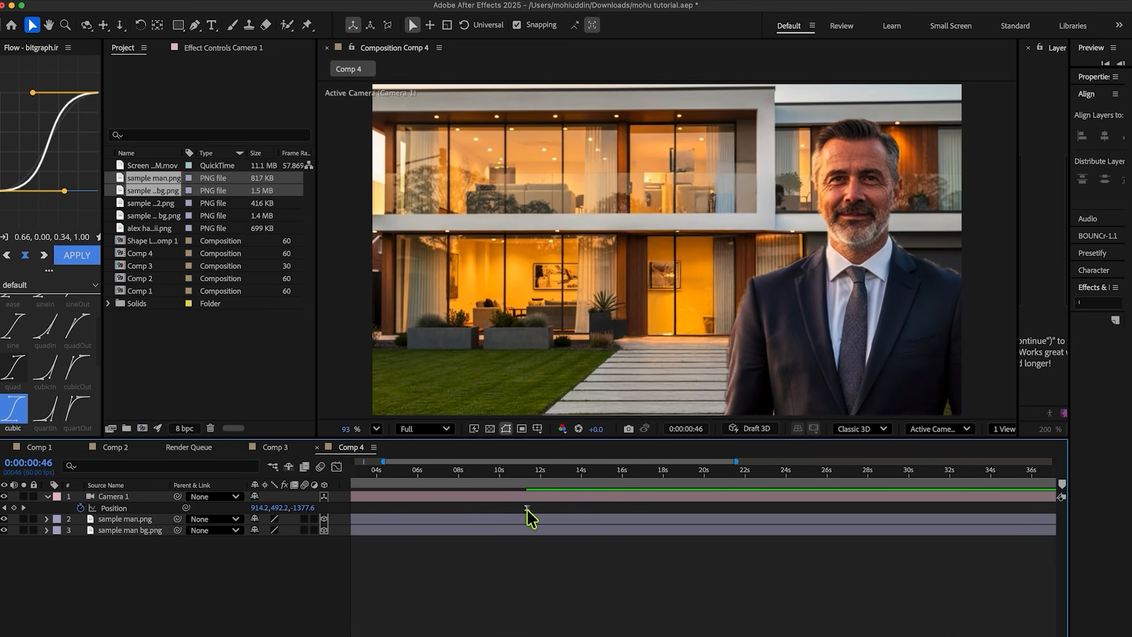
click(420, 496)
drag(489, 514, 440, 514)
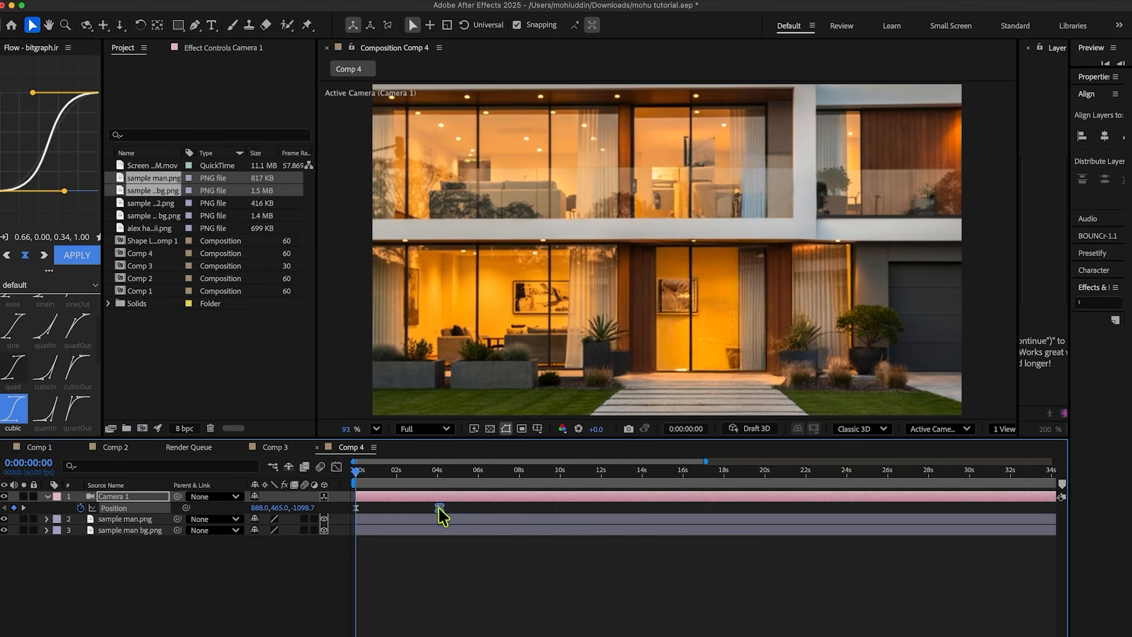
key(space)
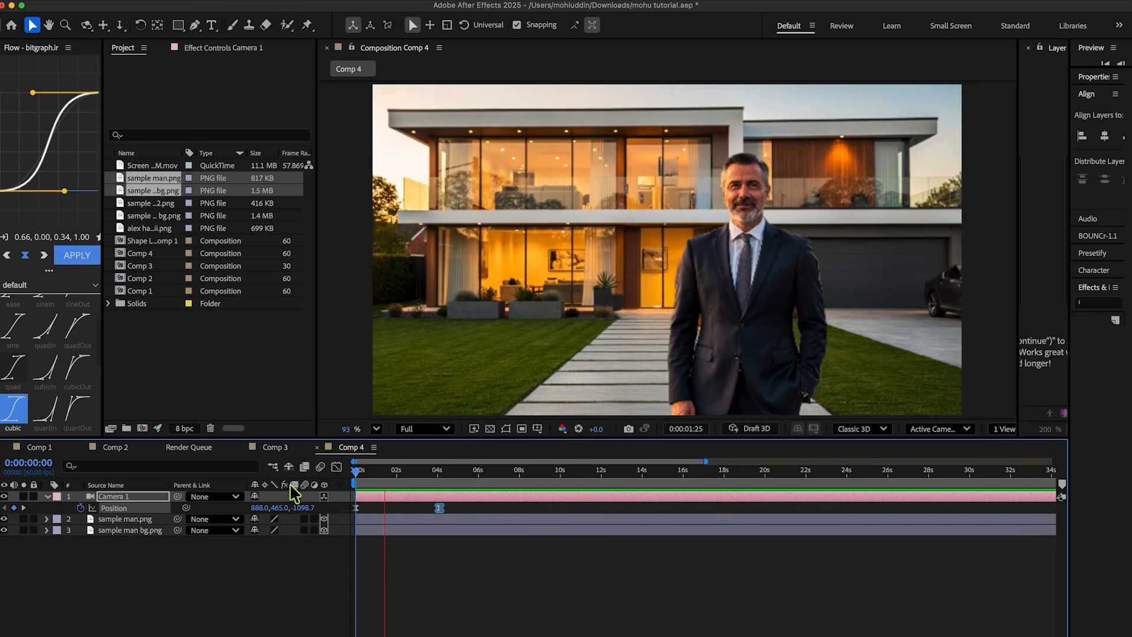
key(space)
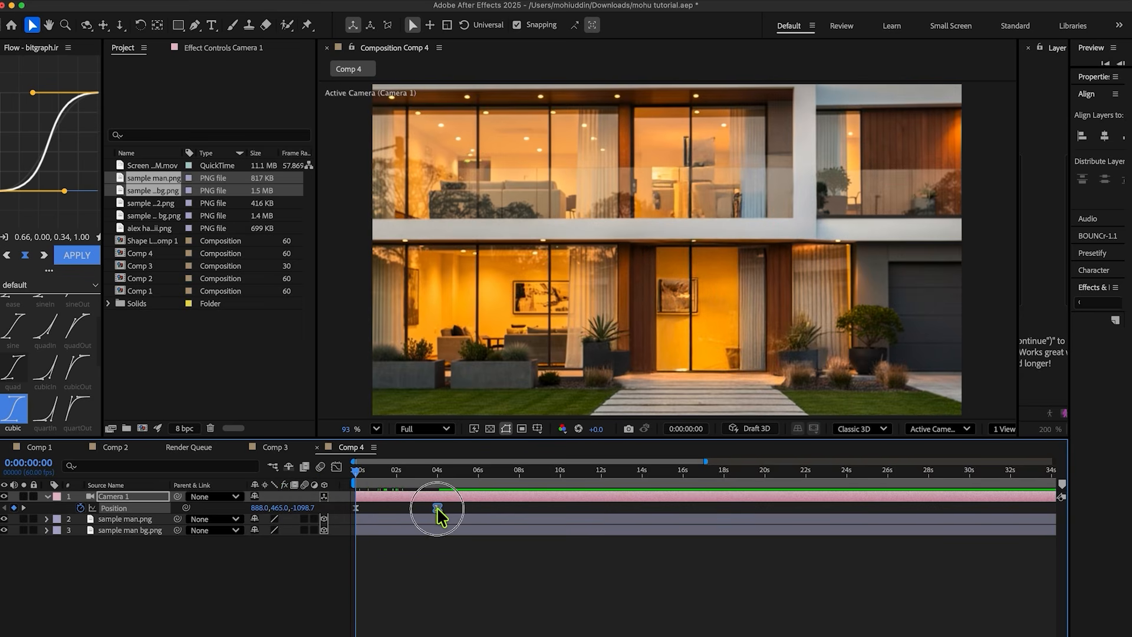
drag(437, 510, 428, 510)
key(space)
key(=)
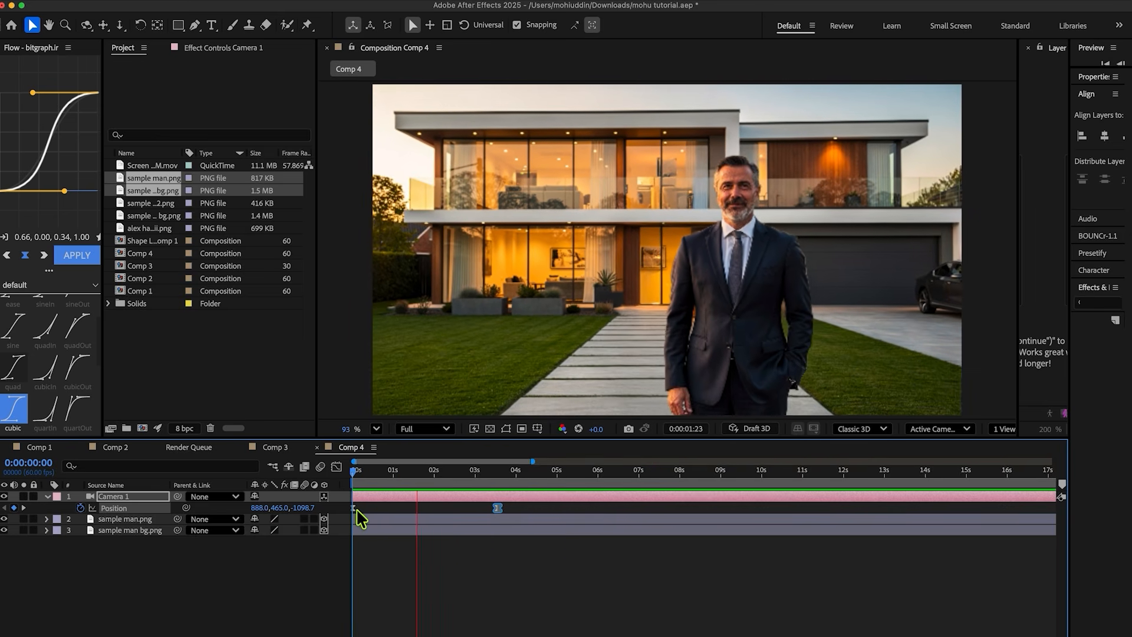
key(space)
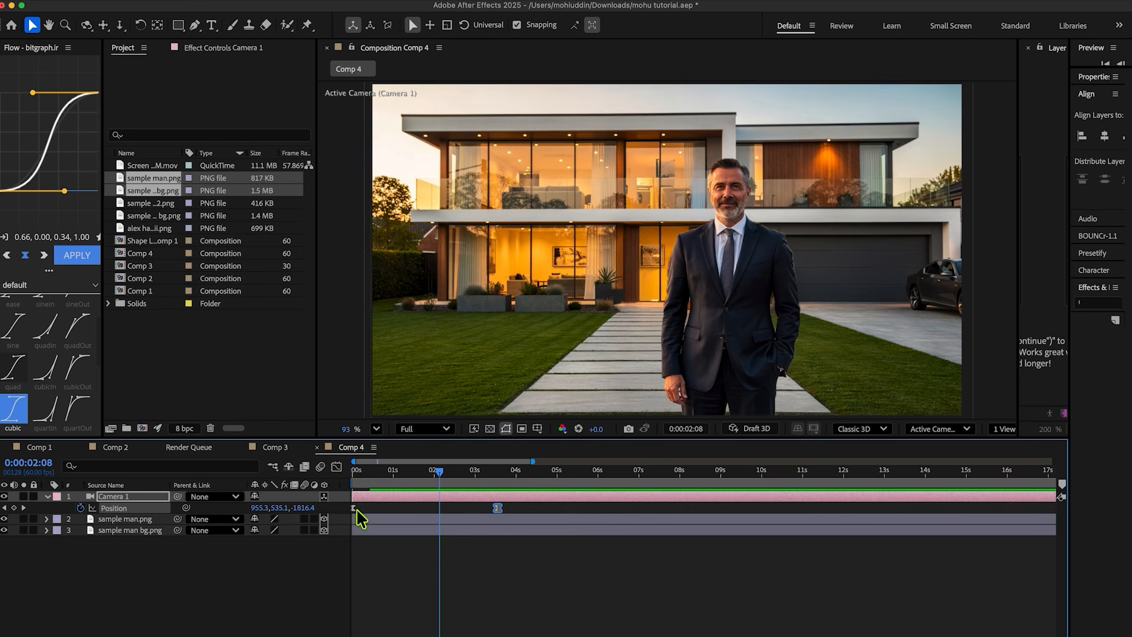
Create a null object, parent Camera 1 to it and make the null 3D
click(251, 563)
right_click(246, 567)
mouse_move(330, 479)
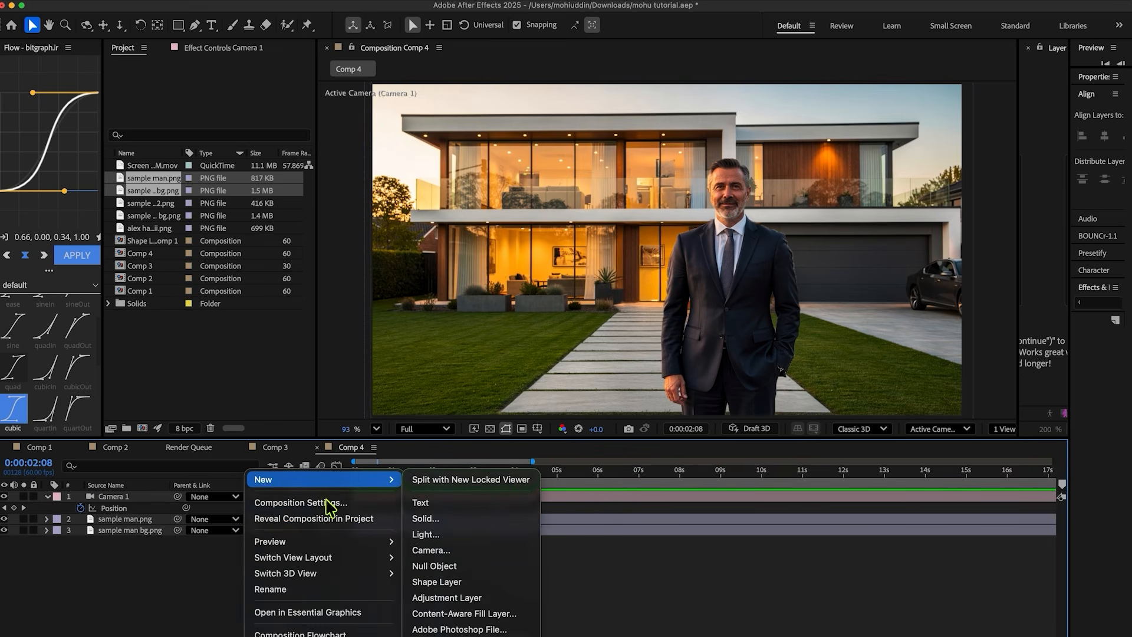
click(434, 566)
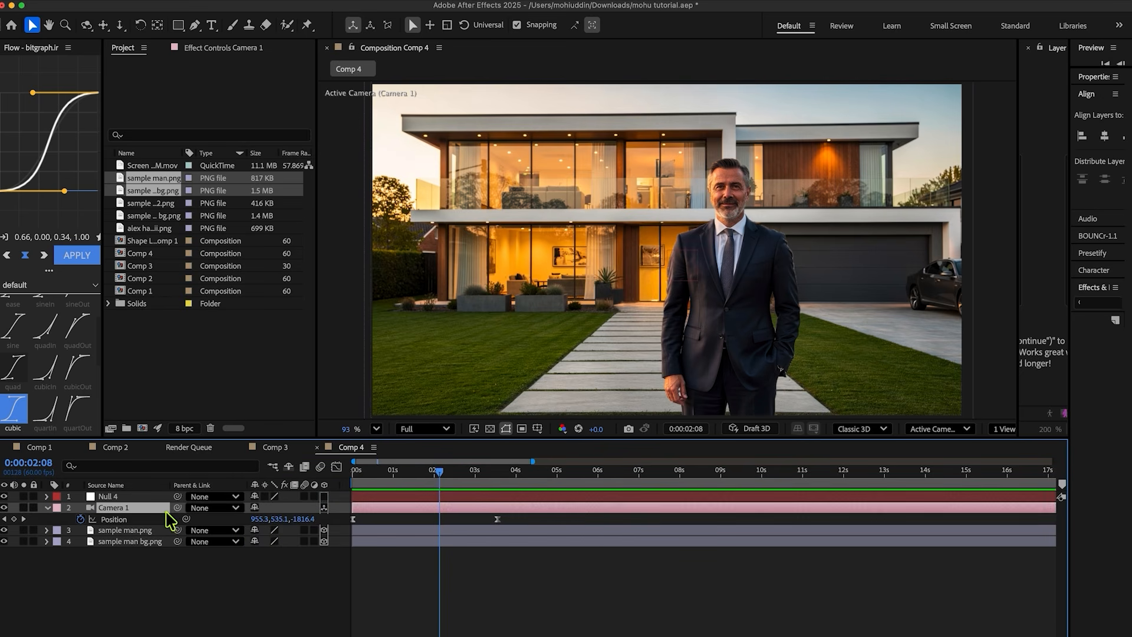
drag(178, 507, 129, 499)
click(322, 497)
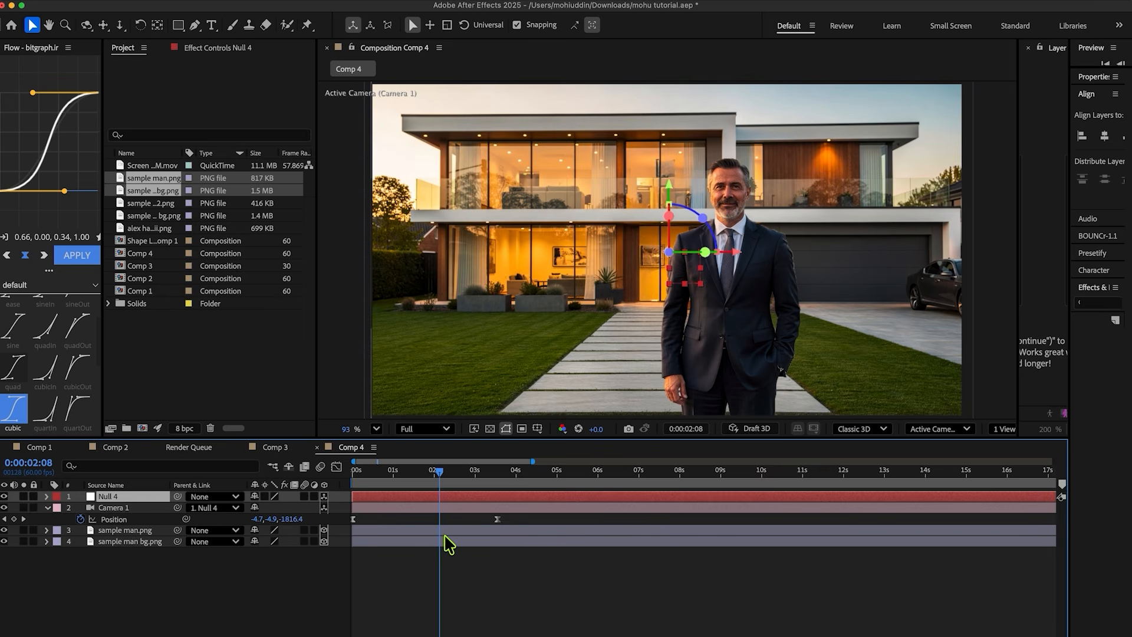
Keyframe the null's Position at 0:00:02:08 and set its X position to 1697.0 at 0:00:06:16
key(p)
click(80, 507)
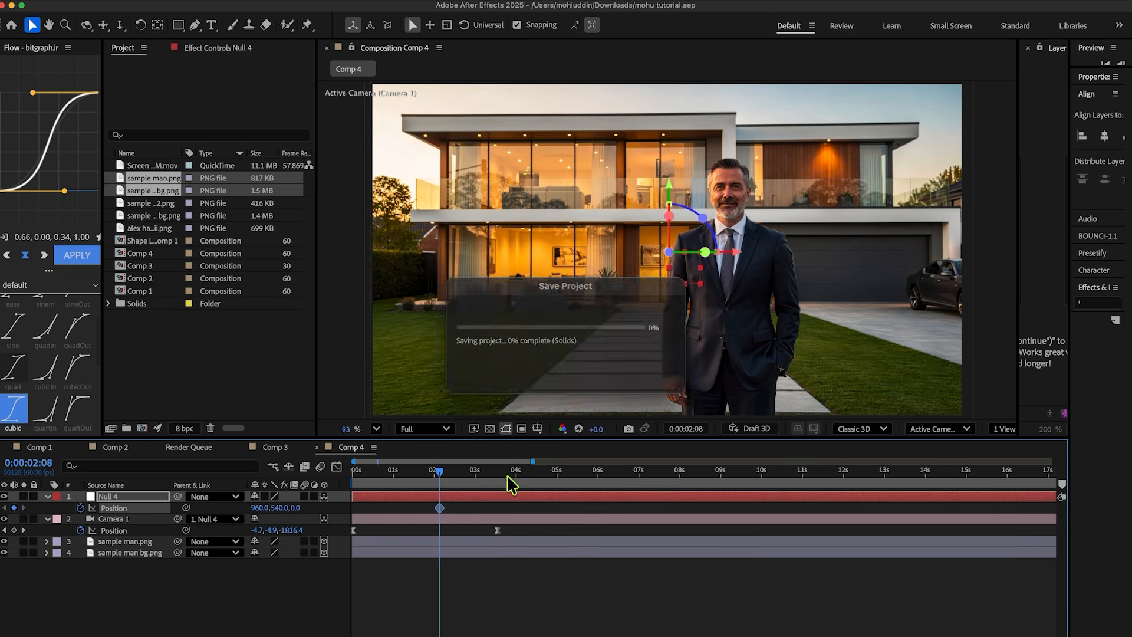
drag(512, 475, 610, 481)
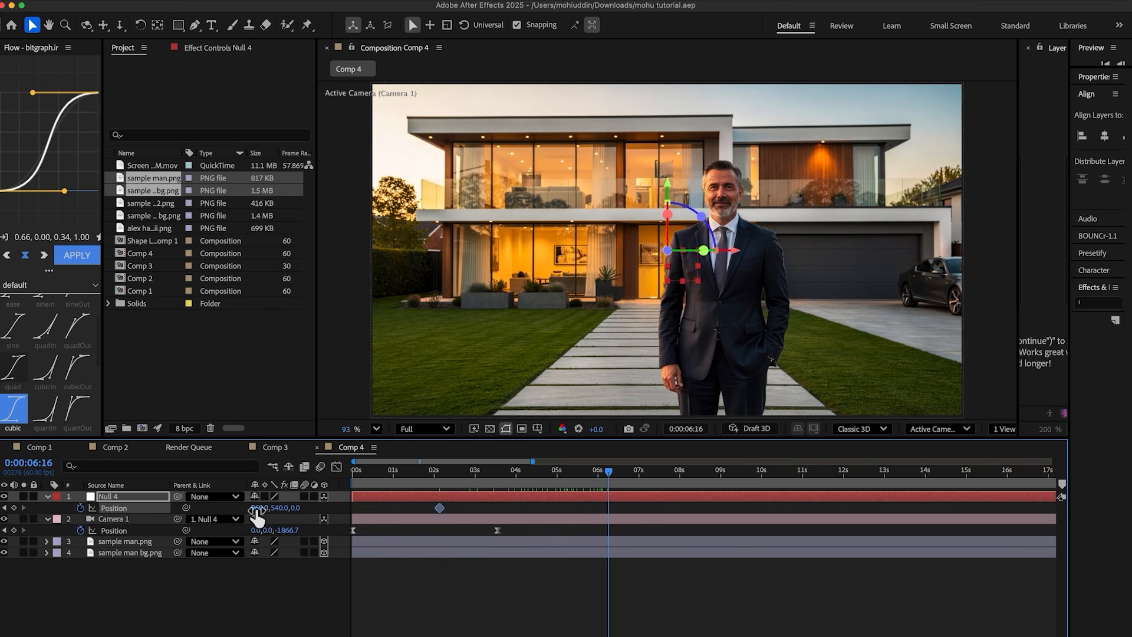
drag(257, 511, 728, 512)
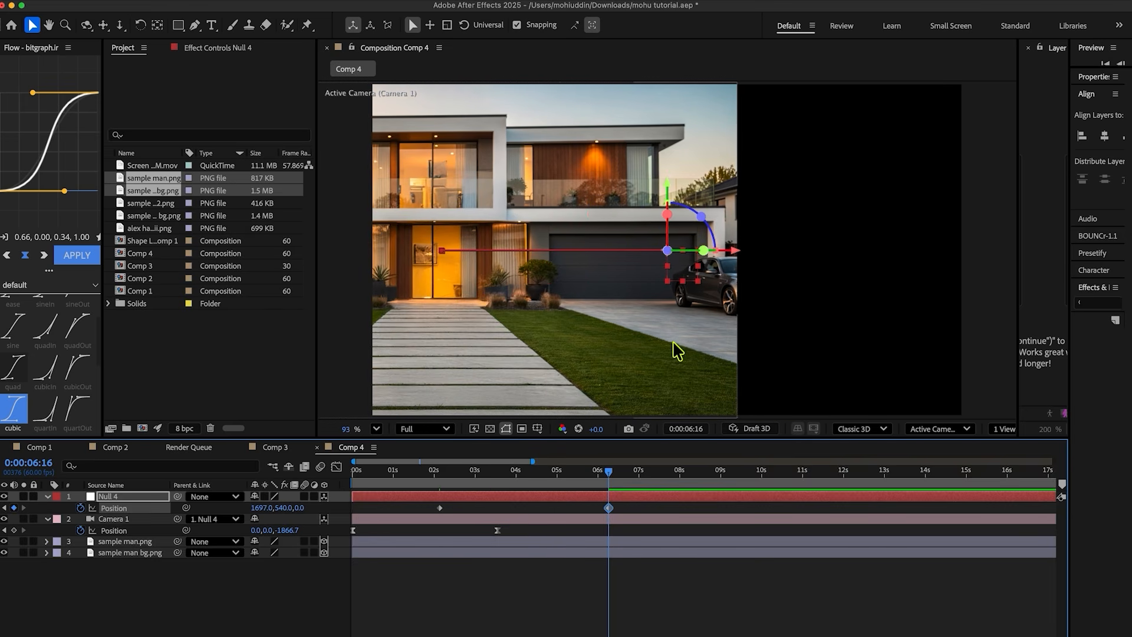
Apply Motion Tile to sample man bg.png with Output Width and Output Height at 333 and Mirror Edges enabled
click(595, 557)
click(1098, 302)
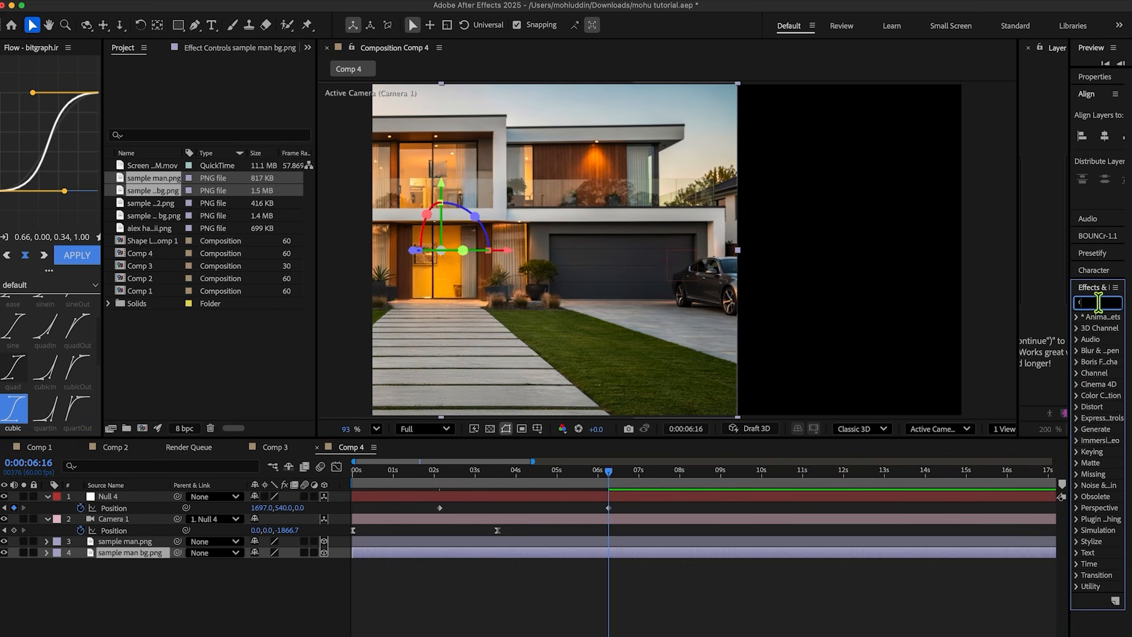
text(motion)
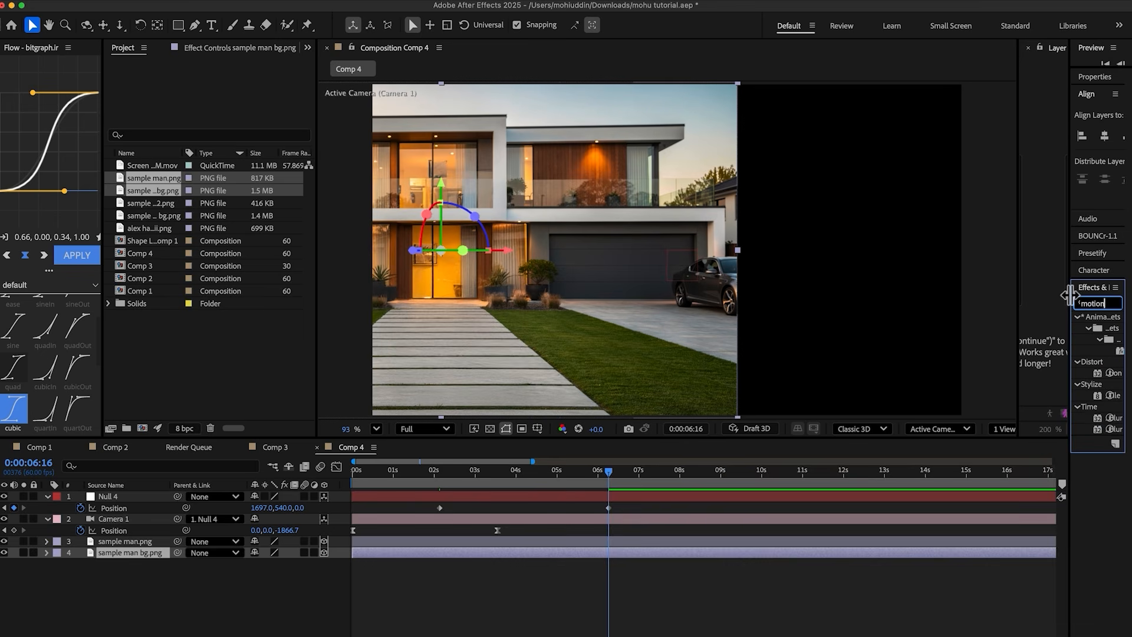
drag(1070, 295, 1014, 298)
double_click(1066, 395)
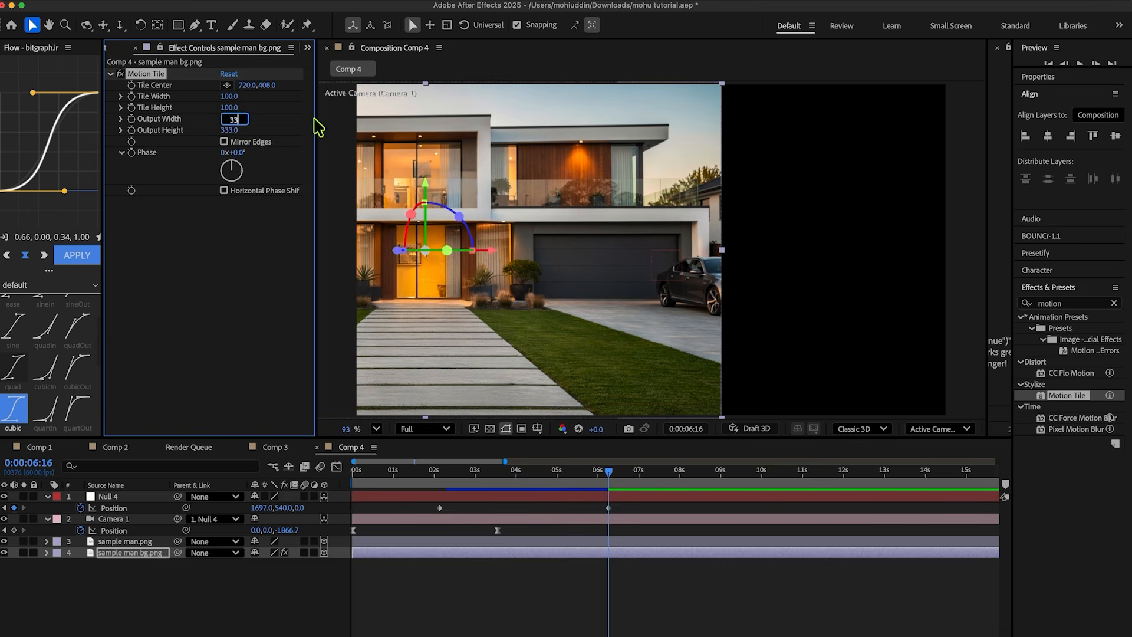
key(Return)
click(224, 142)
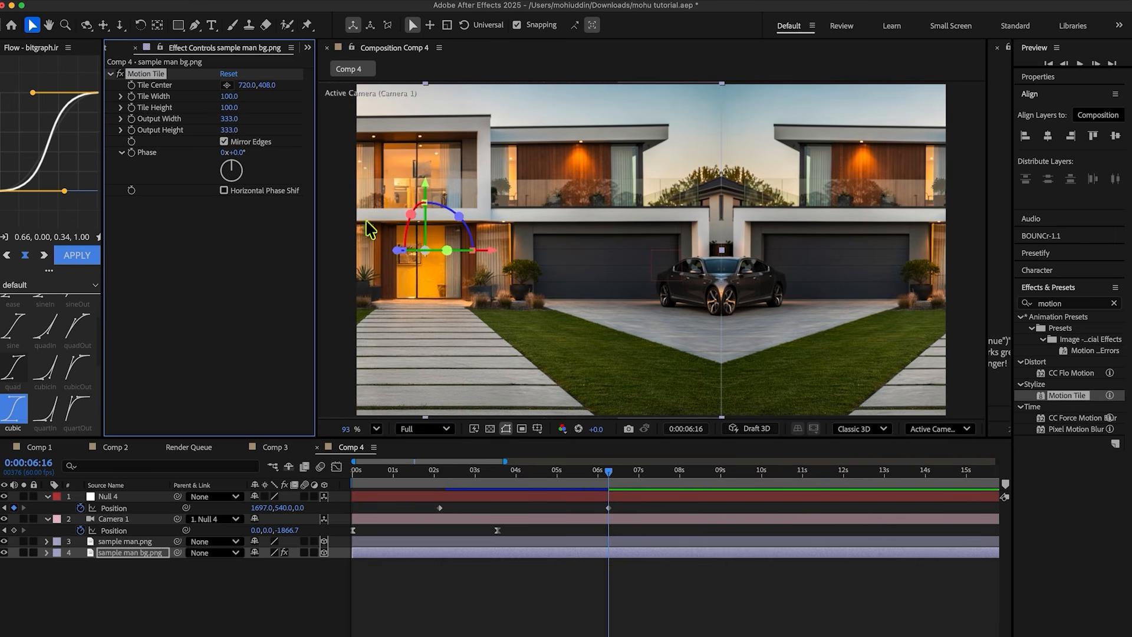
Apply the cubic ease preset to both Position keyframes of Null 4
key(ctrl+s)
click(612, 499)
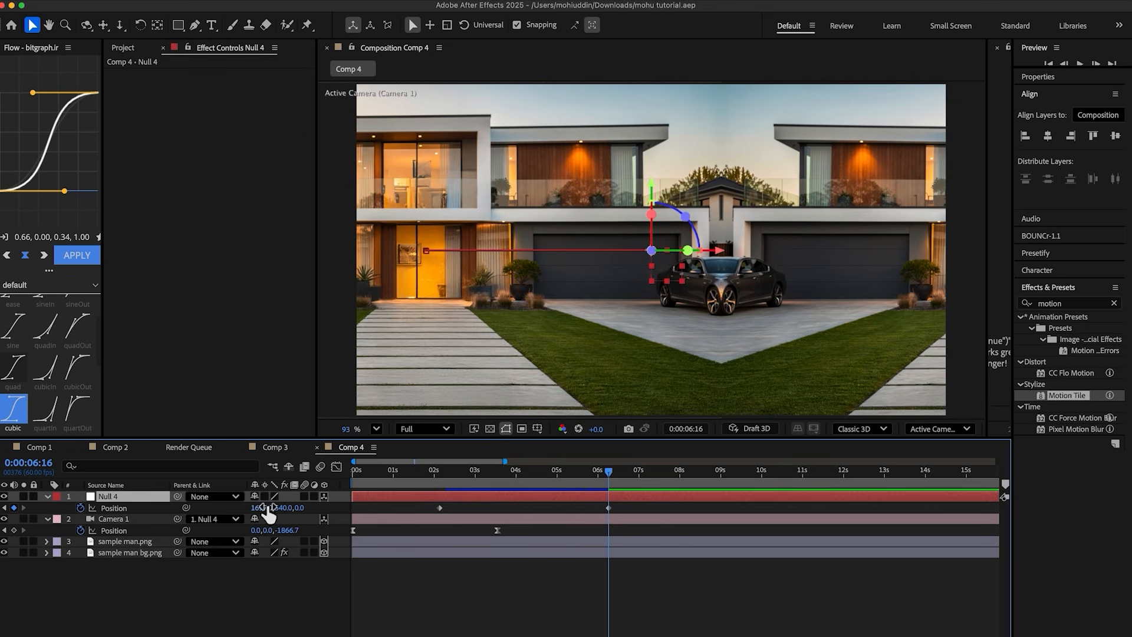
drag(269, 513, 563, 503)
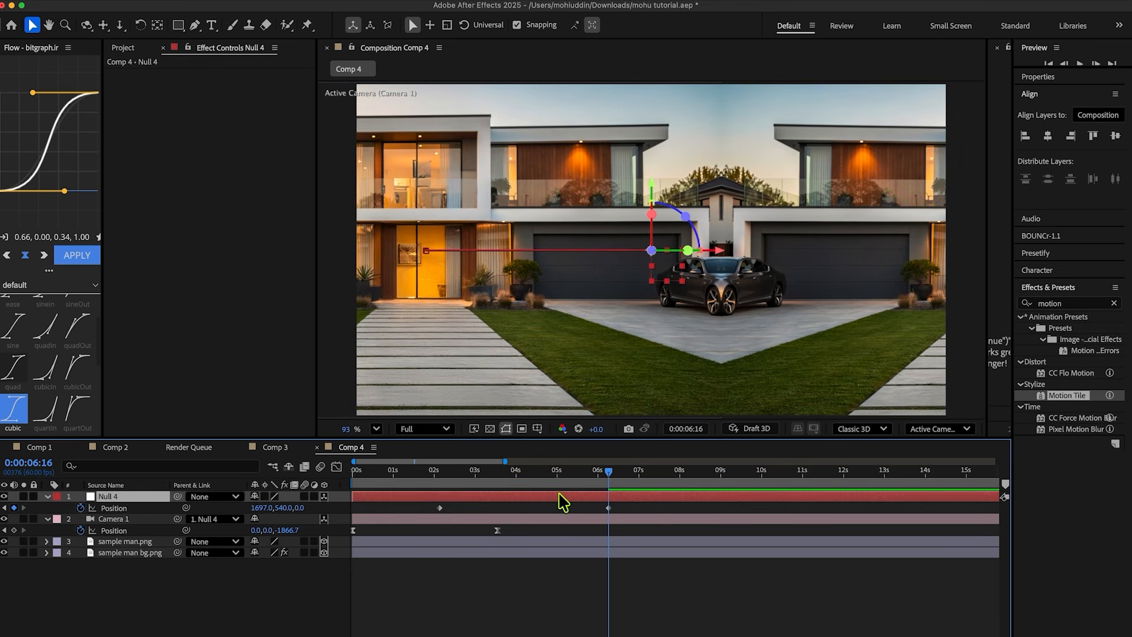
drag(606, 472, 296, 475)
drag(625, 509, 426, 509)
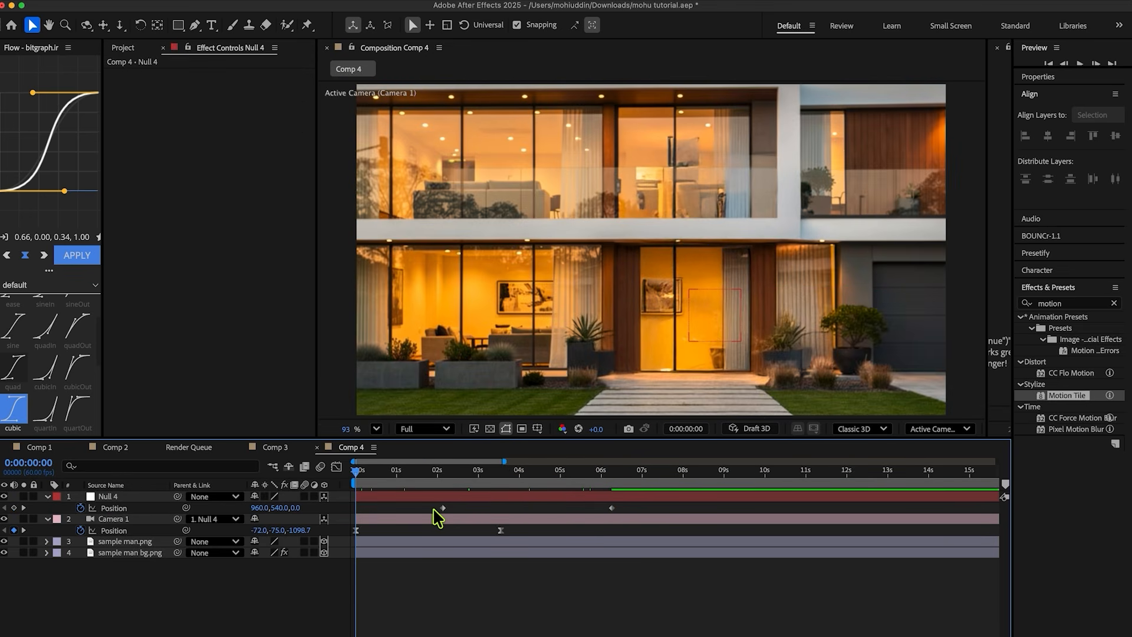
drag(622, 522, 413, 502)
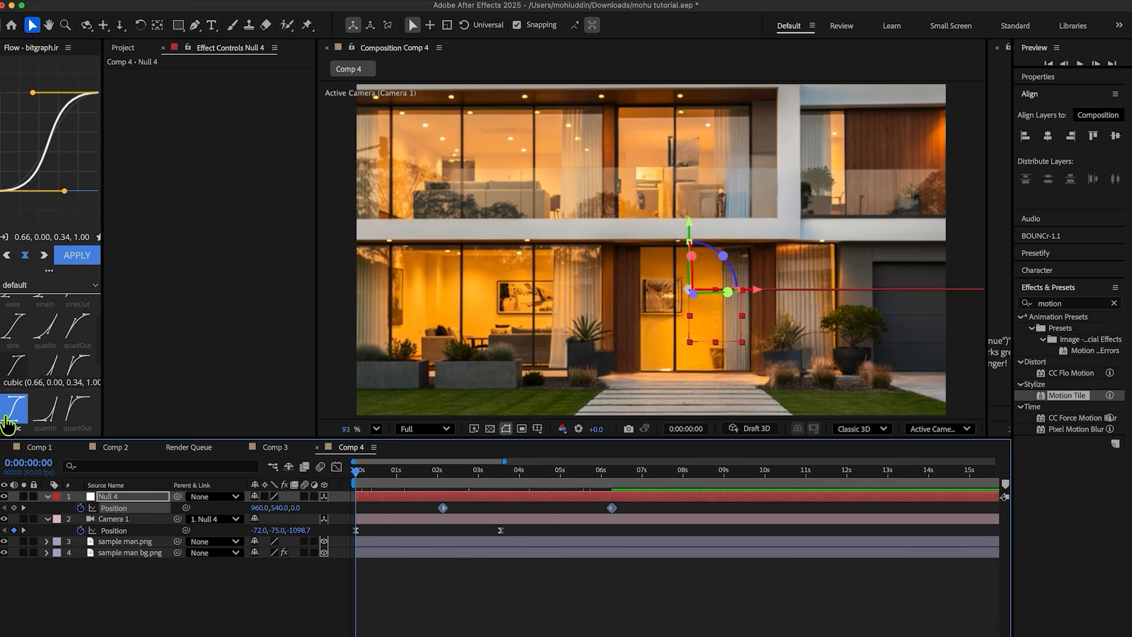
Retime the null's Position keyframes to about 1.6 and 4.6 seconds, preview the move and save the project
click(606, 507)
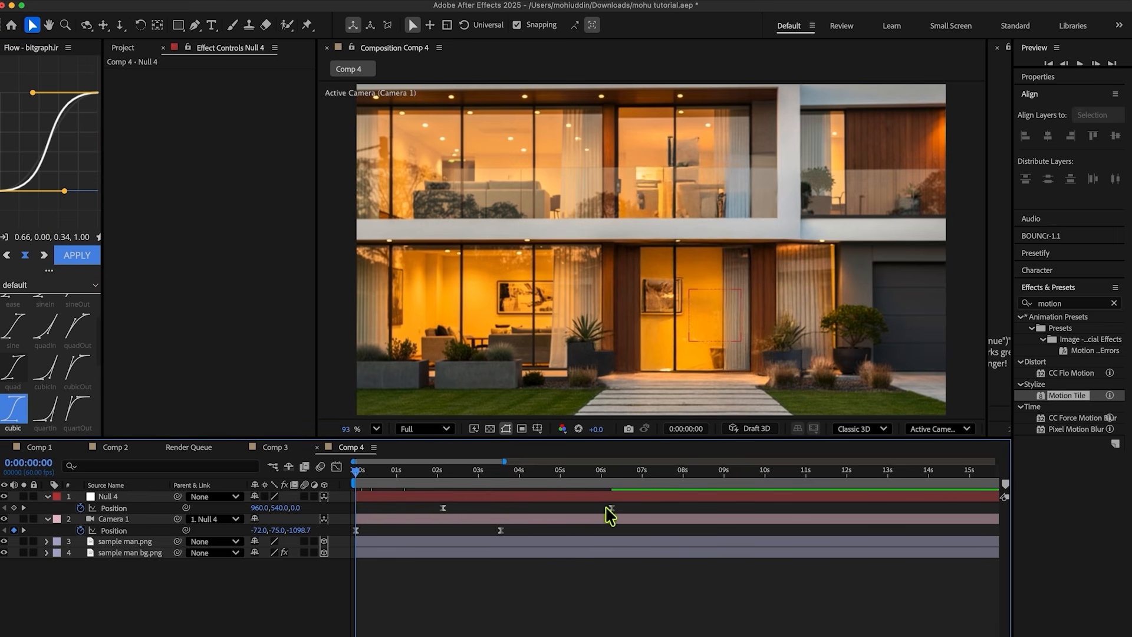
drag(612, 508, 565, 507)
key(space)
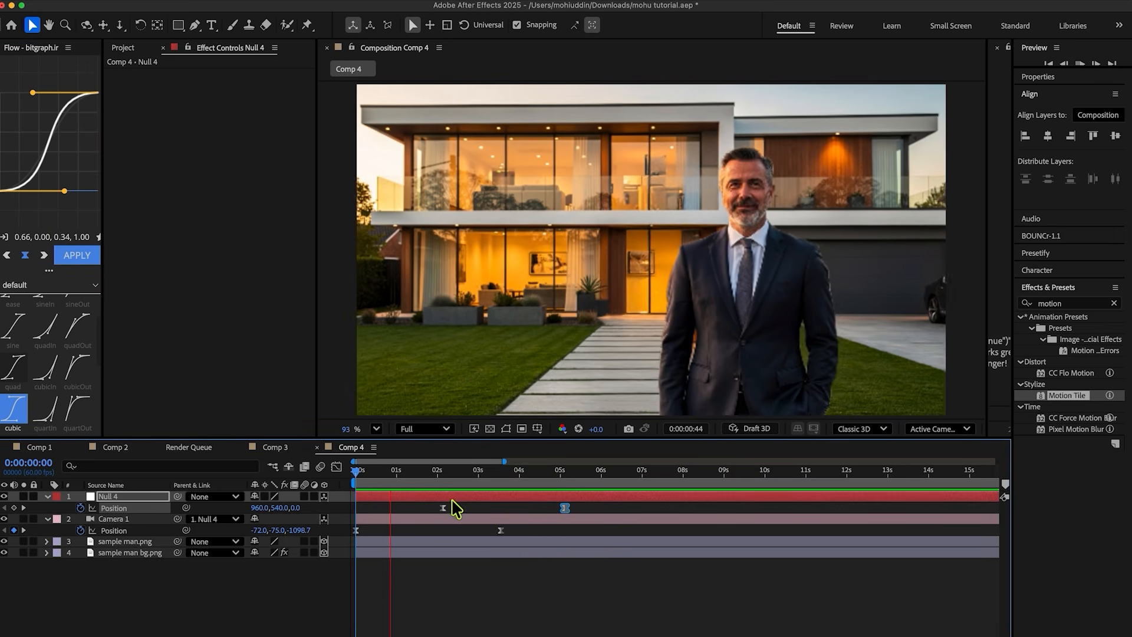
drag(463, 493, 442, 498)
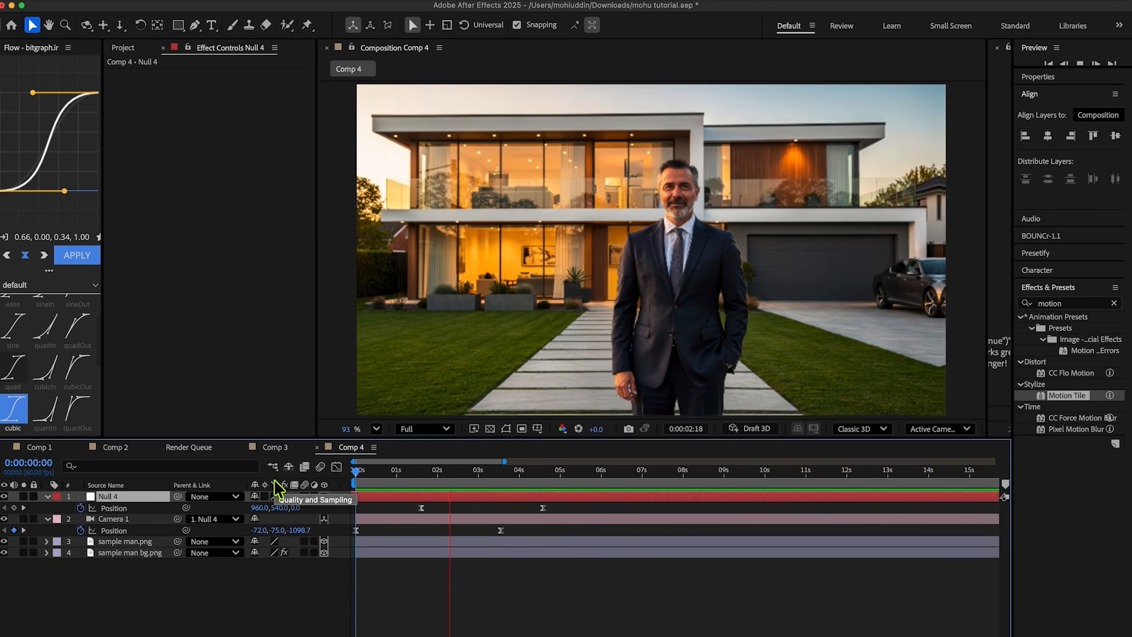
key(space)
drag(544, 508, 526, 509)
key(super+s)
drag(480, 471, 462, 471)
drag(525, 508, 542, 509)
drag(454, 472, 478, 477)
key(super+s)
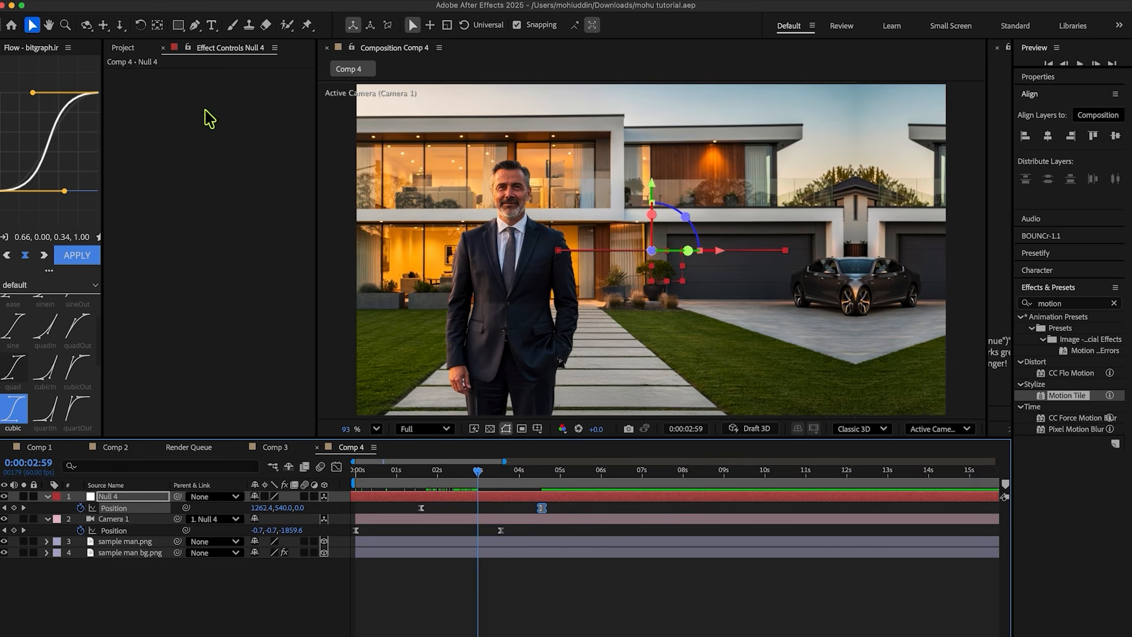
Add sample man 2.png and sample man 2 bg.png to Comp 4, directly below Camera 1
click(126, 48)
click(145, 203)
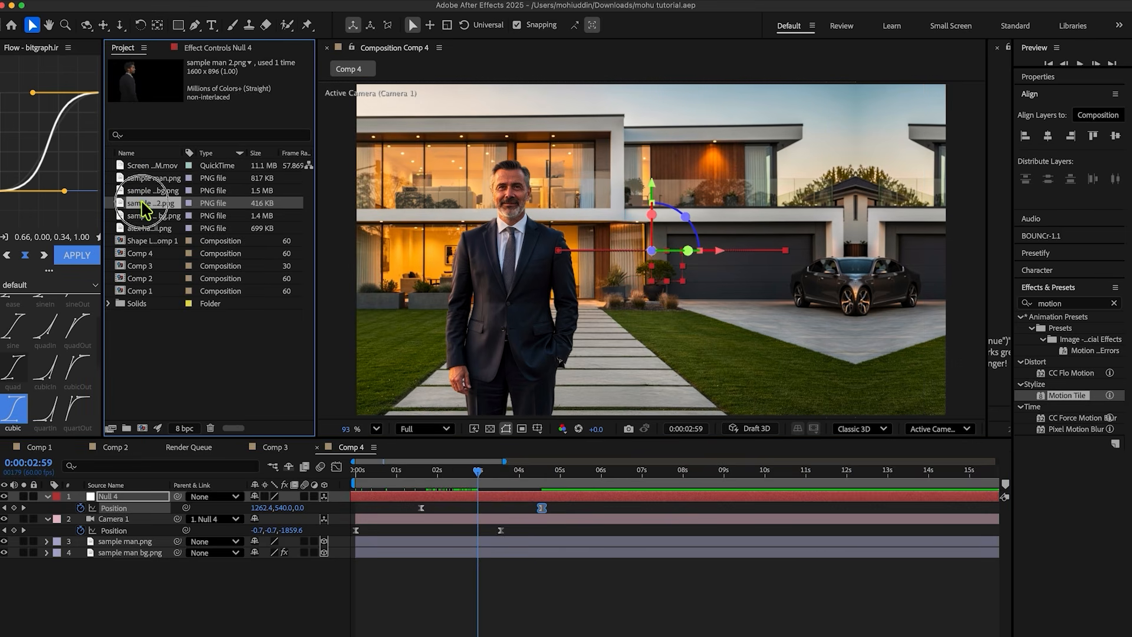
shift+click(145, 216)
drag(144, 215, 114, 531)
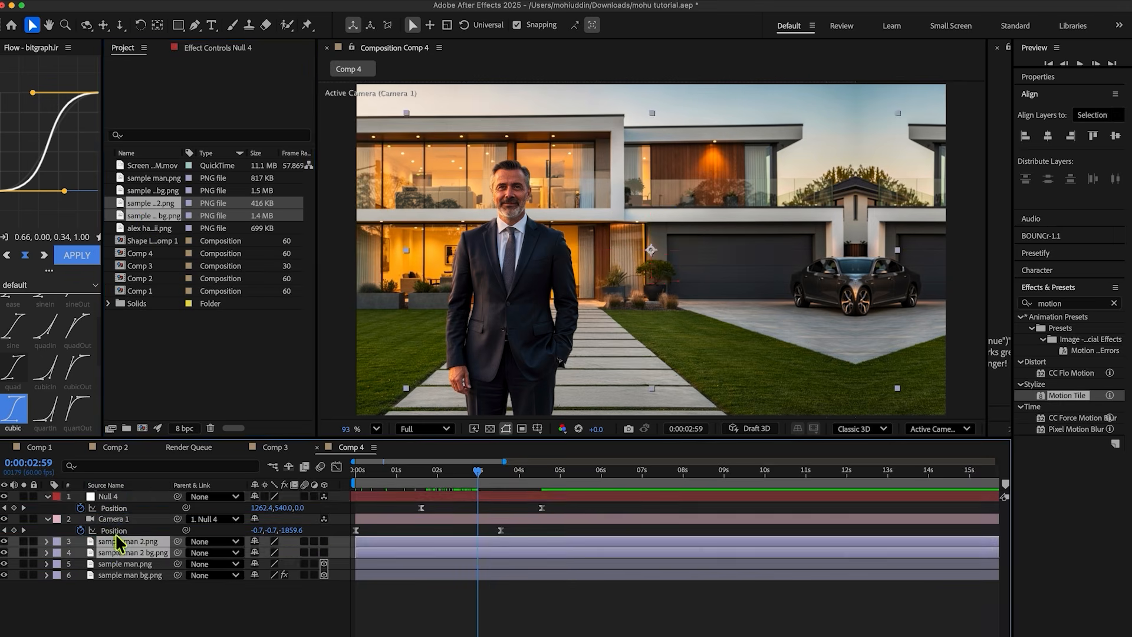
click(593, 611)
Scale sample man 2 bg.png to 124% and turn it into a 3D layer
click(132, 552)
key(s)
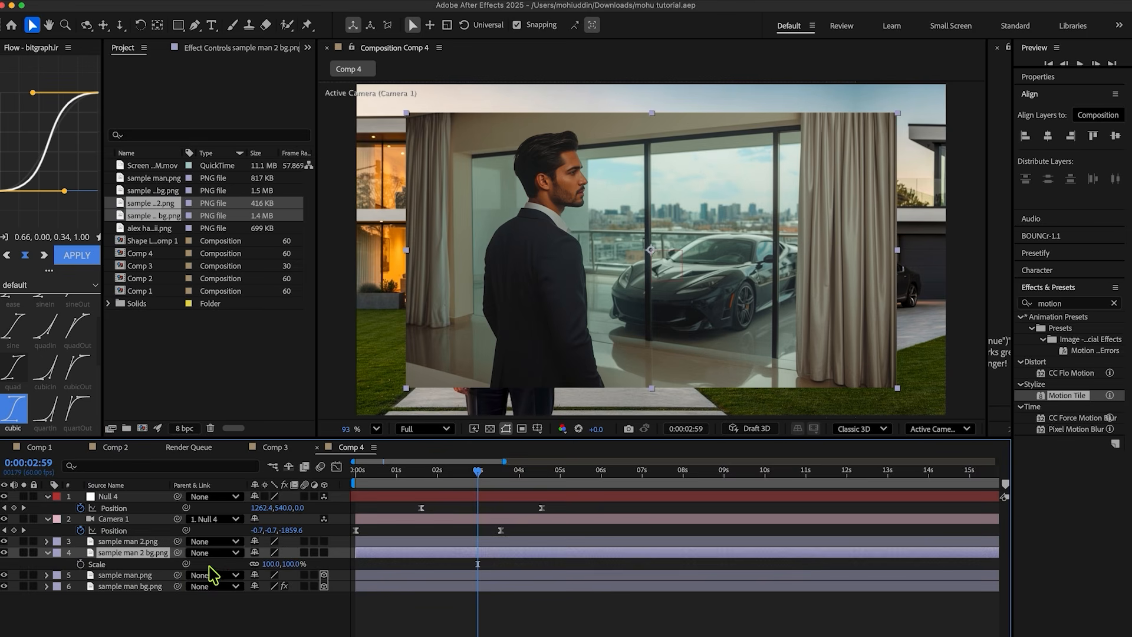
drag(269, 569, 294, 568)
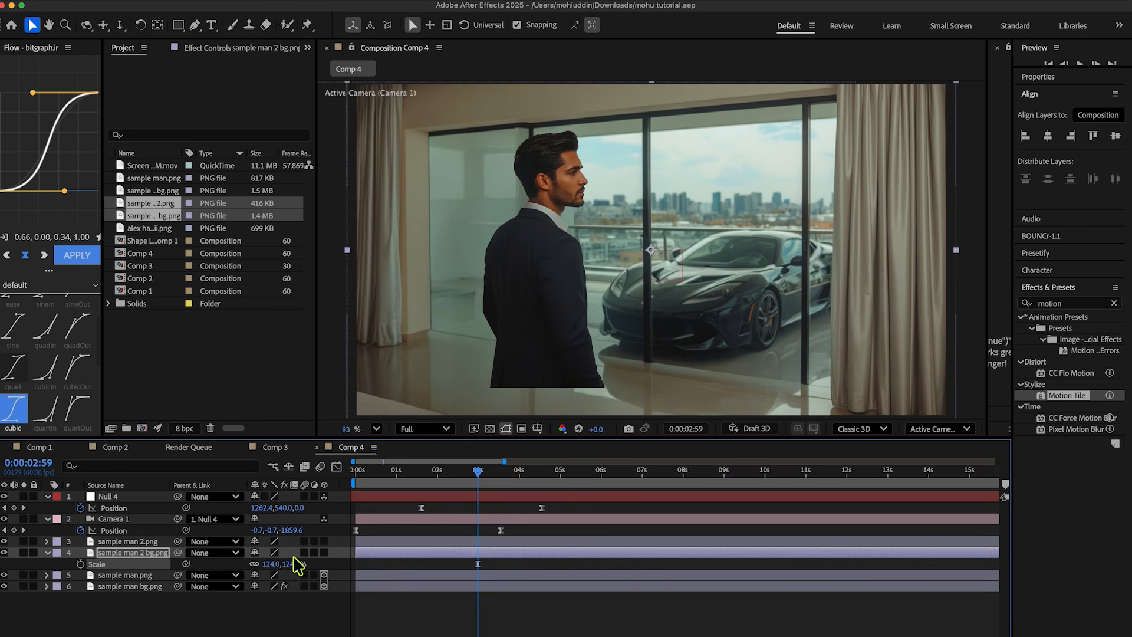
click(323, 552)
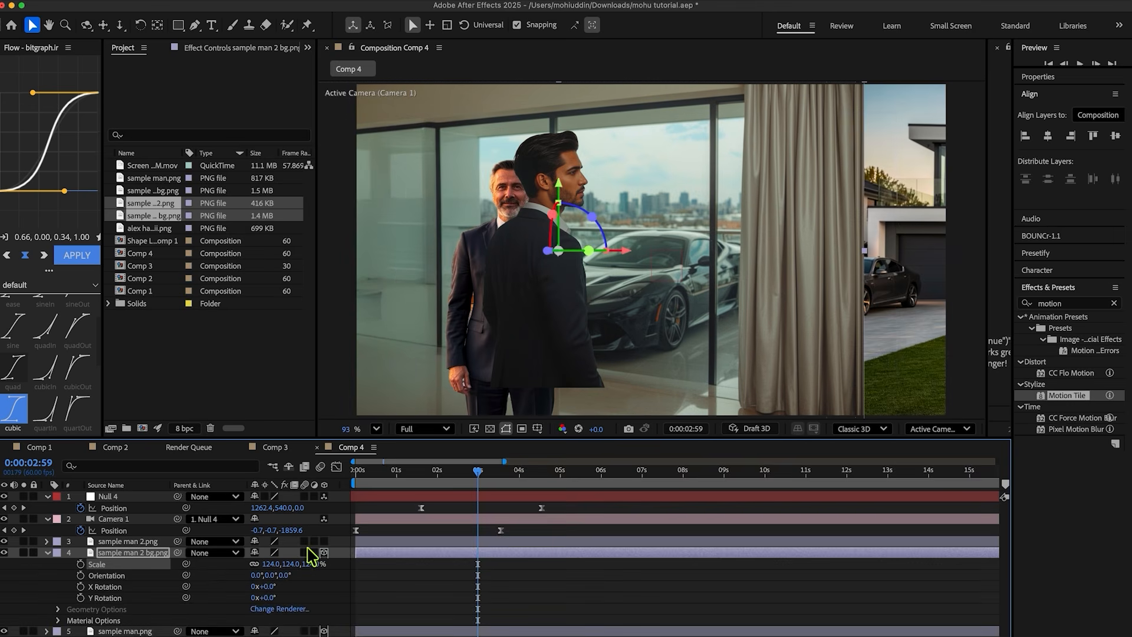
click(47, 554)
Copy the Position of sample man.png onto the sample man 2 bg.png layer
click(138, 565)
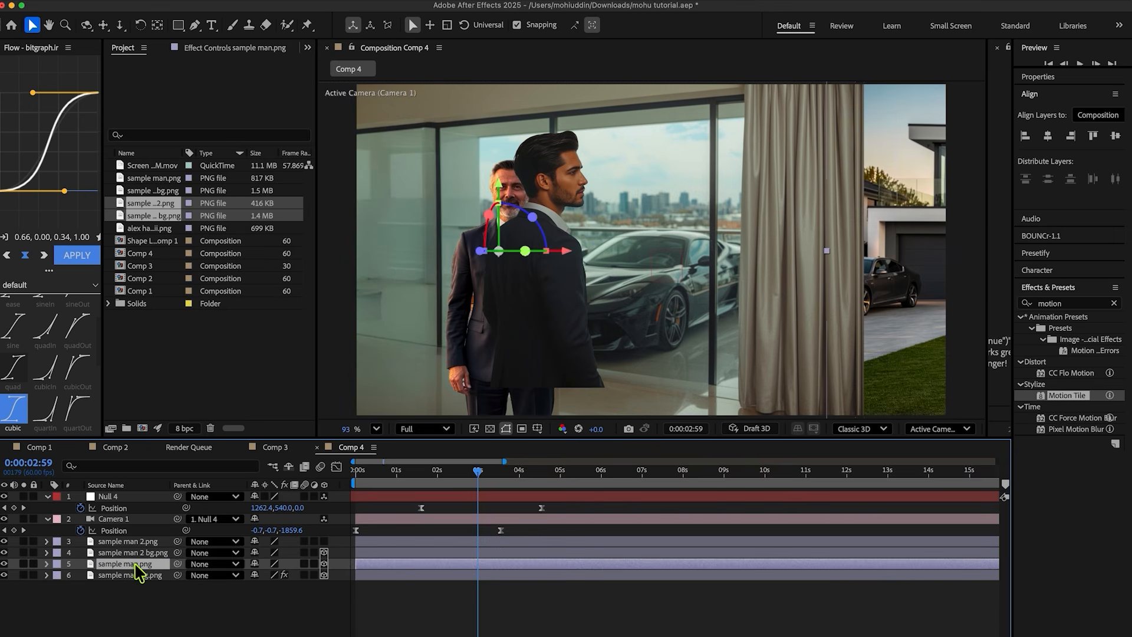
key(p)
click(120, 573)
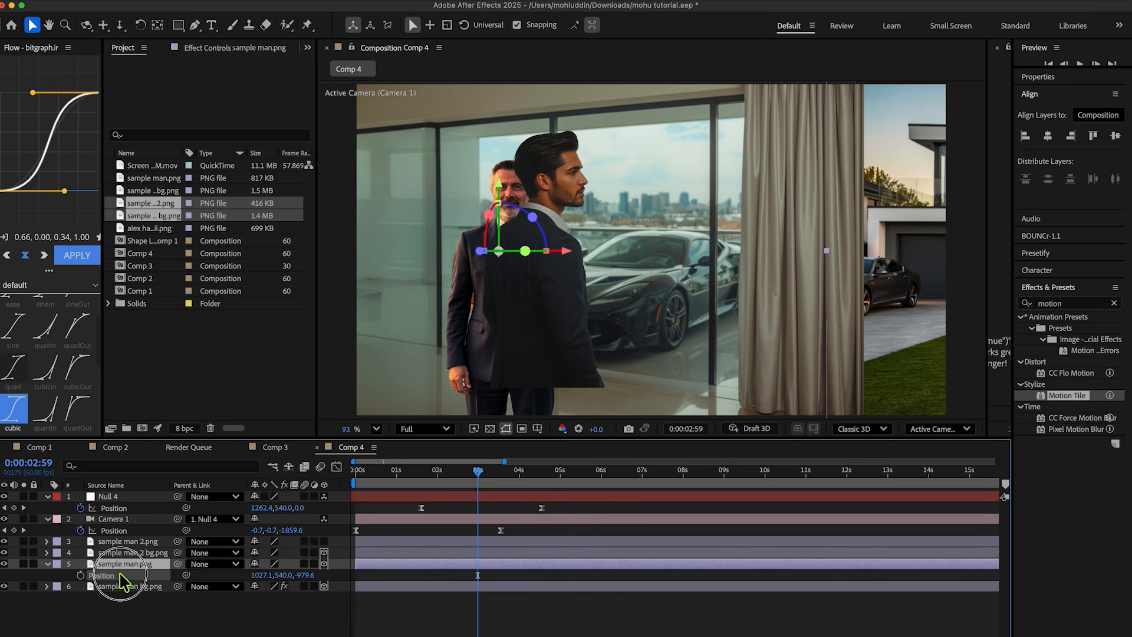
click(46, 564)
click(145, 552)
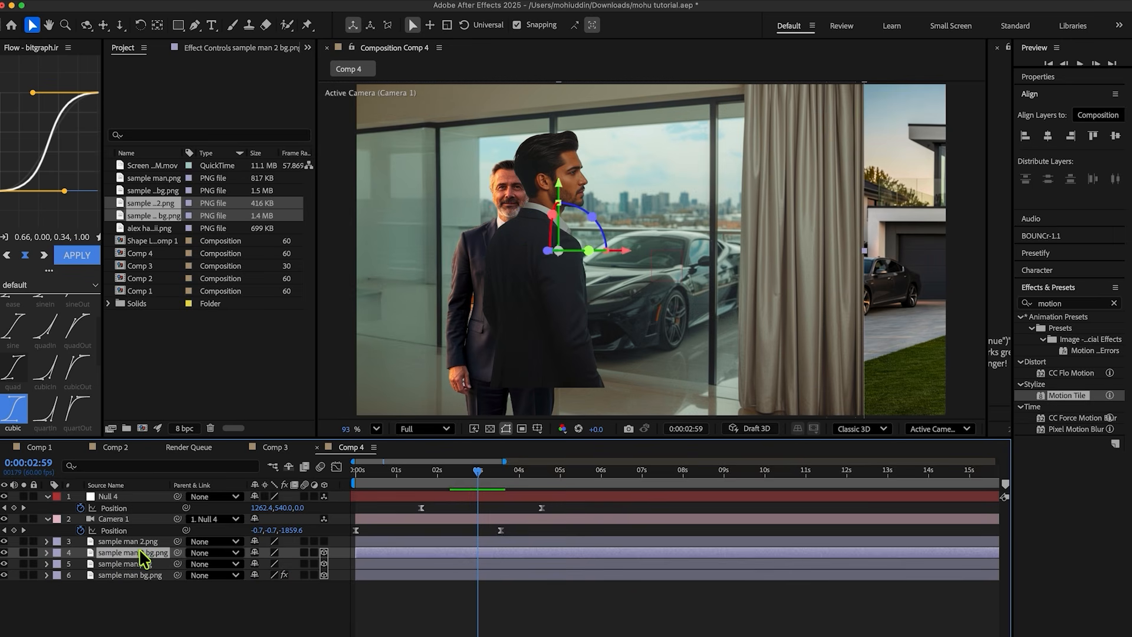
Scale sample man 2 bg.png to 61% and reposition it so the room fills the camera frame
drag(272, 563, 236, 567)
click(457, 318)
drag(457, 318, 595, 316)
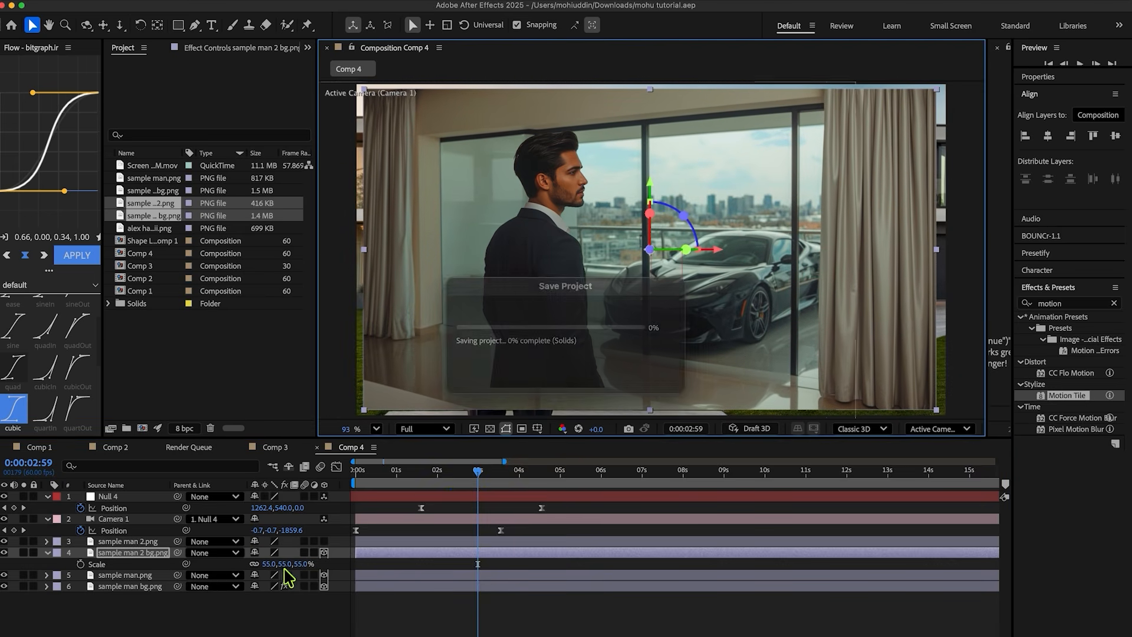
drag(263, 563, 271, 563)
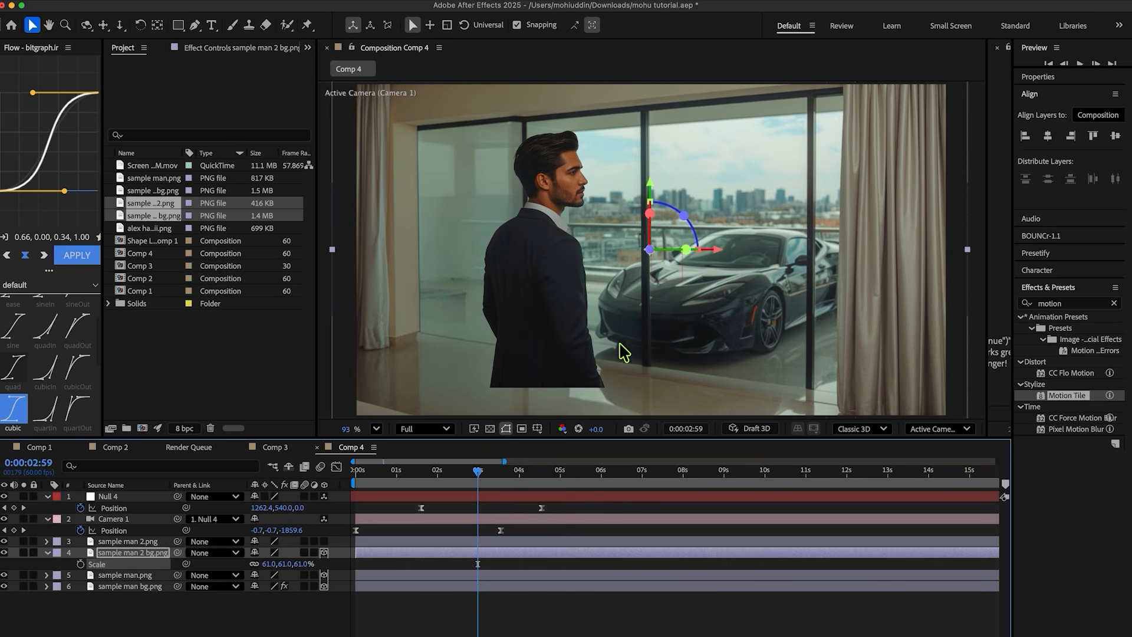
drag(644, 318, 650, 320)
Make sample man 2.png a 3D layer and paste the Position of sample man 2 bg.png onto it
click(361, 541)
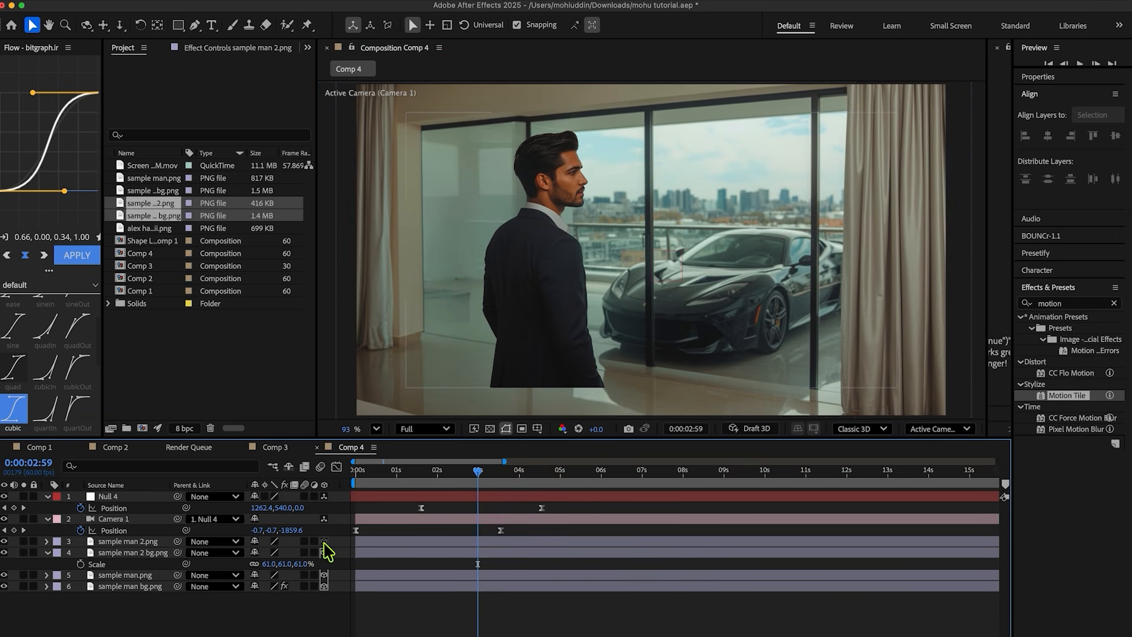
click(324, 541)
click(131, 555)
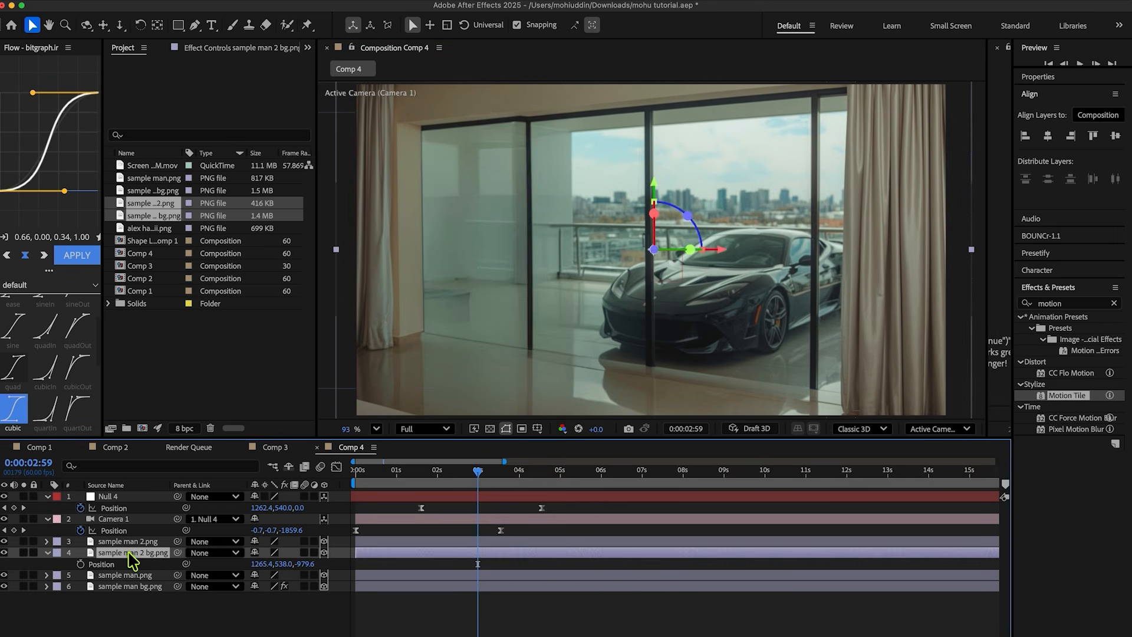
click(113, 543)
key(super+v)
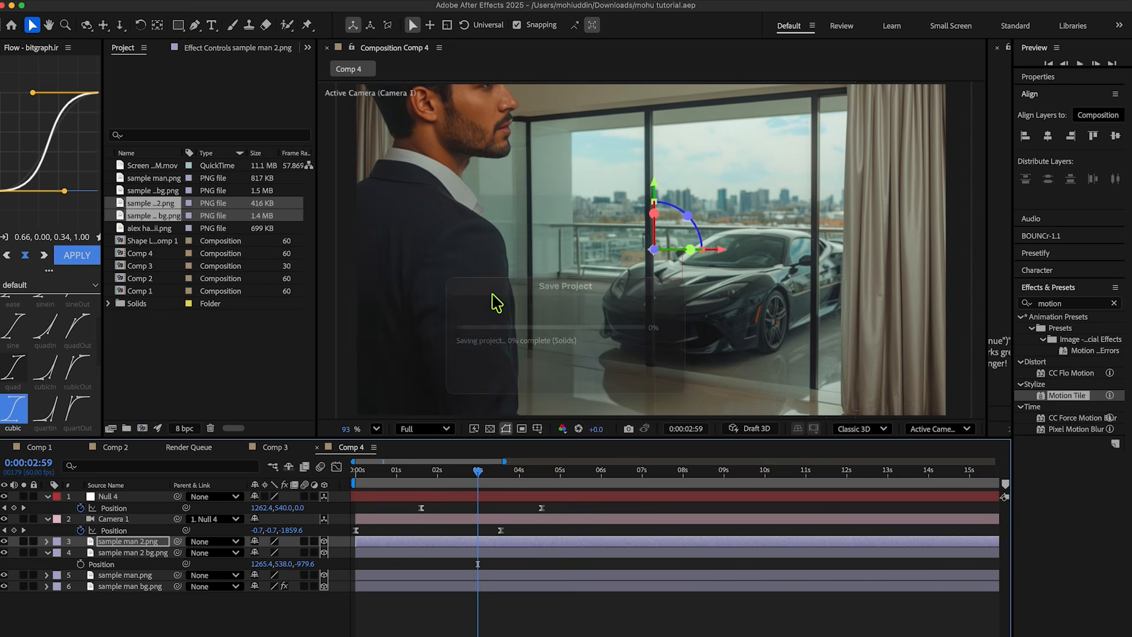
Scale sample man 2.png to 55% and place the man beside the sports car
drag(493, 294, 563, 309)
key(s)
drag(269, 552, 239, 552)
drag(634, 321, 559, 318)
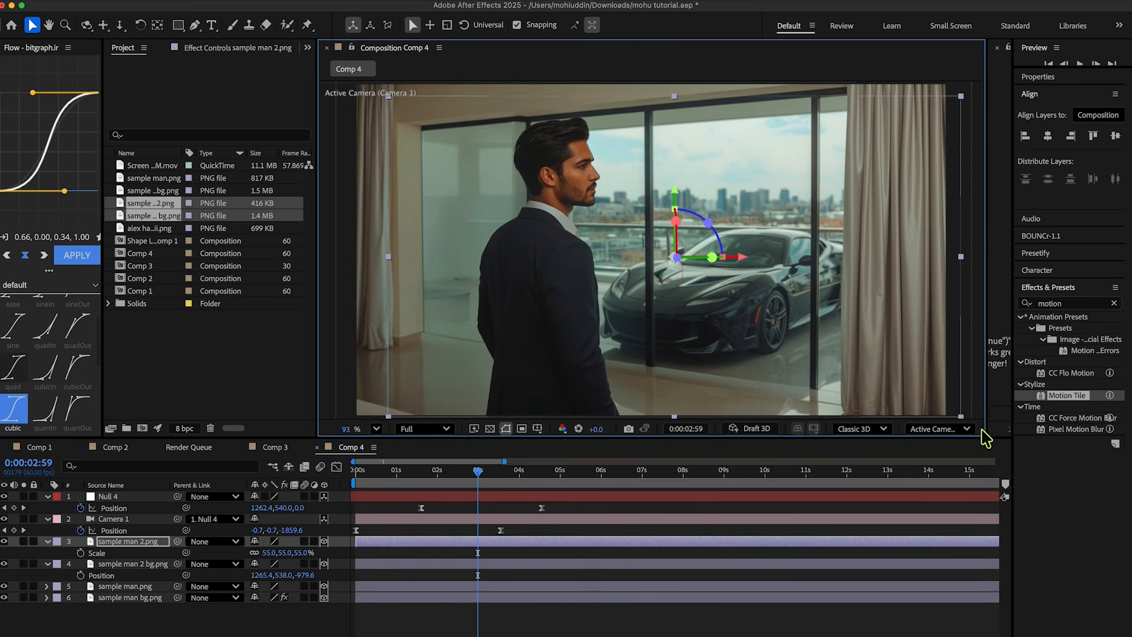
Widen the composition viewer and split it into two views, with the second one showing Top
drag(1014, 417, 1074, 417)
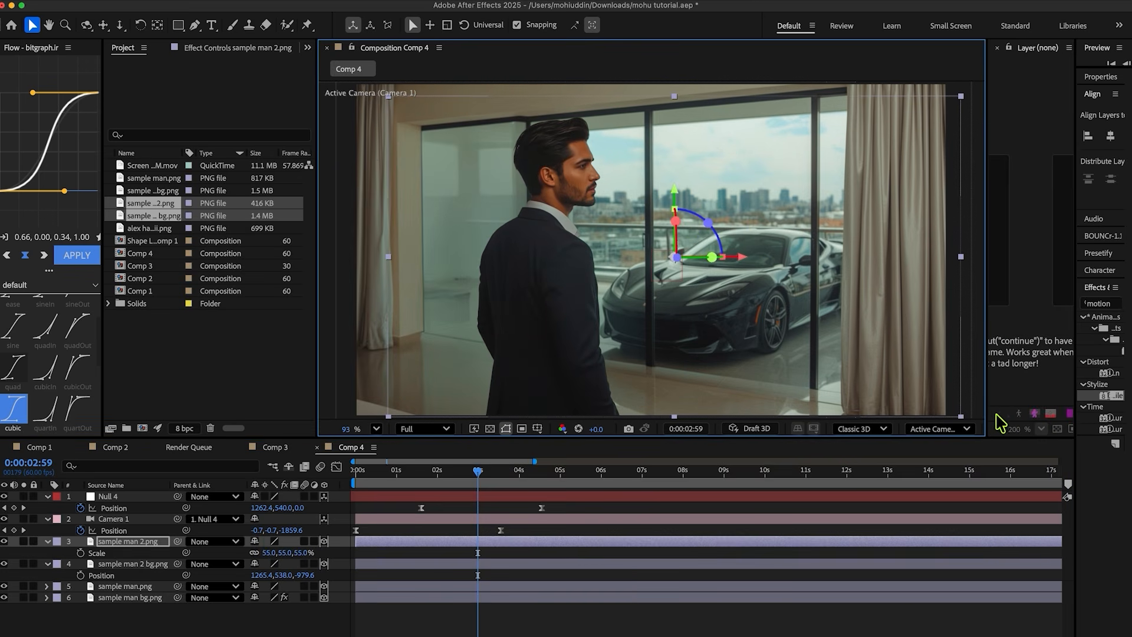
drag(986, 415, 1031, 413)
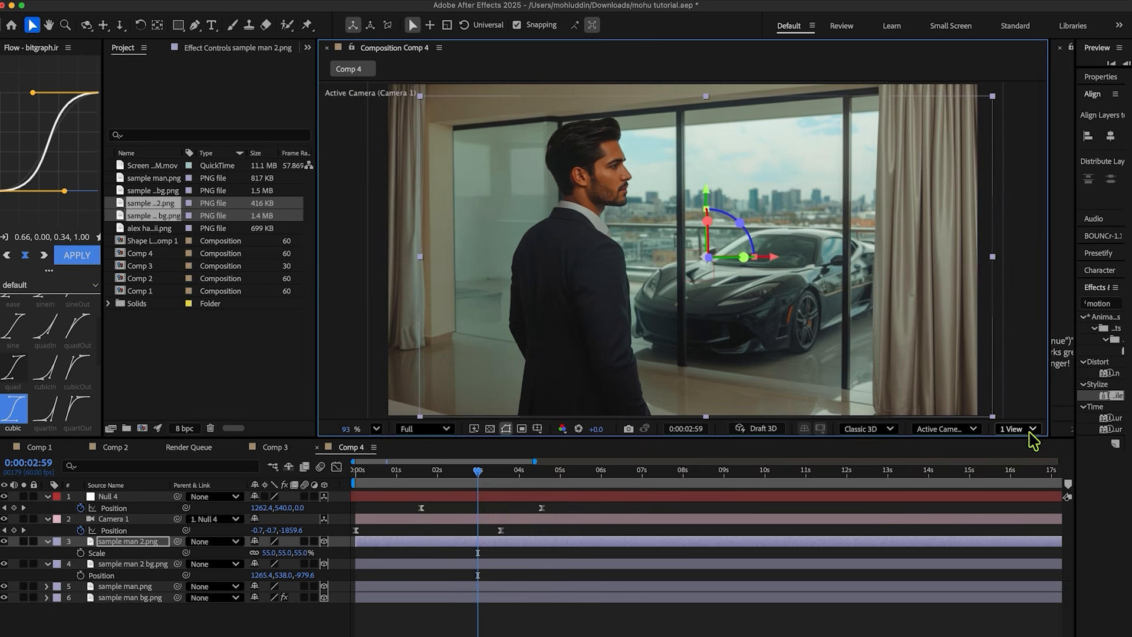
click(1025, 430)
click(1025, 466)
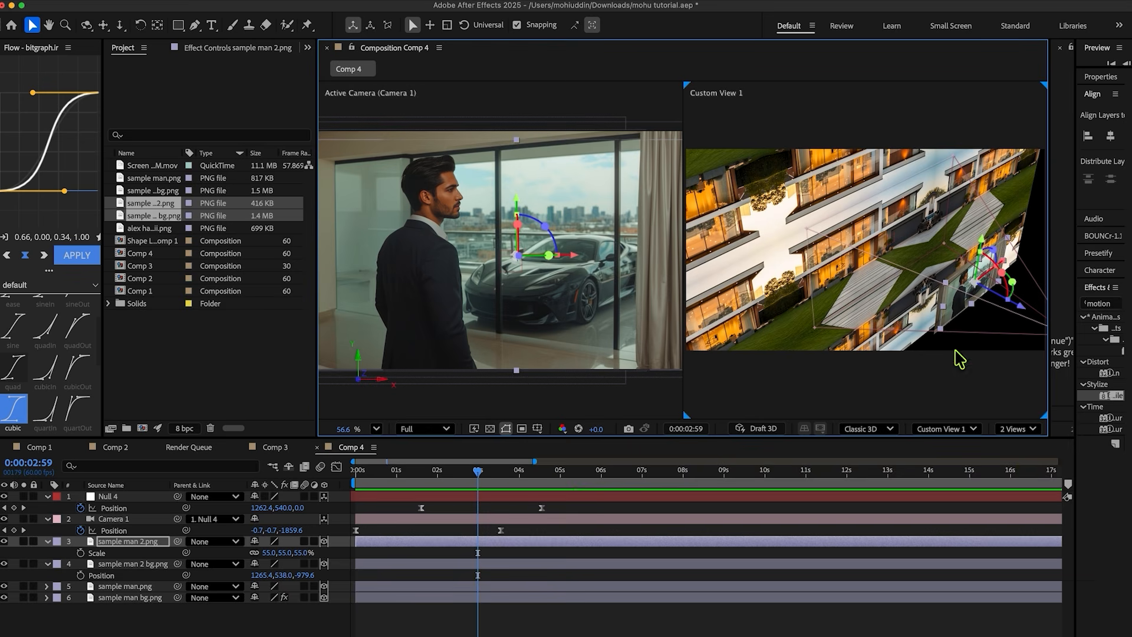
click(955, 427)
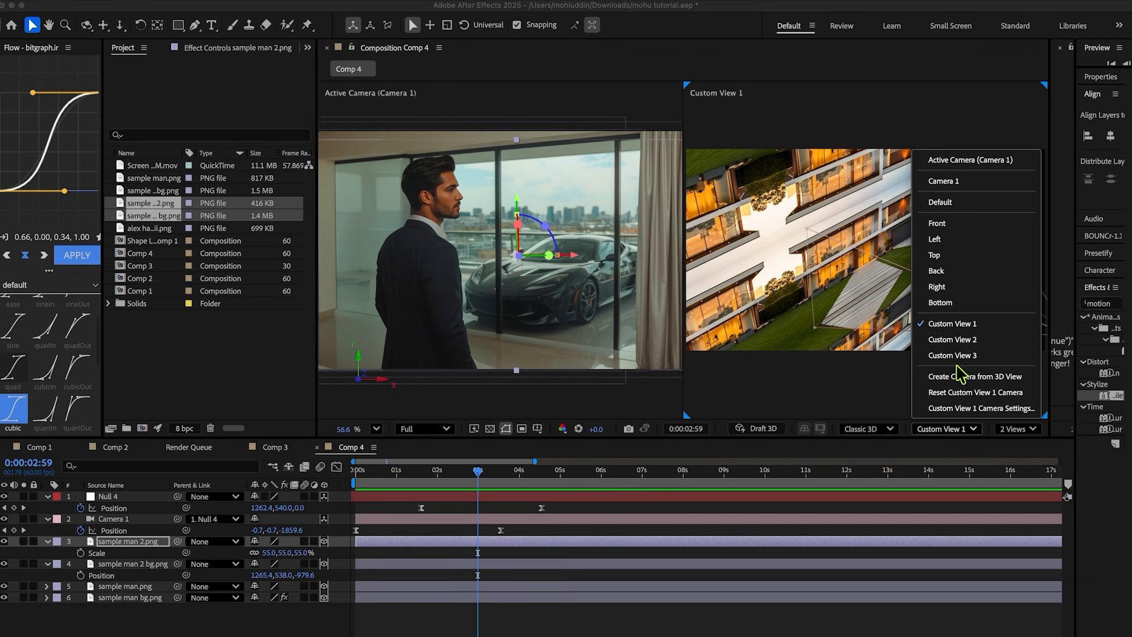
click(937, 256)
Move sample man 2.png along Z toward the camera in the Top view, well in front of sample man 2 bg.png
click(155, 539)
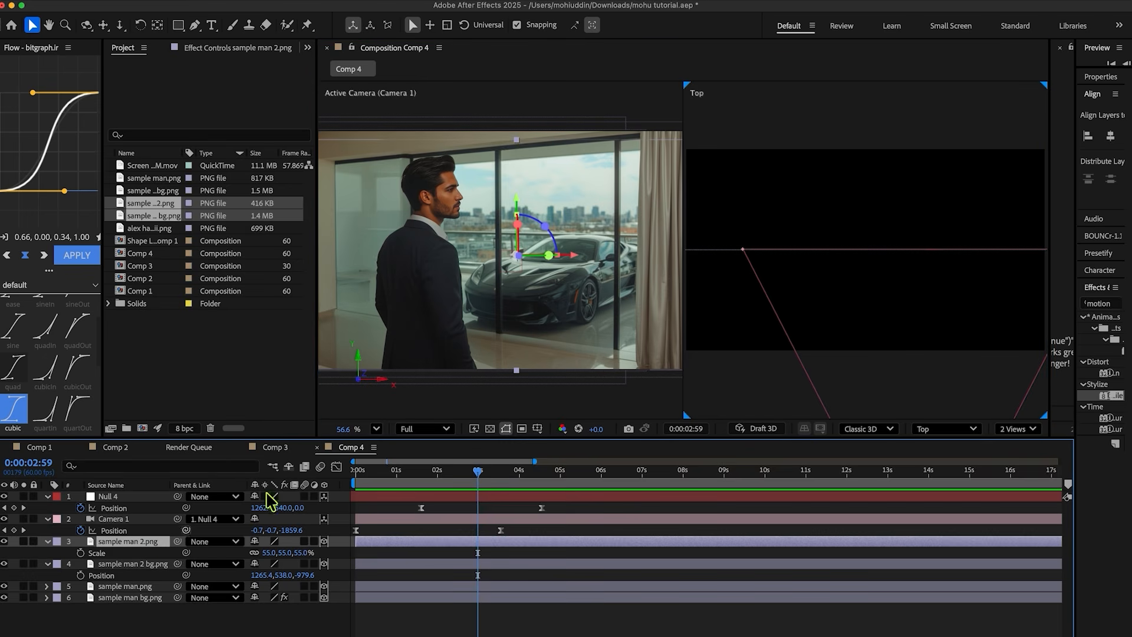
scroll(819, 272, down, 6)
scroll(850, 354, up, 3)
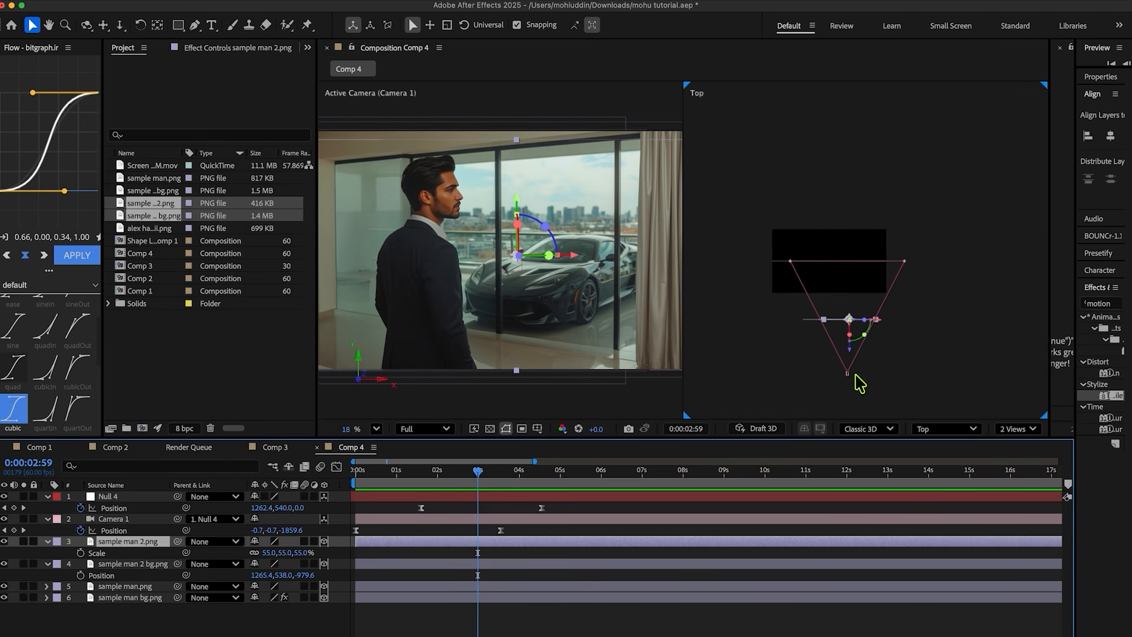
scroll(854, 380, up, 3)
drag(855, 319, 854, 396)
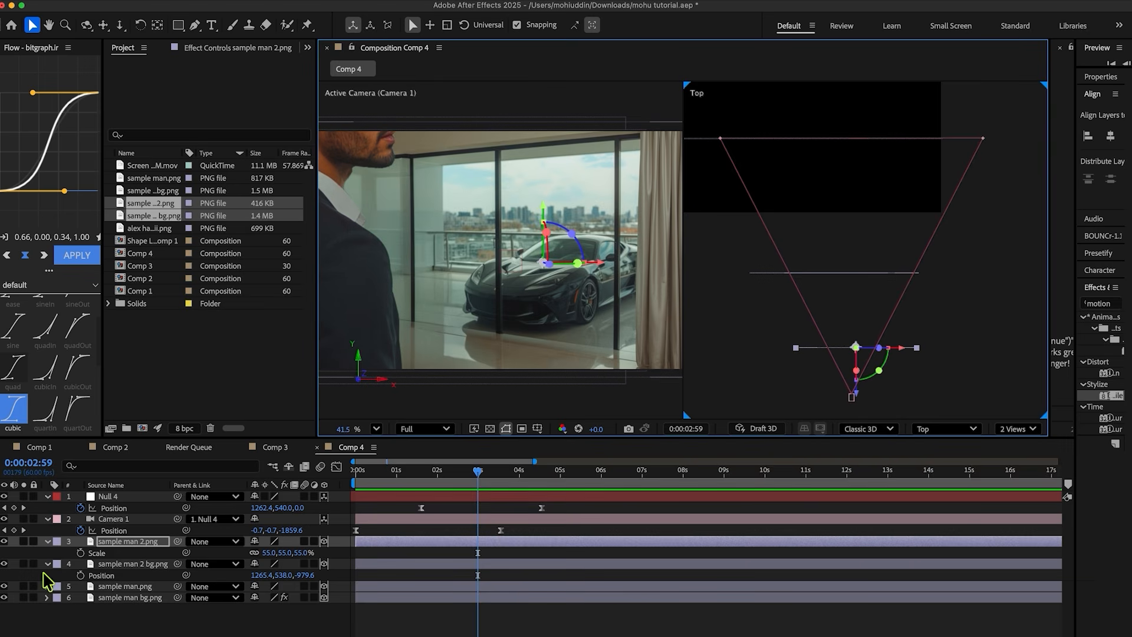
click(126, 565)
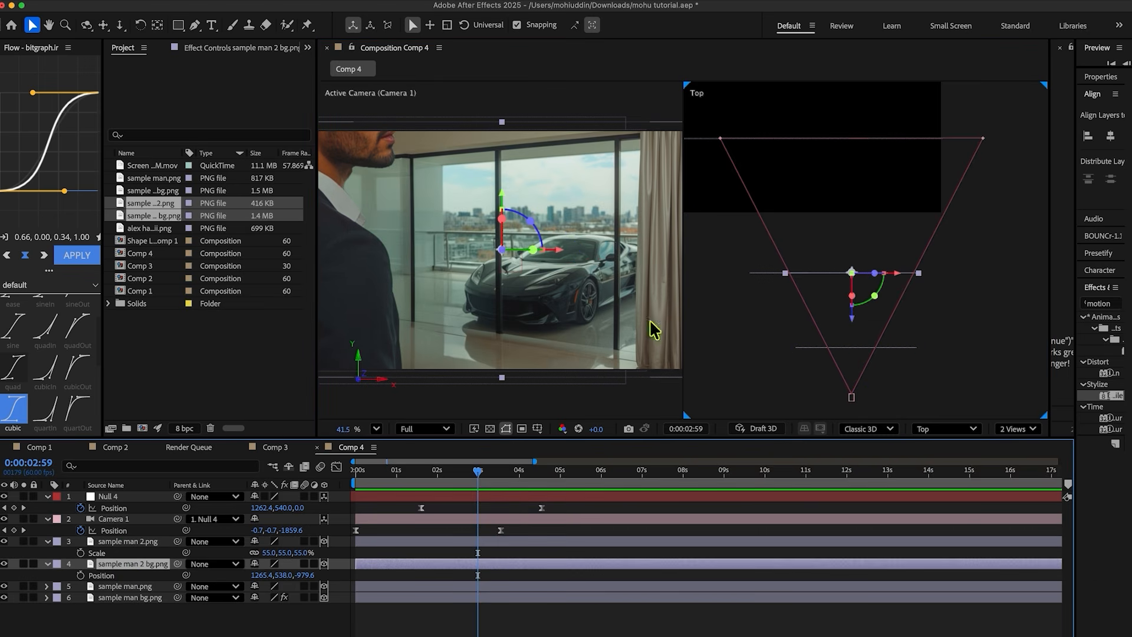
click(113, 542)
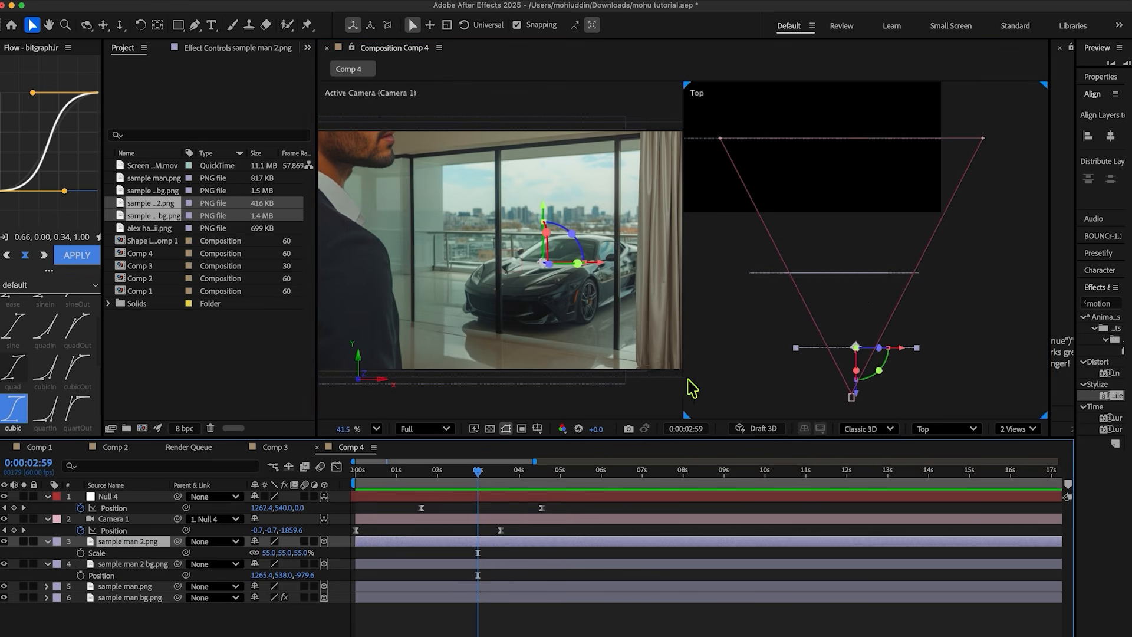
click(856, 398)
Return to a single view, scale sample man 2.png to 19% and reposition the man just beside the car
click(1033, 429)
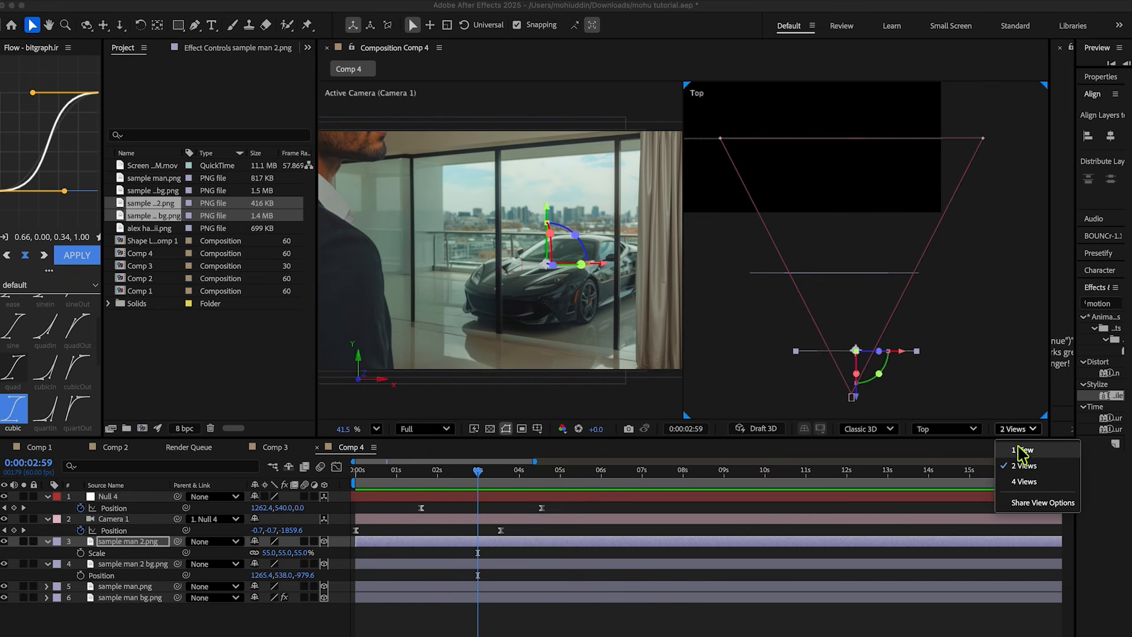
click(1024, 450)
drag(269, 553, 239, 552)
click(378, 429)
click(399, 178)
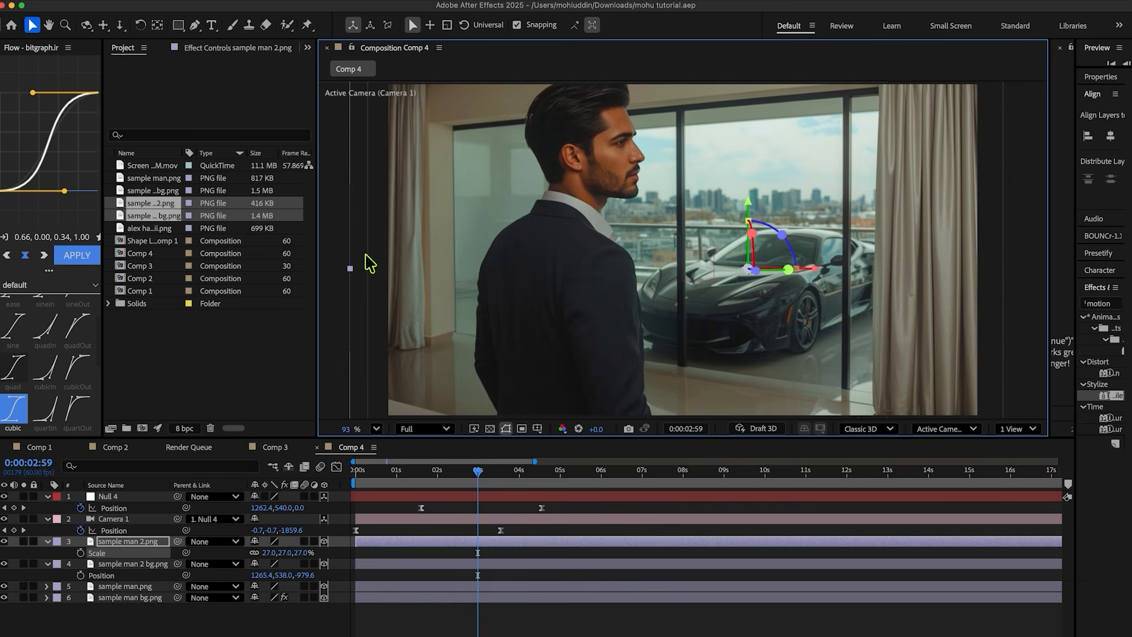
mouse_move(272, 555)
mouse_down()
mouse_move(271, 541)
mouse_move(268, 553)
mouse_up()
drag(660, 339, 625, 331)
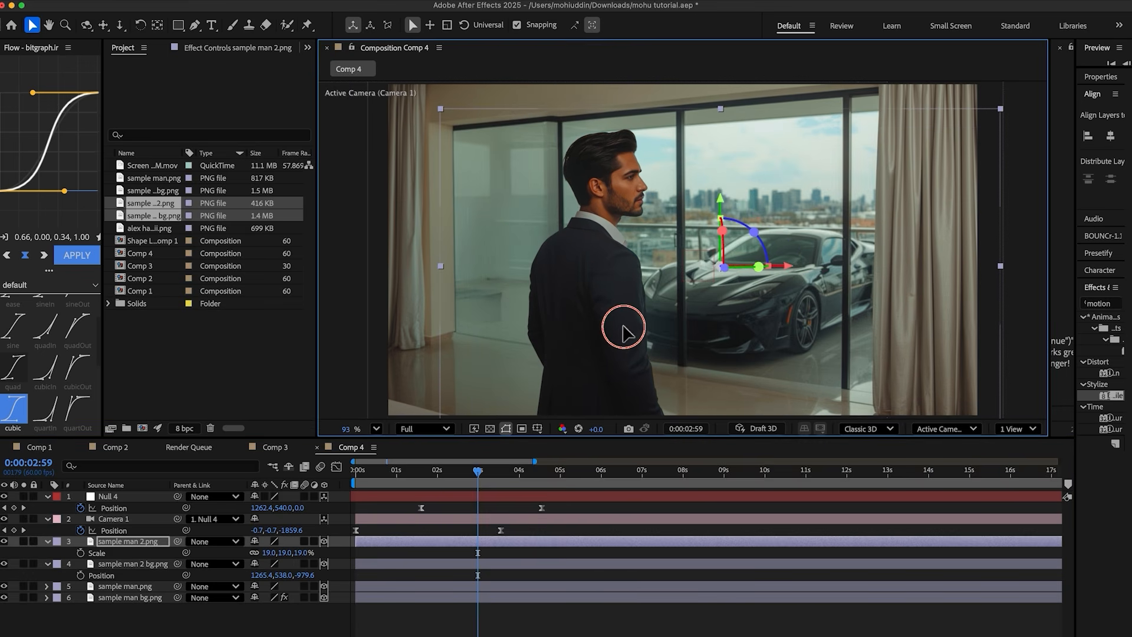
Apply Motion Tile to sample man 2 bg.png with Output Width and Output Height of 333 and Mirror Edges on, and save the project
drag(476, 477, 524, 481)
click(143, 564)
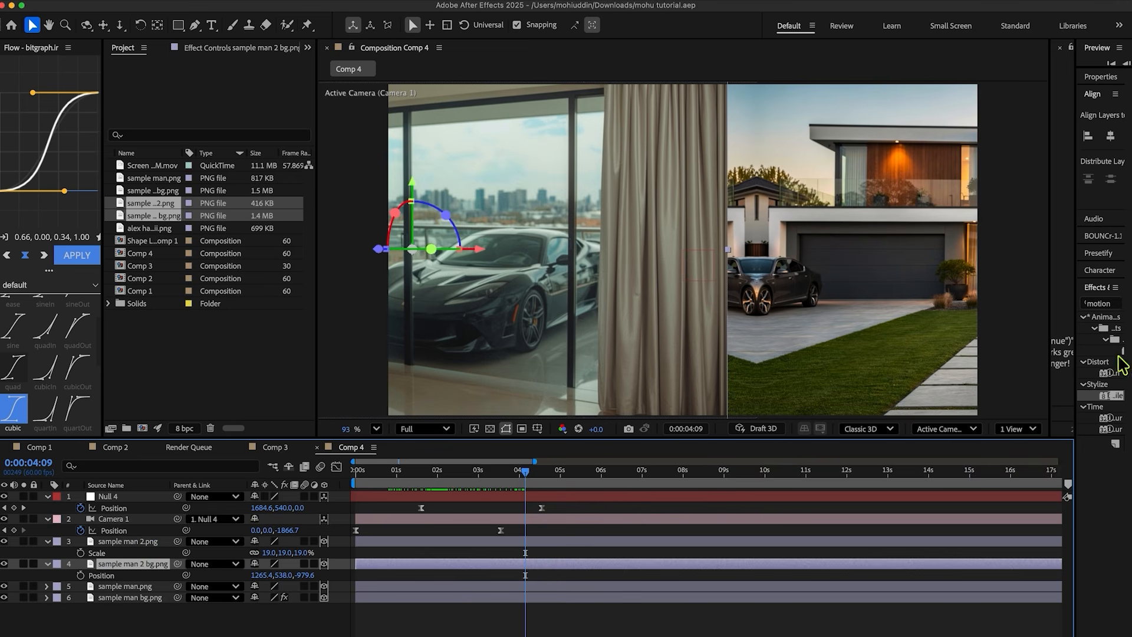
click(1094, 396)
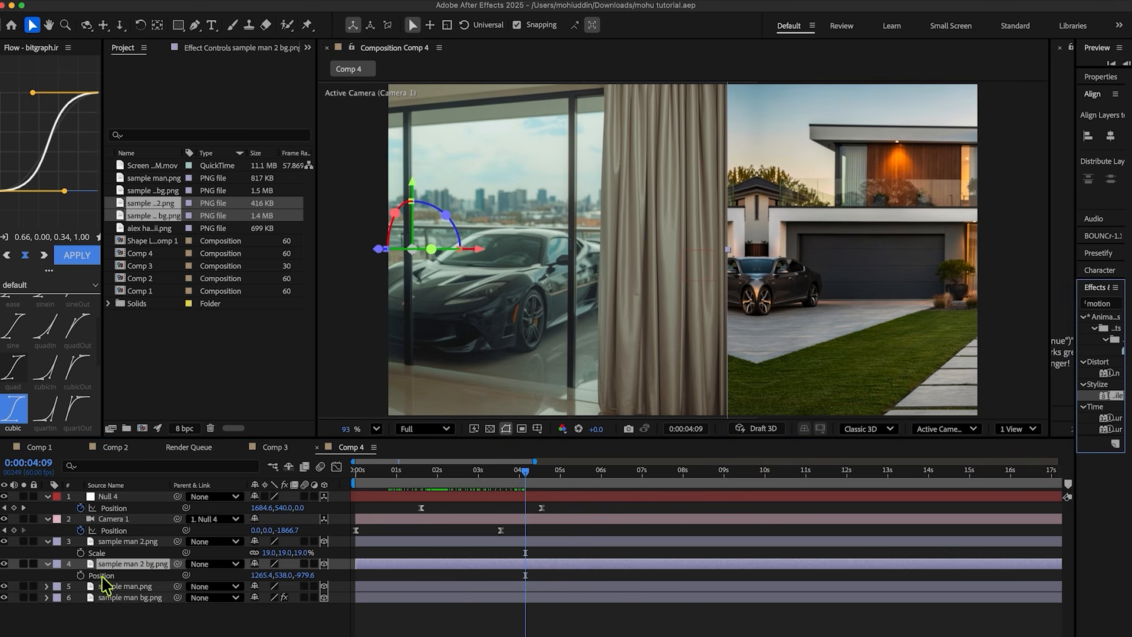
click(268, 1)
click(277, 9)
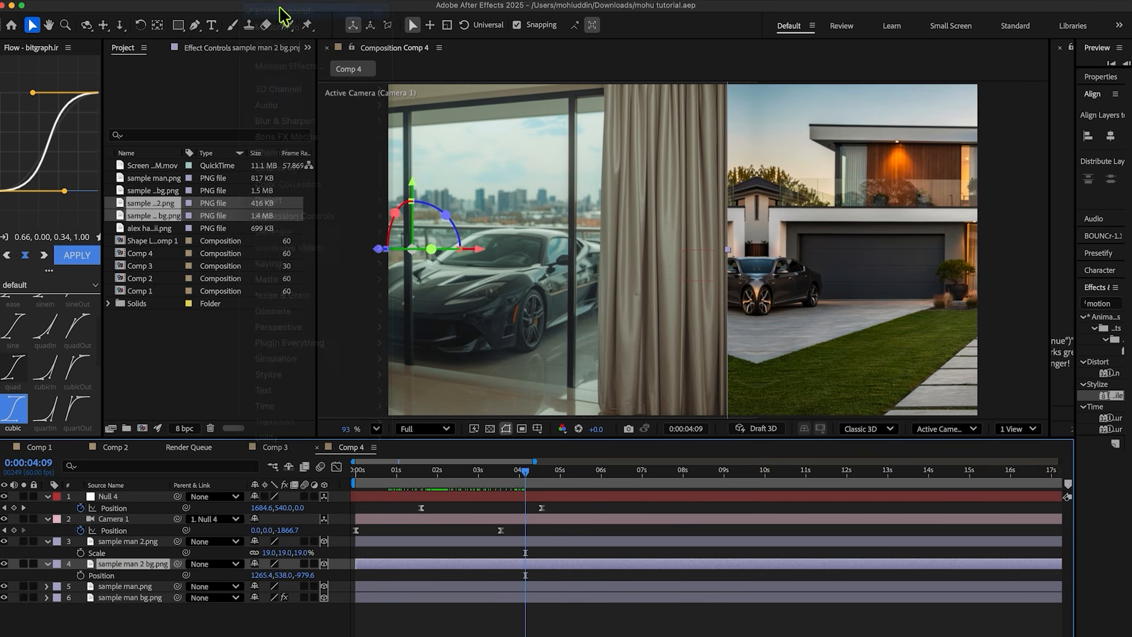
drag(1075, 387, 1032, 388)
double_click(1089, 395)
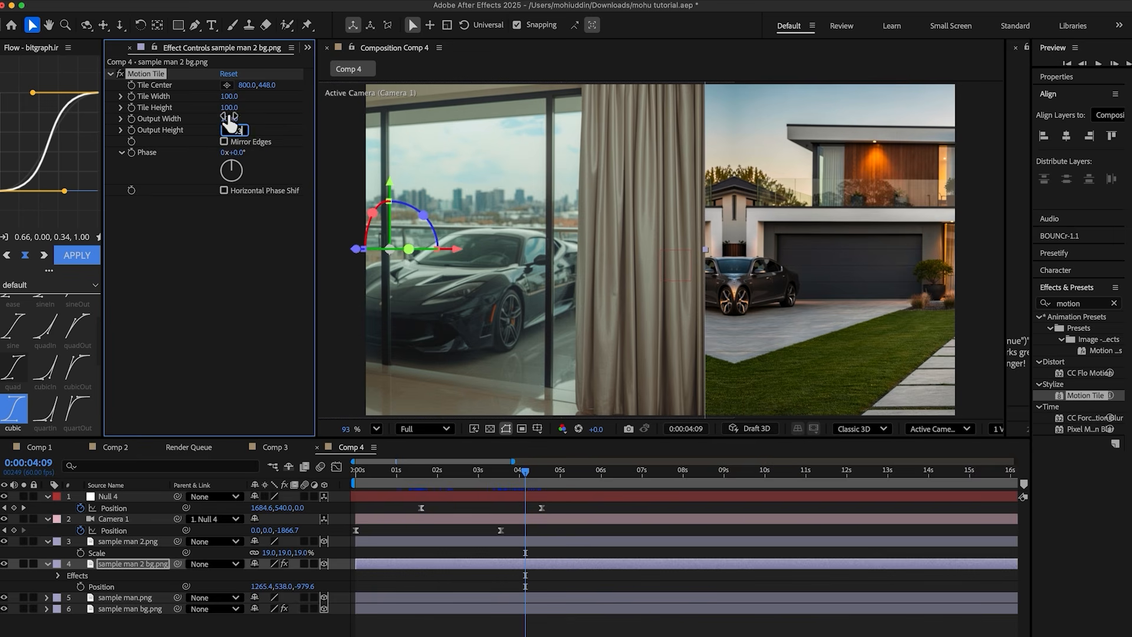
click(225, 142)
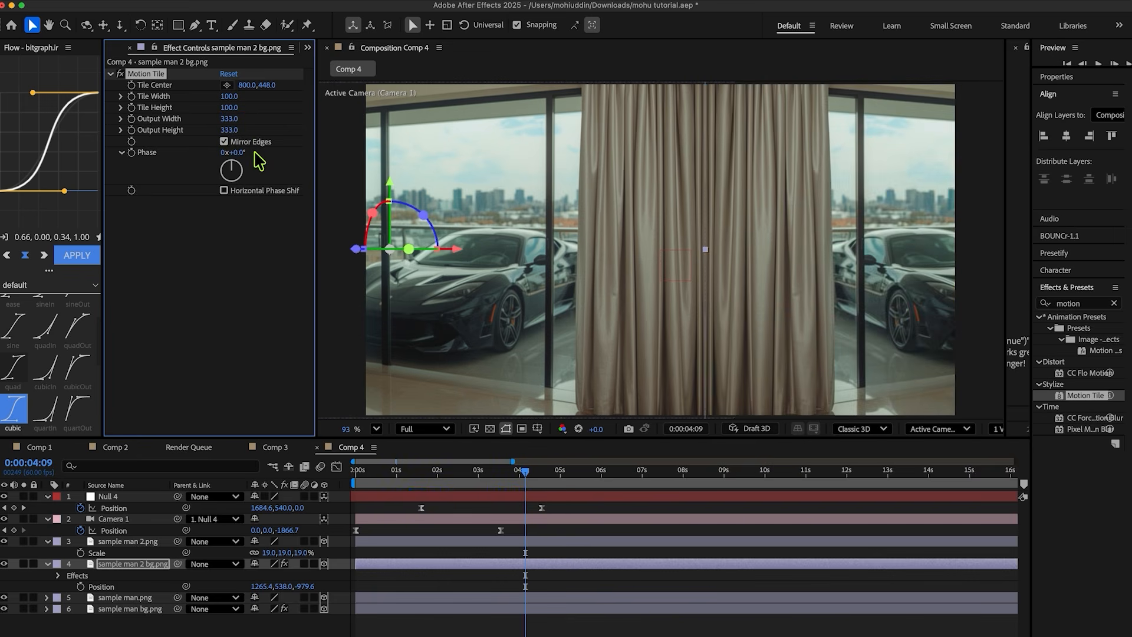
key(super+s)
Keyframe sample man 2 bg.png's Opacity from 0% at 0:00:02:35 to 100% at about 0:00:03:06, and preview the fade
click(410, 470)
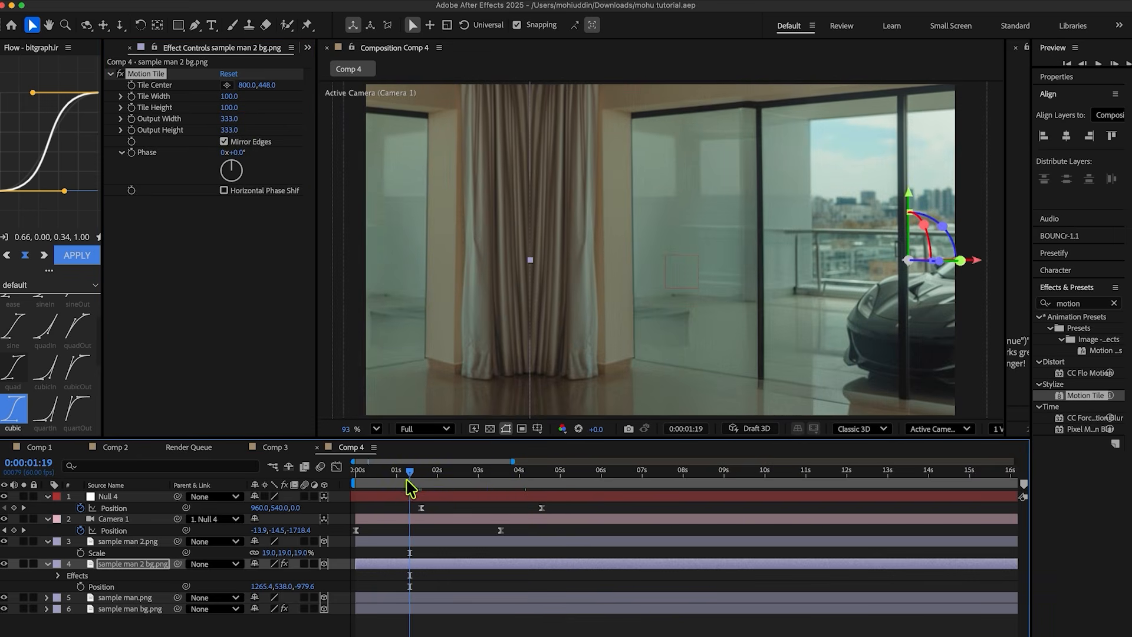
drag(410, 494, 462, 490)
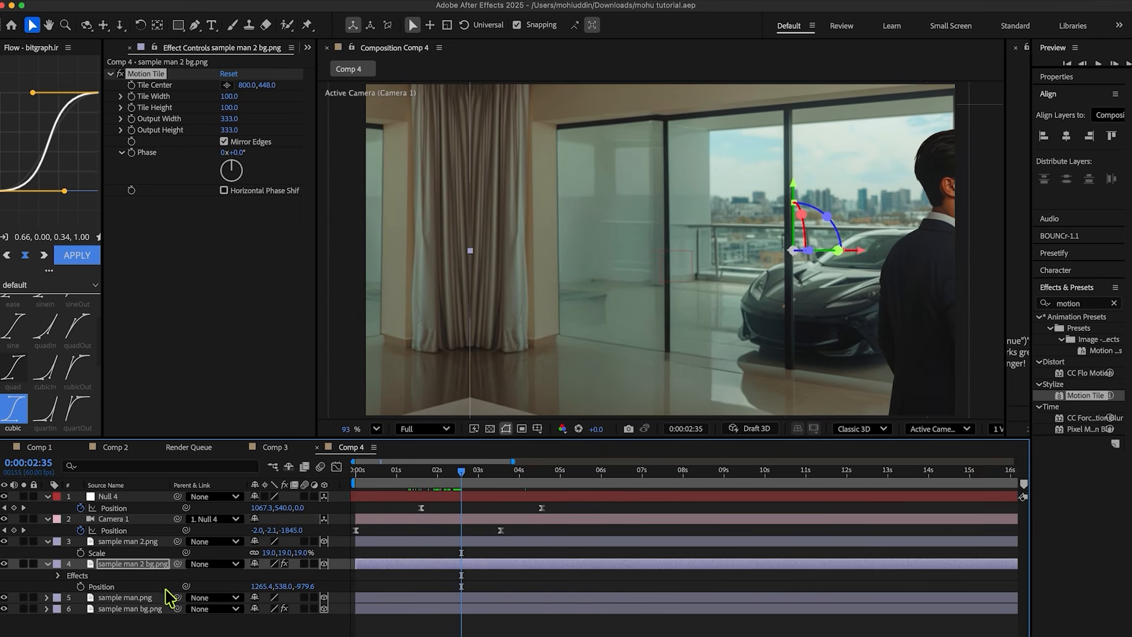
key(t)
key(=)
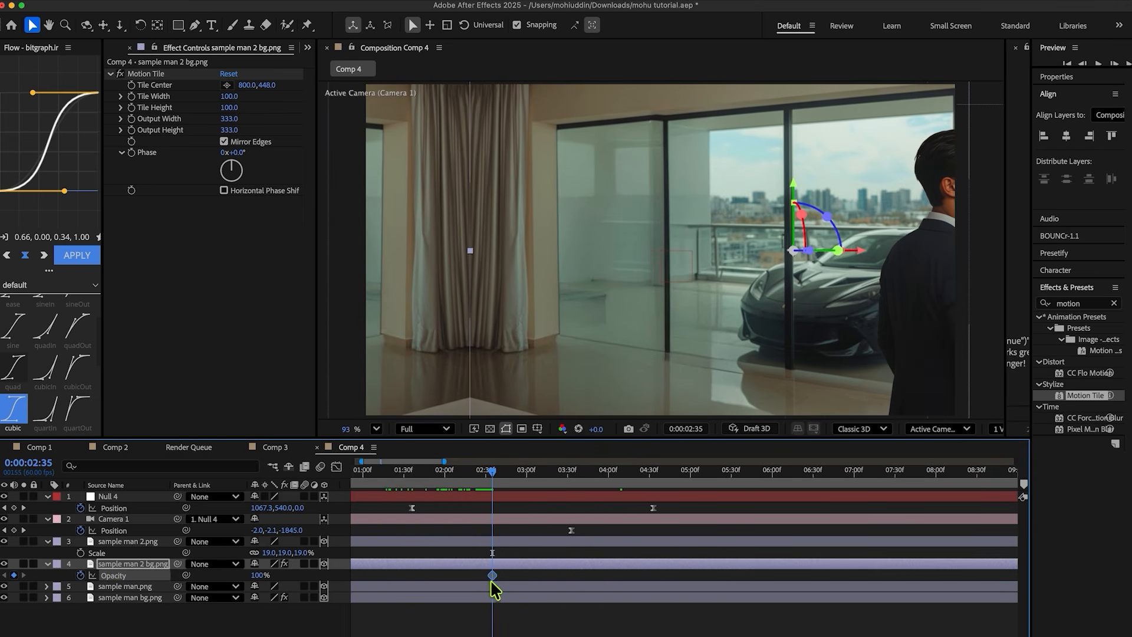
key(super+s)
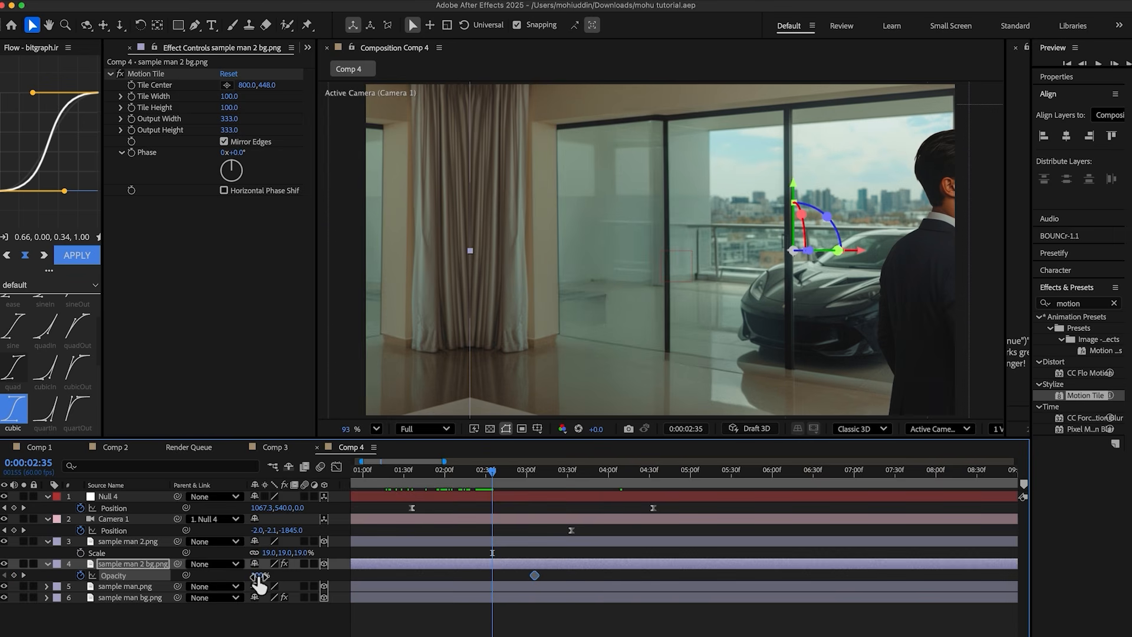
drag(259, 577, 131, 576)
key(space)
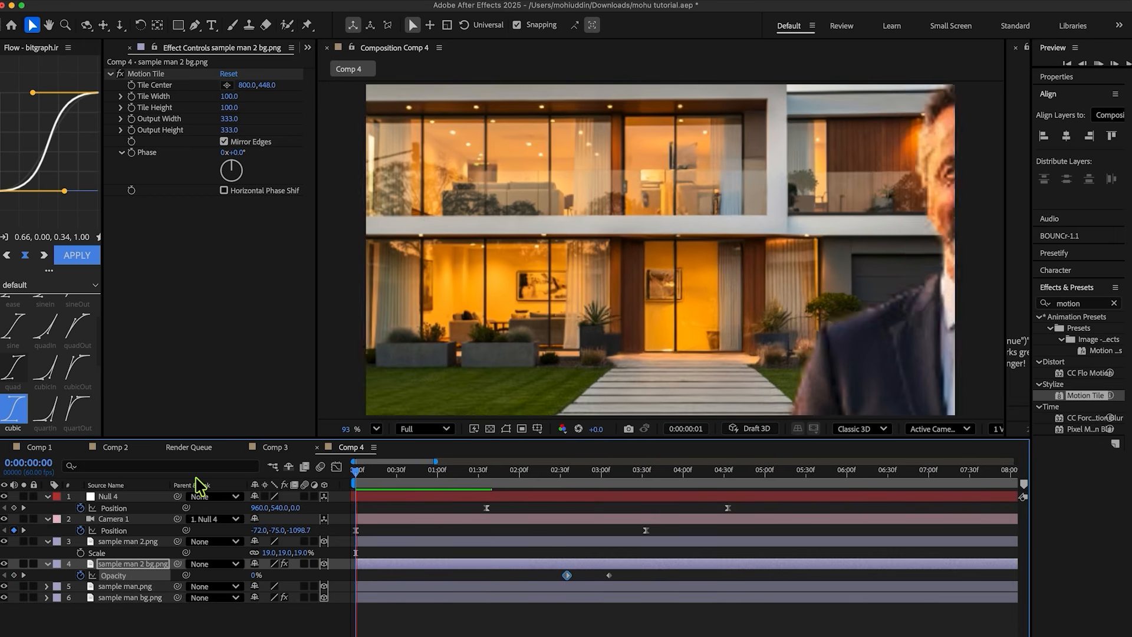
Move Null 4's second Position keyframe to 0:00:04:21 and shift sample man 2 bg.png so its fade starts at about 0:00:02:19
key(space)
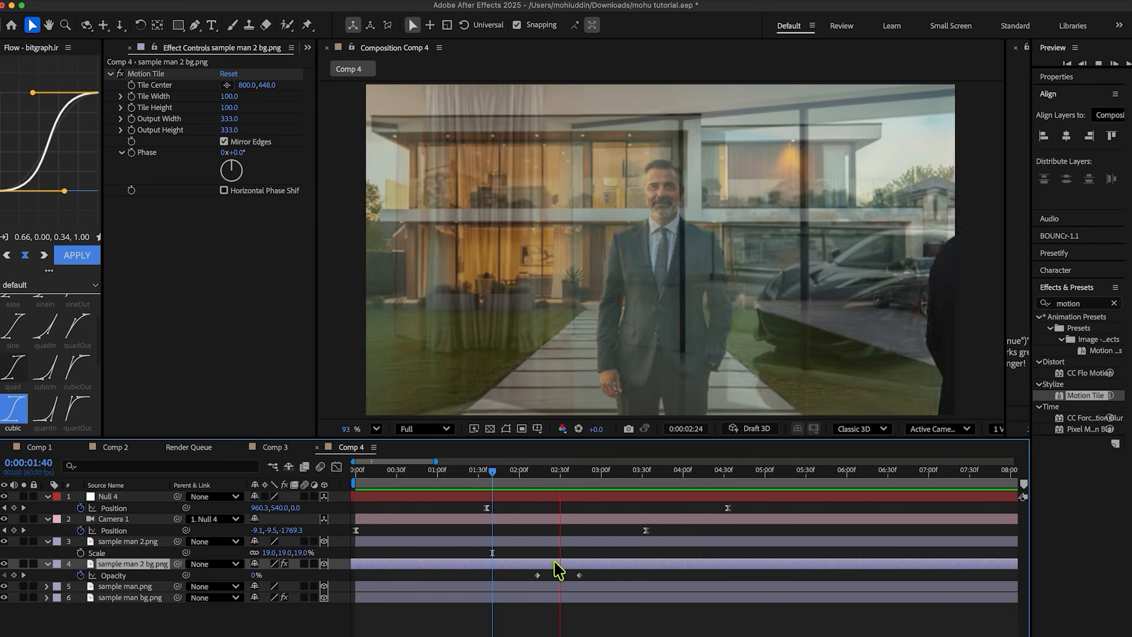
drag(582, 473, 451, 474)
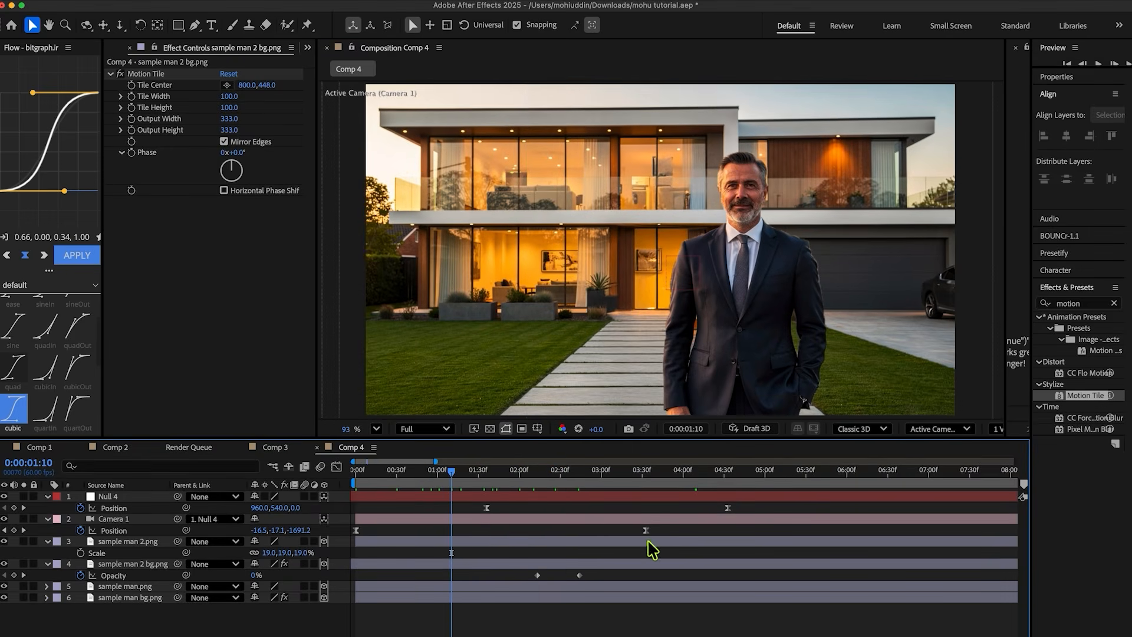
drag(727, 508, 713, 509)
click(575, 564)
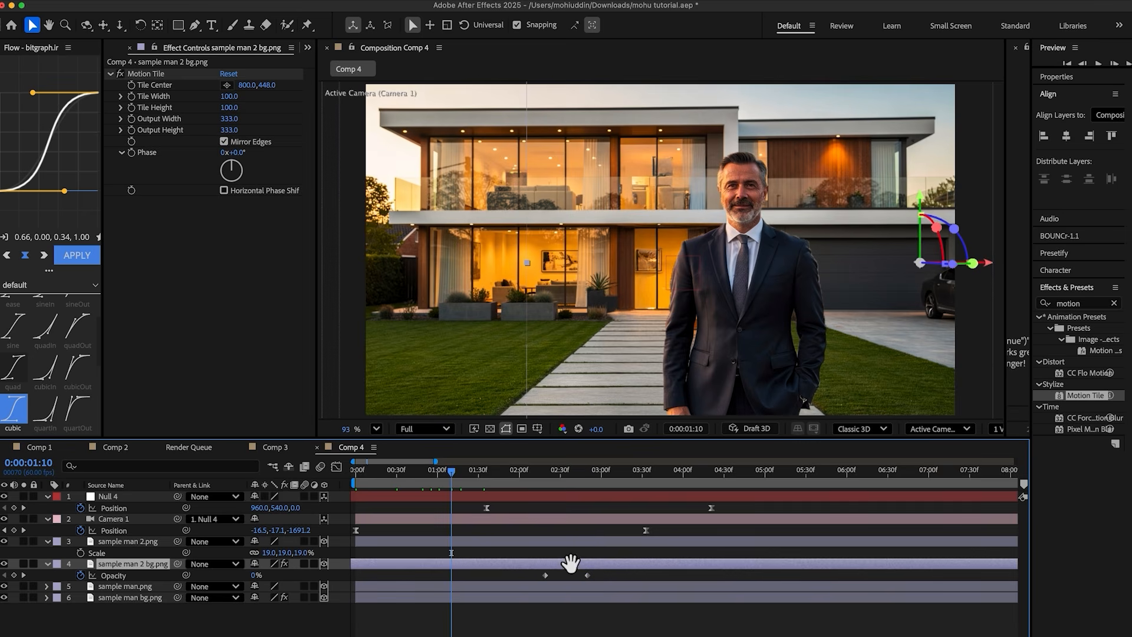
key(space)
key(space)
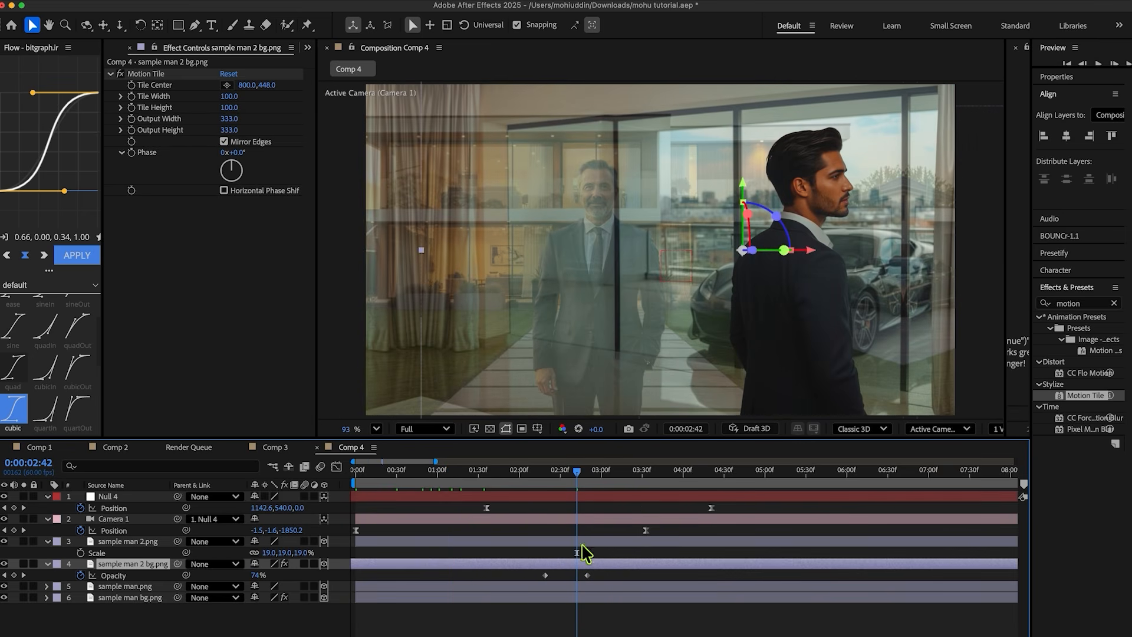
Delay sample man 2 bg.png so its fade-in starts at about 0:00:02:28, and preview the transition between the two scenes
drag(578, 494, 408, 492)
key(space)
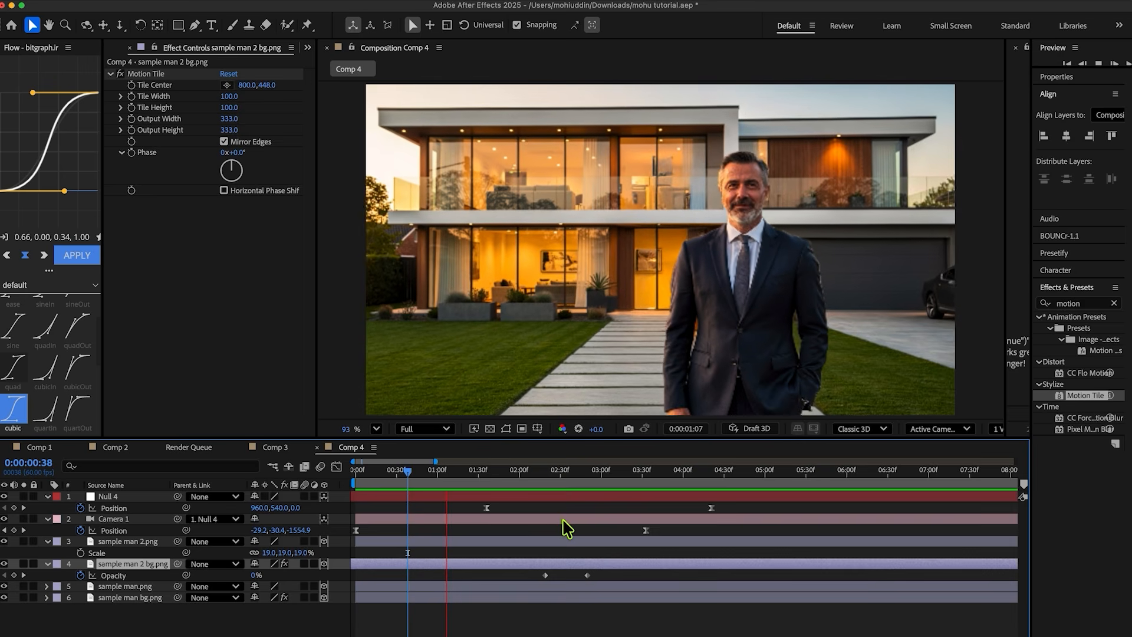
key(space)
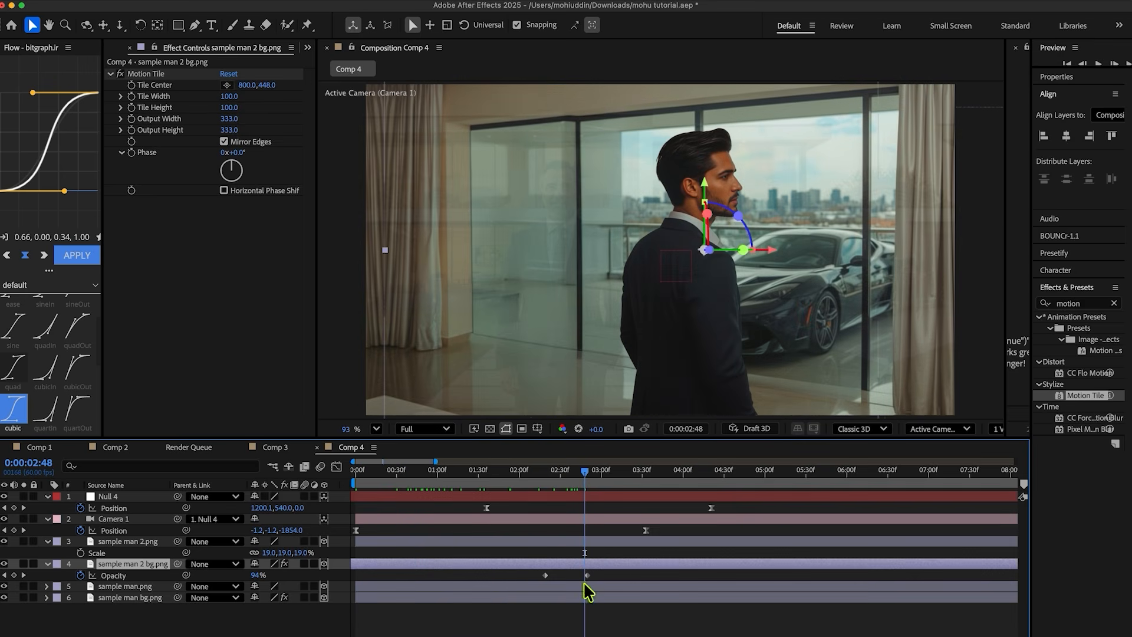
drag(566, 565, 578, 566)
drag(557, 479, 483, 477)
key(space)
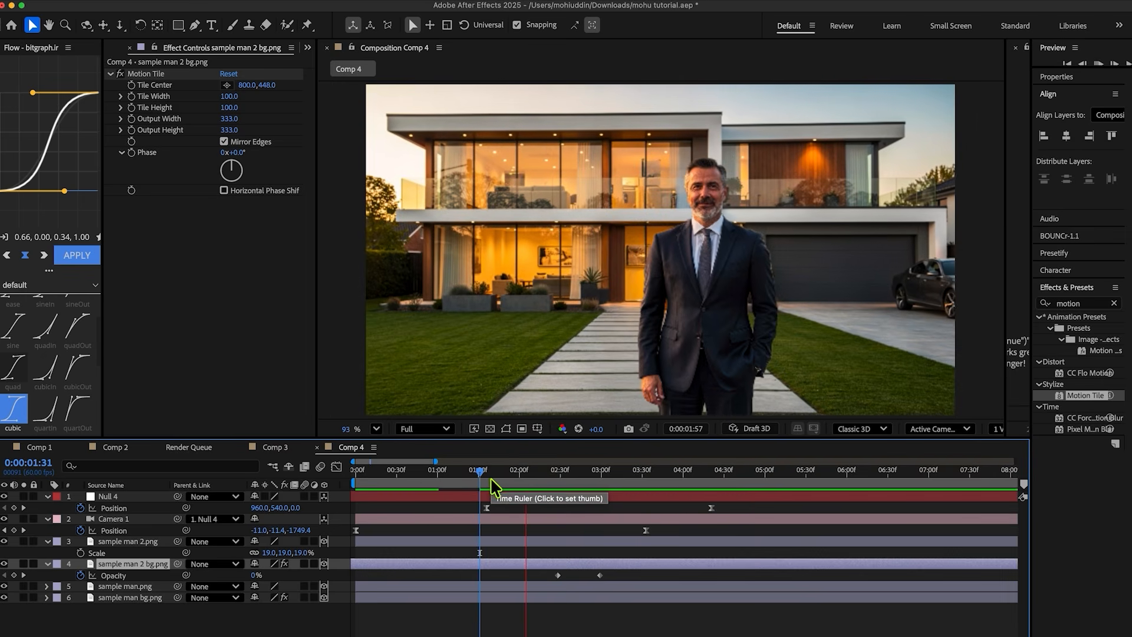
Set Null 4's Position X to 1154 at its second keyframe, bringing the man and the car back into frame
drag(702, 479, 719, 479)
click(522, 498)
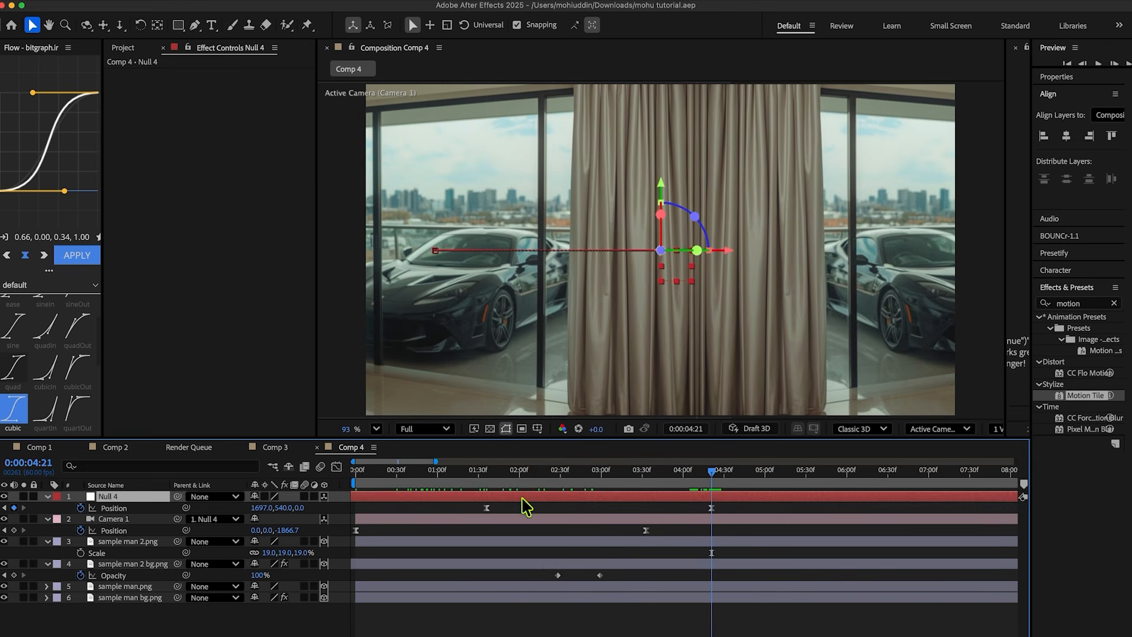
drag(270, 511, 121, 516)
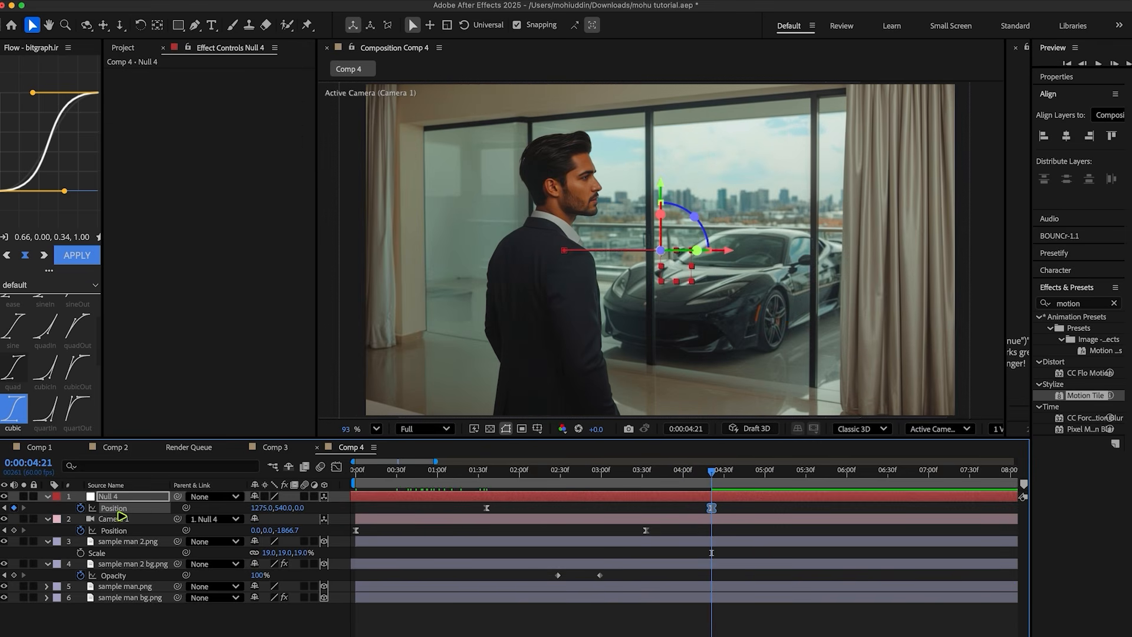
click(354, 517)
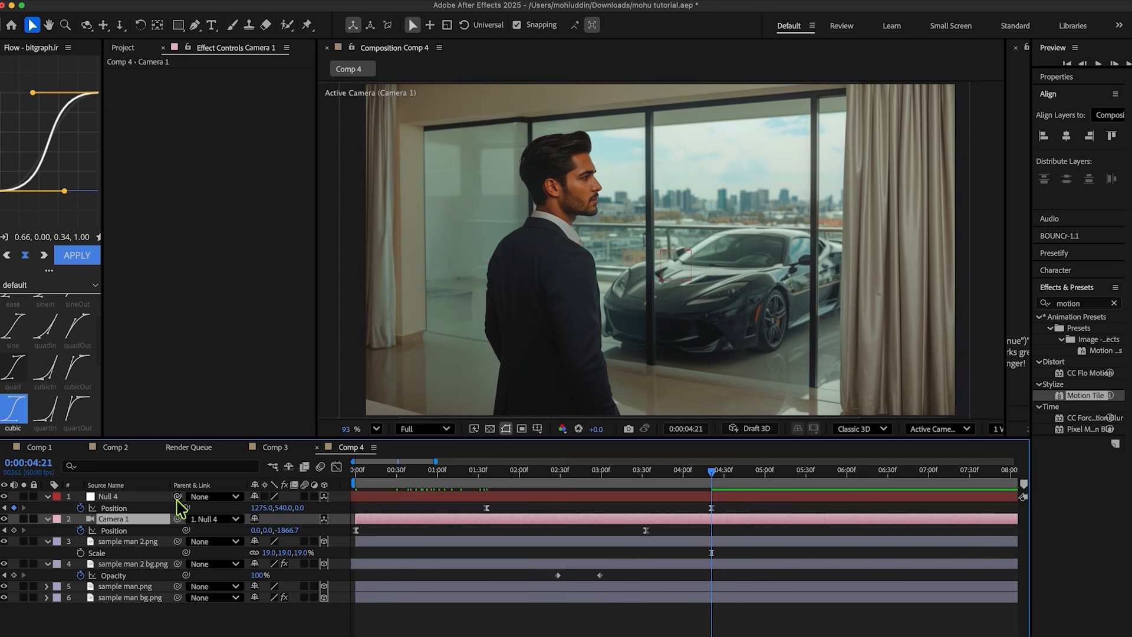
click(180, 508)
drag(257, 508, 184, 505)
Shift sample man 2.png left so the man stands clear of the sports car, and preview the camera move
click(643, 541)
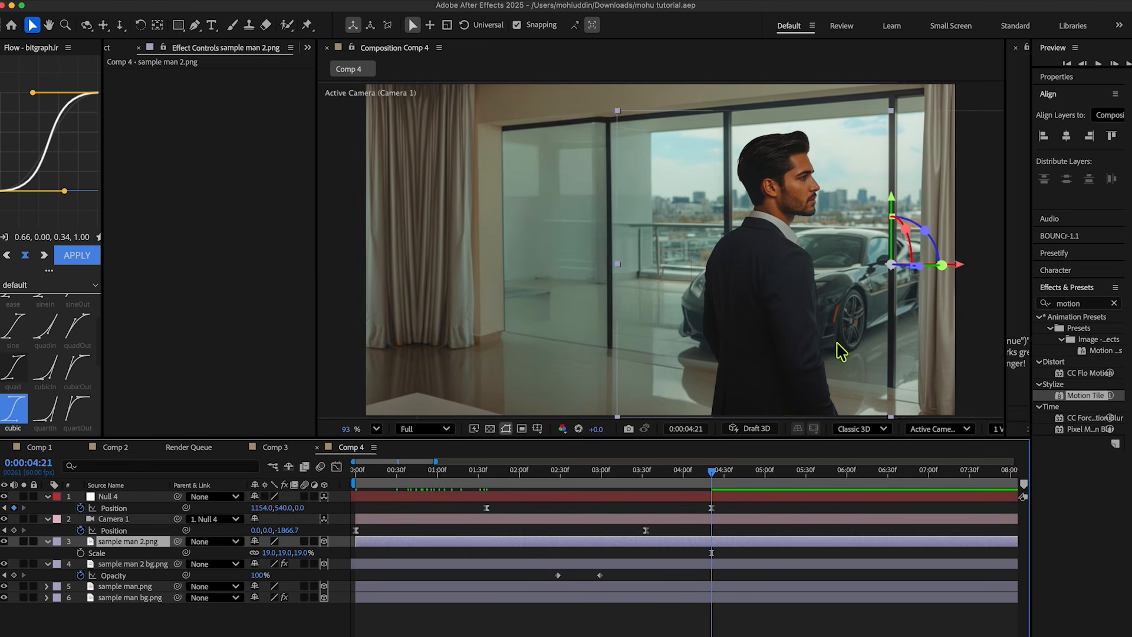
drag(942, 267, 608, 287)
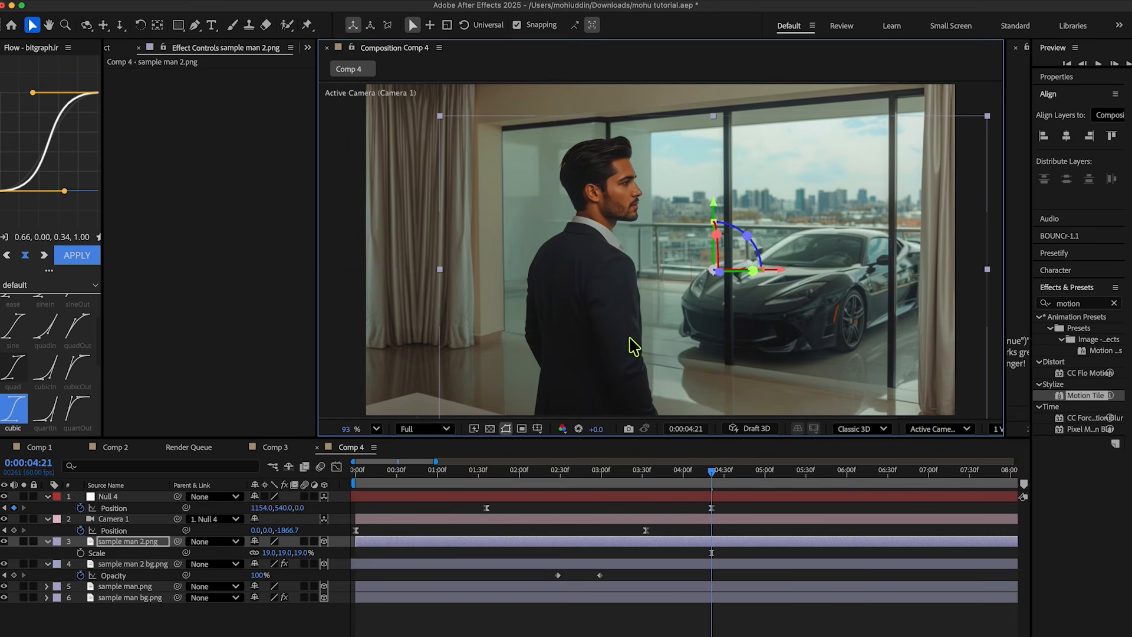
click(370, 475)
key(space)
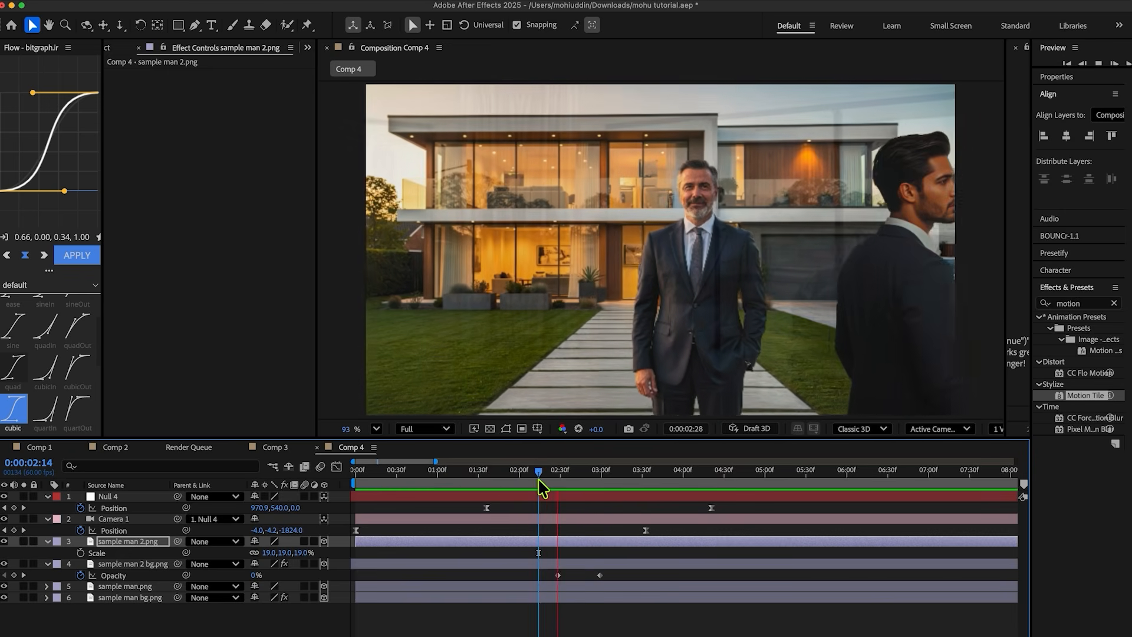
Delay sample man 2 bg.png's fade-in to start at about 0:00:02:49 and move Null 4's second keyframe to about 0:00:04:15
key(space)
drag(581, 564, 609, 565)
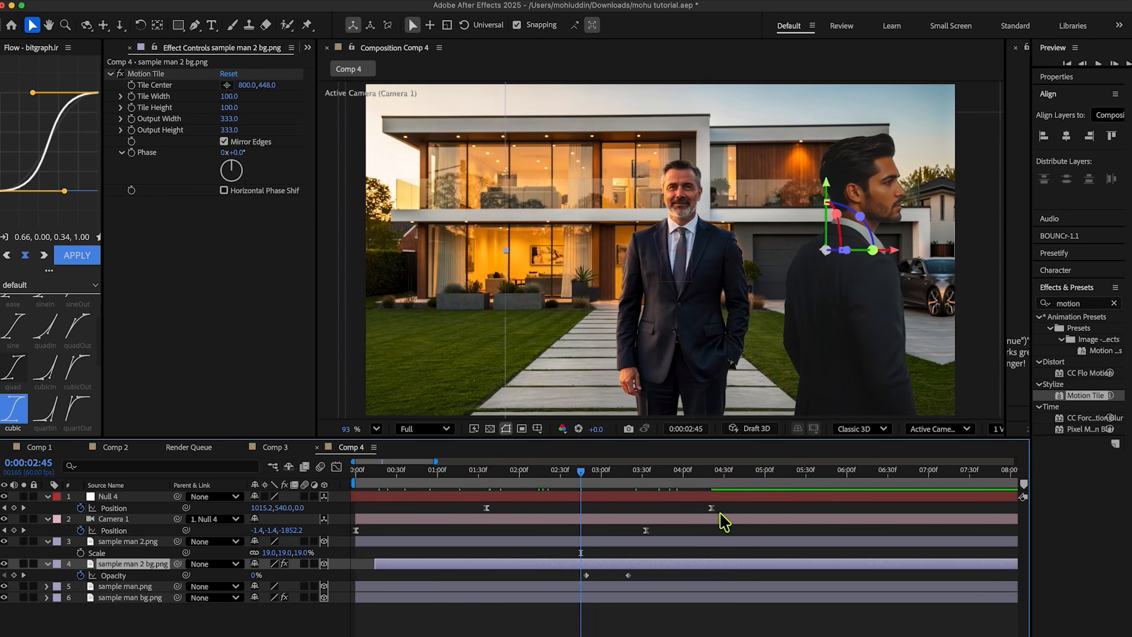
drag(711, 508, 703, 508)
click(454, 471)
key(space)
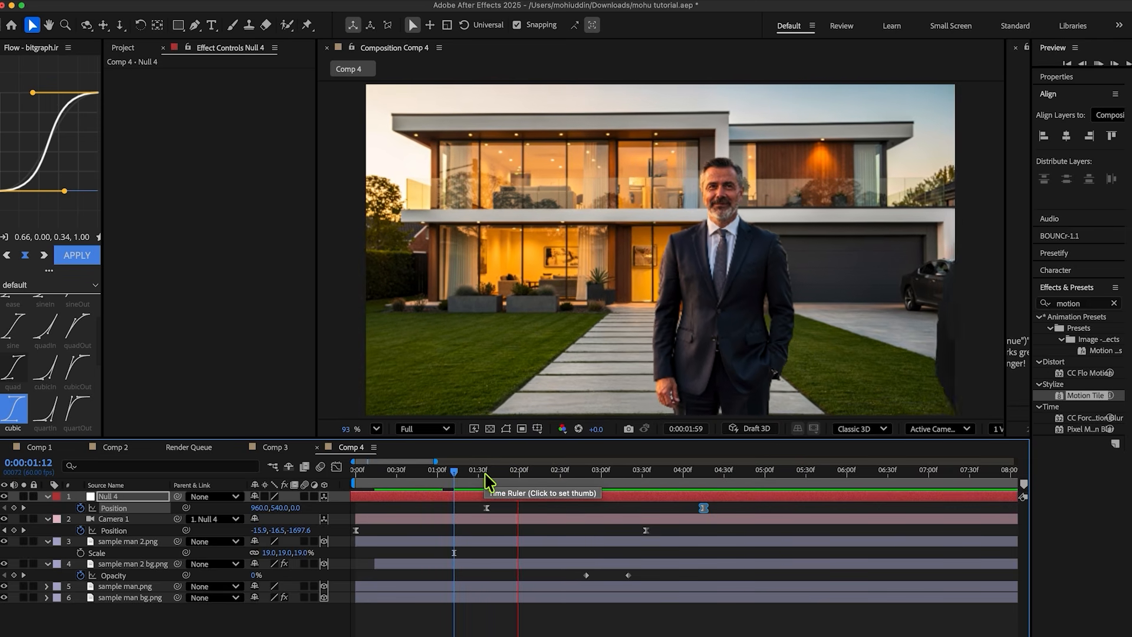
key(space)
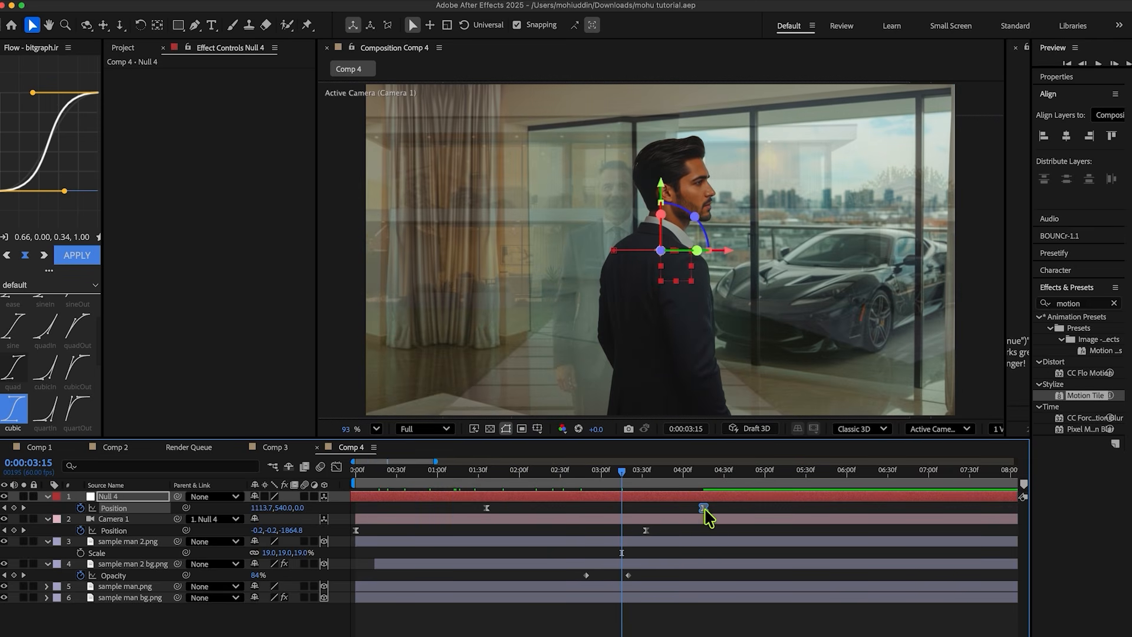
Move Null 4's second Position keyframe to about 0:00:04:22 and preview the crossfade between the scenes
drag(704, 509, 714, 508)
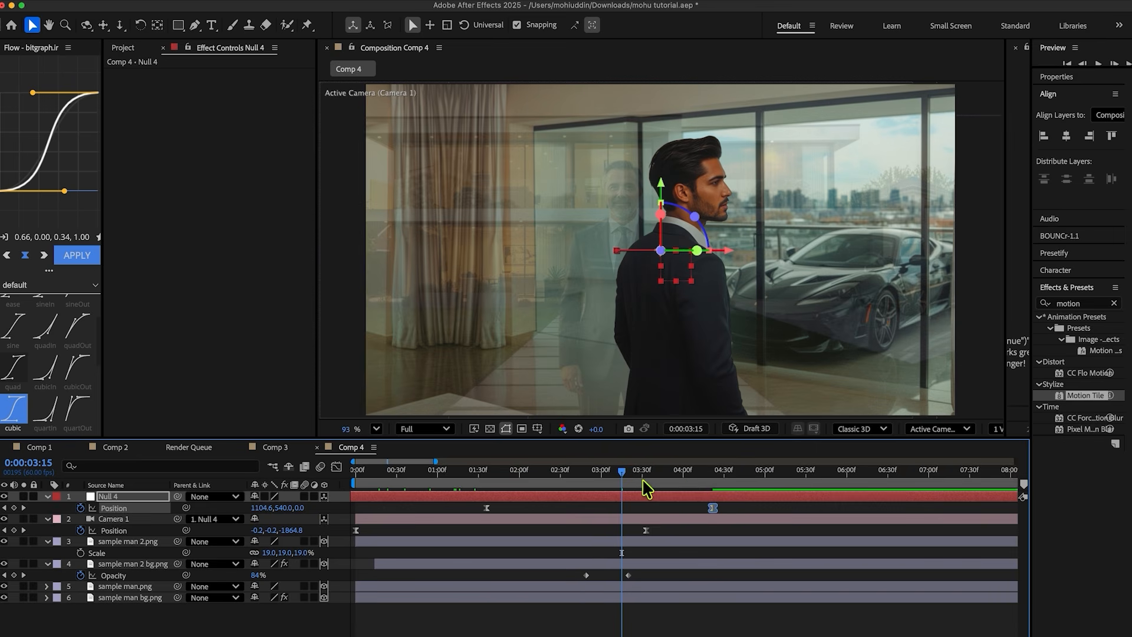
click(486, 472)
key(space)
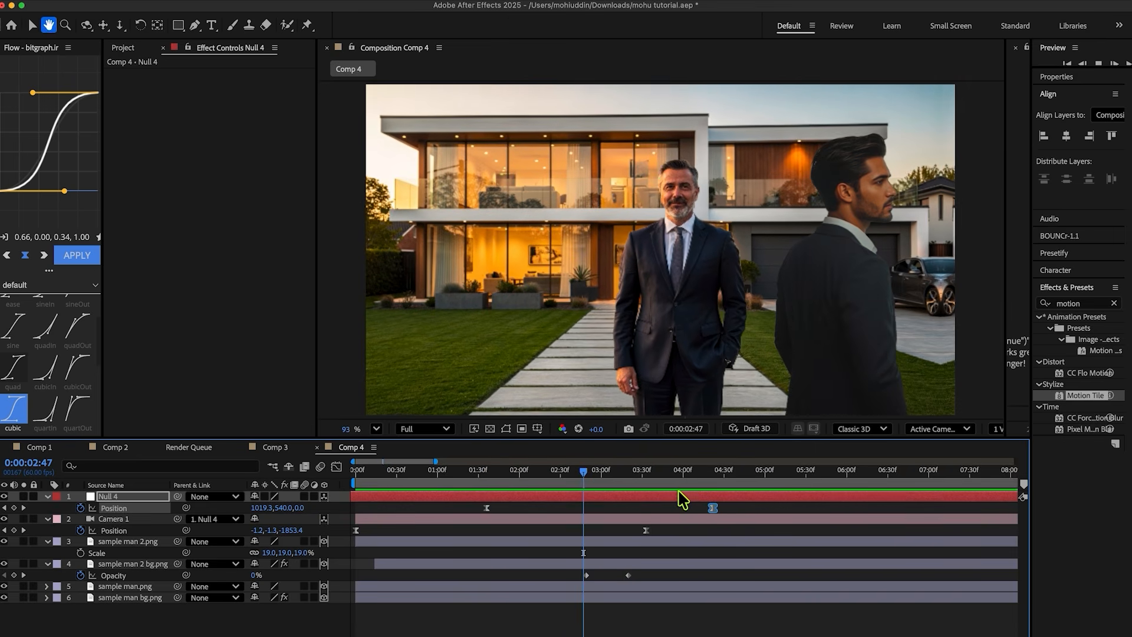
key(space)
key(space)
key(space)
Set Null 4's Position X to 1358 at 0:00:04:22 and shift sample man 2.png and sample man 2 bg.png together to reframe the scene
click(713, 482)
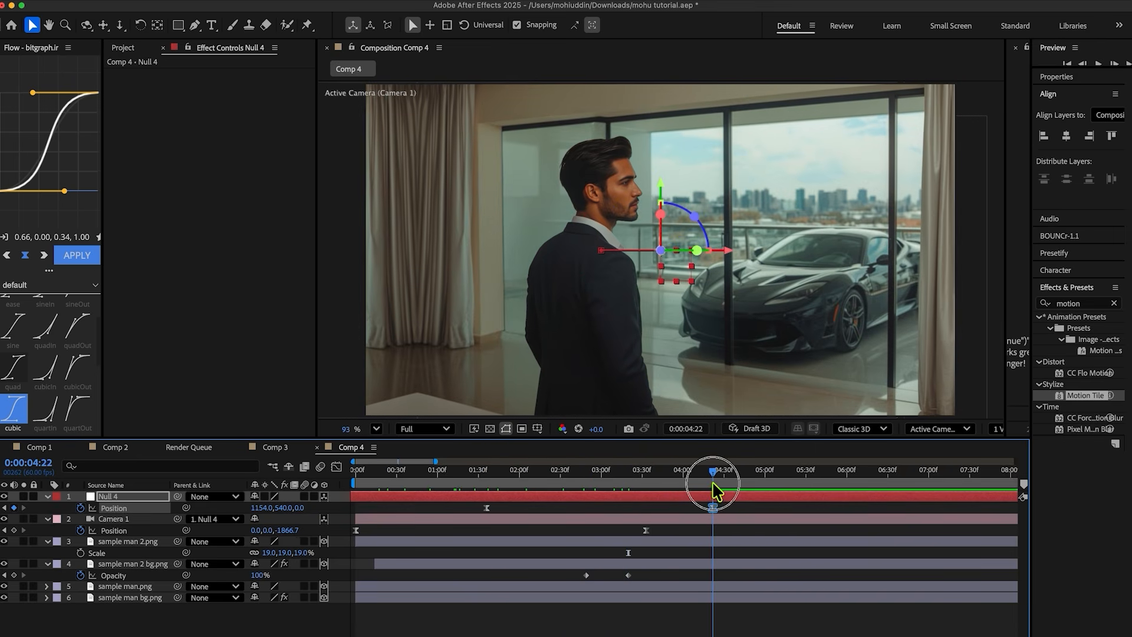
drag(259, 508, 383, 509)
click(145, 564)
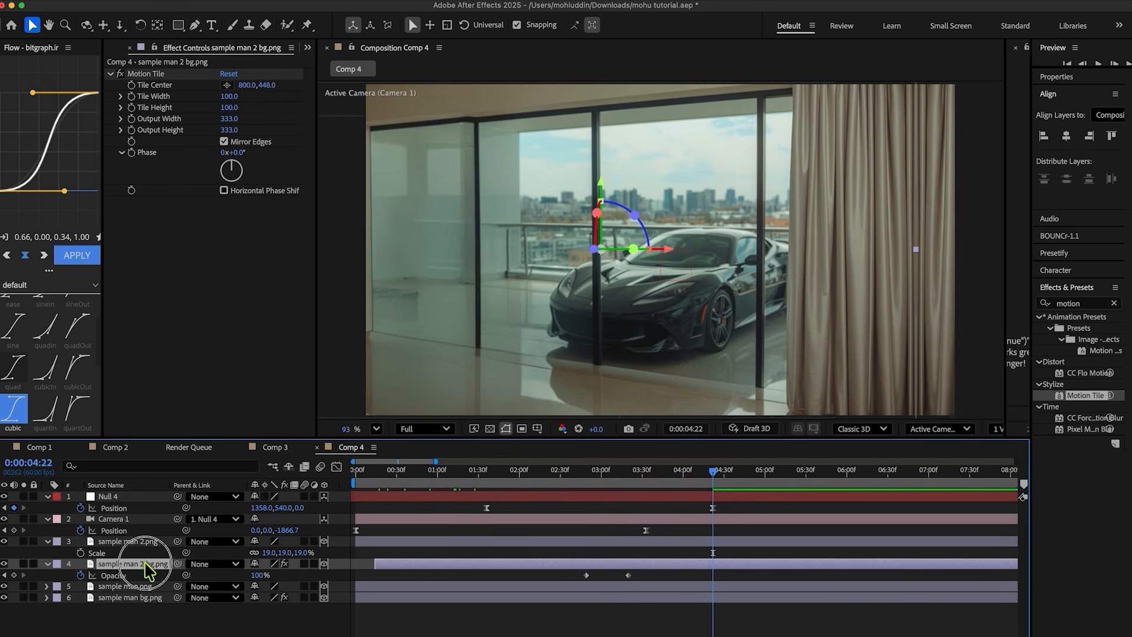
shift+click(141, 544)
drag(476, 332, 667, 341)
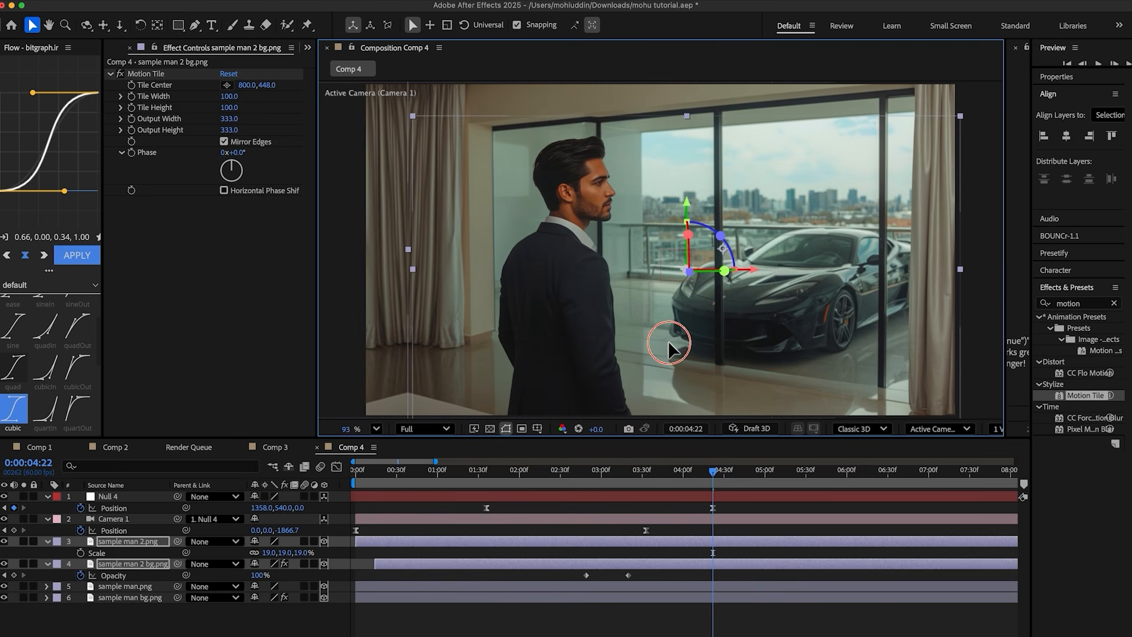
Preview the wider camera move and slide sample man 2 bg.png back in time so its fade-in starts at about 0:00:02:35
click(668, 495)
click(389, 484)
key(space)
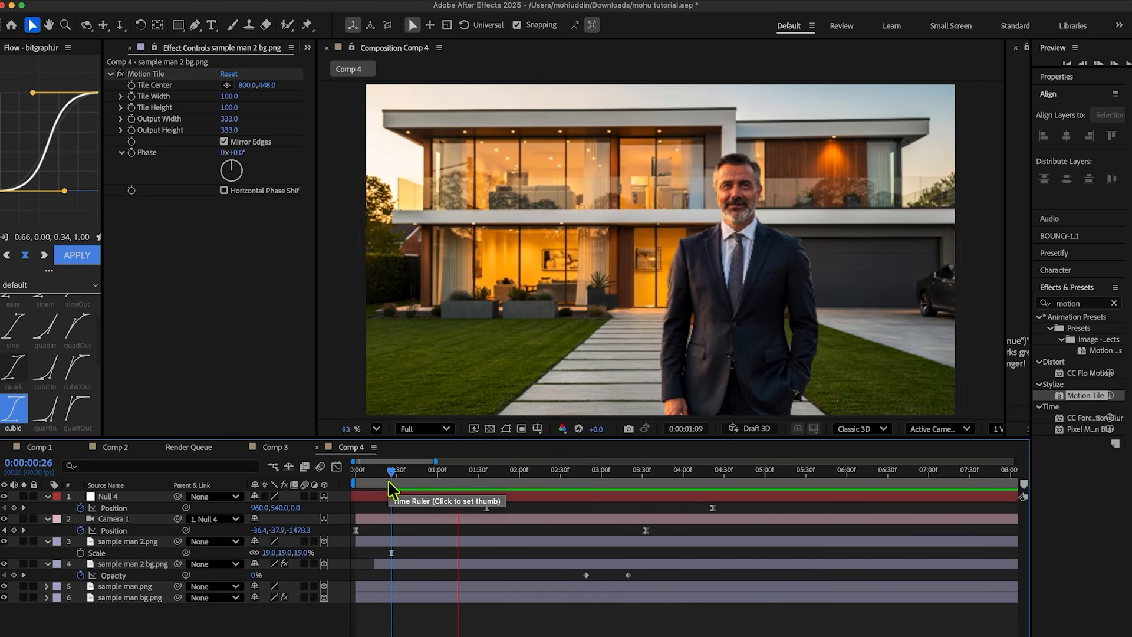
key(space)
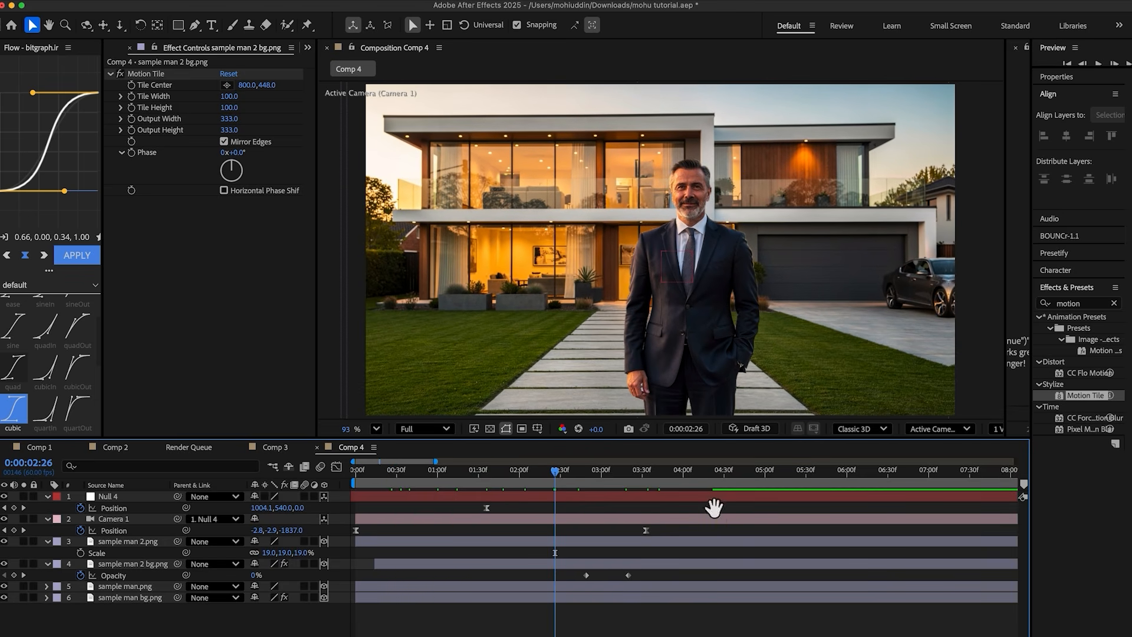
key(space)
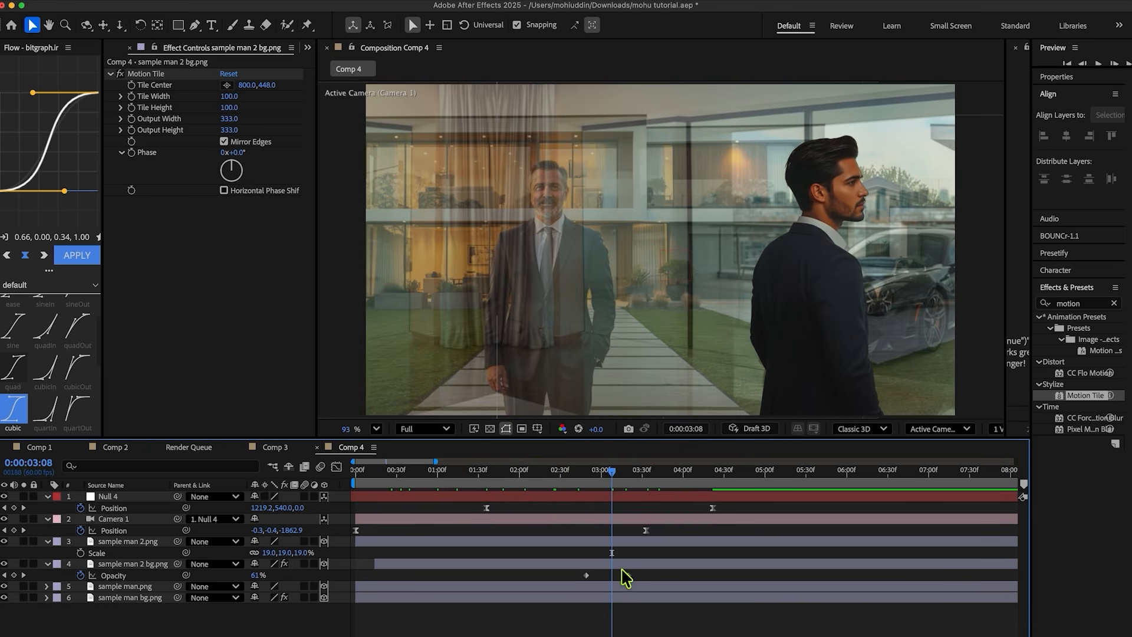
drag(623, 567, 604, 568)
drag(606, 475, 395, 477)
key(space)
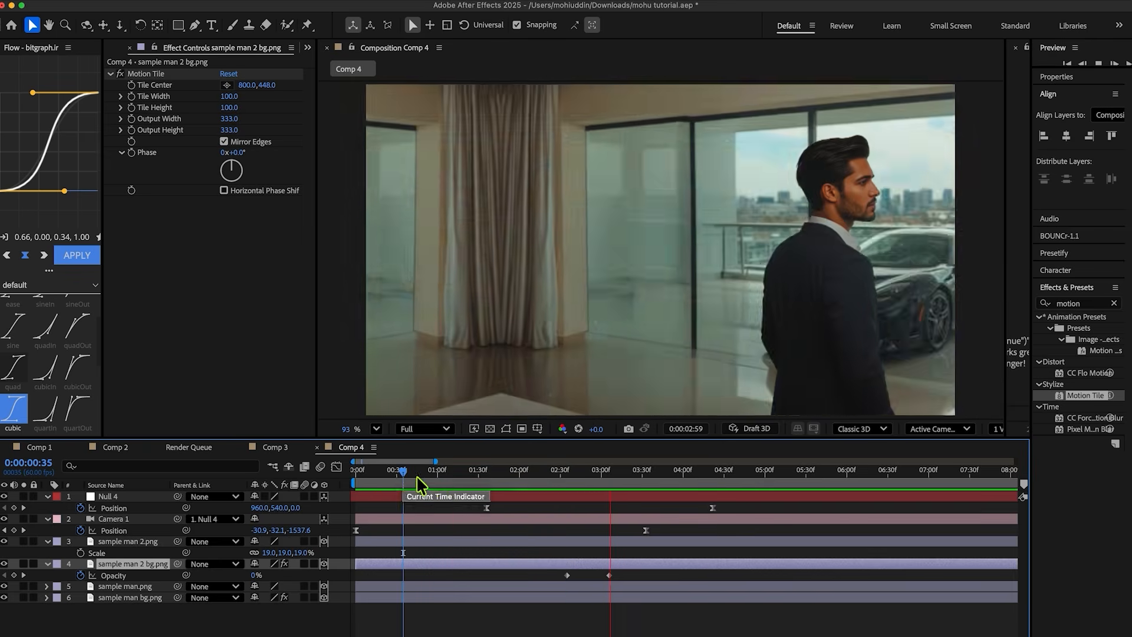
Move Null 4's second Position keyframe to about 0:00:04:17 and preview the transition into the car scene
key(space)
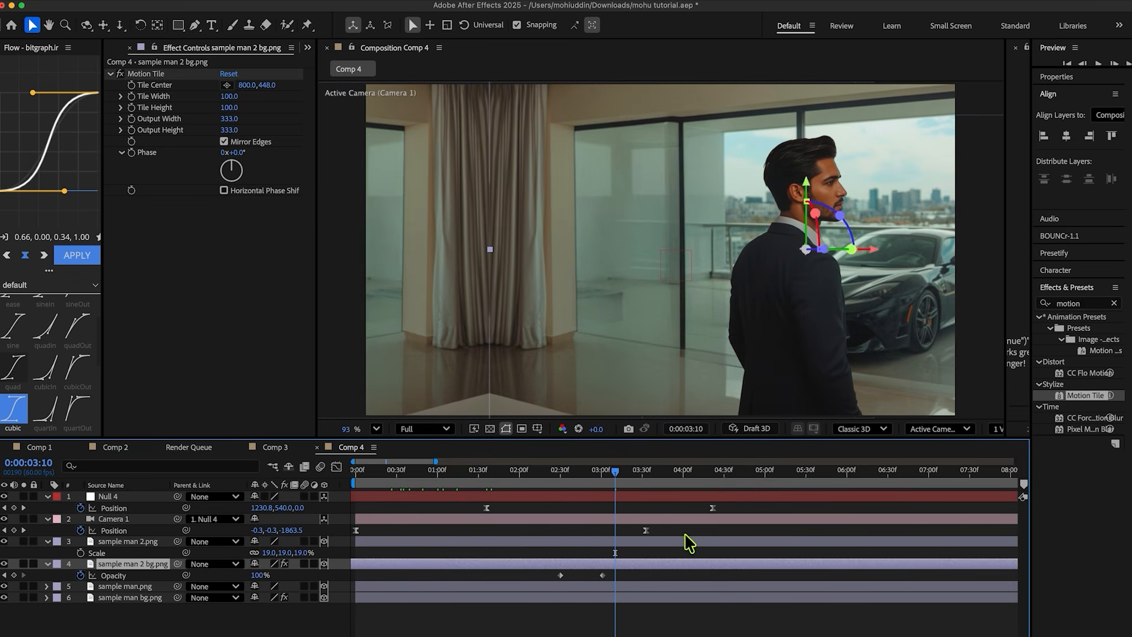
drag(713, 508, 705, 508)
click(434, 479)
key(space)
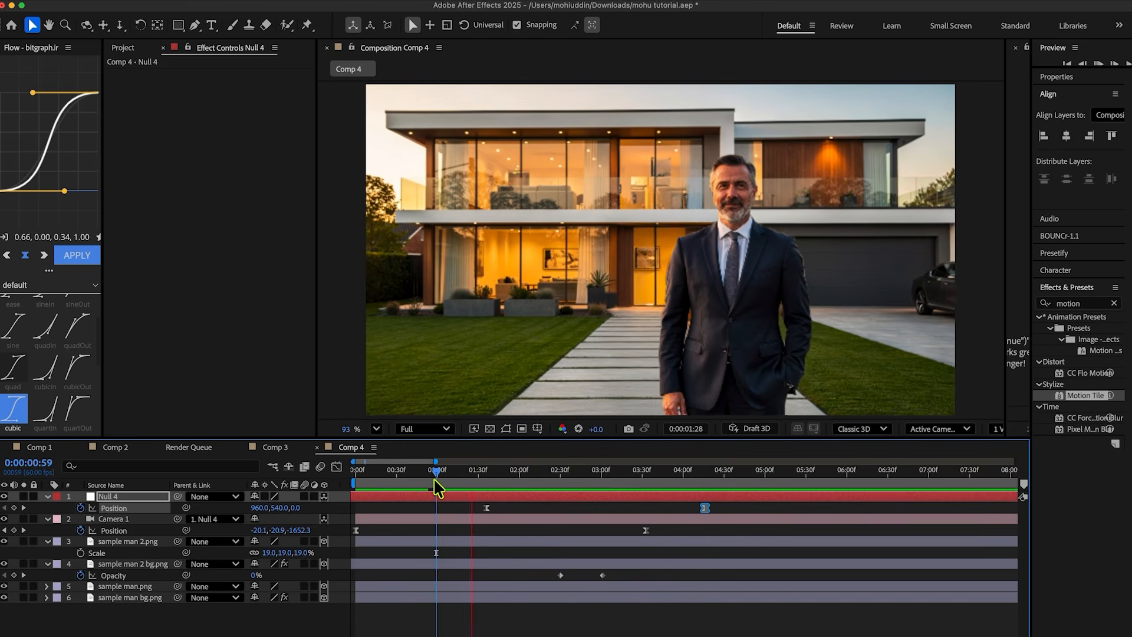
key(space)
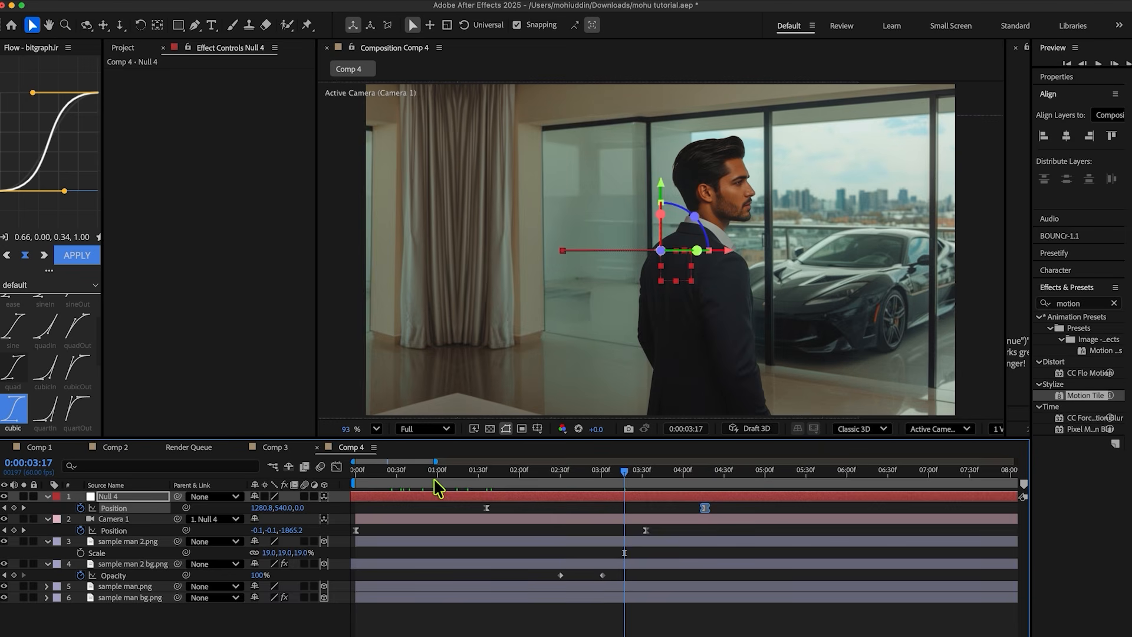
key(space)
click(645, 503)
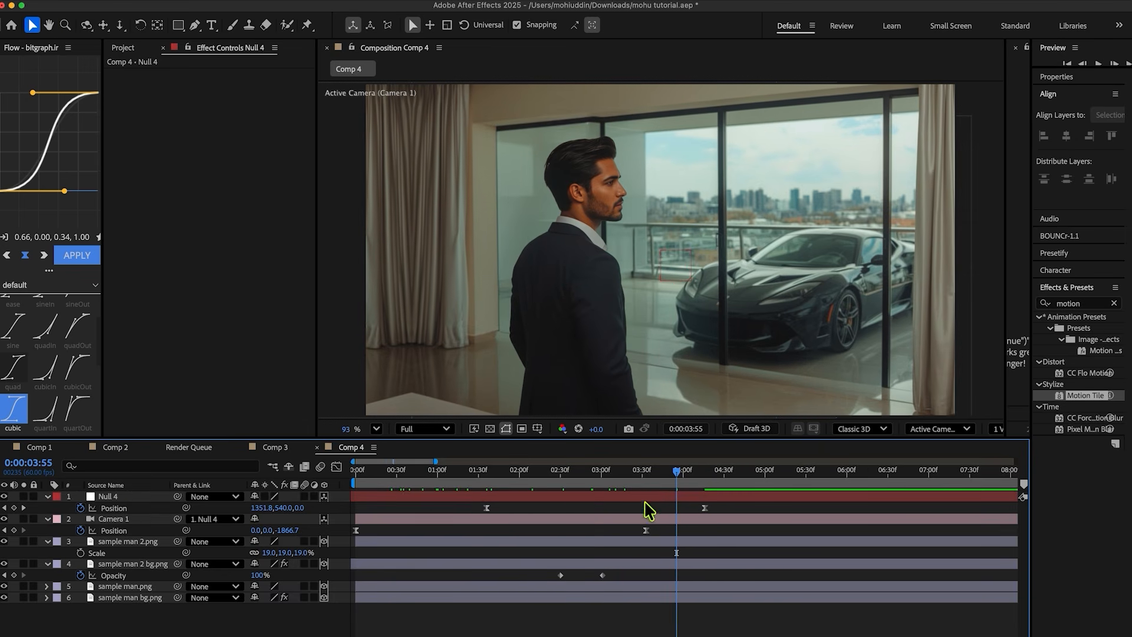
Save the project and play Comp 4 from its first frame to check the timing of both scenes
key(Home)
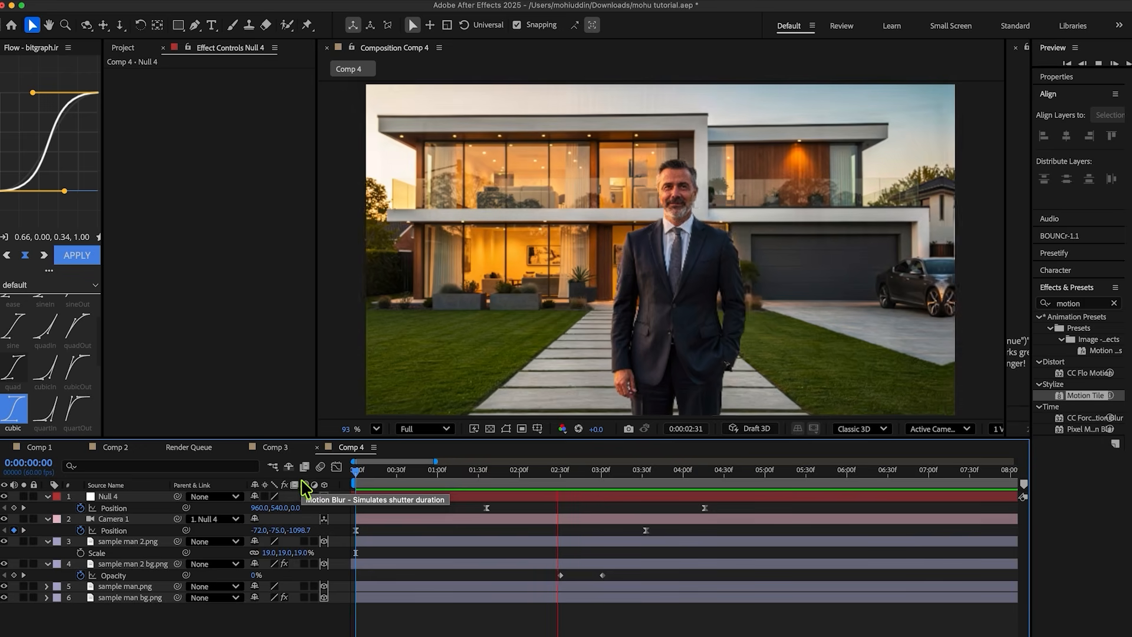
key(space)
key(super+s)
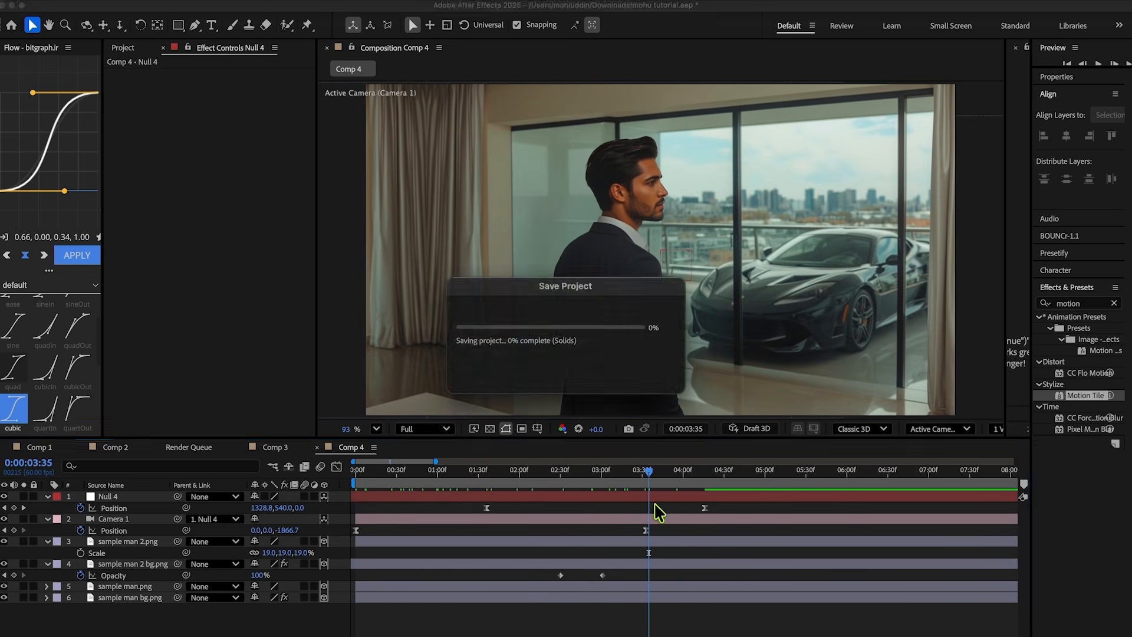
key(Home)
key(space)
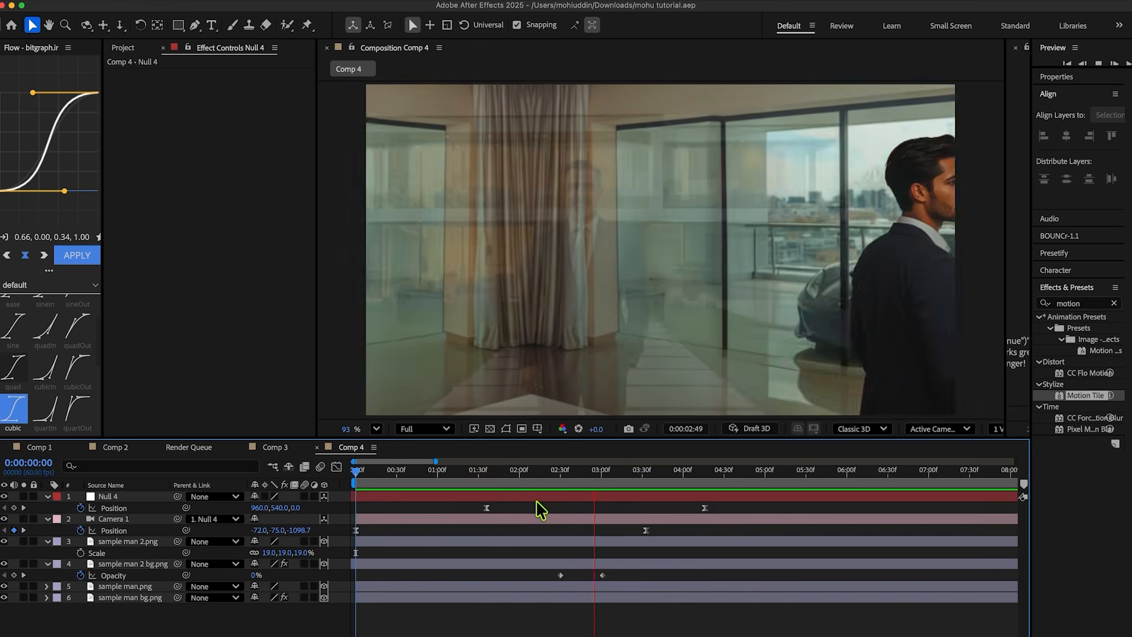
key(space)
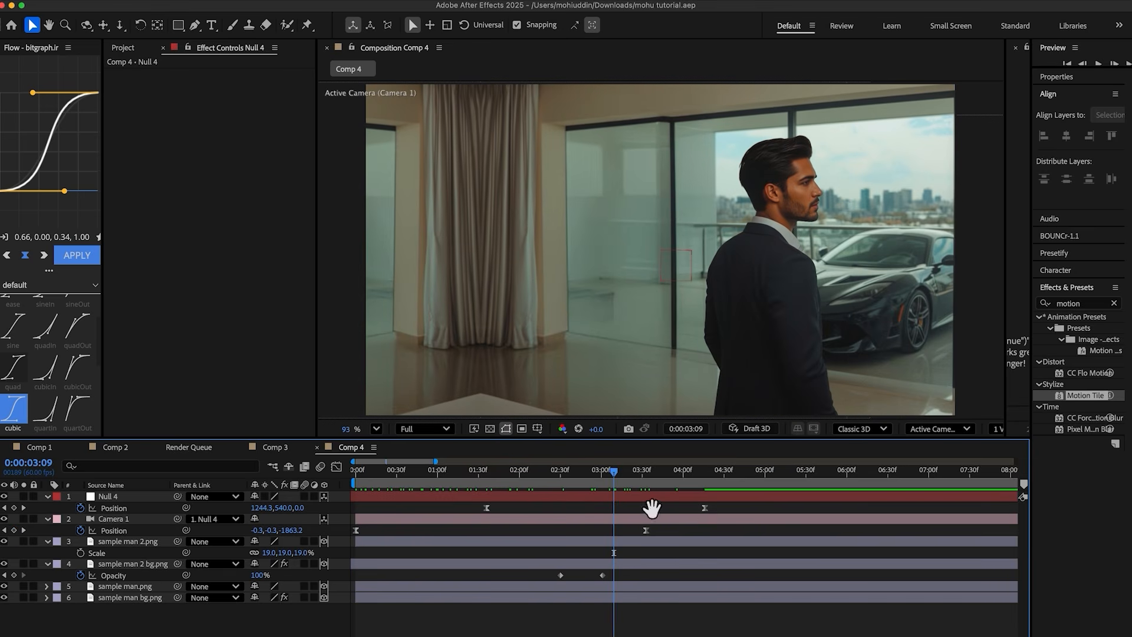
key(space)
Slide Null 4's Position keyframes to about 0:00:01:31 and 0:00:04:11, and sample man 2 bg.png's Opacity keyframes to about 0:00:02:23 and 0:00:02:55
drag(705, 508, 697, 508)
drag(632, 475, 569, 479)
key(Home)
key(space)
click(576, 566)
drag(603, 575, 568, 565)
key(space)
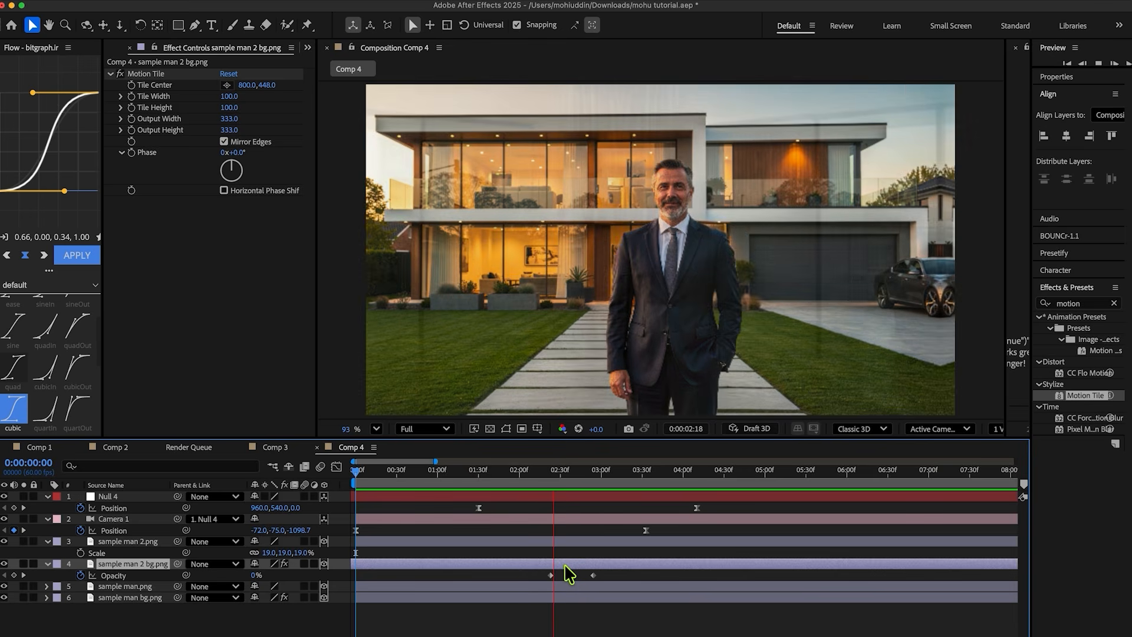
Preview the retimed crossfade from about 0:00:01:35, then play the whole camera move from the first frame
click(484, 487)
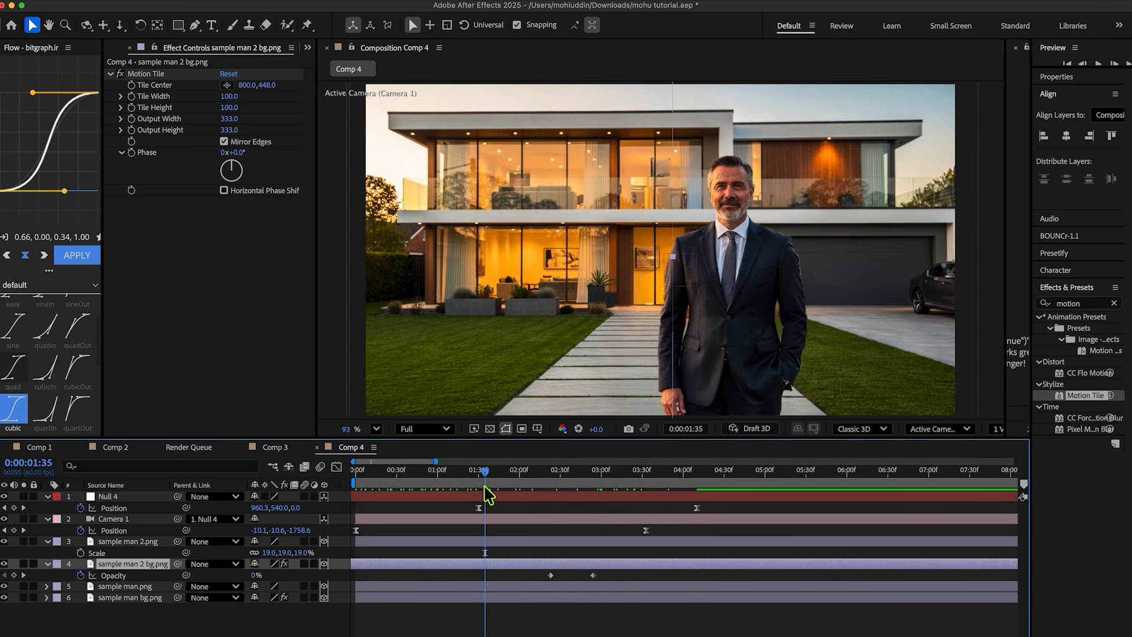
key(space)
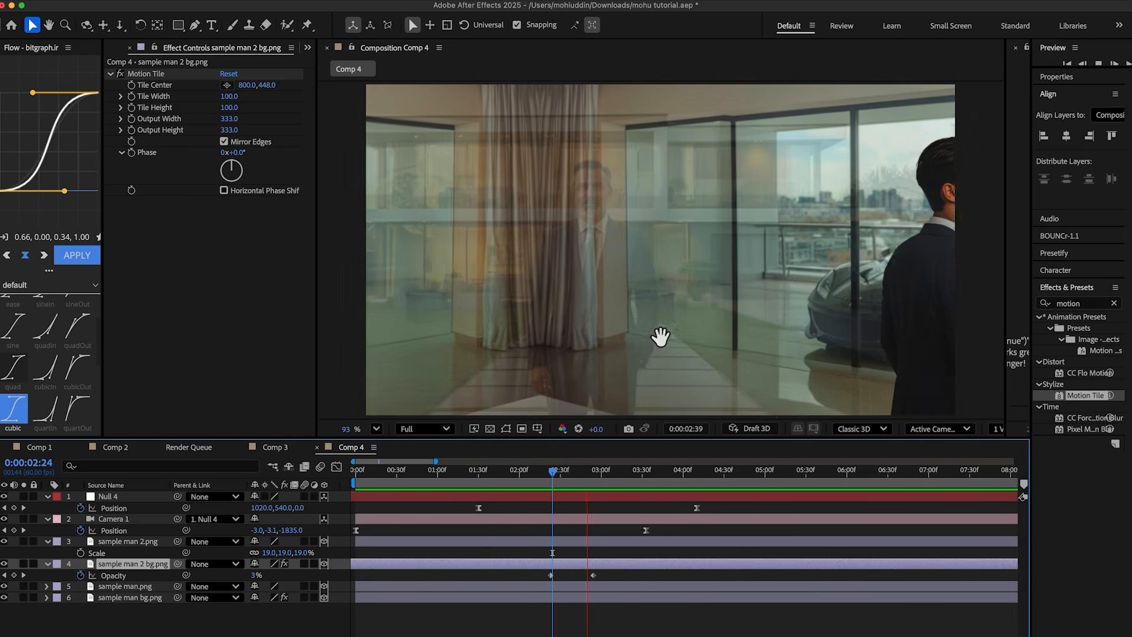
key(space)
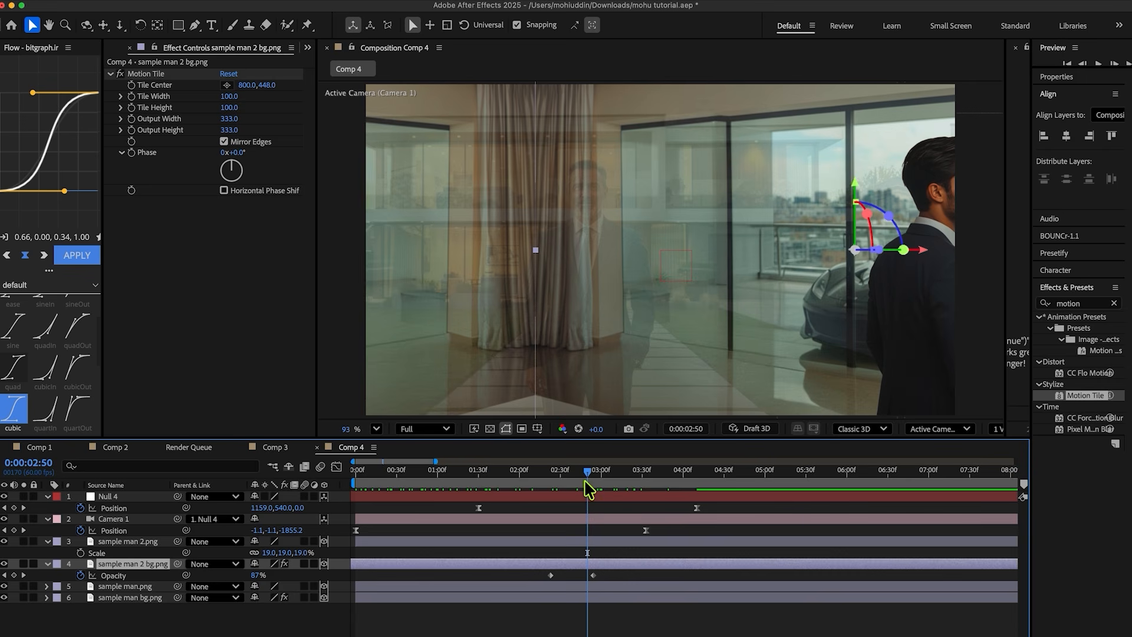
key(space)
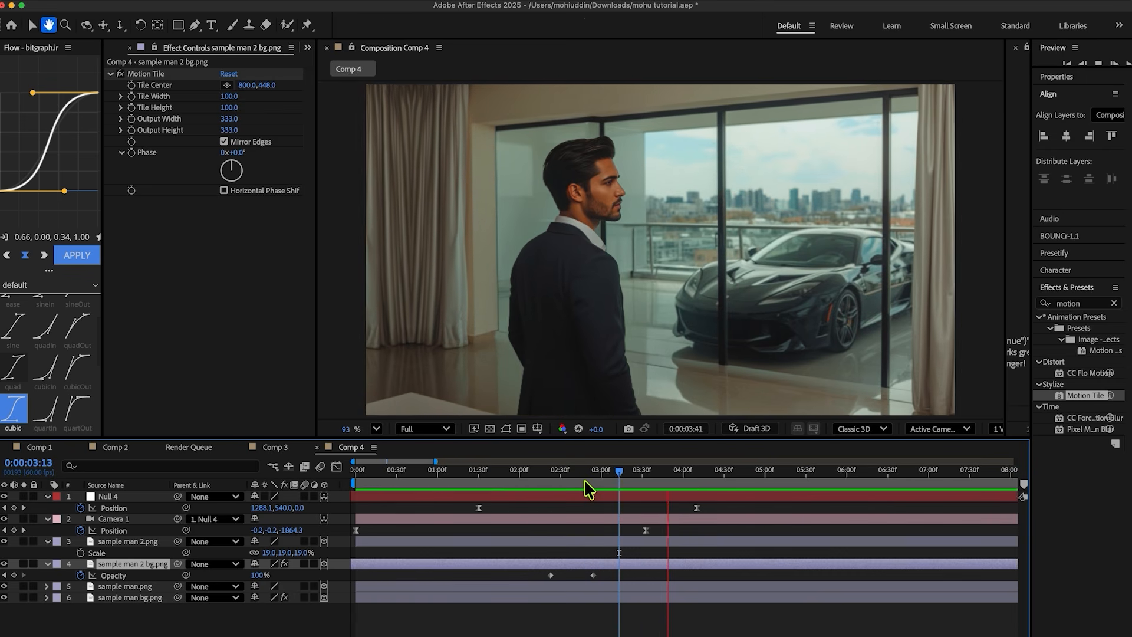
key(space)
key(Home)
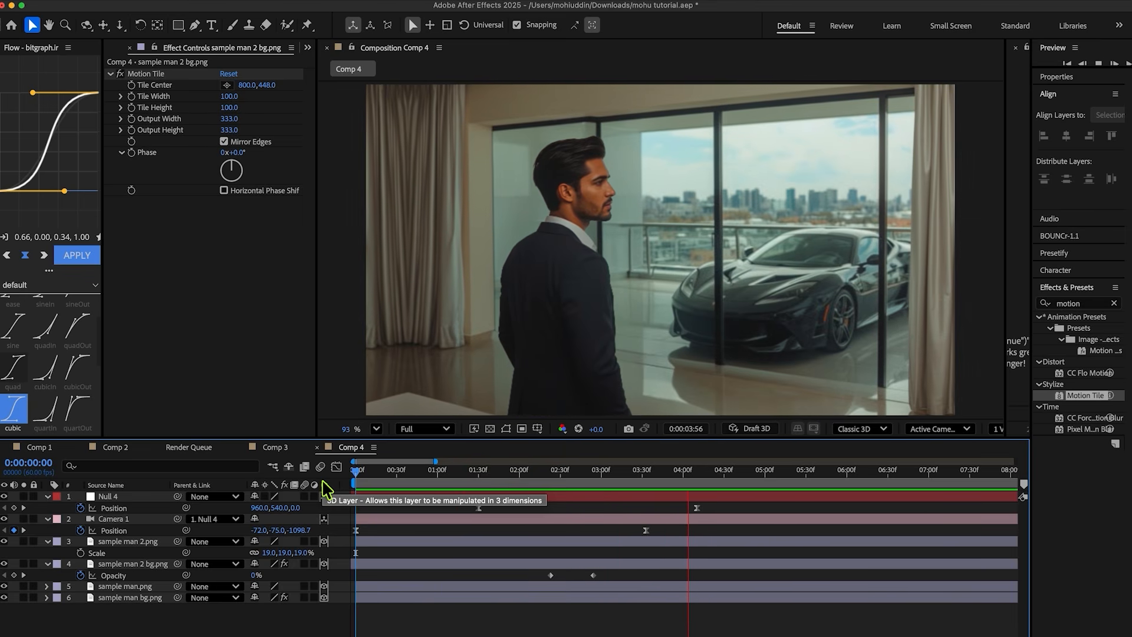
key(space)
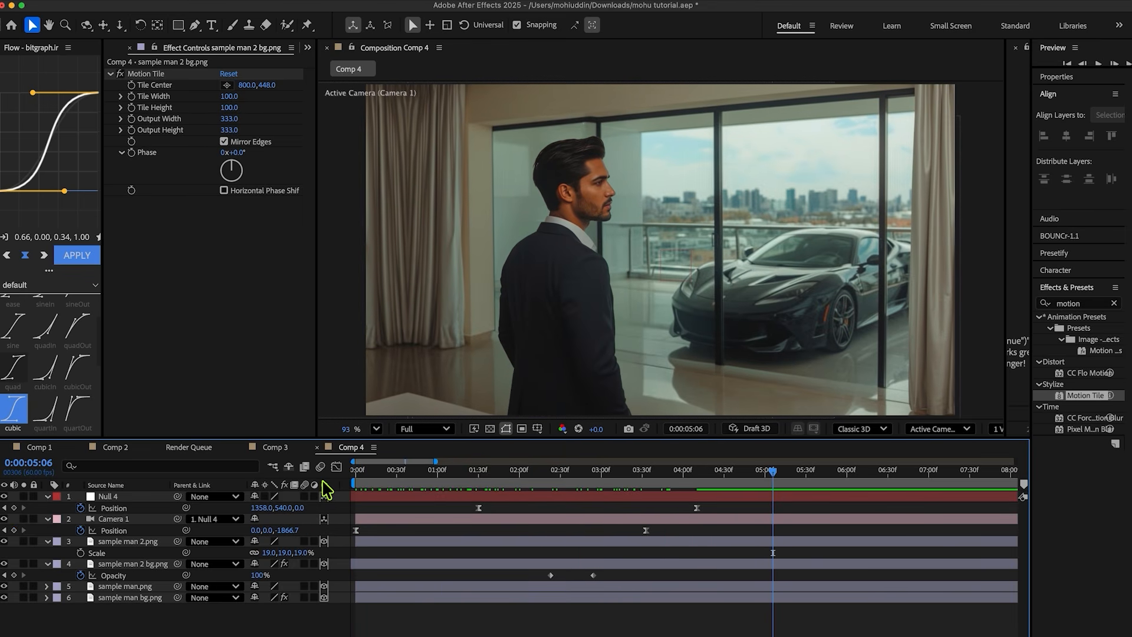